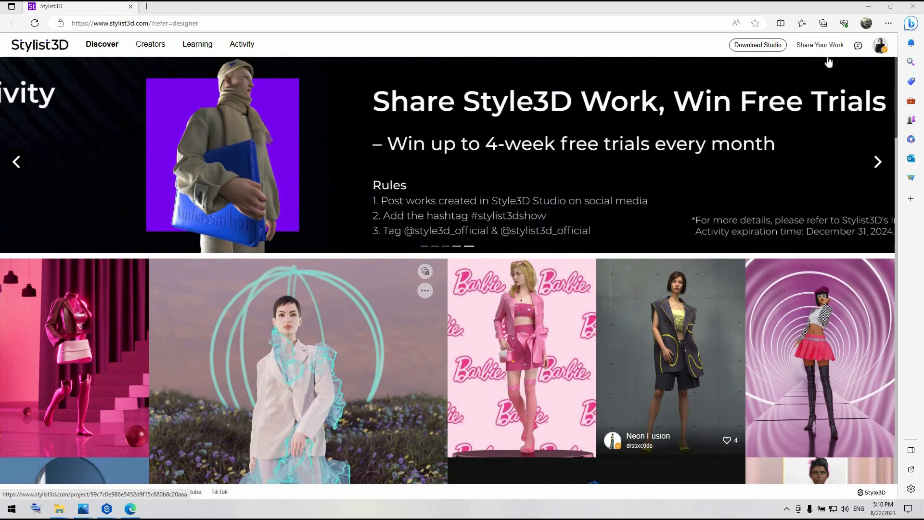
Browse the Stylist3D Discover gallery and view the Barbie reference boards, including CN8_TUTORIAL5__PAGE1.png.
{"action": "scroll", "coordinate": [422, 371], "scroll_direction": "down", "scroll_amount": 10}
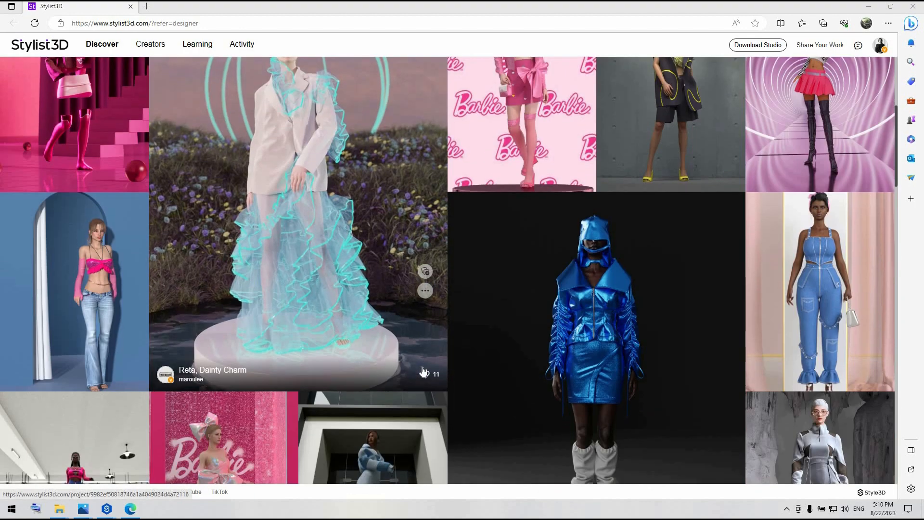
{"action": "scroll", "coordinate": [422, 371], "scroll_direction": "down", "scroll_amount": 10}
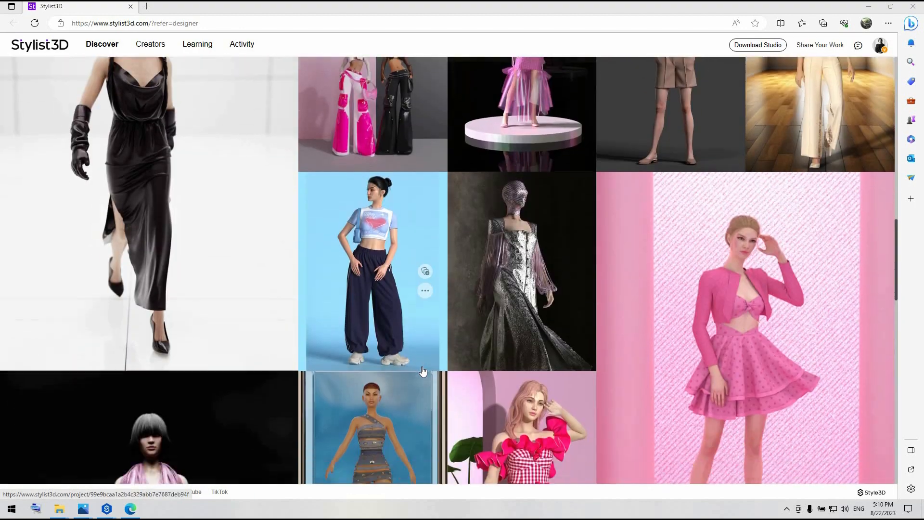
{"action": "scroll", "coordinate": [423, 371], "scroll_direction": "up", "scroll_amount": 15}
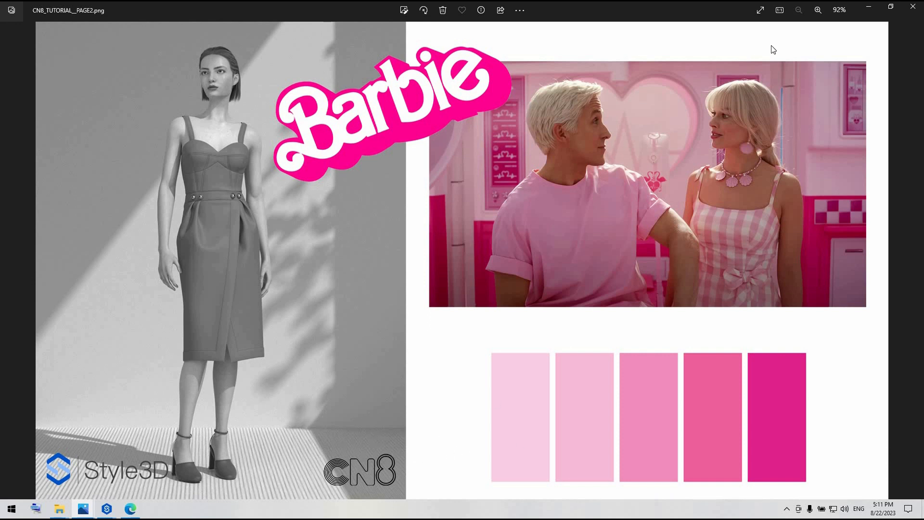
{"action": "mouse_move", "coordinate": [83, 513]}
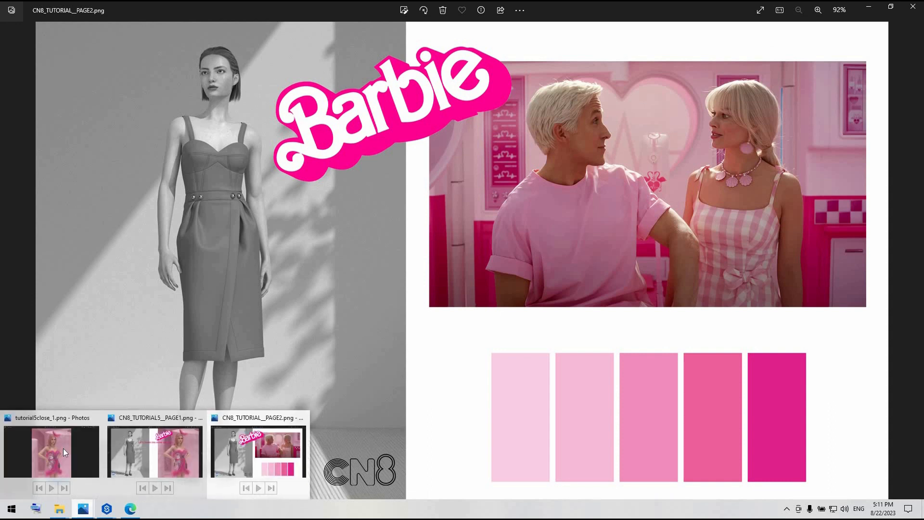
{"action": "left_click", "coordinate": [131, 446]}
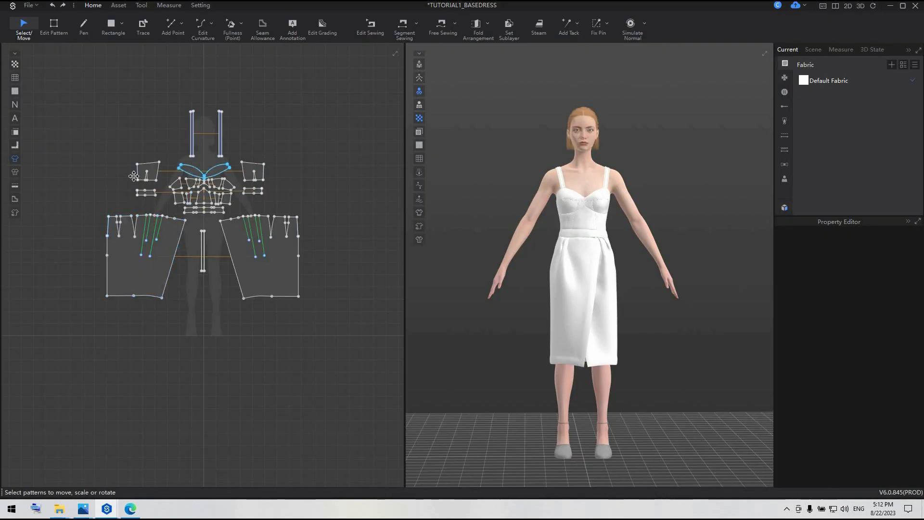
In Style3D Studio, delete the shoulder strap patterns from the base dress.
{"action": "scroll", "coordinate": [197, 180], "scroll_direction": "up", "scroll_amount": 1}
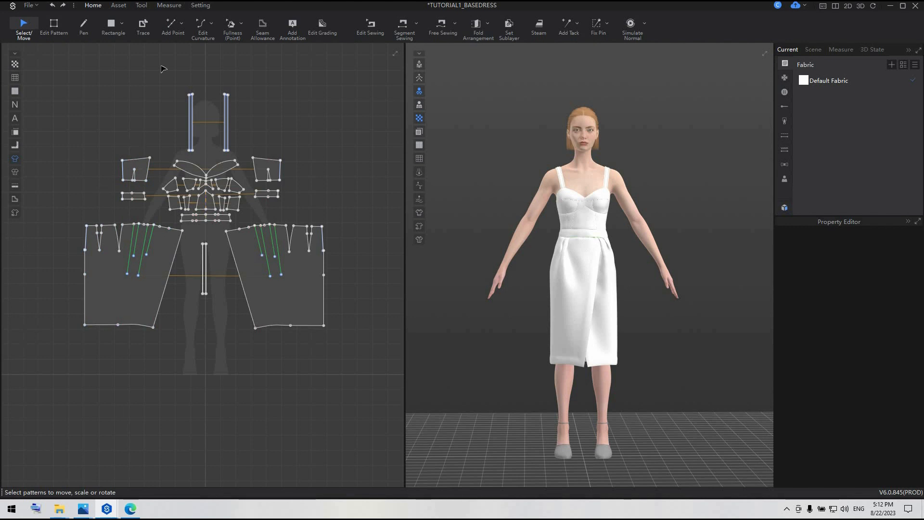
{"action": "left_click_drag", "start_coordinate": [165, 61], "coordinate": [242, 160]}
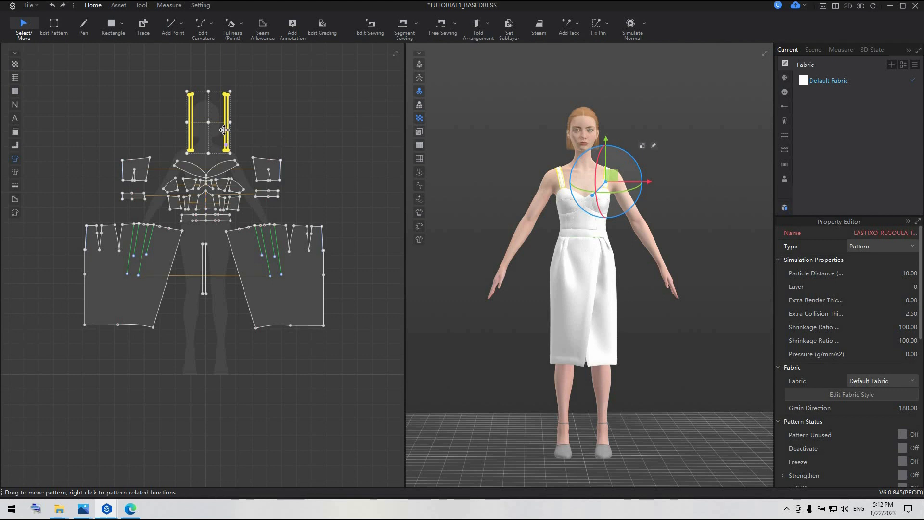
{"action": "key", "text": "Delete"}
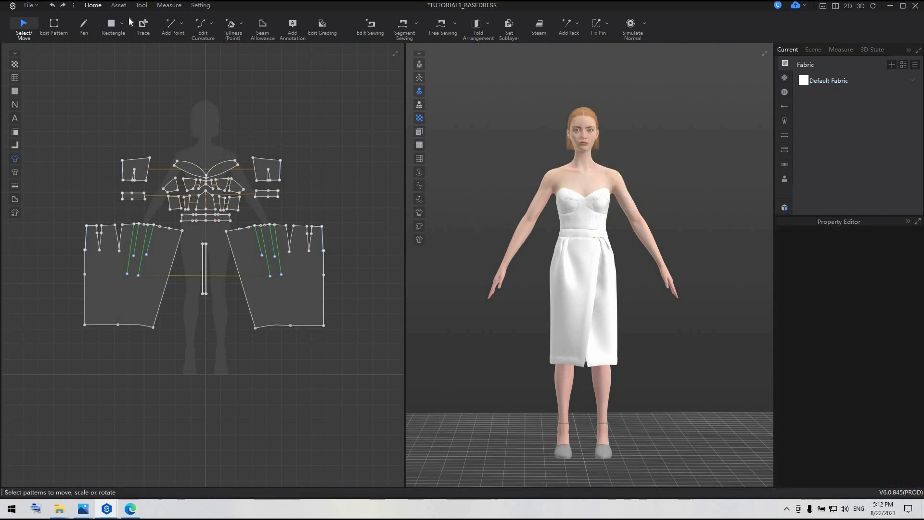
Save the project under the new name TUTRIAL5_REC in the TUTORIALS > TUTORIAL_5 folder.
{"action": "left_click", "coordinate": [28, 5]}
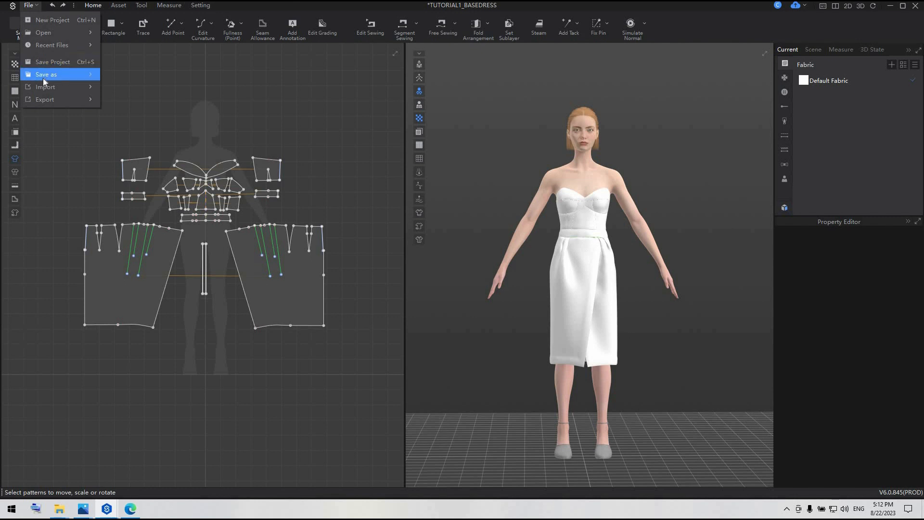
{"action": "mouse_move", "coordinate": [43, 77]}
{"action": "left_click", "coordinate": [182, 73]}
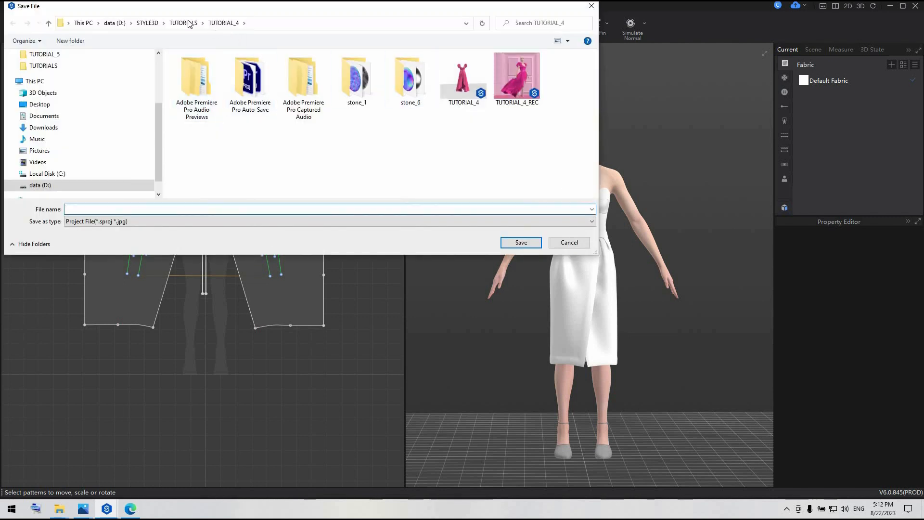
{"action": "left_click", "coordinate": [189, 23]}
{"action": "double_click", "coordinate": [193, 138]}
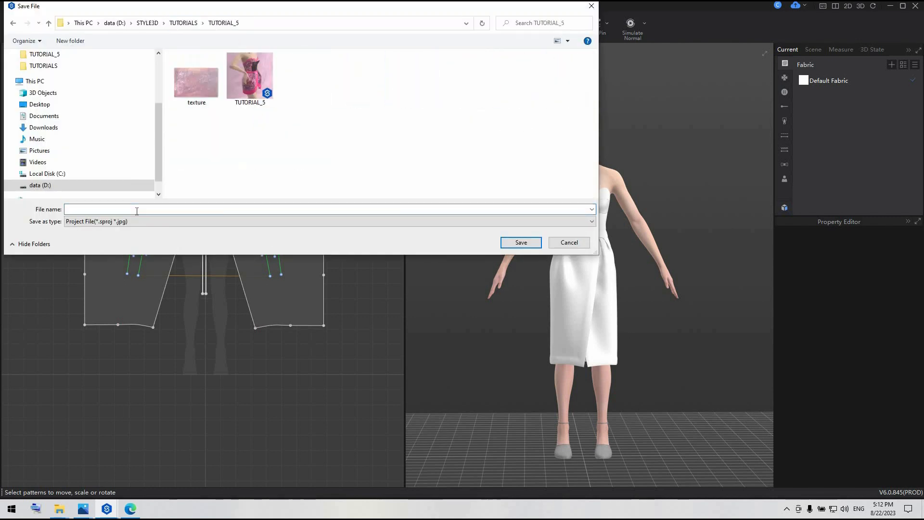
{"action": "left_click", "coordinate": [137, 211]}
{"action": "type", "text": "TUTRIAL5"}
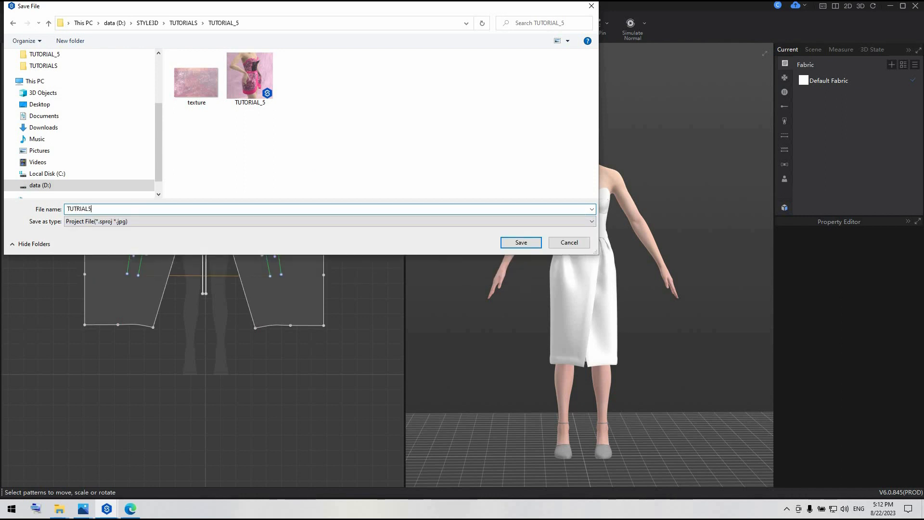
{"action": "type", "text": "_REC"}
{"action": "left_click", "coordinate": [521, 243]}
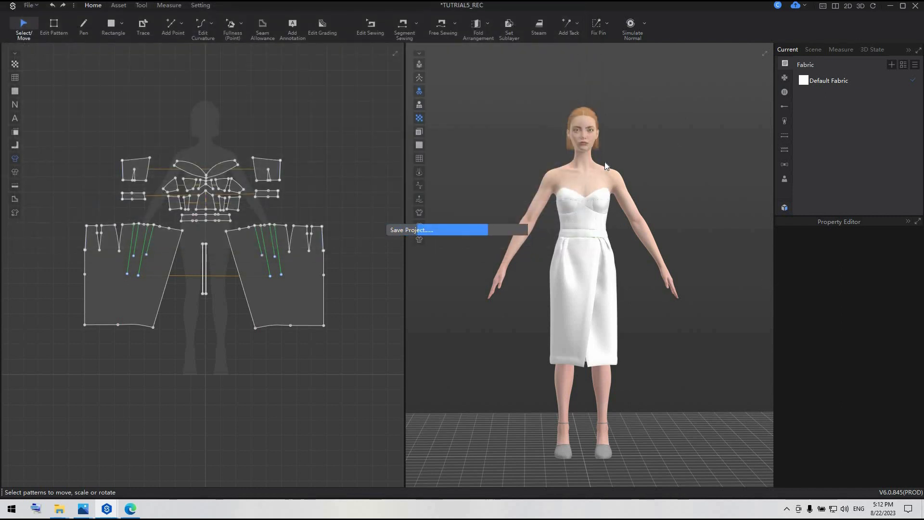
{"action": "key", "text": "Return"}
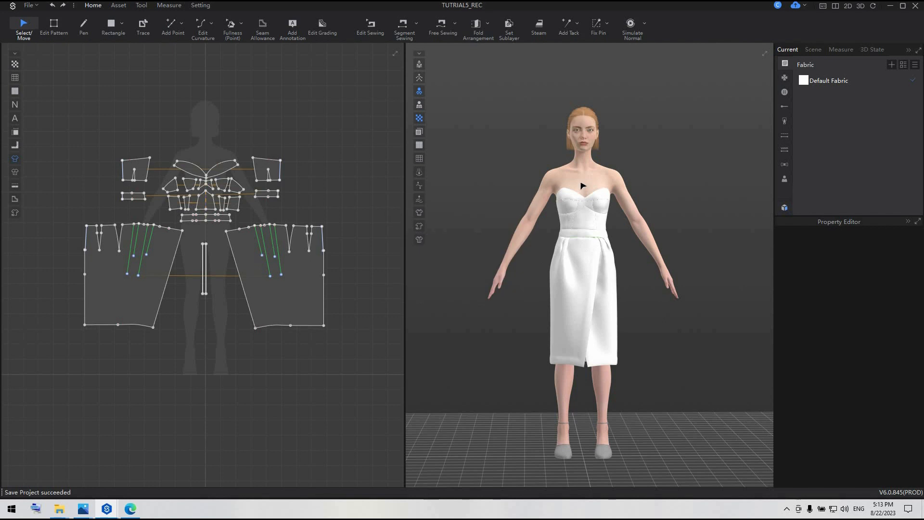
Select the avatar and look through the available models and the Resource Library's female avatar folder.
{"action": "left_click", "coordinate": [596, 192]}
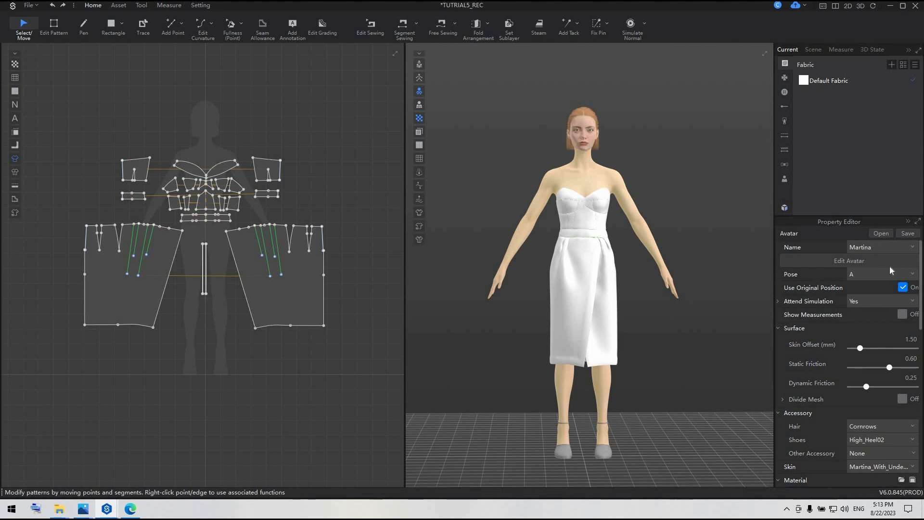
{"action": "left_click", "coordinate": [894, 244]}
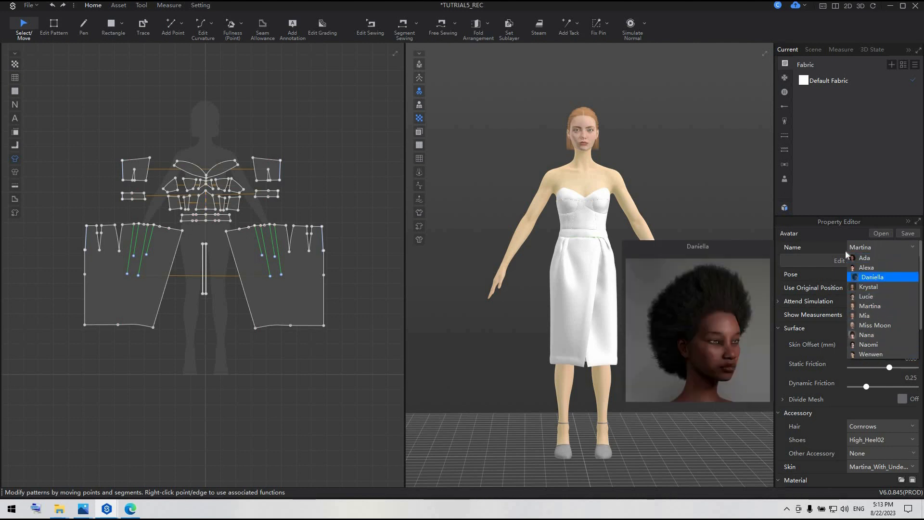
{"action": "left_click", "coordinate": [785, 207]}
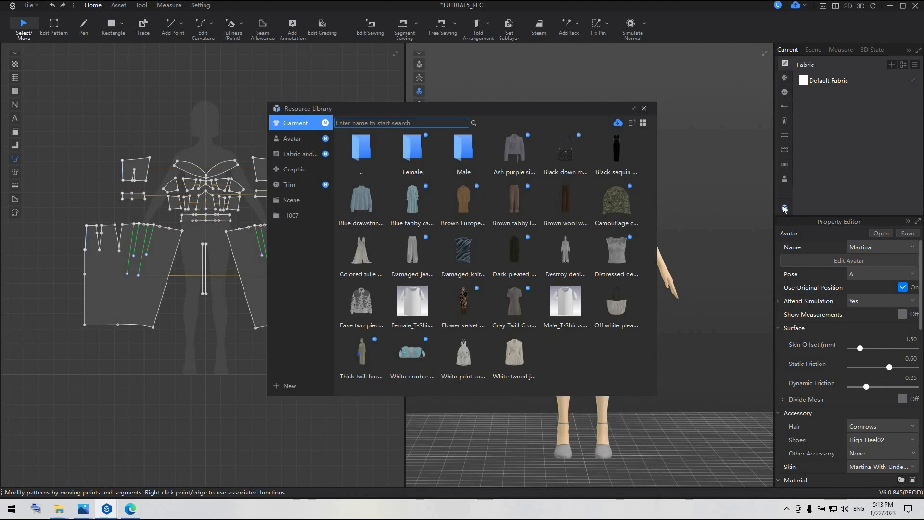
{"action": "left_click", "coordinate": [291, 139]}
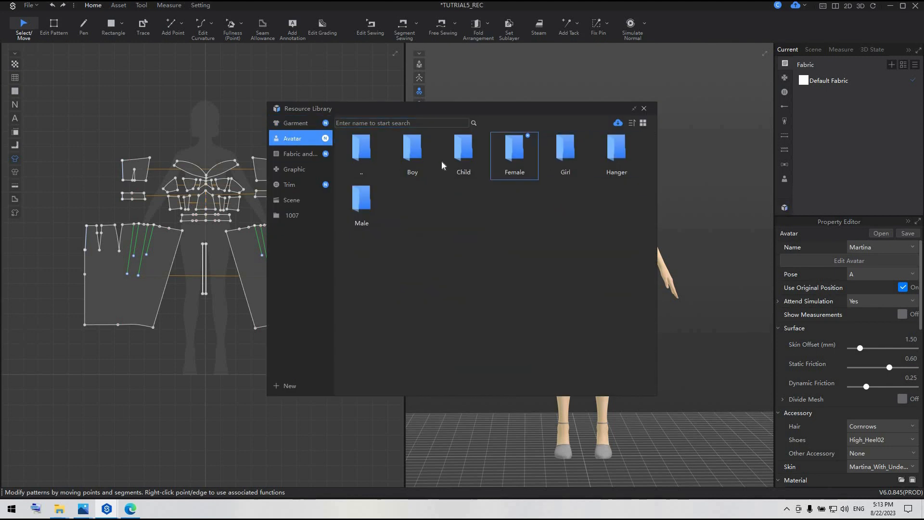
{"action": "double_click", "coordinate": [510, 151]}
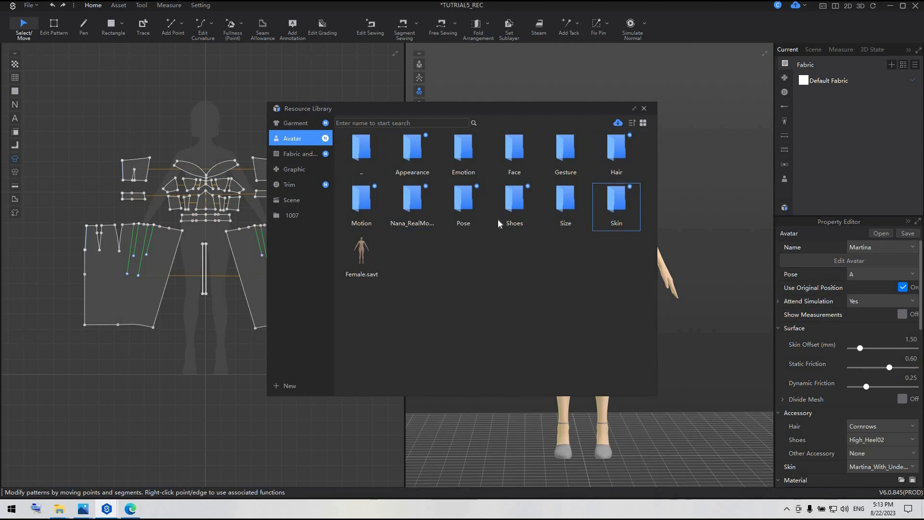
{"action": "left_click", "coordinate": [644, 108]}
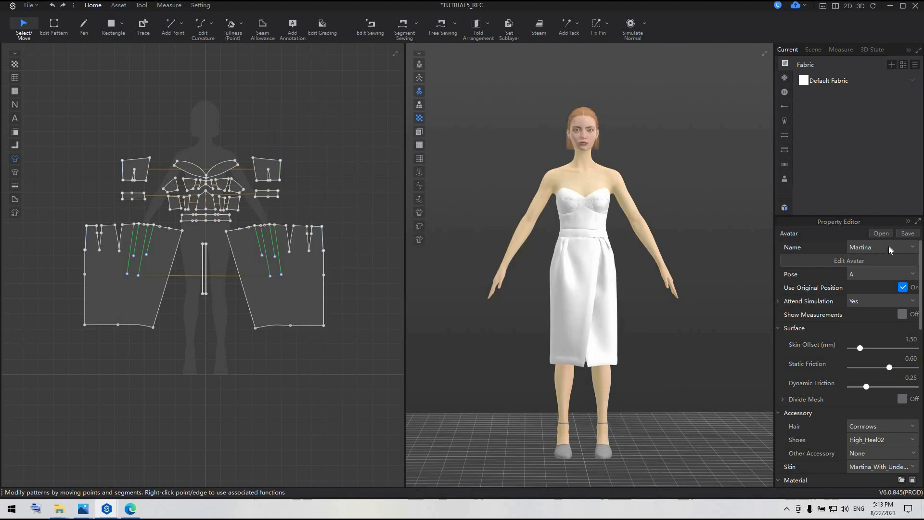
Change the avatar model to Naomi and give it the Big Wave 02Davy hairstyle.
{"action": "left_click", "coordinate": [888, 246]}
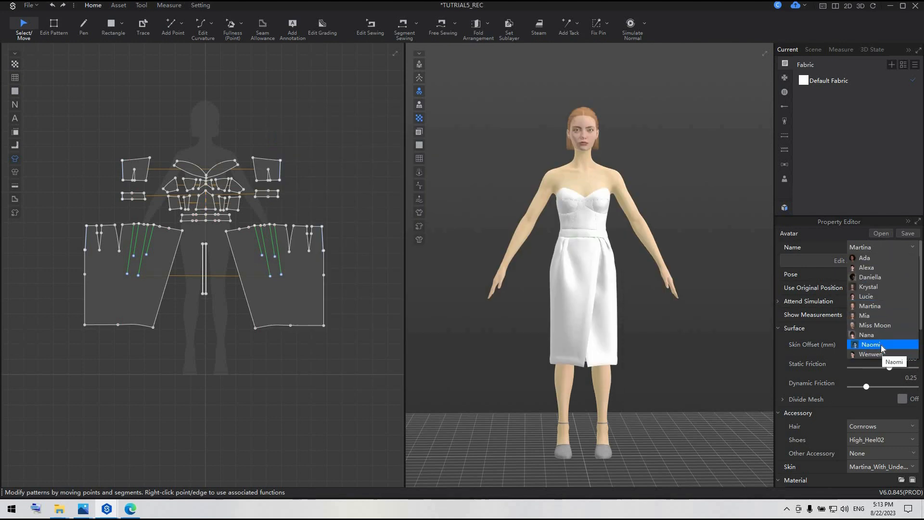
{"action": "left_click", "coordinate": [880, 345]}
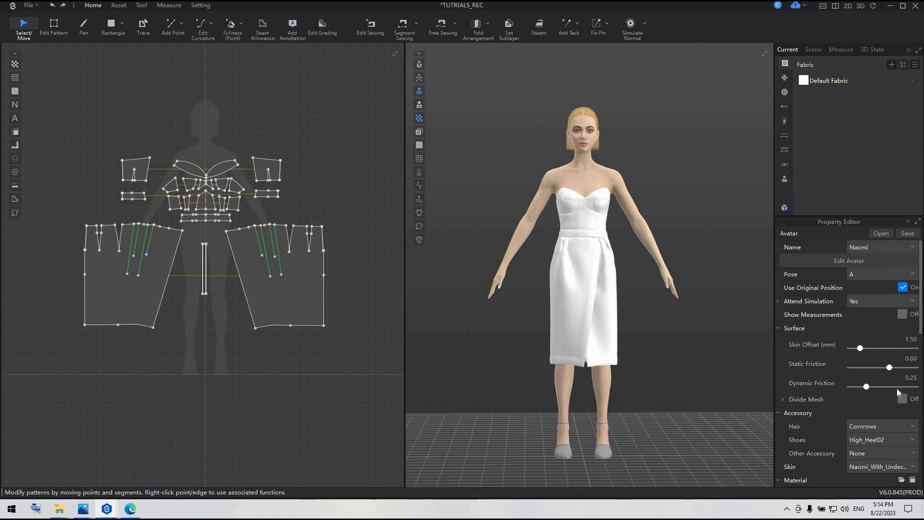
{"action": "left_click", "coordinate": [909, 429]}
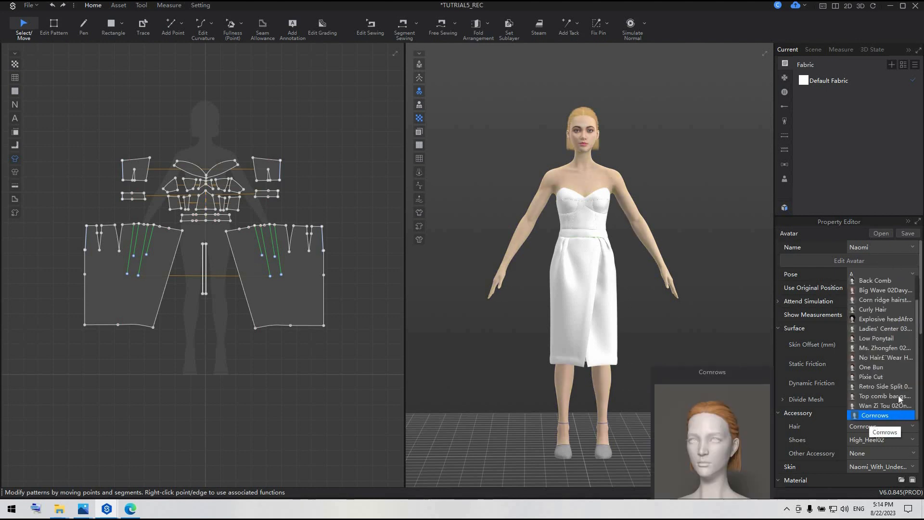
{"action": "left_click", "coordinate": [880, 289]}
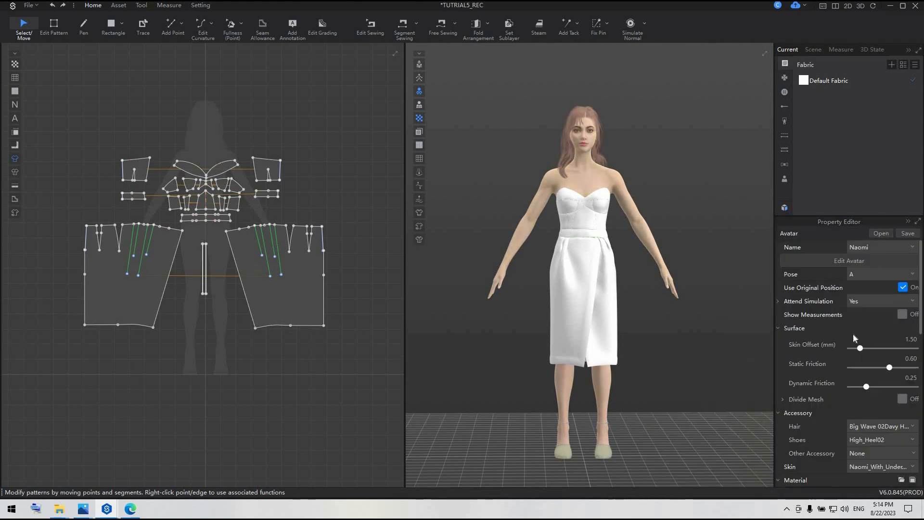
Put the High_Heel01 shoes from the Resource Library's female shoes folder on the avatar.
{"action": "left_click", "coordinate": [785, 208]}
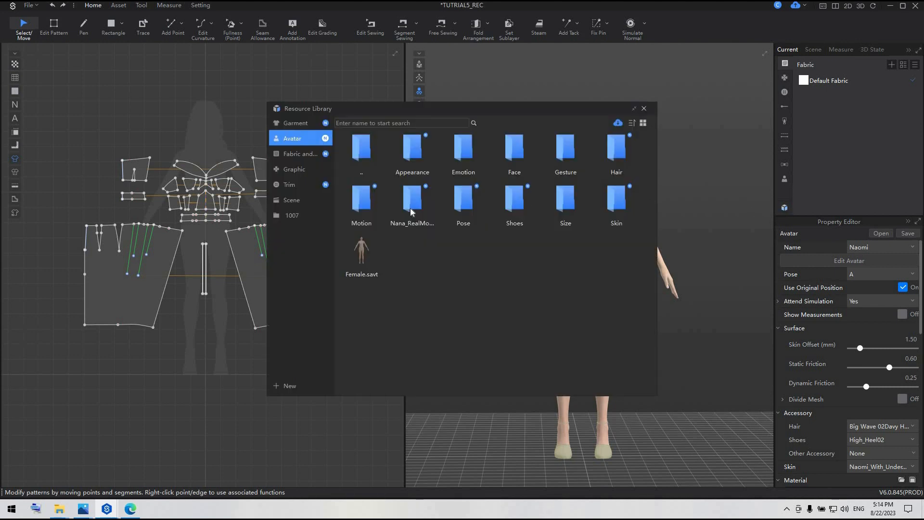
{"action": "double_click", "coordinate": [500, 197]}
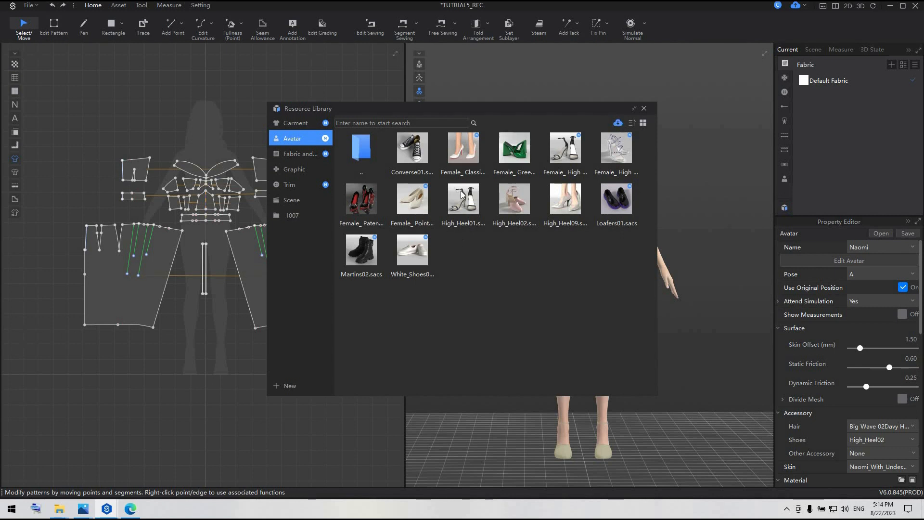
{"action": "double_click", "coordinate": [476, 210]}
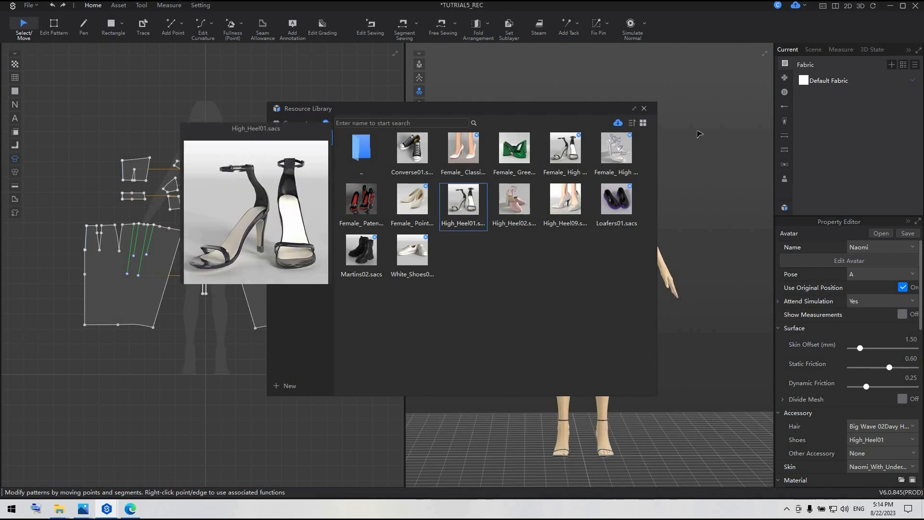
{"action": "left_click", "coordinate": [644, 109]}
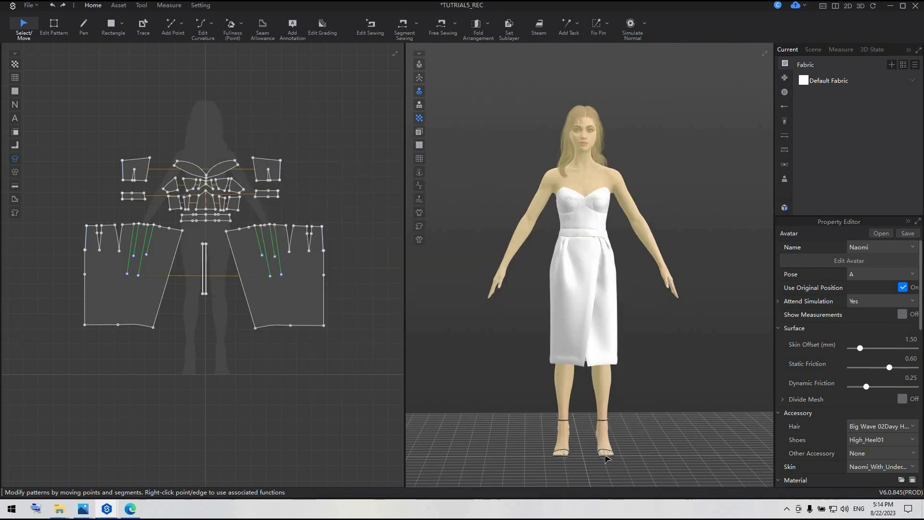
Remove the texture from the avatar's shoes and set their colour to the saved pink swatch E0218A.
{"action": "scroll", "coordinate": [877, 312], "scroll_direction": "down", "scroll_amount": 3}
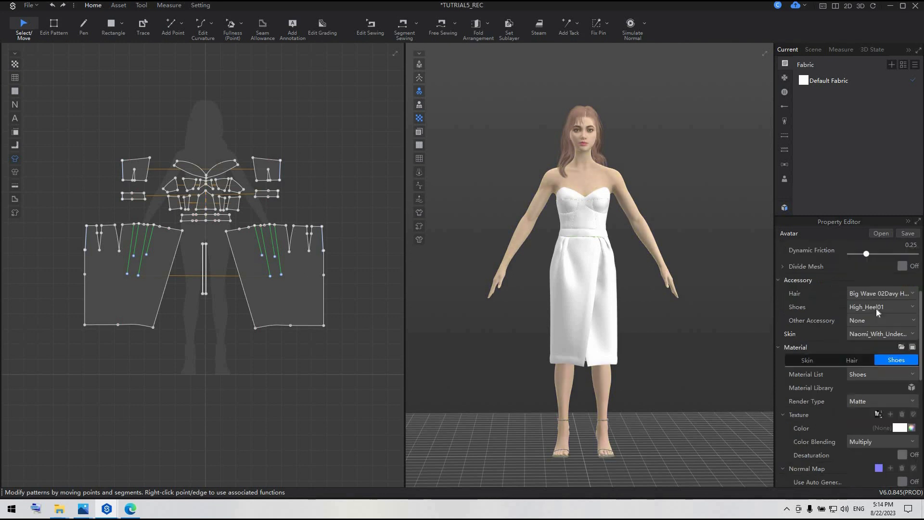
{"action": "scroll", "coordinate": [877, 312], "scroll_direction": "down", "scroll_amount": 2}
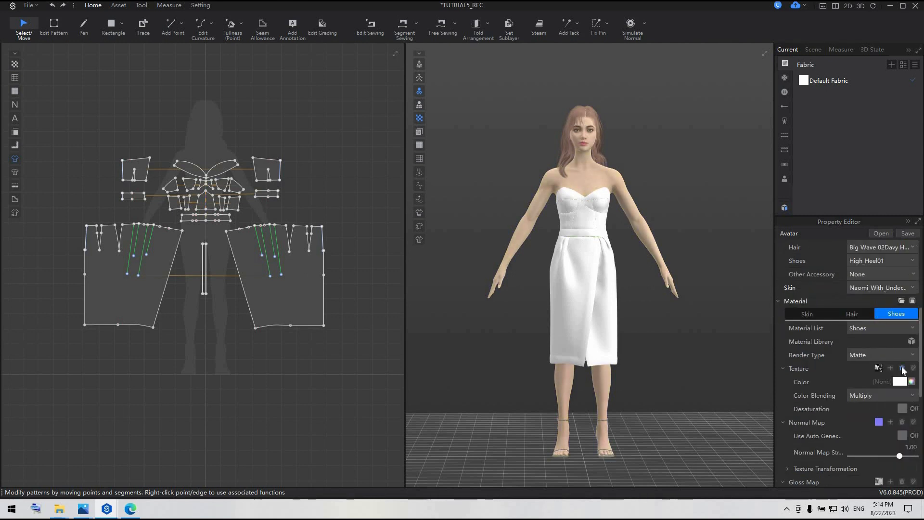
{"action": "left_click", "coordinate": [902, 368]}
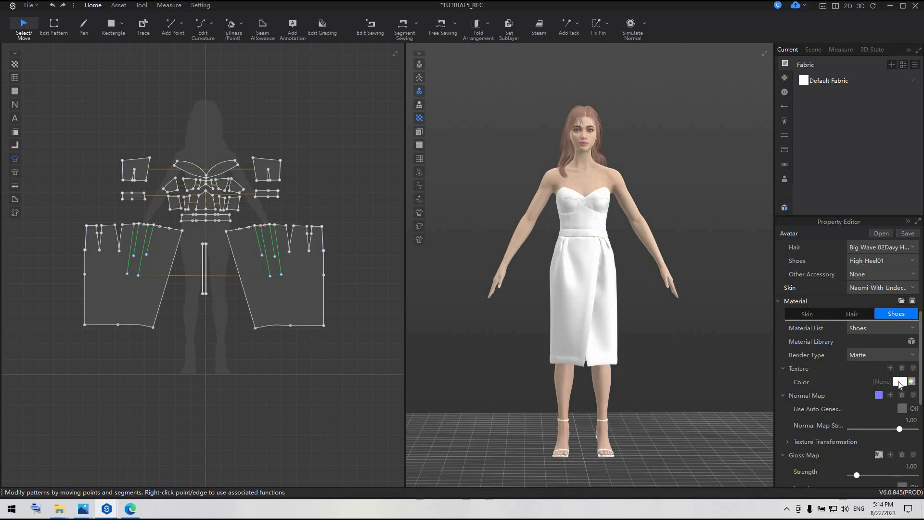
{"action": "left_click", "coordinate": [899, 382]}
{"action": "left_click", "coordinate": [421, 373]}
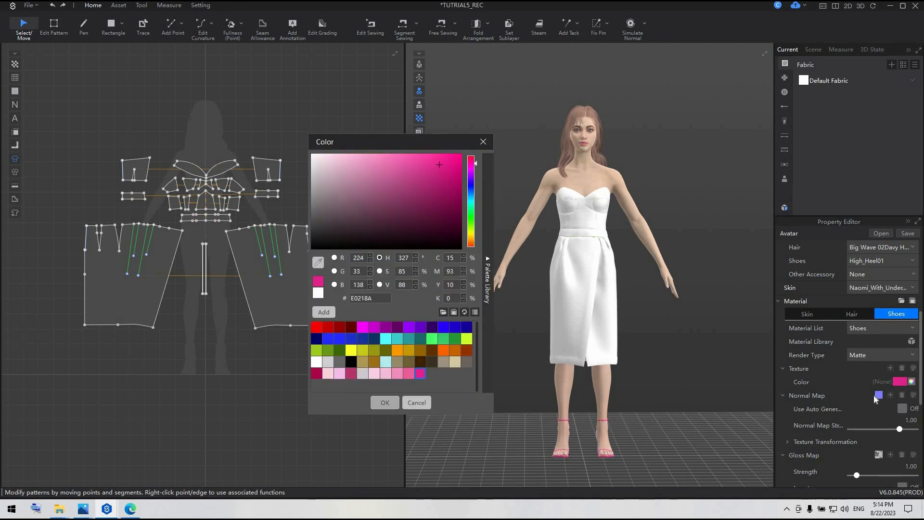
Set the render type of the shoe material to Silk.
{"action": "left_click", "coordinate": [878, 353]}
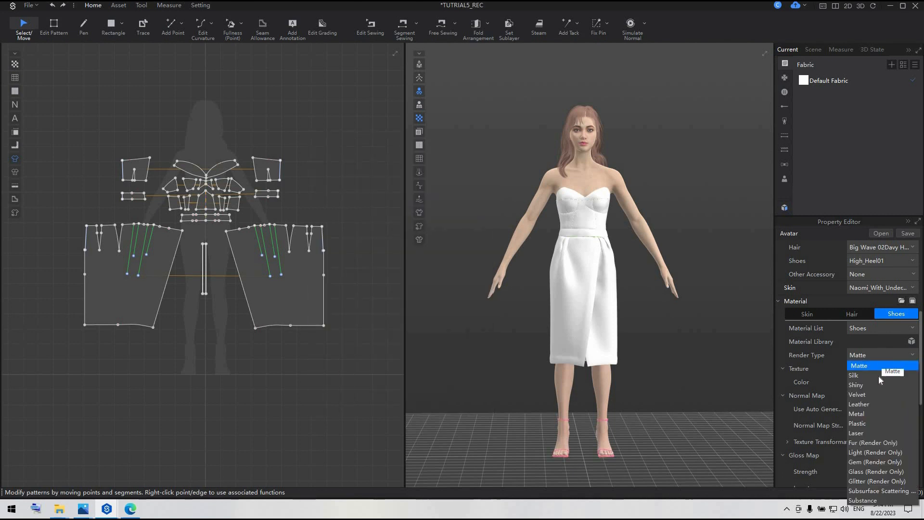
{"action": "left_click", "coordinate": [878, 375]}
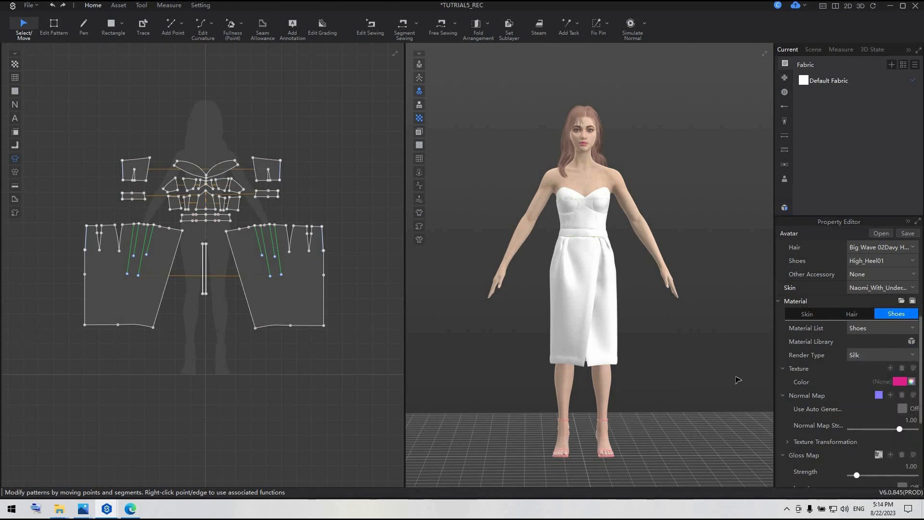
{"action": "left_click", "coordinate": [738, 380]}
Set the avatar's hair colour to the light pink swatch YKK 512 and save the project.
{"action": "left_click", "coordinate": [572, 130]}
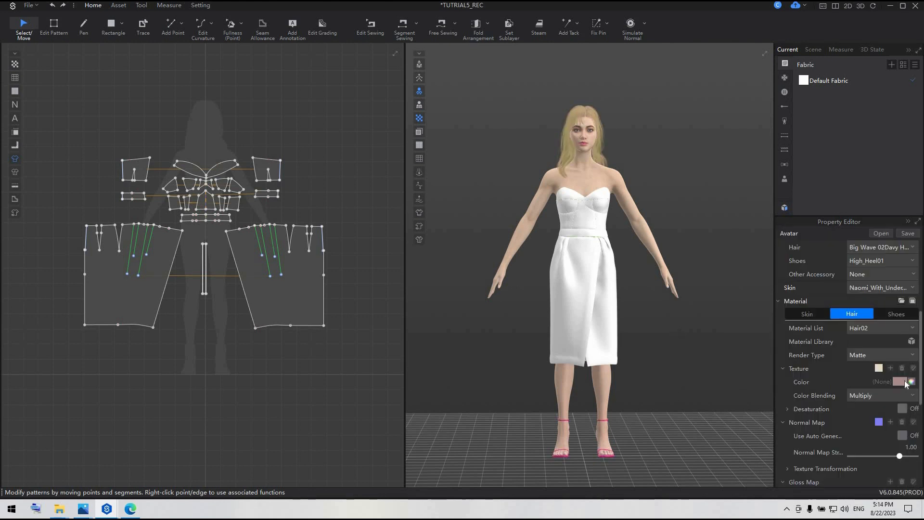
{"action": "left_click", "coordinate": [898, 383]}
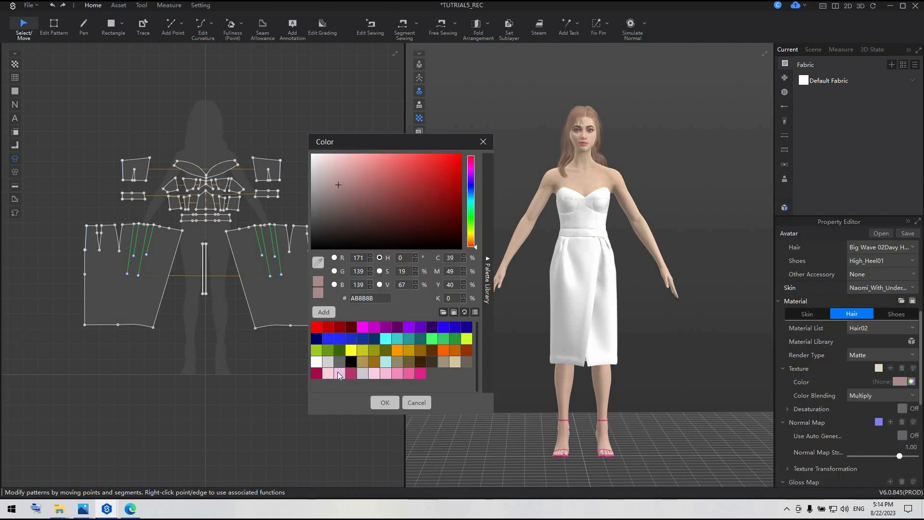
{"action": "left_click", "coordinate": [327, 374]}
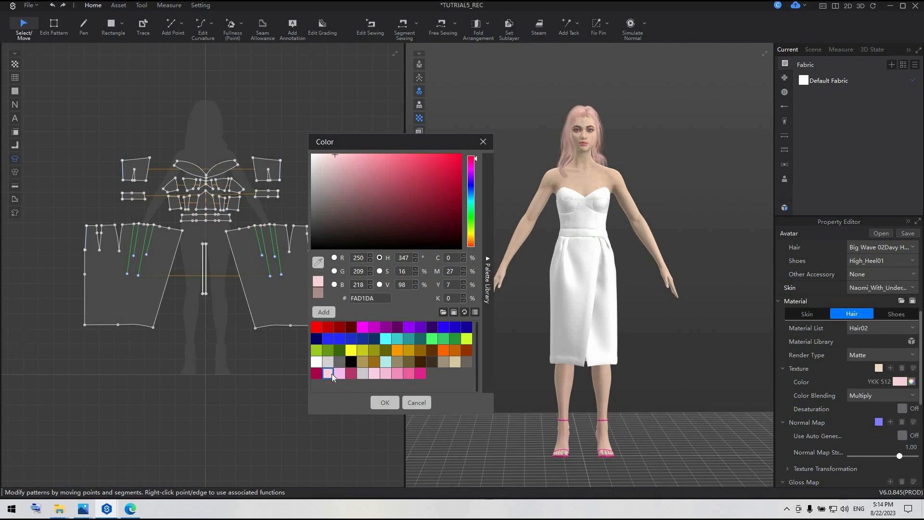
{"action": "left_click", "coordinate": [385, 402]}
{"action": "left_click", "coordinate": [463, 385]}
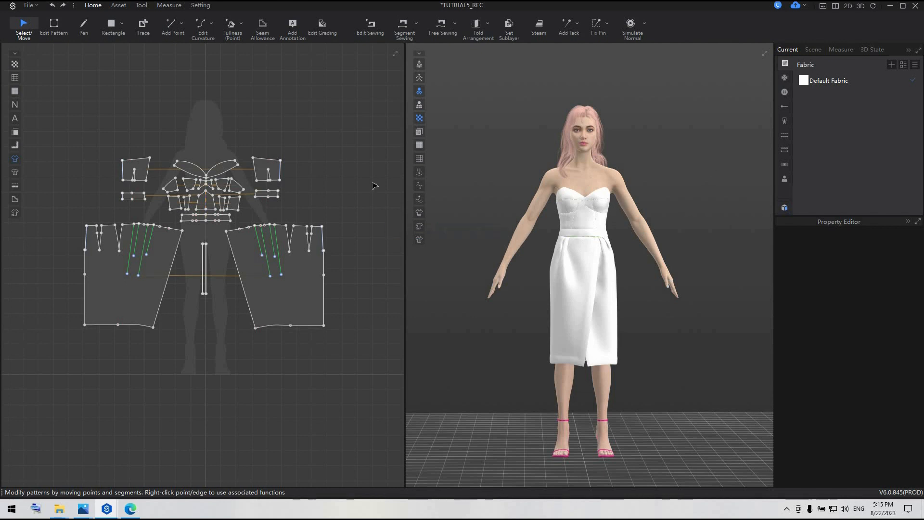
{"action": "key", "text": "ctrl+s"}
Merge the bust's centre front panel with the adjoining cup panels along their facing curved edges.
{"action": "scroll", "coordinate": [258, 266], "scroll_direction": "up", "scroll_amount": 5}
{"action": "left_click", "coordinate": [258, 266]}
{"action": "scroll", "coordinate": [258, 267], "scroll_direction": "up", "scroll_amount": 3}
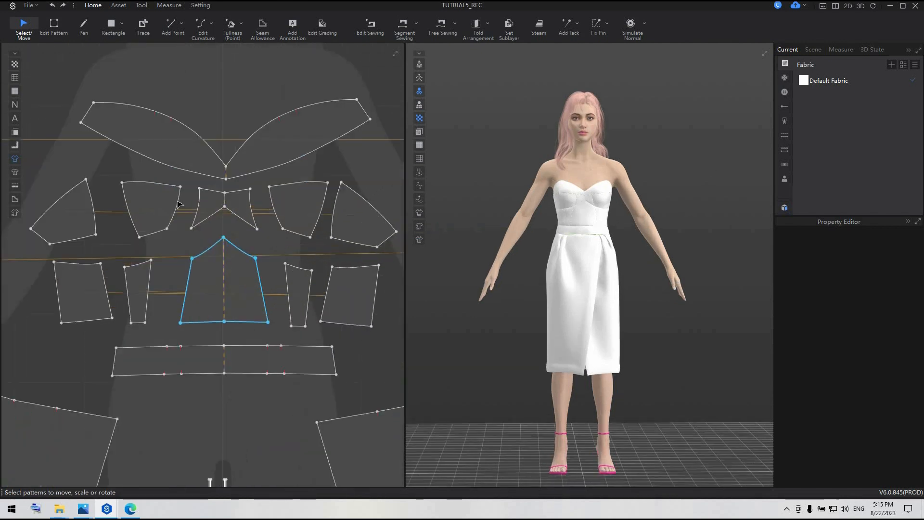
{"action": "key", "text": "z"}
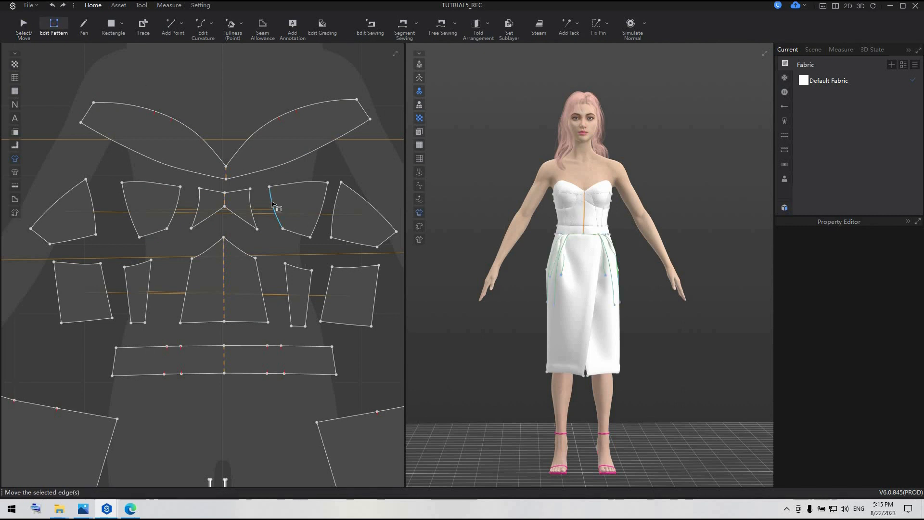
{"action": "left_click", "coordinate": [272, 205]}
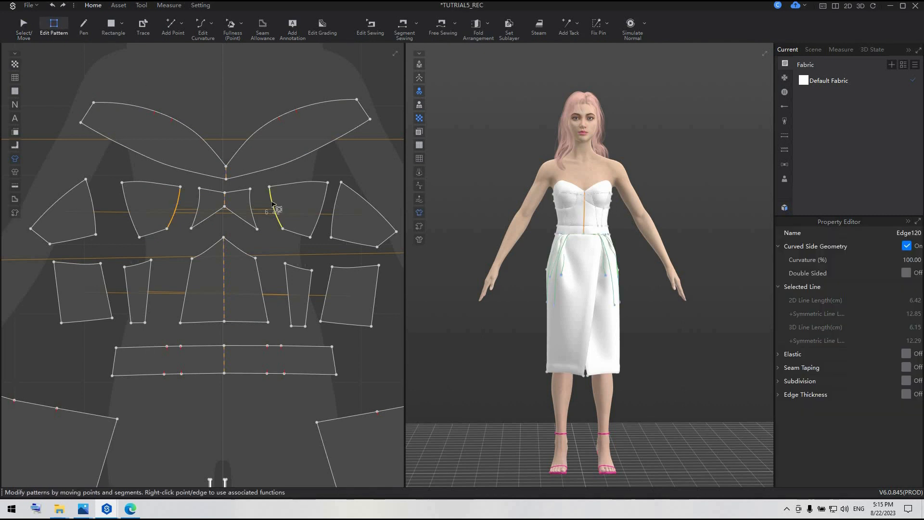
{"action": "left_click", "coordinate": [252, 212], "text": "shift"}
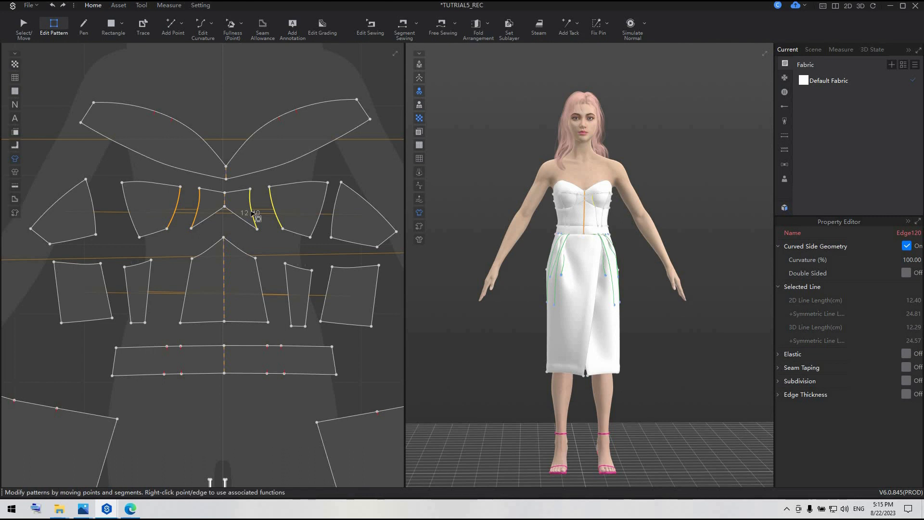
{"action": "right_click", "coordinate": [252, 213]}
{"action": "left_click", "coordinate": [271, 243]}
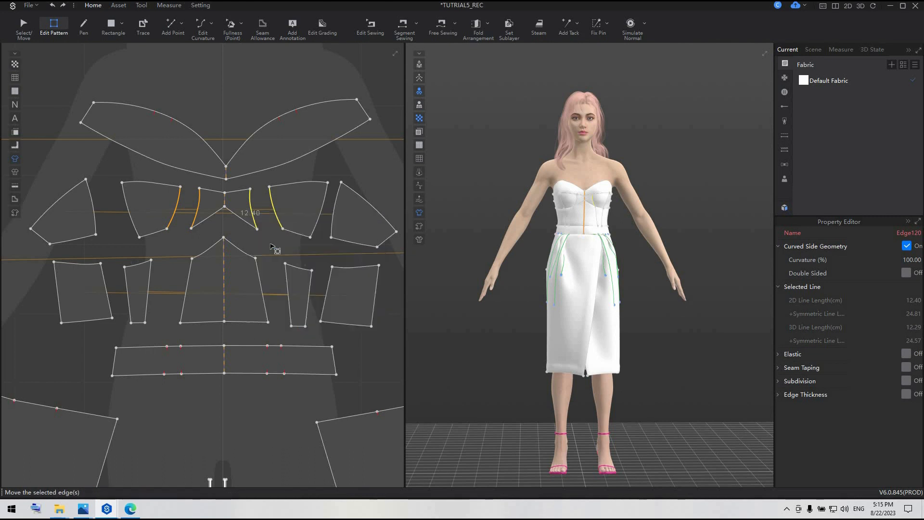
{"action": "left_click", "coordinate": [272, 247]}
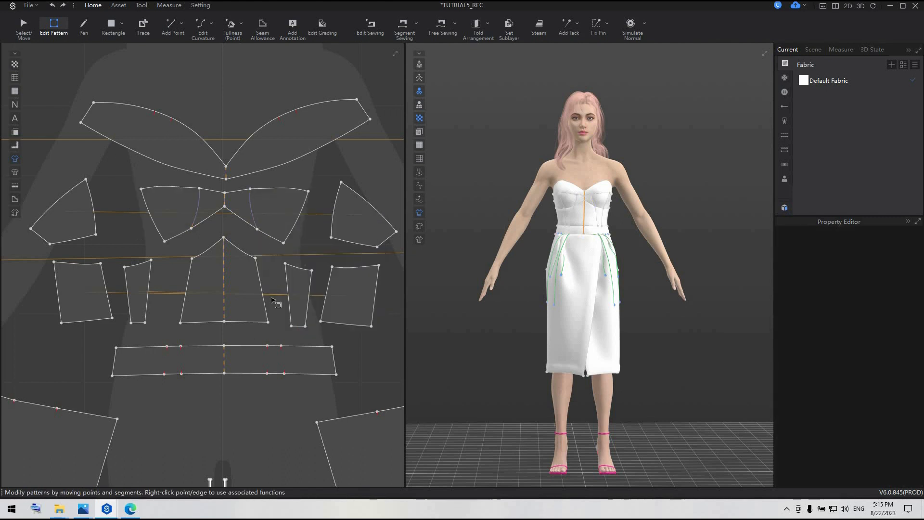
Delete the lower seam point left on the merged bust panel and convert its upper seam point to a curve point.
{"action": "left_click", "coordinate": [257, 230]}
{"action": "right_click", "coordinate": [257, 230]}
{"action": "left_click", "coordinate": [252, 193]}
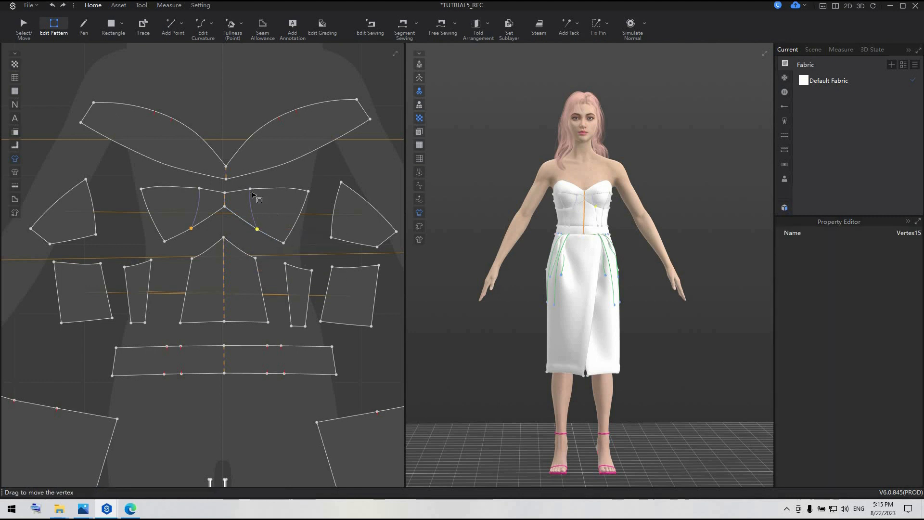
{"action": "right_click", "coordinate": [250, 189]}
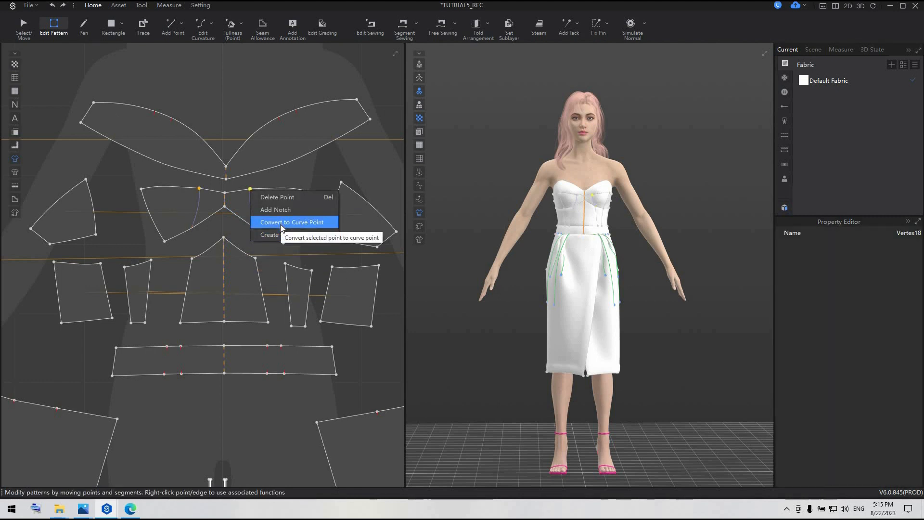
{"action": "left_click", "coordinate": [282, 224]}
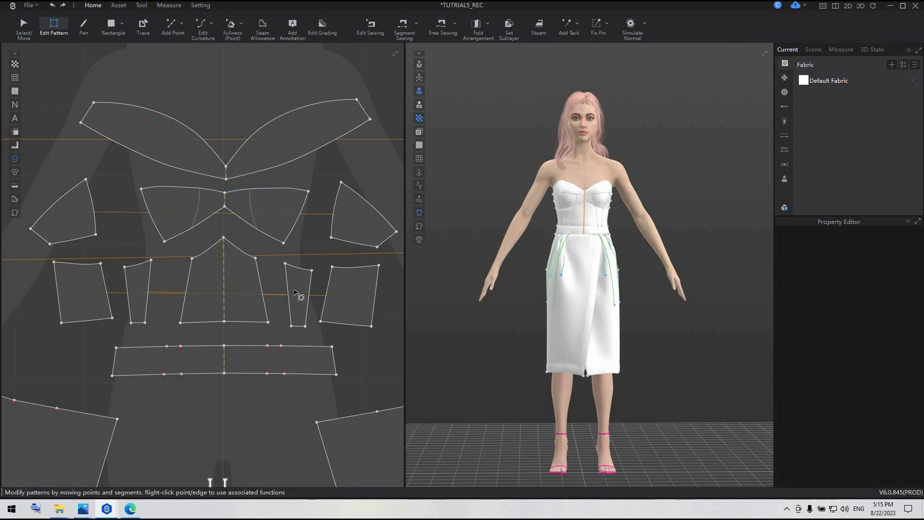
Merge the centre front bodice panel with the narrow panels beside it and delete the leftover seam point on its lower edge.
{"action": "left_click", "coordinate": [264, 299], "text": "shift"}
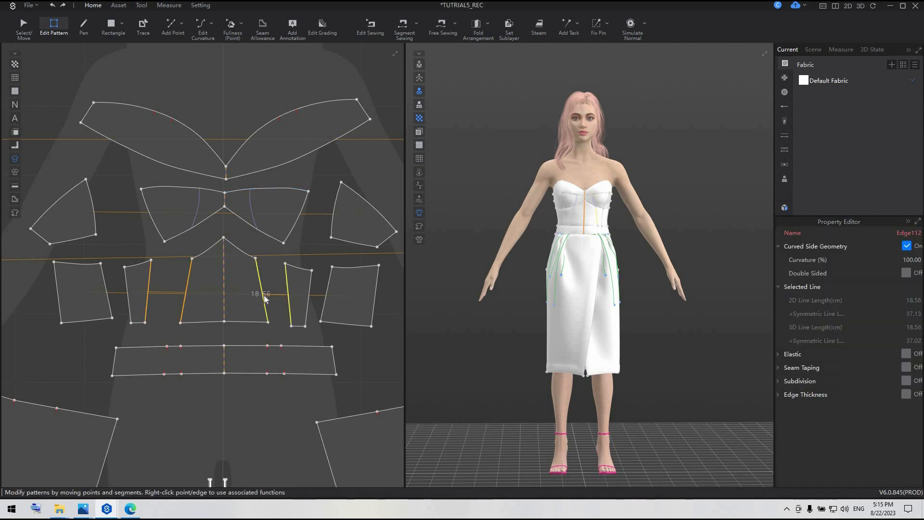
{"action": "right_click", "coordinate": [265, 297]}
{"action": "left_click", "coordinate": [284, 327]}
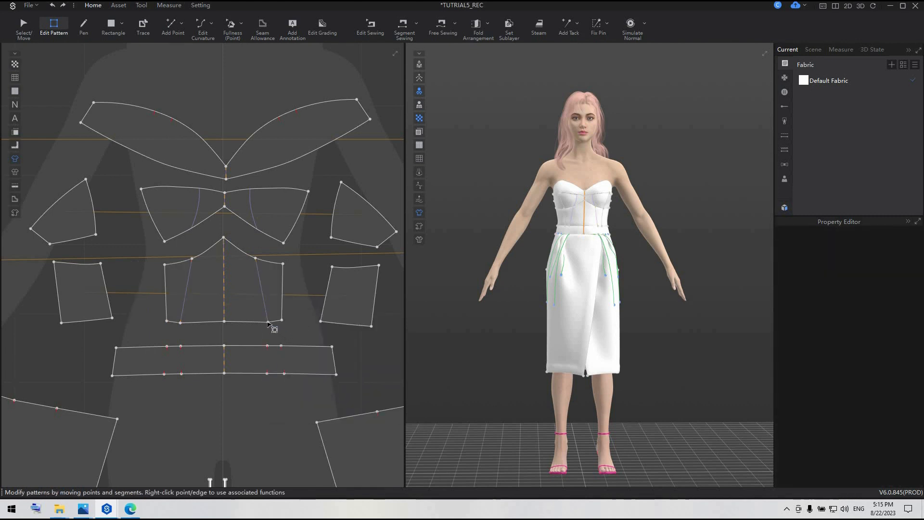
{"action": "left_click", "coordinate": [268, 322]}
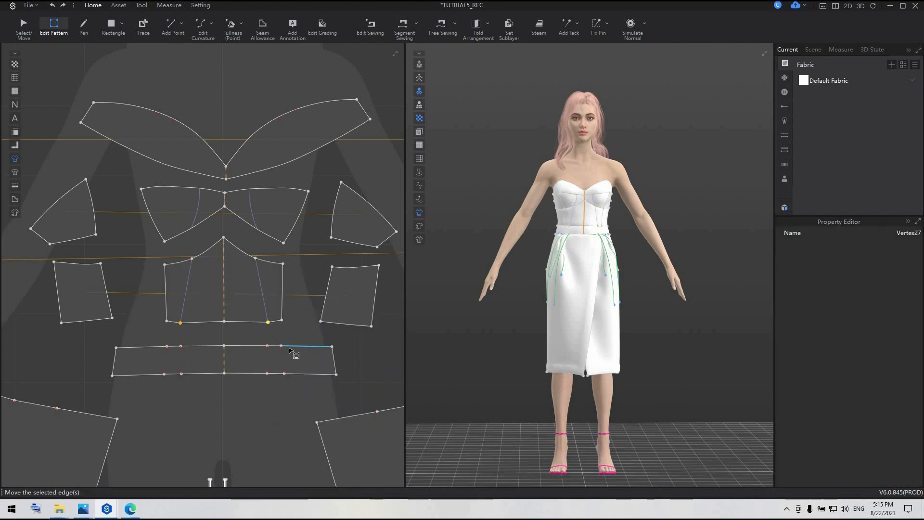
{"action": "left_click", "coordinate": [293, 335]}
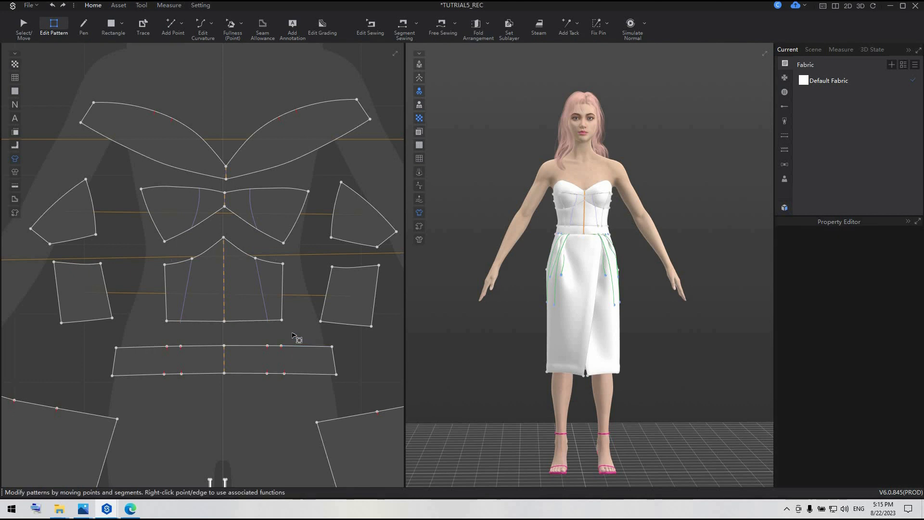
Save the project with the merged bodice patterns.
{"action": "scroll", "coordinate": [293, 336], "scroll_direction": "down", "scroll_amount": 5}
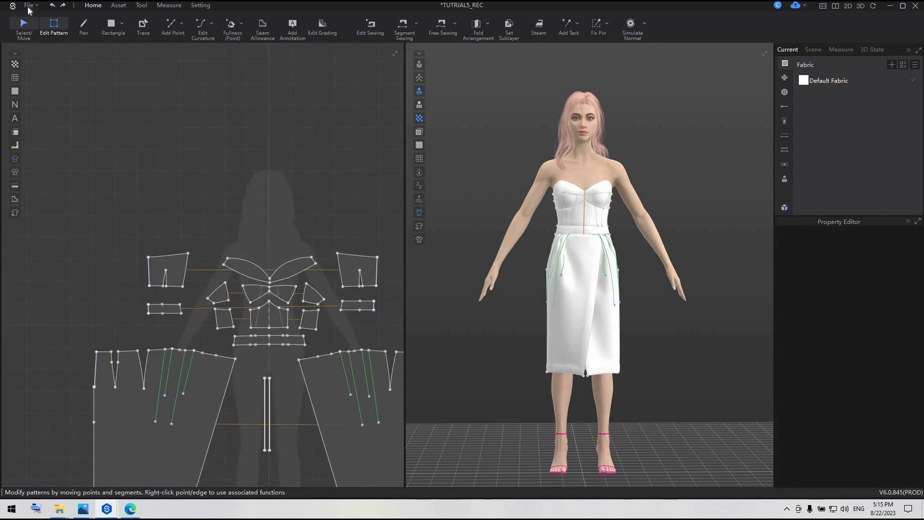
{"action": "left_click", "coordinate": [28, 6]}
{"action": "left_click", "coordinate": [38, 63]}
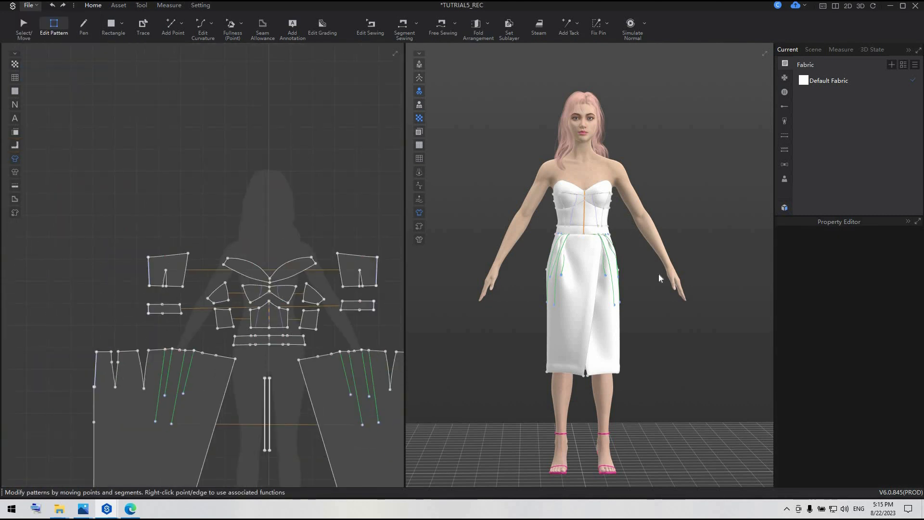
Strengthen all the dress patterns and run the garment simulation.
{"action": "scroll", "coordinate": [601, 187], "scroll_direction": "up", "scroll_amount": 3}
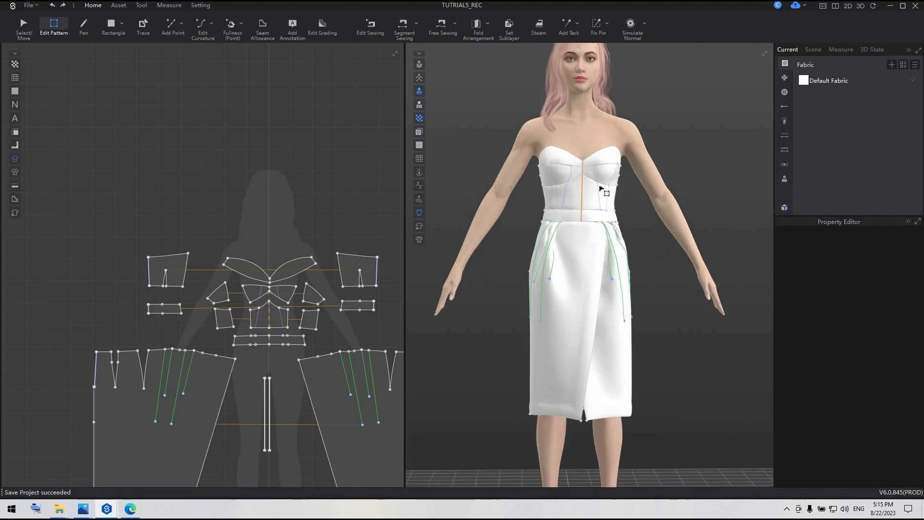
{"action": "scroll", "coordinate": [600, 188], "scroll_direction": "up", "scroll_amount": 2}
{"action": "middle_click_drag", "start_coordinate": [586, 251], "coordinate": [573, 311]}
{"action": "scroll", "coordinate": [238, 293], "scroll_direction": "down", "scroll_amount": 7}
{"action": "key", "text": "ctrl+a"}
{"action": "right_click", "coordinate": [278, 327]}
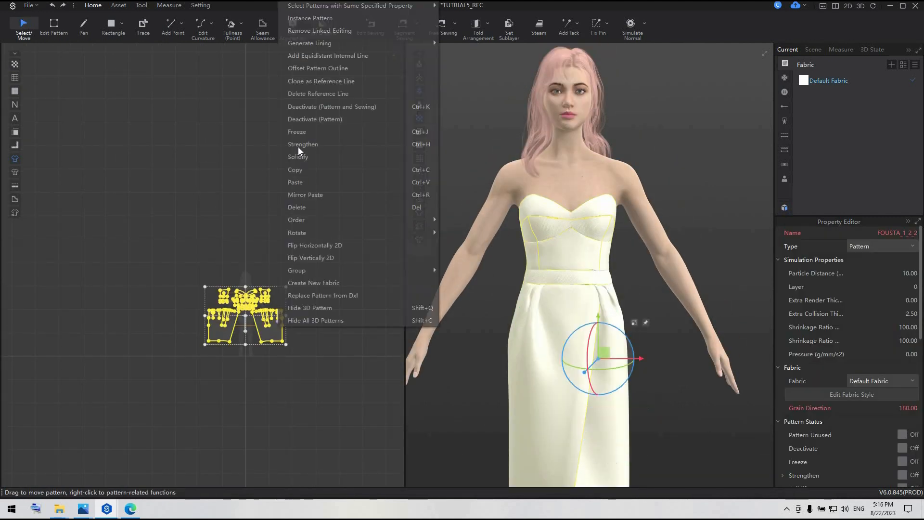
{"action": "left_click", "coordinate": [302, 144]}
{"action": "scroll", "coordinate": [592, 195], "scroll_direction": "up", "scroll_amount": 3}
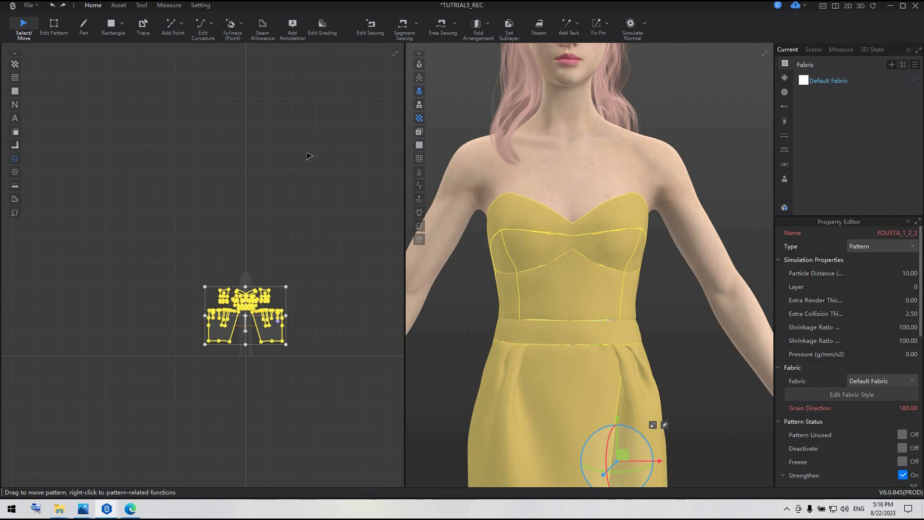
{"action": "key", "text": "space"}
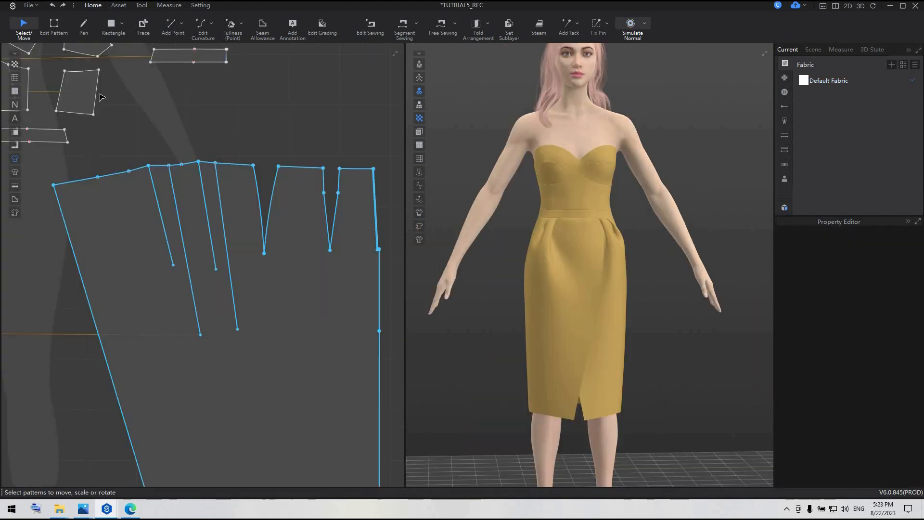
Shorten the four green pleat lines on the front skirt pattern by splitting each one and deleting its lower segment.
{"action": "left_click", "coordinate": [99, 95]}
{"action": "left_click", "coordinate": [63, 25]}
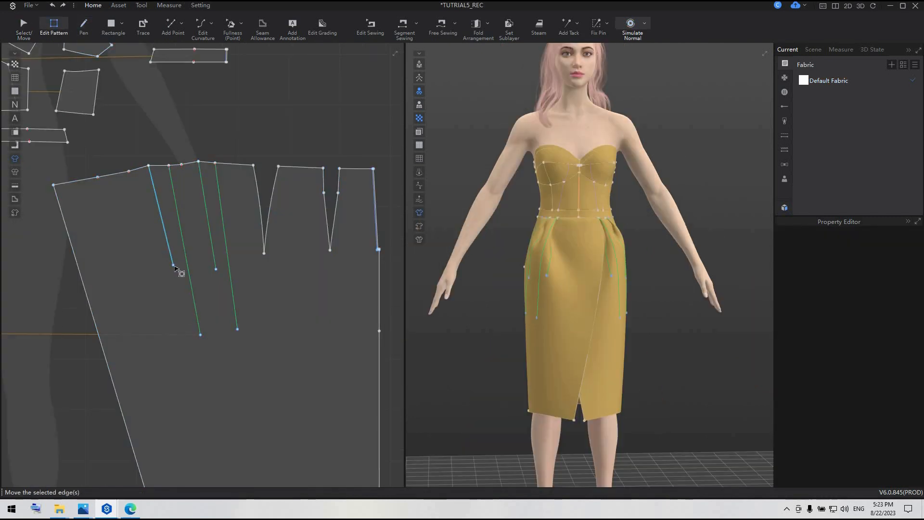
{"action": "left_click", "coordinate": [168, 230]}
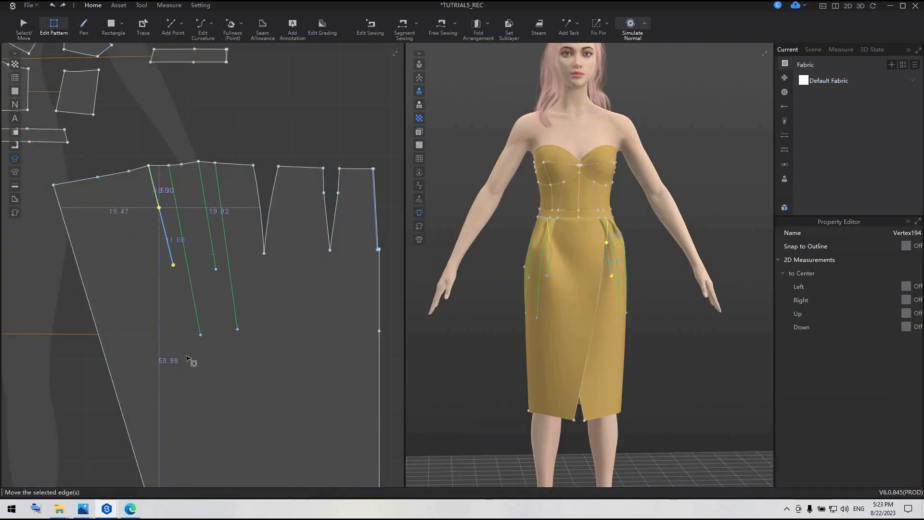
{"action": "left_click", "coordinate": [201, 335]}
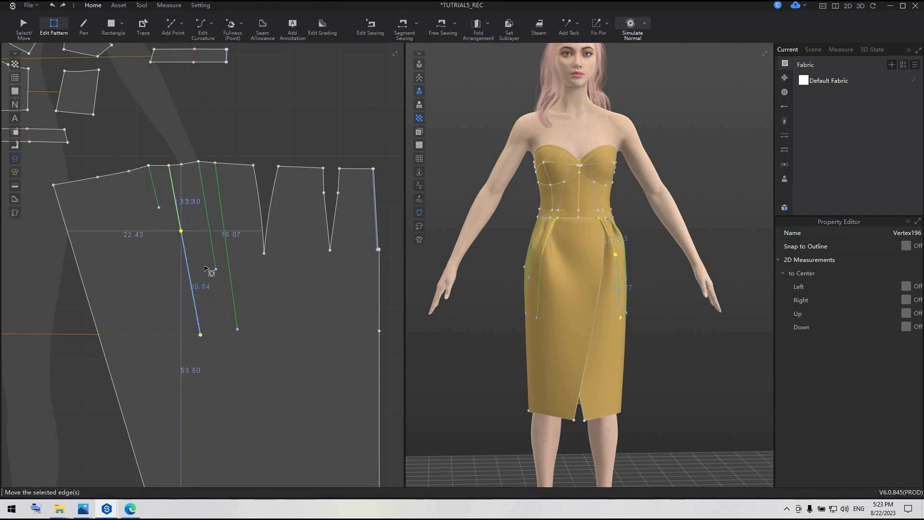
{"action": "key", "text": "Delete"}
{"action": "left_click_drag", "start_coordinate": [216, 269], "coordinate": [208, 216]}
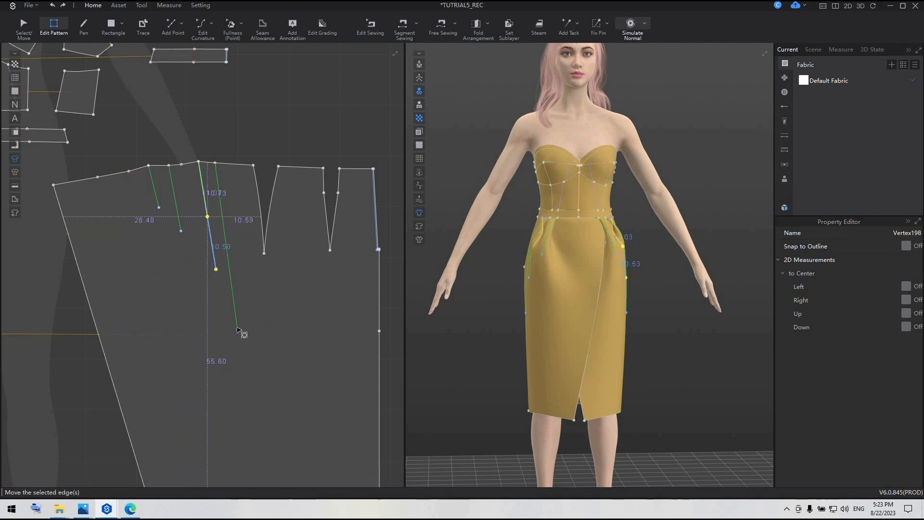
{"action": "left_click", "coordinate": [232, 266]}
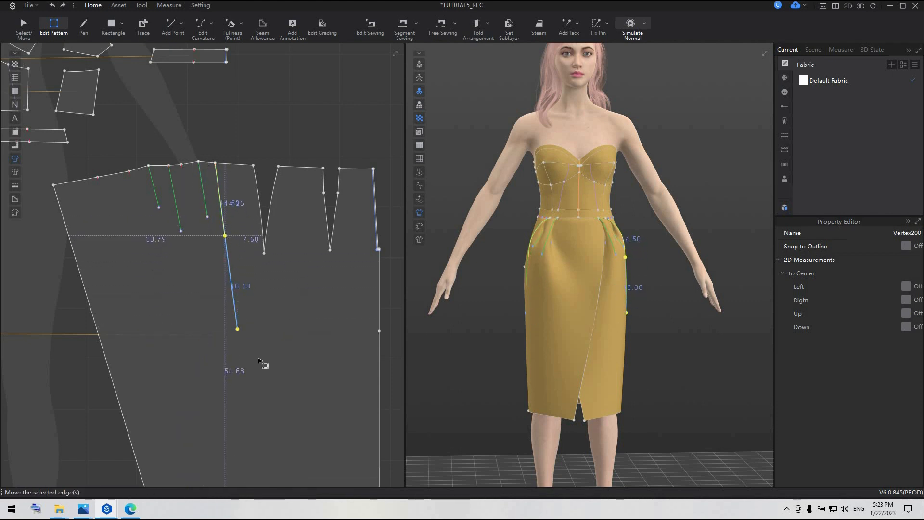
{"action": "key", "text": "Delete"}
{"action": "scroll", "coordinate": [255, 368], "scroll_direction": "down", "scroll_amount": 5}
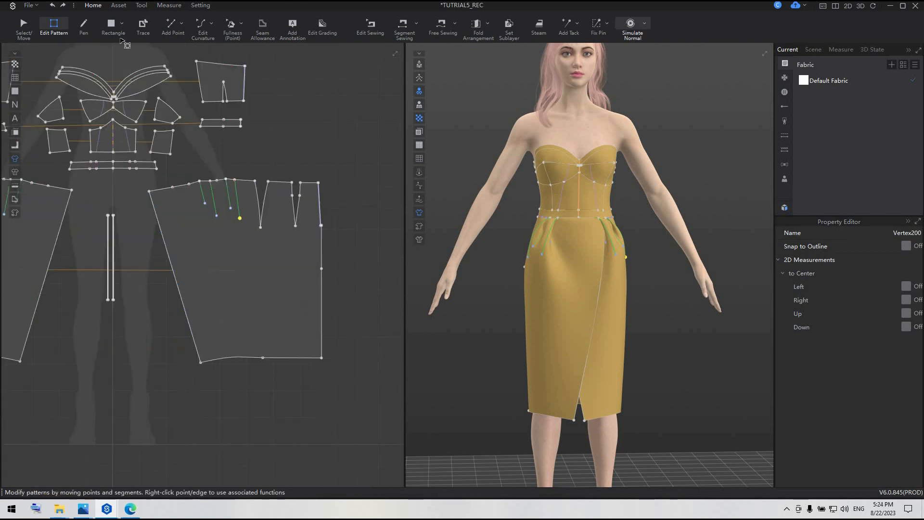
Draw a curved internal line about 80 cm long from the skirt's upper front corner down to the centre back edge.
{"action": "key", "text": "h"}
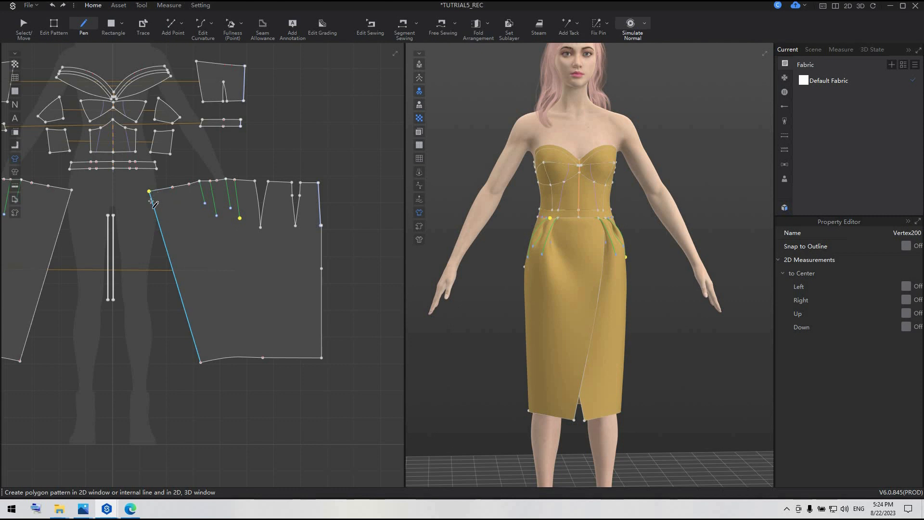
{"action": "left_click", "coordinate": [151, 201]}
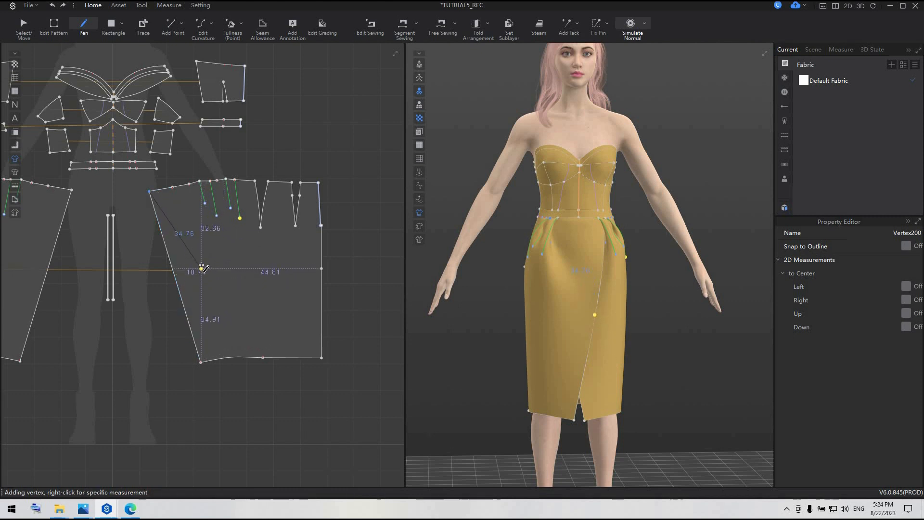
{"action": "left_click_drag", "start_coordinate": [199, 265], "coordinate": [219, 281]}
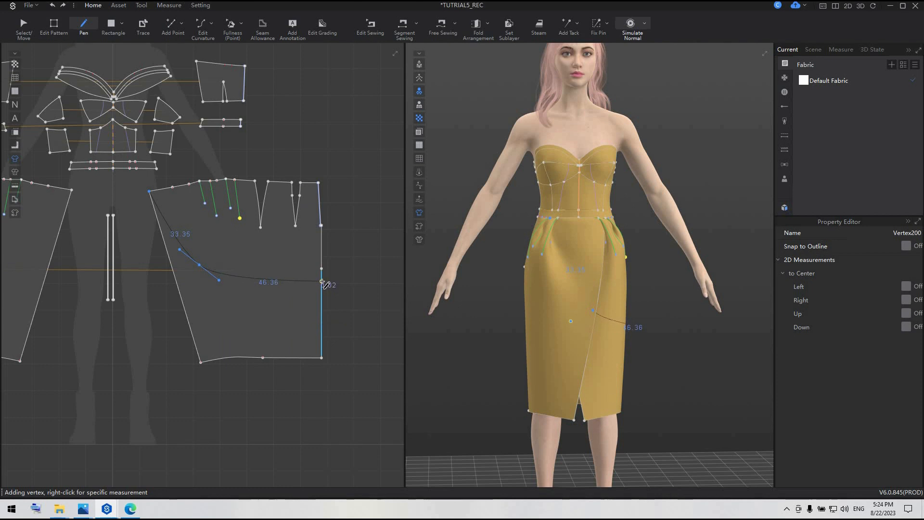
{"action": "left_click", "coordinate": [322, 281]}
Raise the curved line's end on the skirt's centre back edge by about 4.7 cm to the existing edge point.
{"action": "left_click", "coordinate": [54, 26]}
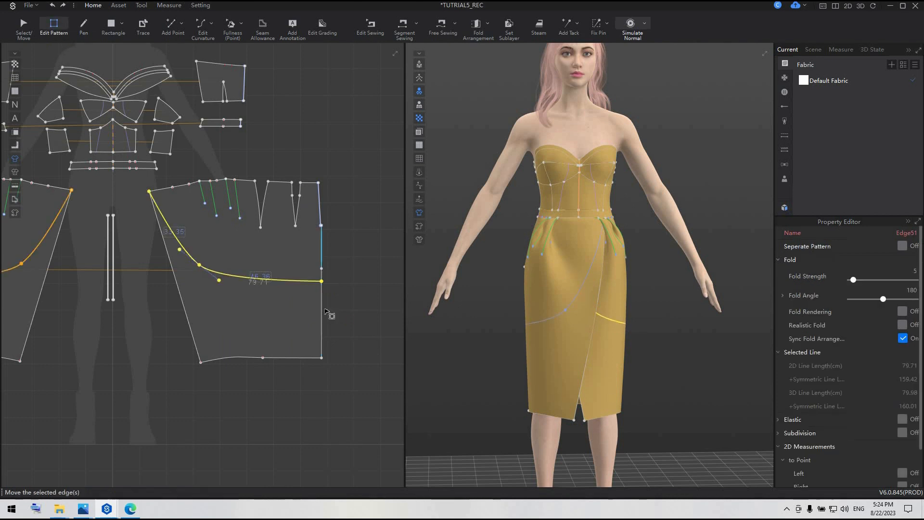
{"action": "scroll", "coordinate": [325, 270], "scroll_direction": "up", "scroll_amount": 2}
{"action": "right_click_drag", "start_coordinate": [690, 340], "coordinate": [553, 335]}
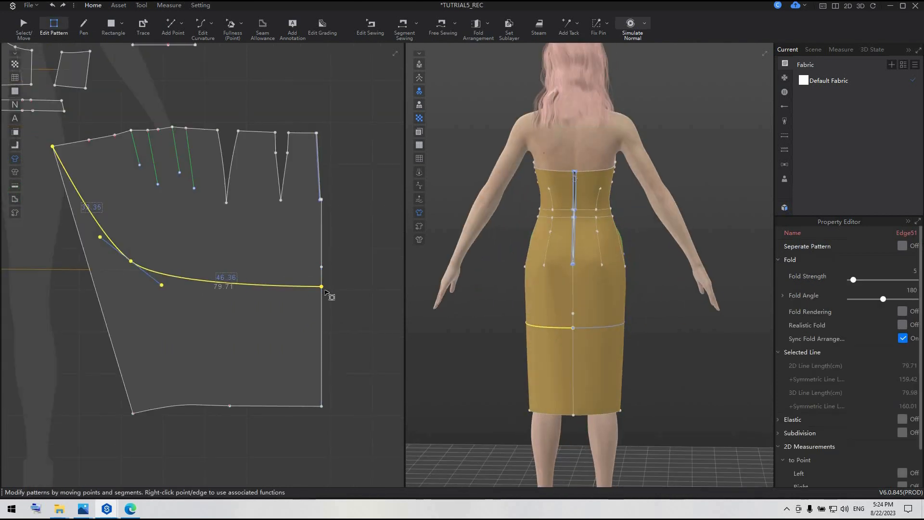
{"action": "left_click", "coordinate": [332, 296]}
{"action": "left_click_drag", "start_coordinate": [322, 286], "coordinate": [322, 268]}
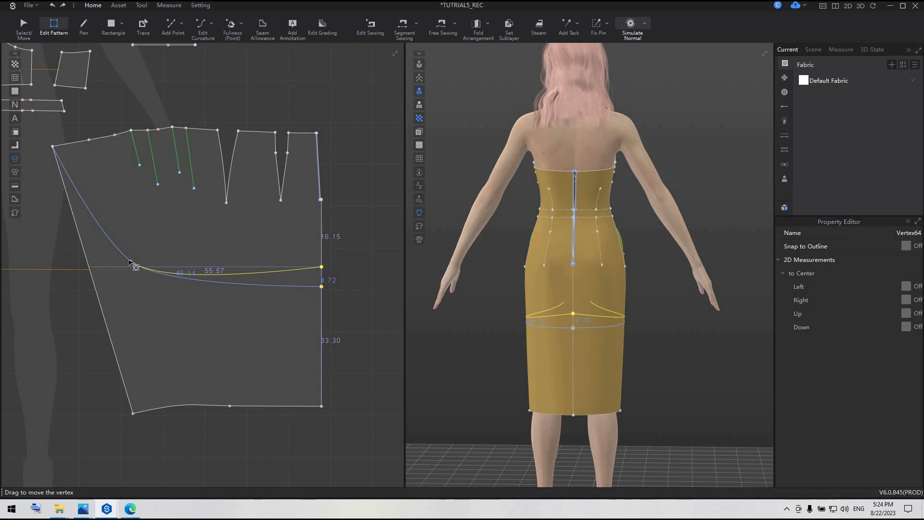
Raise the middle point of the skirt's curved internal line and adjust its tangent handle to reshape the curve.
{"action": "left_click_drag", "start_coordinate": [130, 261], "coordinate": [134, 251]}
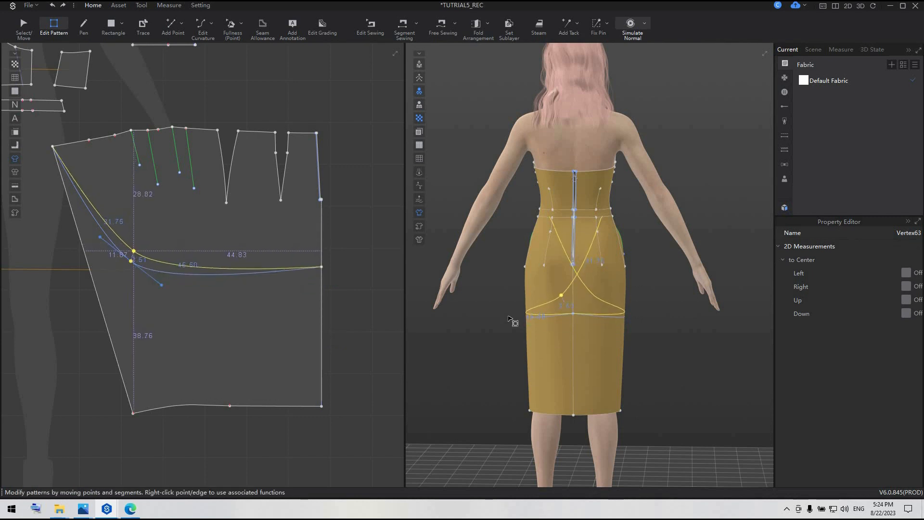
{"action": "right_click_drag", "start_coordinate": [527, 329], "coordinate": [664, 331]}
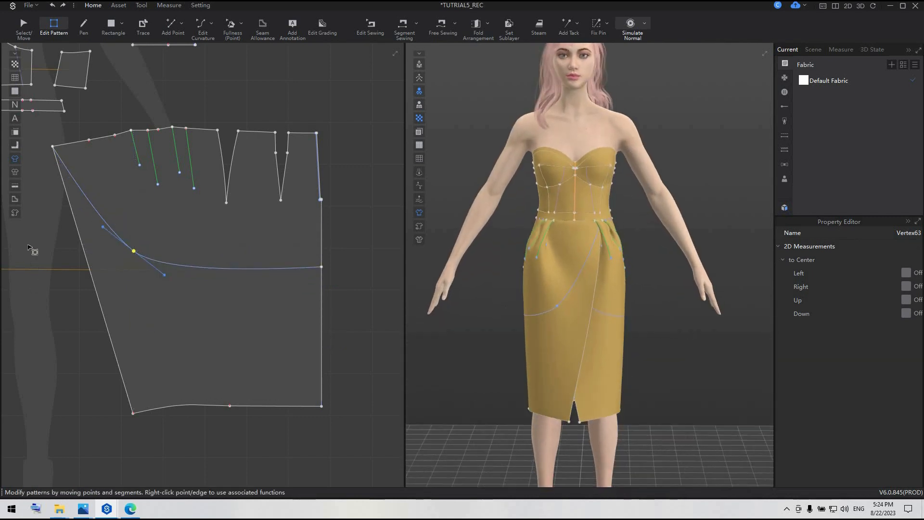
{"action": "left_click", "coordinate": [92, 230]}
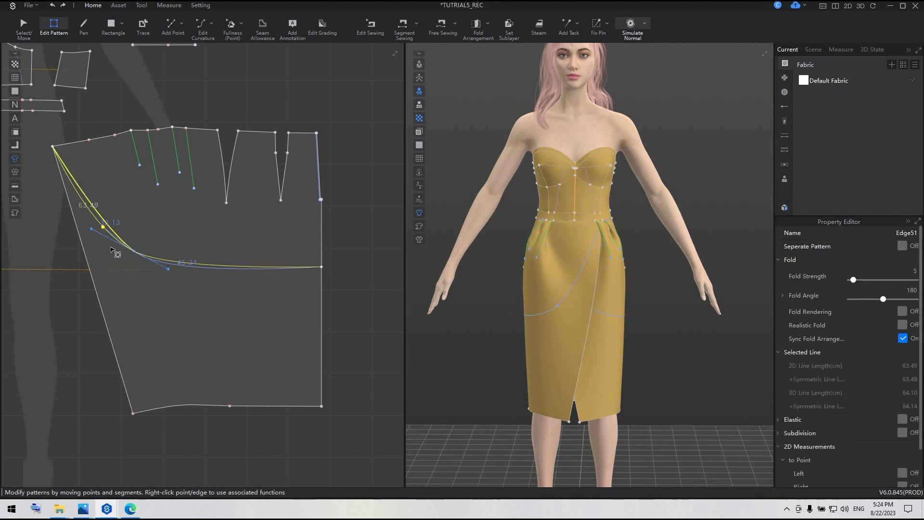
{"action": "left_click", "coordinate": [133, 252]}
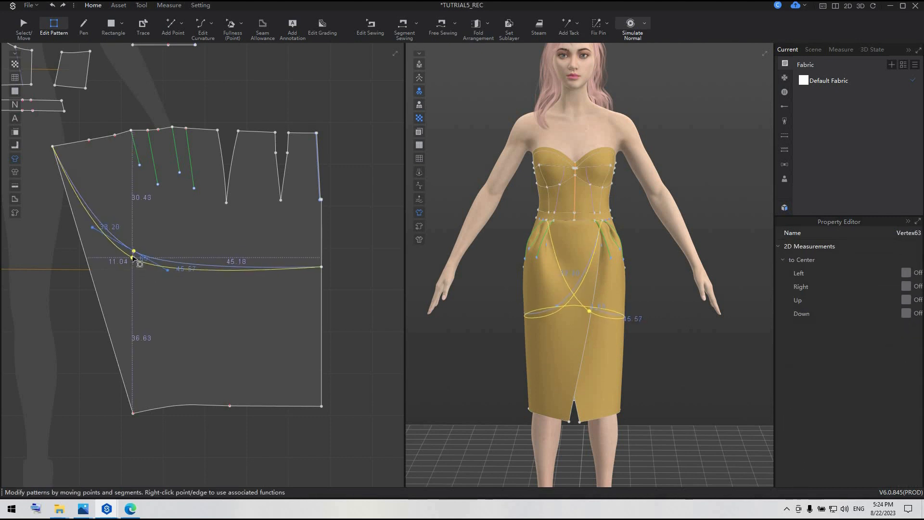
{"action": "left_click_drag", "start_coordinate": [134, 258], "coordinate": [134, 250]}
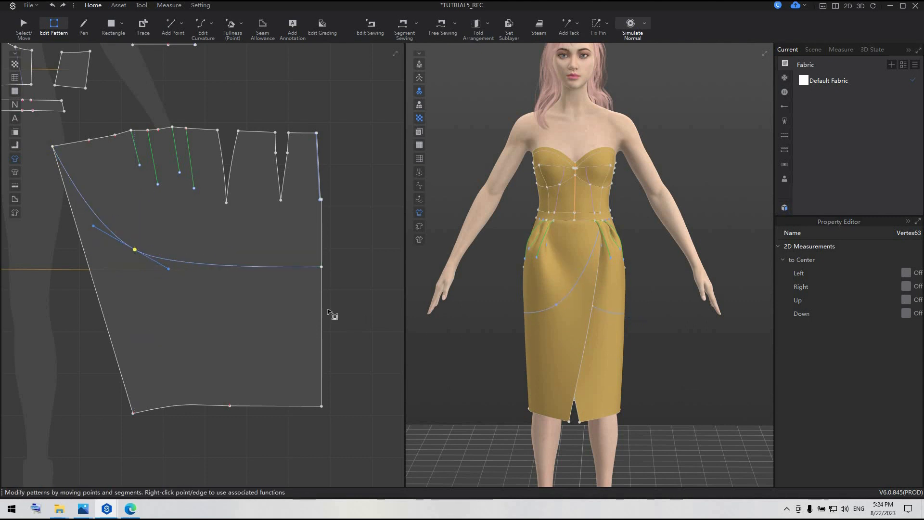
Lower the curved line's end slightly on the centre back edge and nudge its middle point toward the back.
{"action": "left_click", "coordinate": [322, 267]}
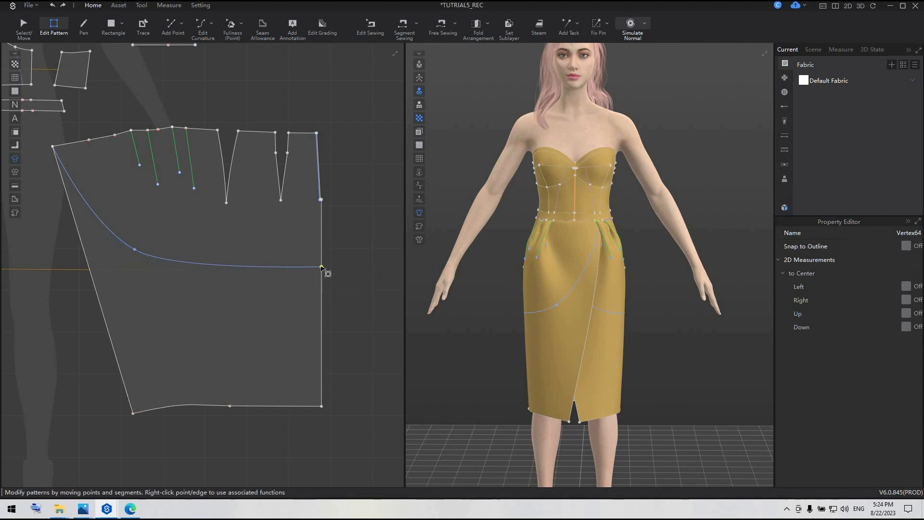
{"action": "left_click_drag", "start_coordinate": [322, 268], "coordinate": [321, 271]}
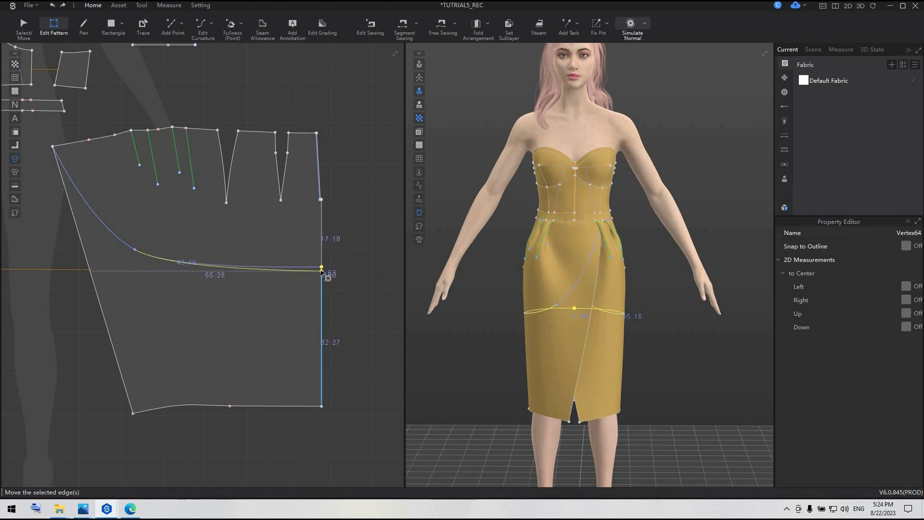
{"action": "left_click", "coordinate": [136, 250]}
{"action": "left_click_drag", "start_coordinate": [136, 250], "coordinate": [139, 249]}
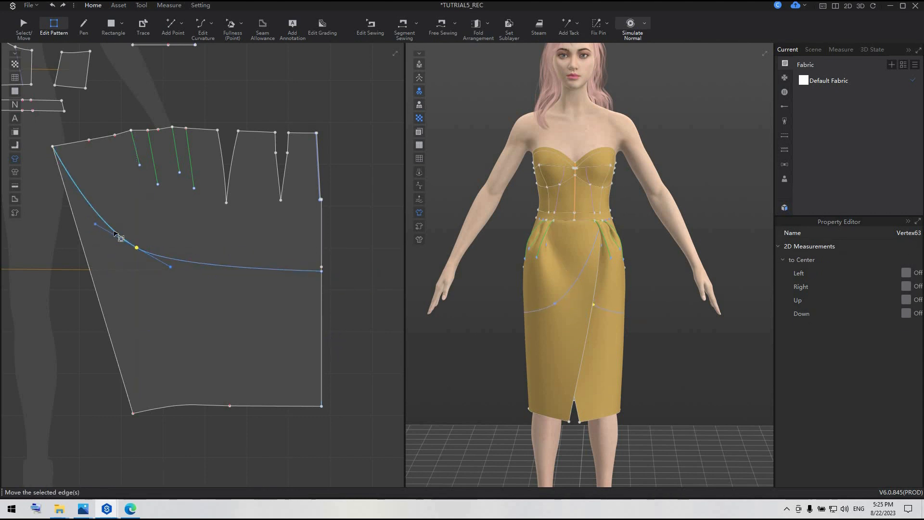
Cut the skirt patterns along the curved internal line and delete the lower pieces on both sides.
{"action": "left_click", "coordinate": [188, 266]}
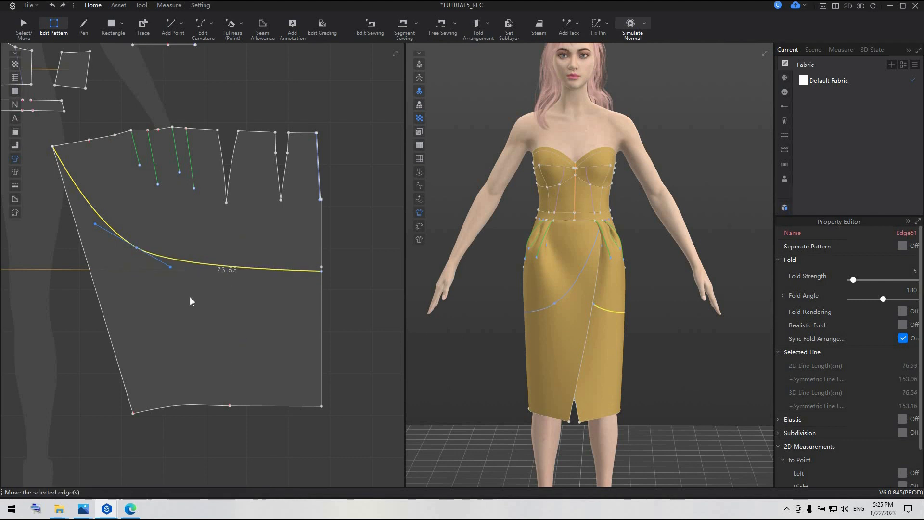
{"action": "right_click", "coordinate": [187, 265]}
{"action": "left_click", "coordinate": [202, 320]}
{"action": "scroll", "coordinate": [202, 319], "scroll_direction": "down", "scroll_amount": 5}
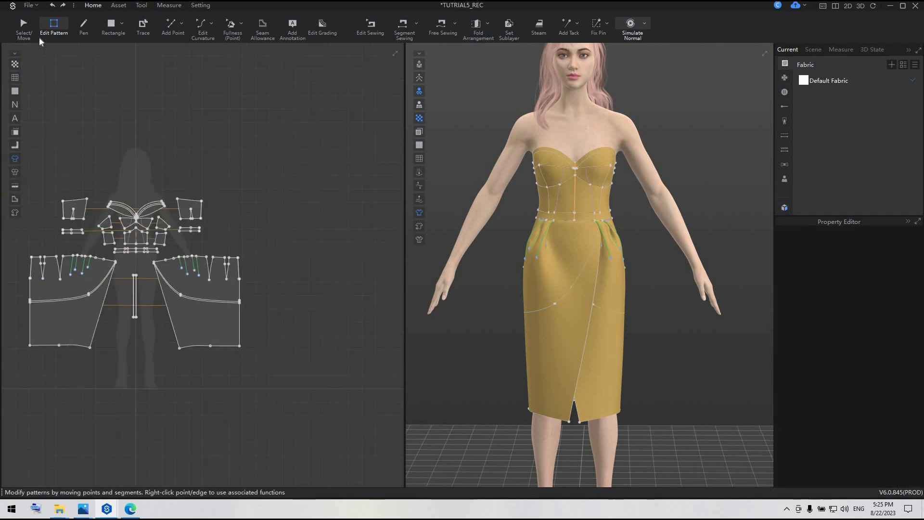
{"action": "key", "text": "a"}
{"action": "left_click", "coordinate": [196, 319]}
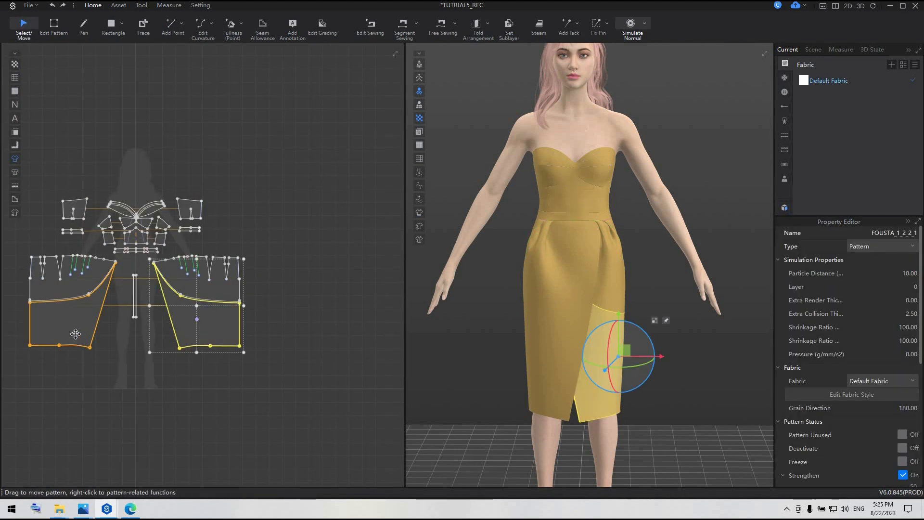
{"action": "key", "text": "Delete"}
Shift the shortened skirt's front corner point slightly inward and raise the middle point of its curved hem.
{"action": "scroll", "coordinate": [167, 230], "scroll_direction": "up", "scroll_amount": 5}
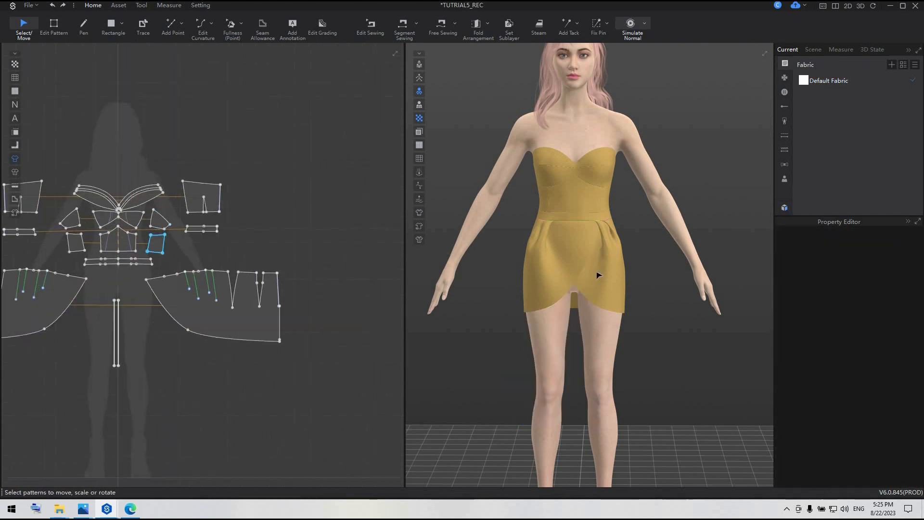
{"action": "scroll", "coordinate": [584, 243], "scroll_direction": "up", "scroll_amount": 3}
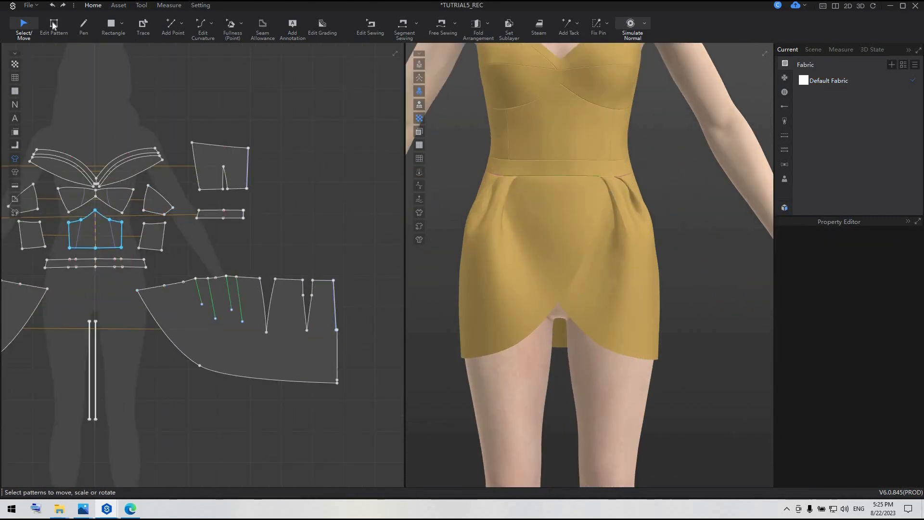
{"action": "left_click", "coordinate": [53, 25]}
{"action": "left_click", "coordinate": [139, 291]}
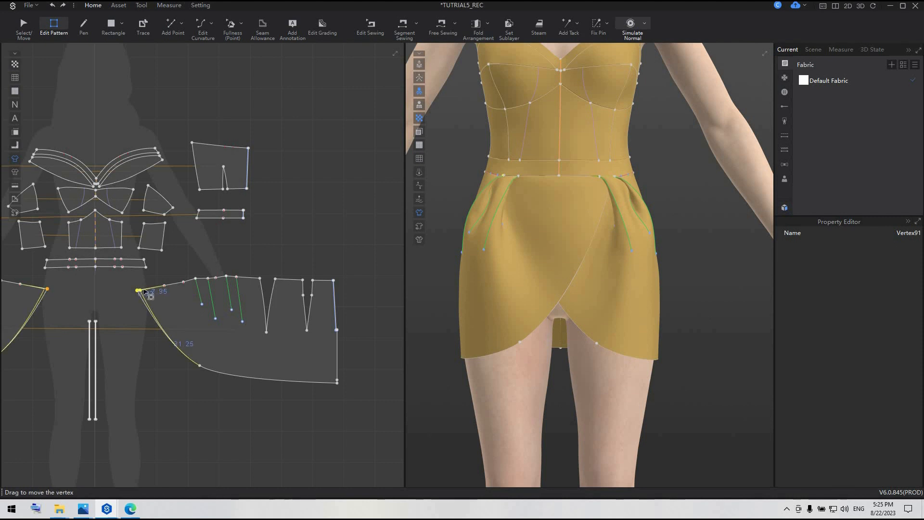
{"action": "scroll", "coordinate": [146, 292], "scroll_direction": "up", "scroll_amount": 3}
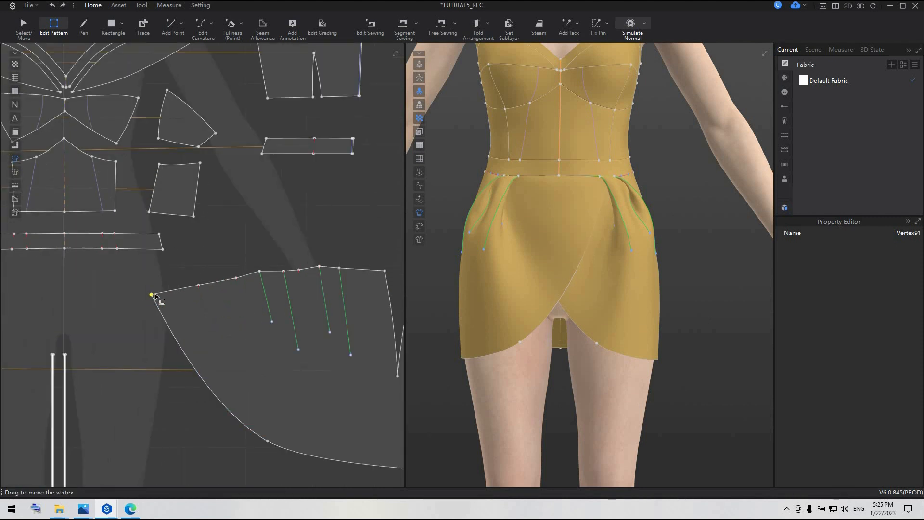
{"action": "left_click_drag", "start_coordinate": [153, 295], "coordinate": [159, 295]}
{"action": "scroll", "coordinate": [175, 345], "scroll_direction": "down", "scroll_amount": 5}
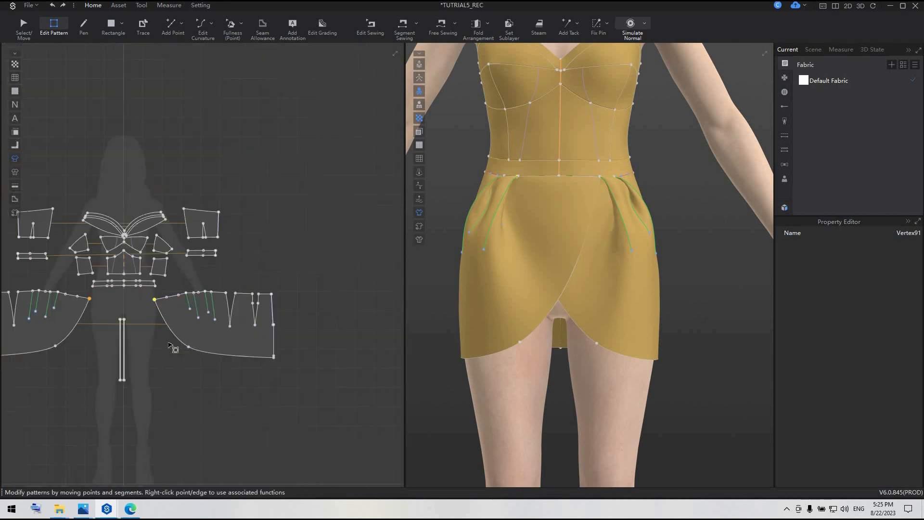
{"action": "scroll", "coordinate": [194, 328], "scroll_direction": "up", "scroll_amount": 4}
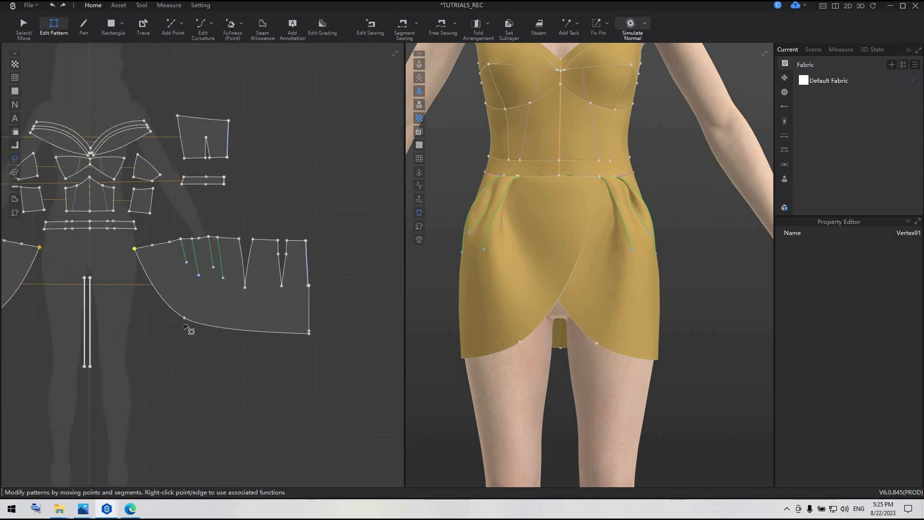
{"action": "left_click", "coordinate": [184, 316]}
Draw a curved internal line about 68 cm long above the hem, from the waist edge near the front corner to the centre back edge.
{"action": "left_click", "coordinate": [86, 24]}
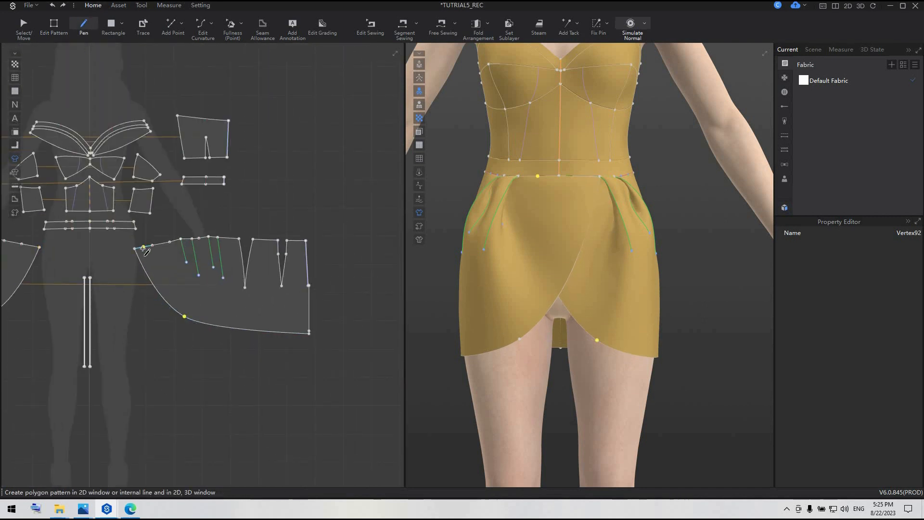
{"action": "scroll", "coordinate": [144, 252], "scroll_direction": "up", "scroll_amount": 3}
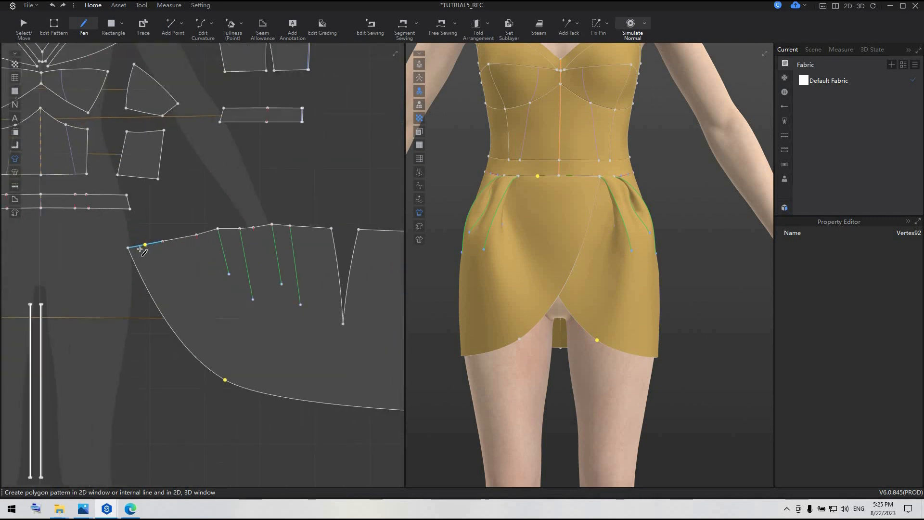
{"action": "left_click_drag", "start_coordinate": [233, 344], "coordinate": [266, 360]}
{"action": "scroll", "coordinate": [266, 361], "scroll_direction": "down", "scroll_amount": 3}
{"action": "middle_click_drag", "start_coordinate": [265, 360], "coordinate": [130, 345]}
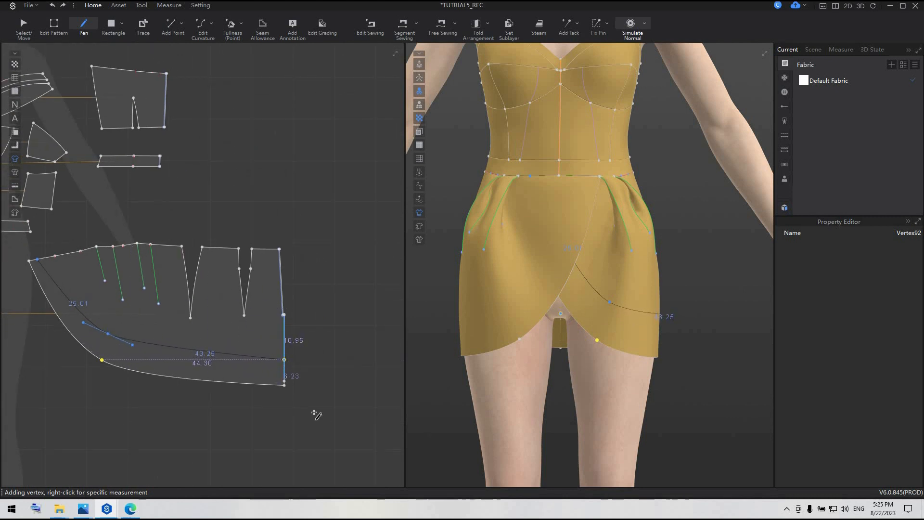
Move the new internal line's middle point down toward the hem and extend its tangent handle on the back side.
{"action": "left_click", "coordinate": [56, 26]}
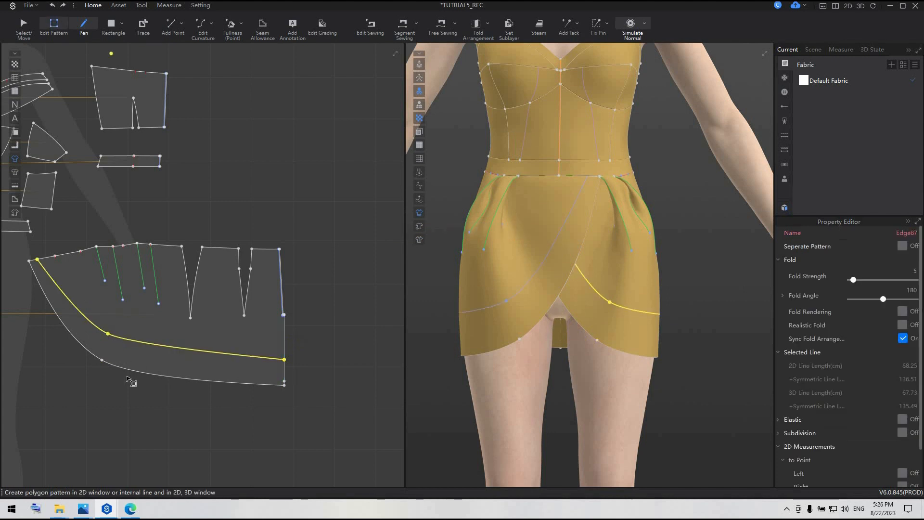
{"action": "left_click", "coordinate": [108, 334]}
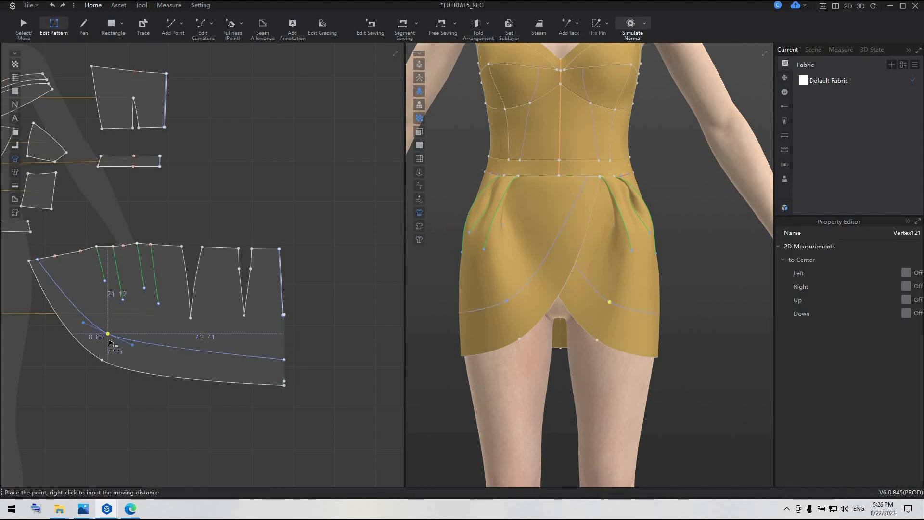
{"action": "mouse_move", "coordinate": [111, 343]}
{"action": "left_mouse_down"}
{"action": "mouse_move", "coordinate": [124, 346]}
{"action": "mouse_move", "coordinate": [109, 340]}
{"action": "left_mouse_up"}
{"action": "left_click", "coordinate": [137, 357]}
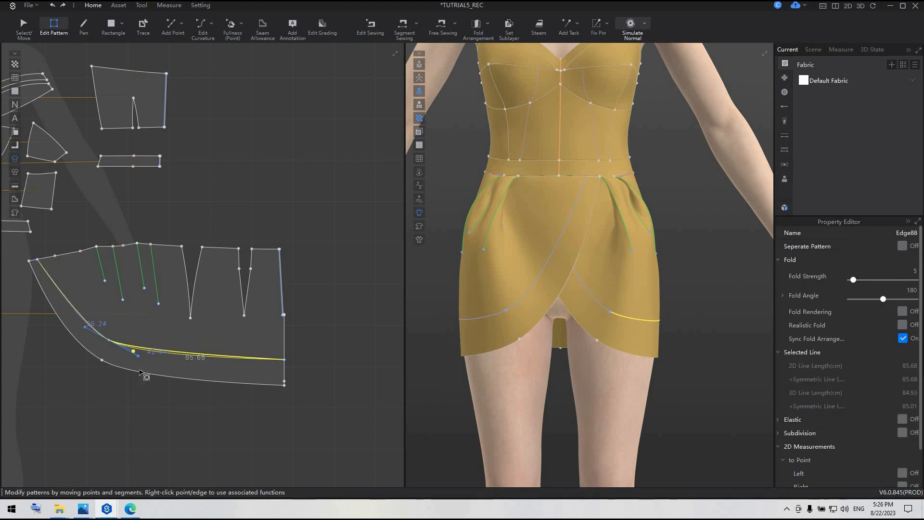
{"action": "left_click", "coordinate": [150, 401]}
{"action": "left_click", "coordinate": [182, 357]}
Fine-tune both tangent handles at the line's middle point so the curve follows the hem.
{"action": "left_click", "coordinate": [109, 340]}
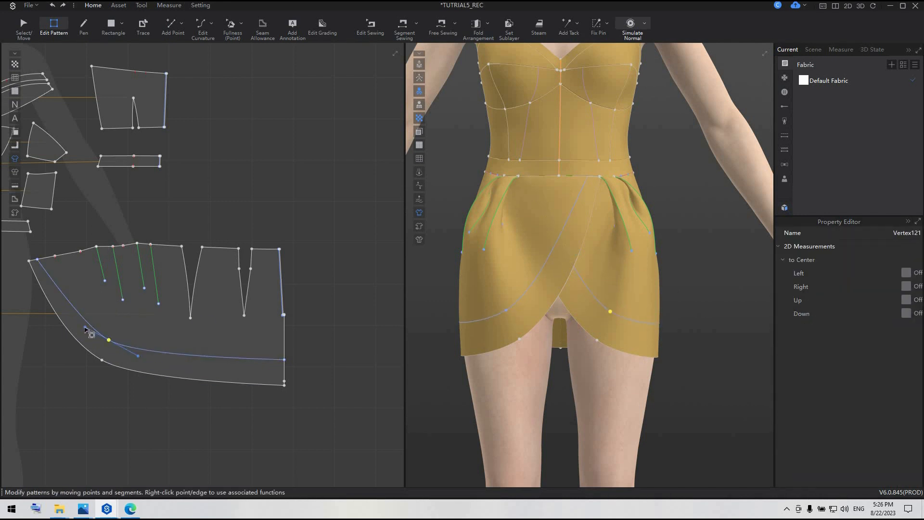
{"action": "left_click", "coordinate": [83, 326]}
{"action": "left_click", "coordinate": [139, 358]}
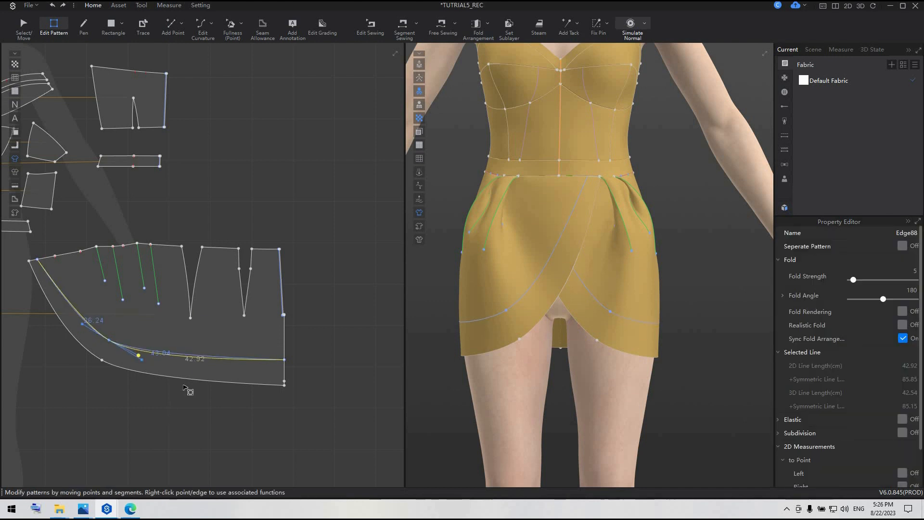
{"action": "left_click", "coordinate": [109, 340]}
{"action": "left_click", "coordinate": [142, 360]}
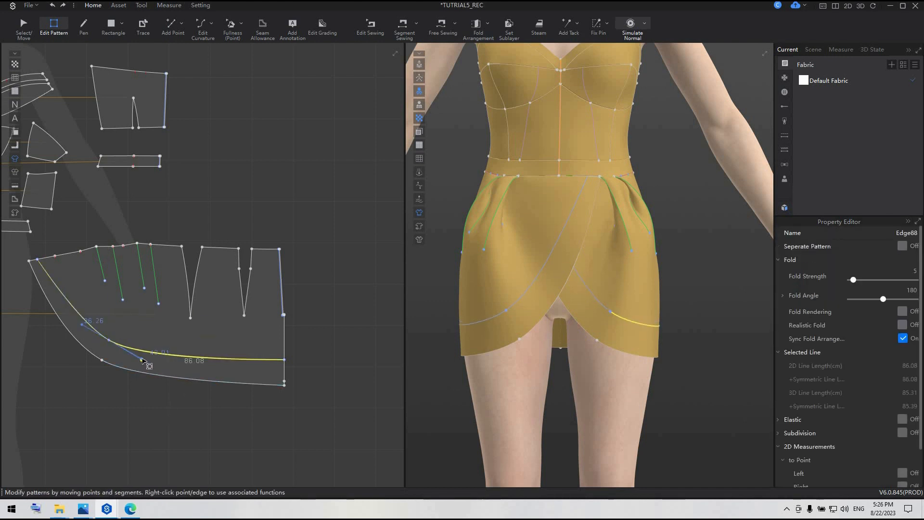
{"action": "left_click", "coordinate": [110, 341]}
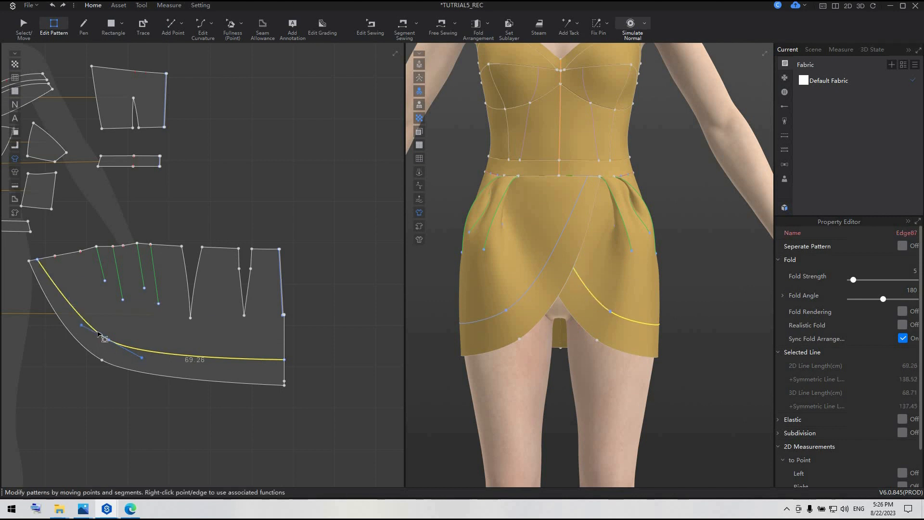
Cut the skirt pattern along the inner curved line and move the separated hem band below the skirt pieces.
{"action": "right_click", "coordinate": [100, 332]}
{"action": "left_click", "coordinate": [142, 201]}
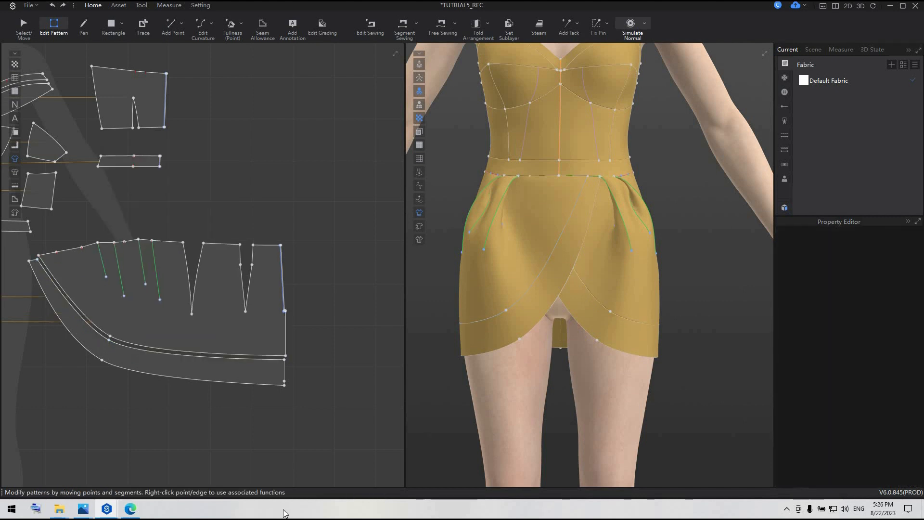
{"action": "left_click", "coordinate": [24, 24]}
{"action": "left_click", "coordinate": [178, 365]}
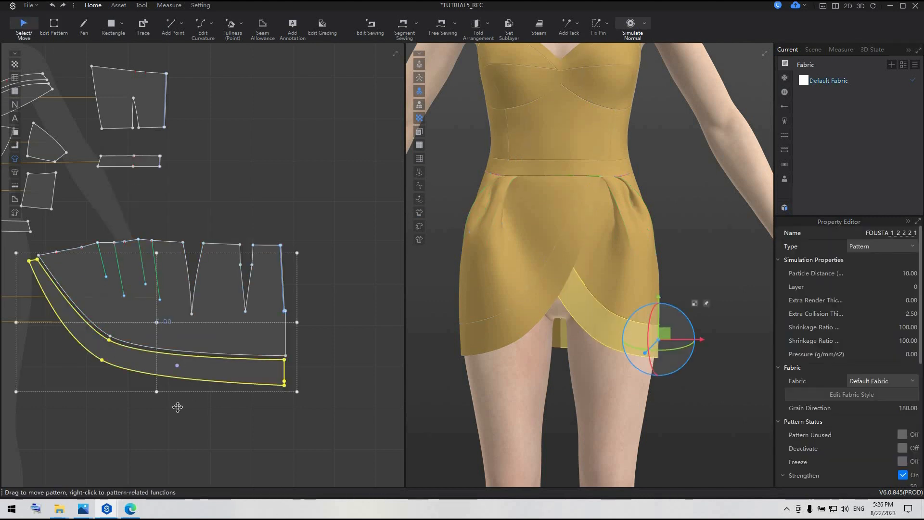
{"action": "scroll", "coordinate": [178, 385], "scroll_direction": "down", "scroll_amount": 5}
{"action": "left_click_drag", "start_coordinate": [42, 366], "coordinate": [202, 446]}
{"action": "left_click", "coordinate": [704, 220]}
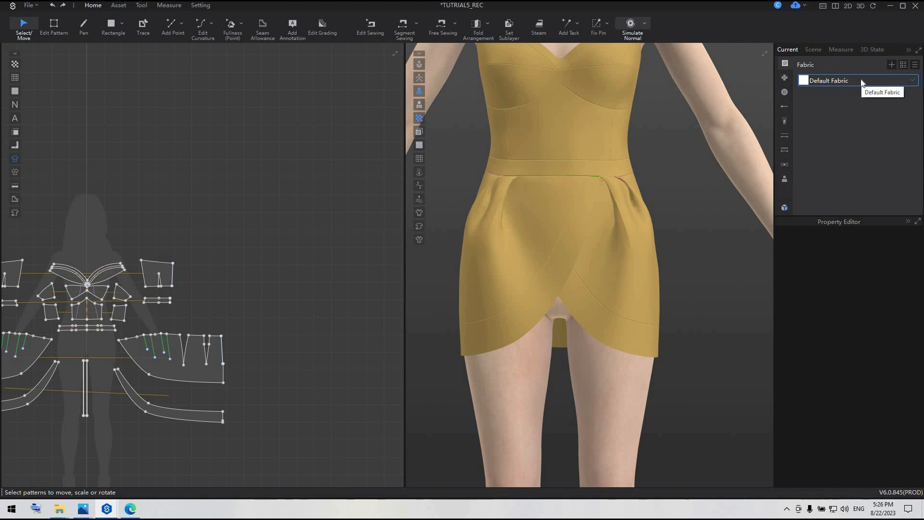
Run the garment simulation and pull both sides of the dress's waistband slightly upward on the avatar.
{"action": "key", "text": "space"}
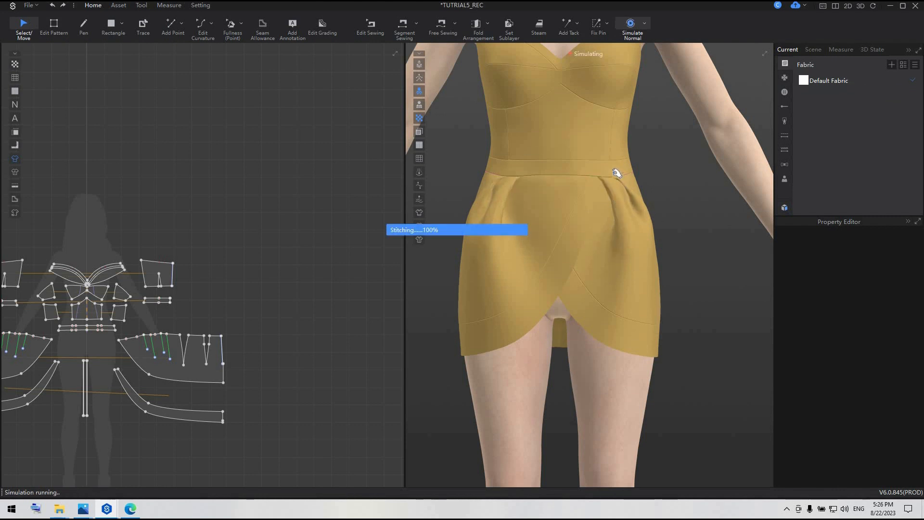
{"action": "left_click_drag", "start_coordinate": [606, 168], "coordinate": [608, 162]}
{"action": "left_click_drag", "start_coordinate": [506, 165], "coordinate": [500, 137]}
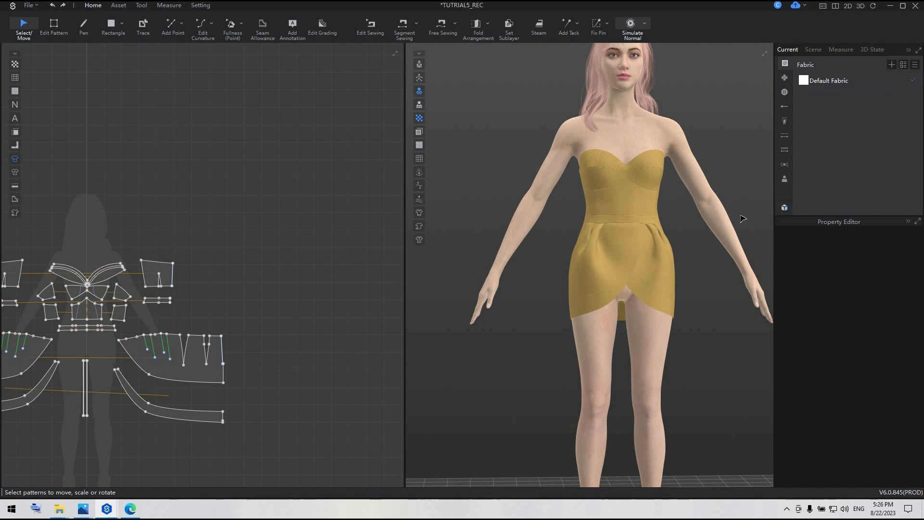
Add the Sequins_Generator fabric from the resource library's Substance folder to the project's fabrics.
{"action": "scroll", "coordinate": [616, 220], "scroll_direction": "down", "scroll_amount": 3}
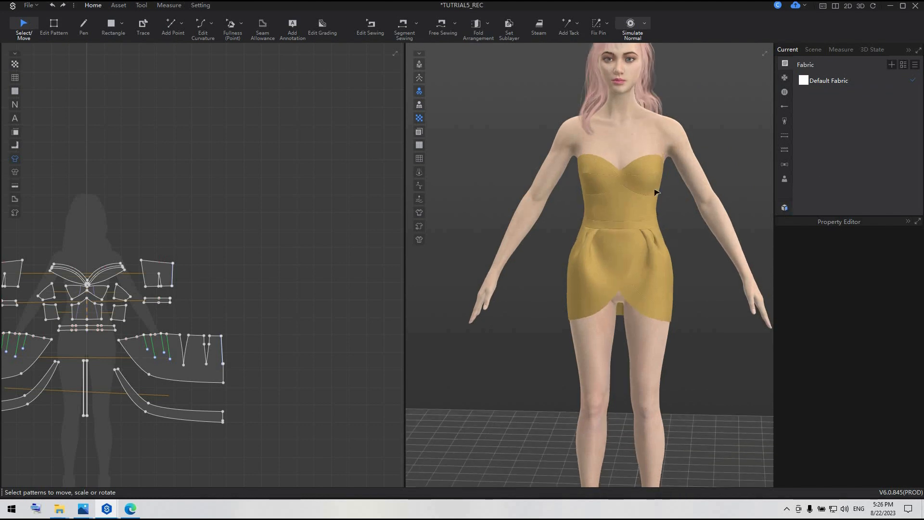
{"action": "left_click", "coordinate": [786, 207]}
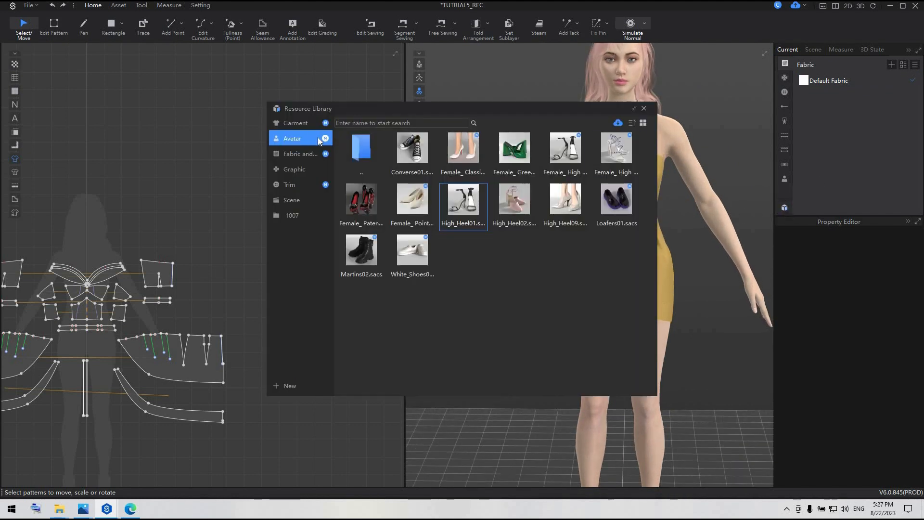
{"action": "left_click", "coordinate": [298, 153]}
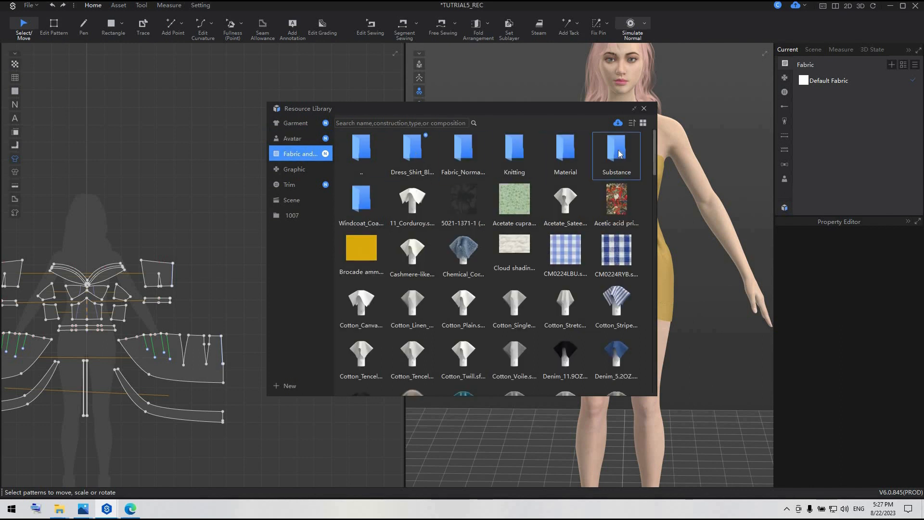
{"action": "double_click", "coordinate": [593, 154]}
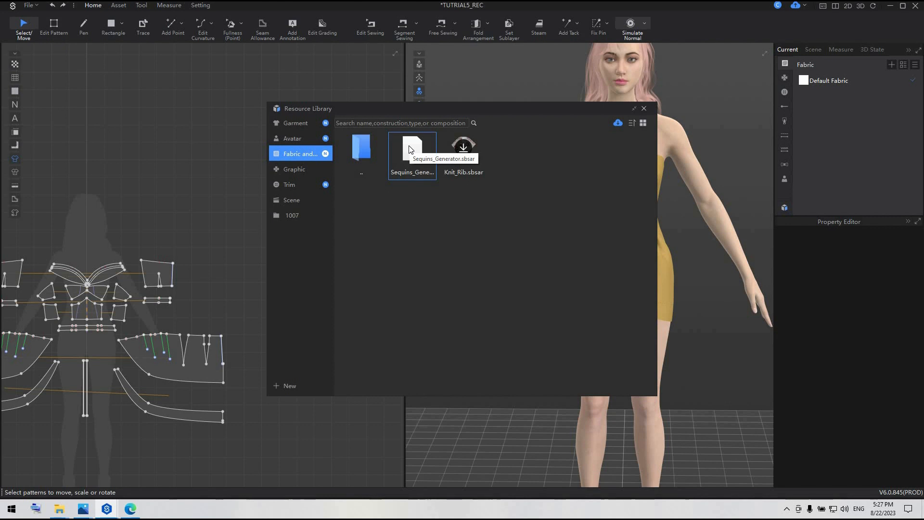
{"action": "left_click_drag", "start_coordinate": [410, 150], "coordinate": [871, 100]}
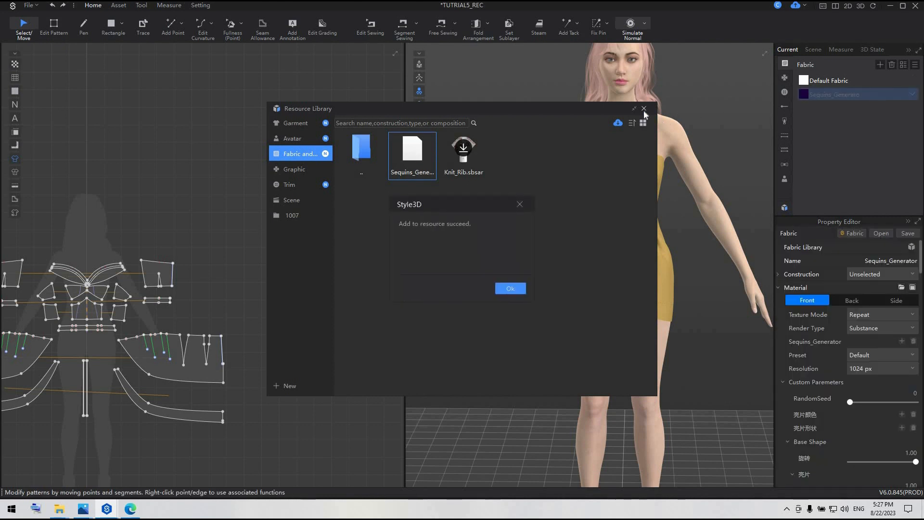
{"action": "left_click", "coordinate": [506, 288]}
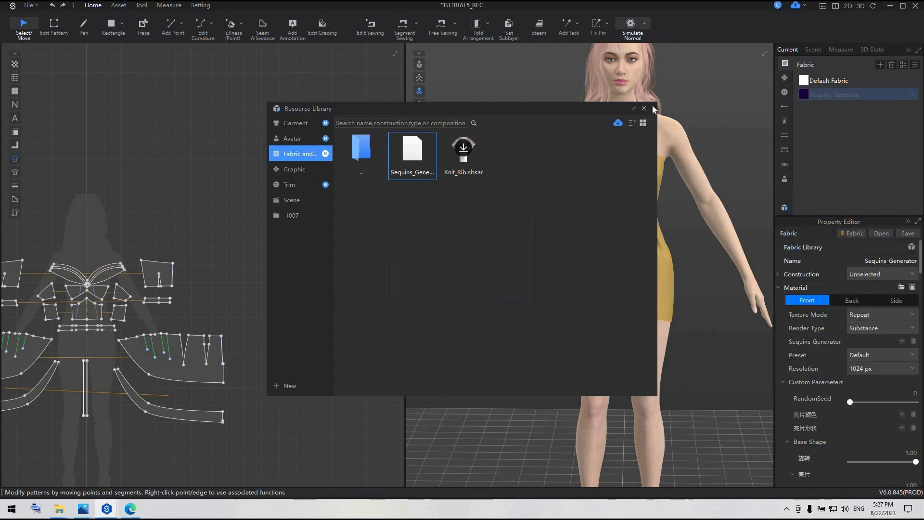
{"action": "left_click", "coordinate": [645, 109]}
Move the neckline trim piece well above the bodice and shift both back waistband pieces down, away from the back panels.
{"action": "scroll", "coordinate": [233, 241], "scroll_direction": "down", "scroll_amount": 3}
{"action": "scroll", "coordinate": [106, 255], "scroll_direction": "up", "scroll_amount": 5}
{"action": "middle_click_drag", "start_coordinate": [112, 265], "coordinate": [210, 310]}
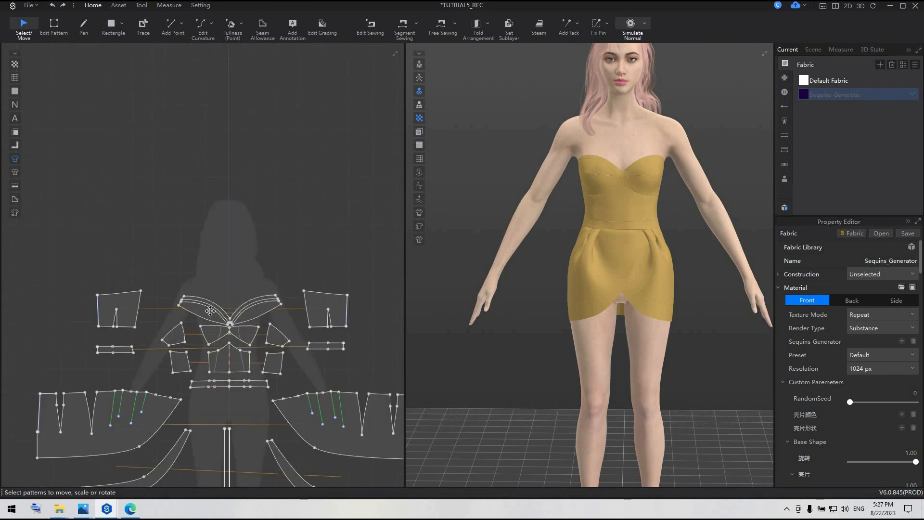
{"action": "left_click_drag", "start_coordinate": [212, 303], "coordinate": [209, 190]}
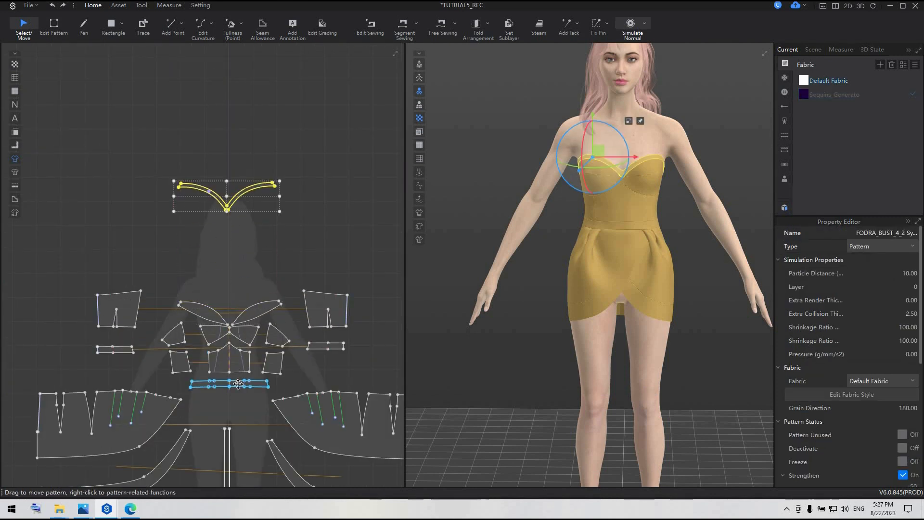
{"action": "left_click_drag", "start_coordinate": [119, 350], "coordinate": [118, 366]}
{"action": "left_click_drag", "start_coordinate": [337, 353], "coordinate": [337, 381]}
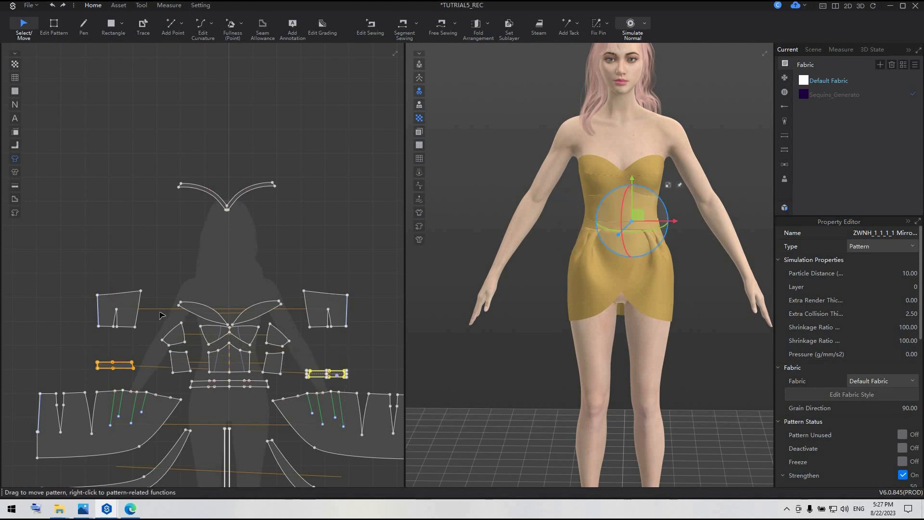
Move the bust and bodice pieces up beneath the neckline trim and raise both back bodice panels alongside them.
{"action": "left_click", "coordinate": [297, 355]}
{"action": "left_click_drag", "start_coordinate": [278, 361], "coordinate": [279, 286]}
{"action": "left_click_drag", "start_coordinate": [340, 305], "coordinate": [346, 258]}
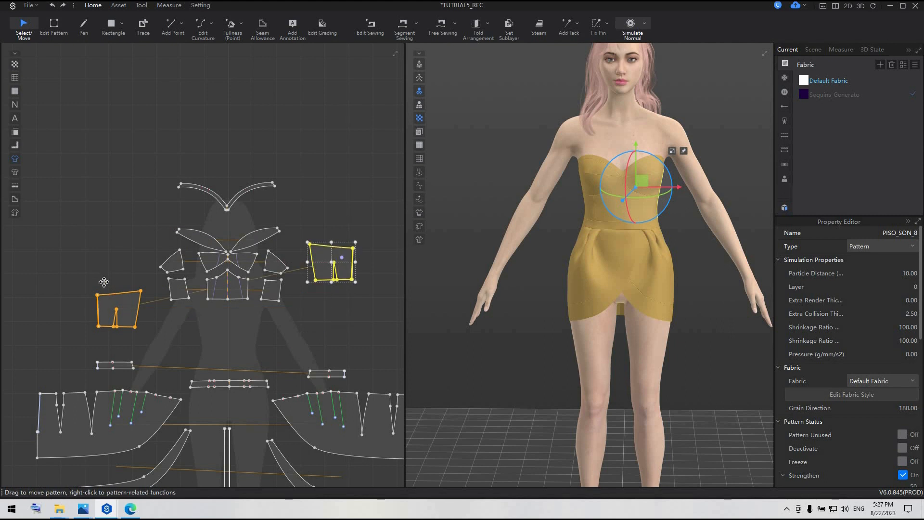
{"action": "left_click_drag", "start_coordinate": [108, 287], "coordinate": [111, 253]}
Move the front waistband and both back waistband pieces up between the bodice and the skirt.
{"action": "left_click_drag", "start_coordinate": [261, 383], "coordinate": [260, 338]}
{"action": "left_click_drag", "start_coordinate": [332, 373], "coordinate": [332, 341]}
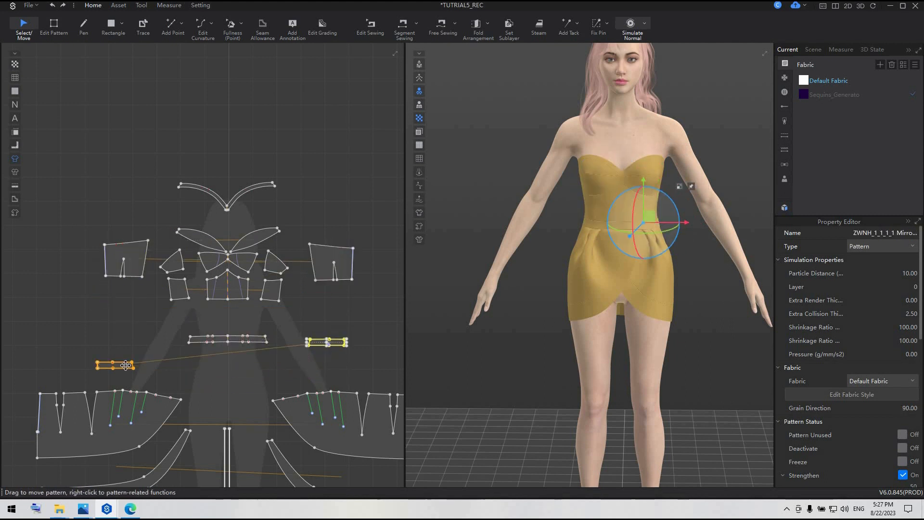
{"action": "left_click", "coordinate": [123, 364]}
{"action": "left_click_drag", "start_coordinate": [127, 346], "coordinate": [126, 346]}
Assign the Sequins_Generator fabric to both main skirt patterns.
{"action": "left_click", "coordinate": [146, 423]}
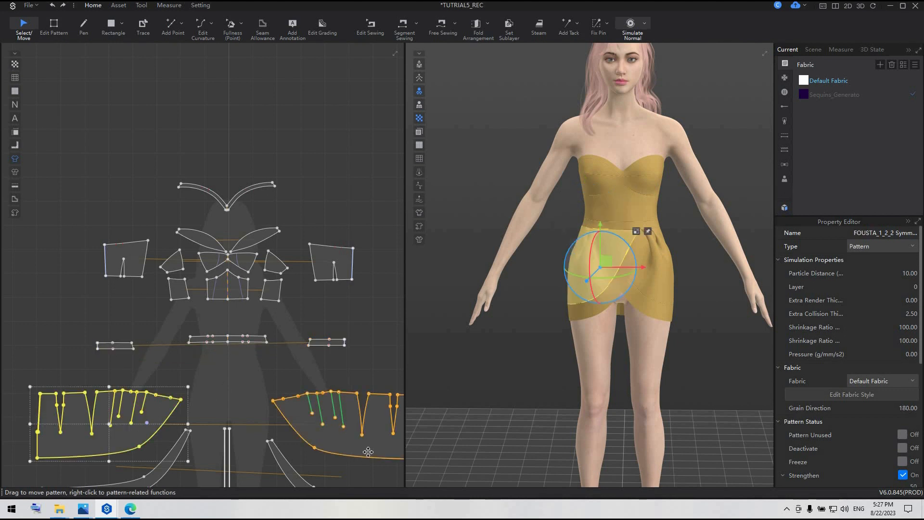
{"action": "right_click", "coordinate": [834, 95]}
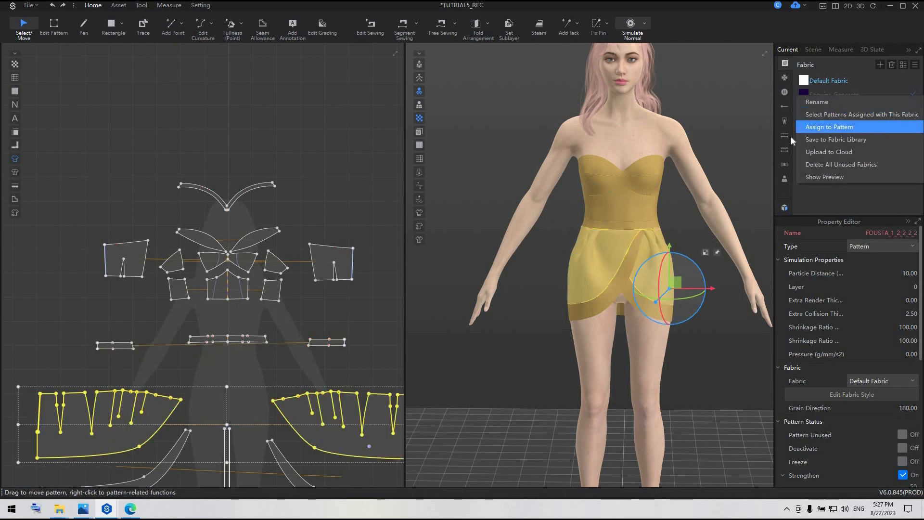
{"action": "left_click", "coordinate": [847, 127]}
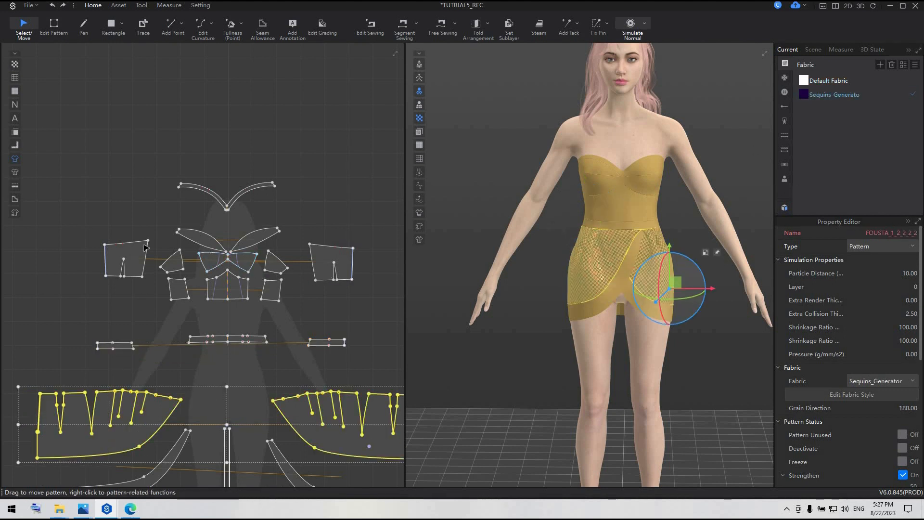
Clone the outline of the back bodice panel on the pattern layout's right side as a reference line.
{"action": "scroll", "coordinate": [285, 263], "scroll_direction": "up", "scroll_amount": 5}
{"action": "right_click", "coordinate": [244, 337]}
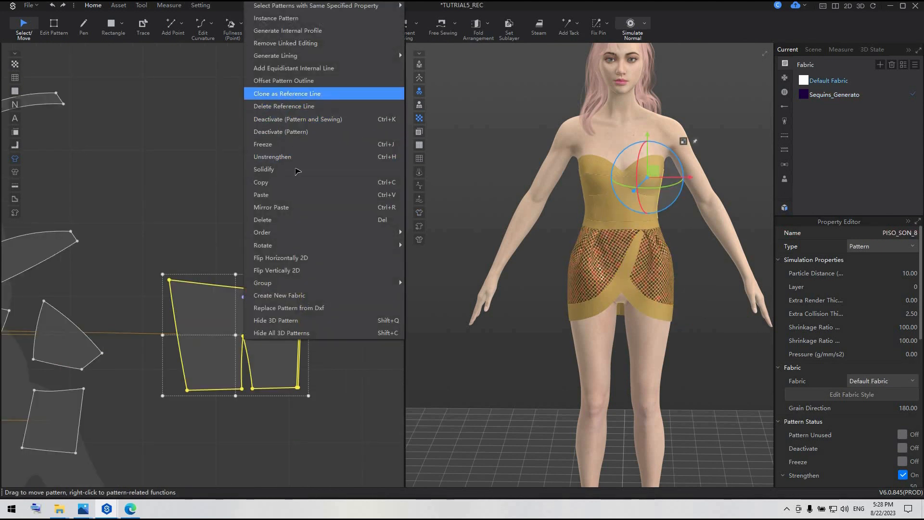
{"action": "left_click", "coordinate": [289, 94]}
Lower the back bodice panel's upper centre-back corner so its top edge slopes down toward the zipper.
{"action": "left_click", "coordinate": [53, 26]}
{"action": "left_click", "coordinate": [301, 292]}
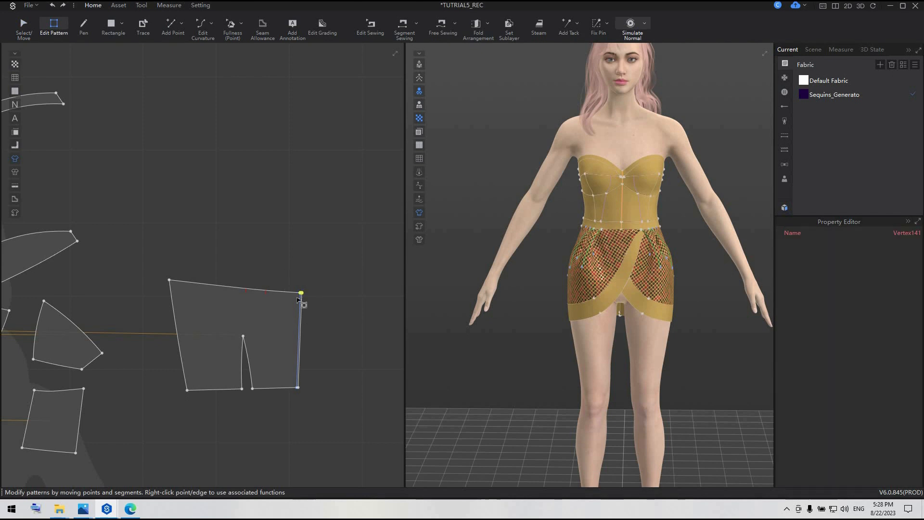
{"action": "scroll", "coordinate": [283, 277], "scroll_direction": "up", "scroll_amount": 4}
{"action": "left_click_drag", "start_coordinate": [281, 275], "coordinate": [277, 362]}
{"action": "scroll", "coordinate": [312, 342], "scroll_direction": "down", "scroll_amount": 3}
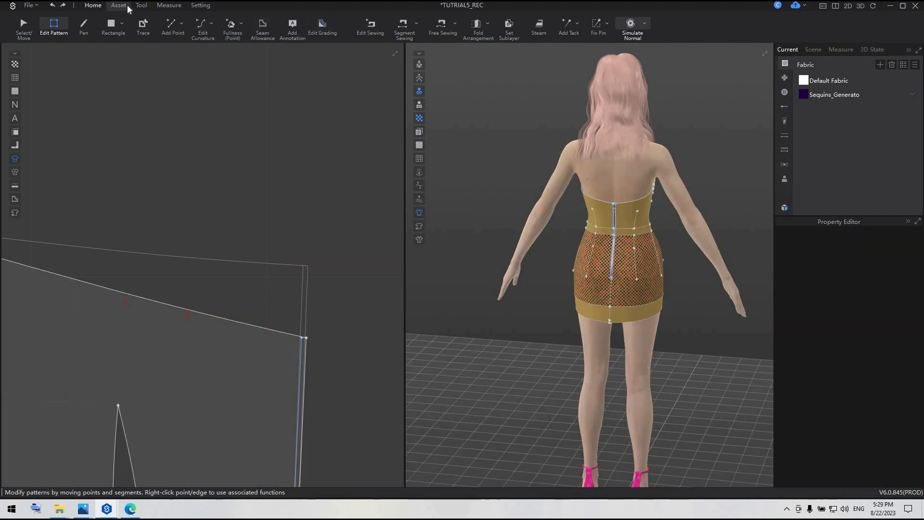
Select the dress's centre-back zipper with the Zipper tool and open its length for editing.
{"action": "left_click", "coordinate": [118, 5]}
{"action": "scroll", "coordinate": [631, 173], "scroll_direction": "up", "scroll_amount": 4}
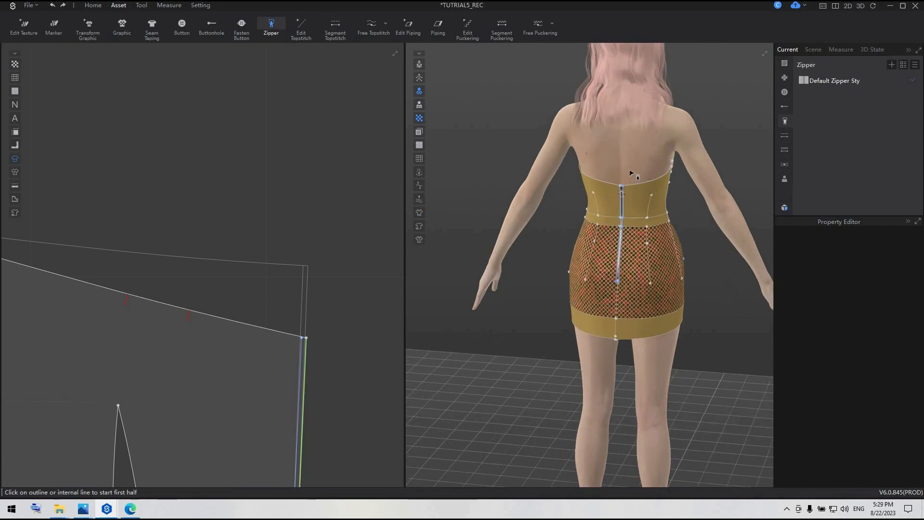
{"action": "left_click", "coordinate": [634, 165]}
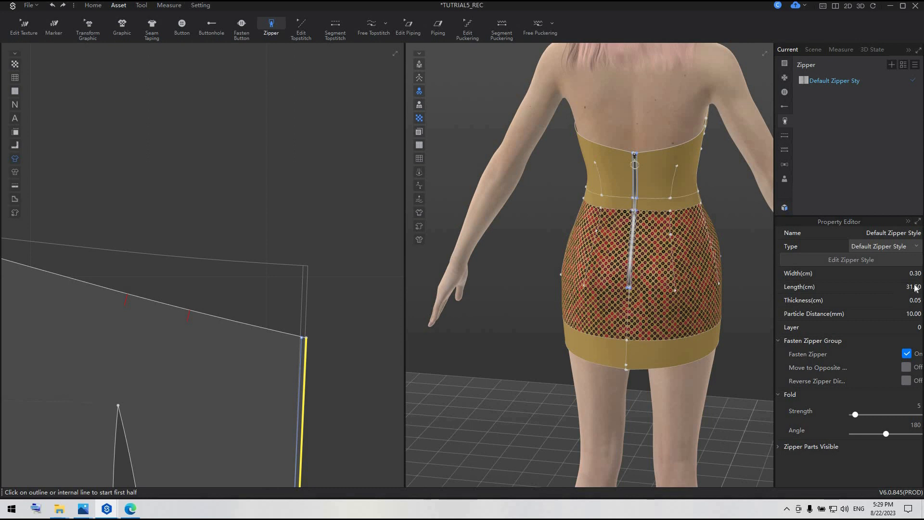
{"action": "double_click", "coordinate": [910, 288]}
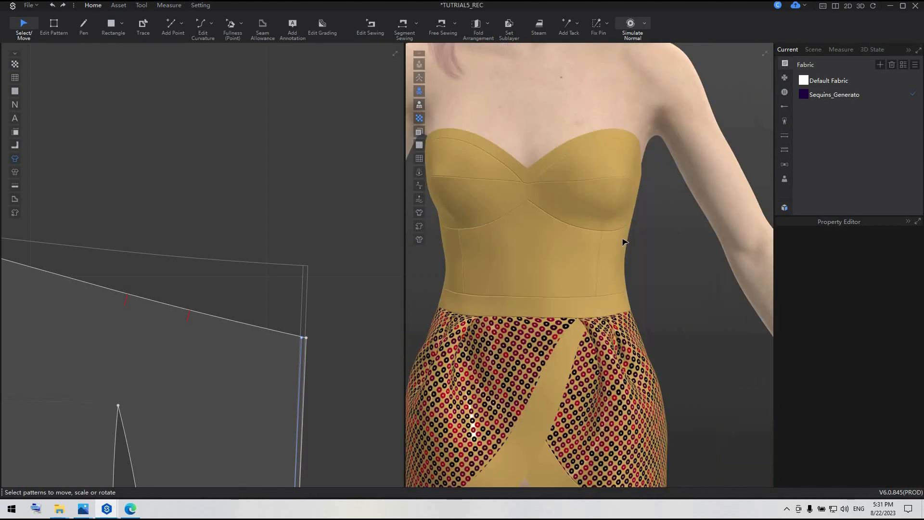
Draw a linear avatar tape along the neckline from the centre-front point around the avatar's left side to the centre-back zipper.
{"action": "scroll", "coordinate": [622, 267], "scroll_direction": "down", "scroll_amount": 5}
{"action": "scroll", "coordinate": [625, 260], "scroll_direction": "up", "scroll_amount": 3}
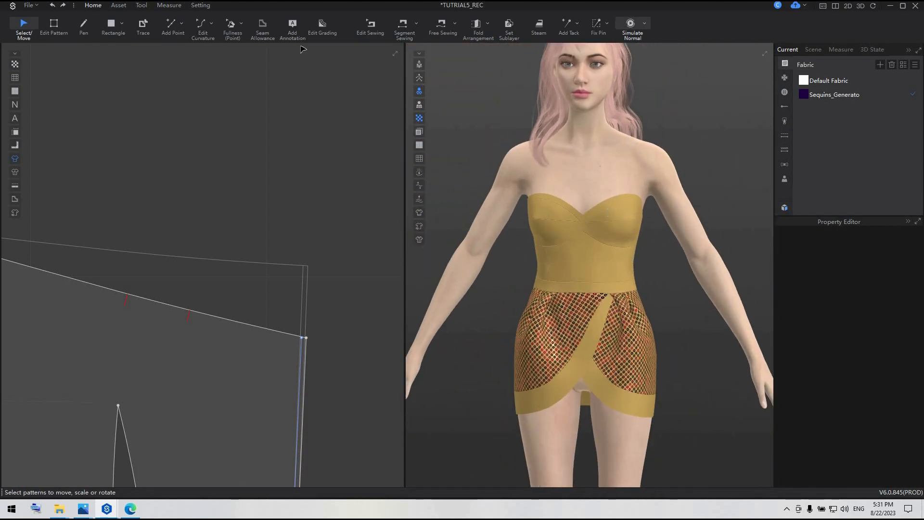
{"action": "left_click", "coordinate": [169, 5]}
{"action": "left_click", "coordinate": [493, 25]}
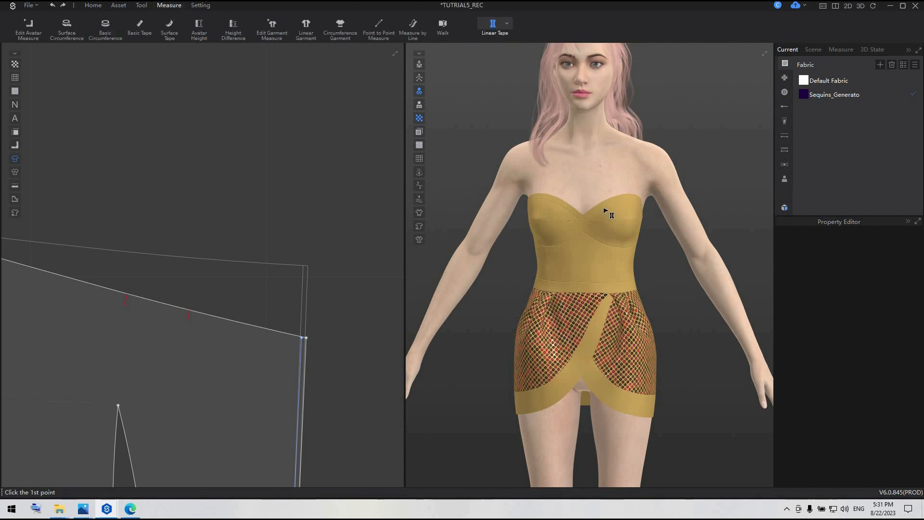
{"action": "scroll", "coordinate": [573, 279], "scroll_direction": "up", "scroll_amount": 3}
{"action": "scroll", "coordinate": [501, 260], "scroll_direction": "up", "scroll_amount": 3}
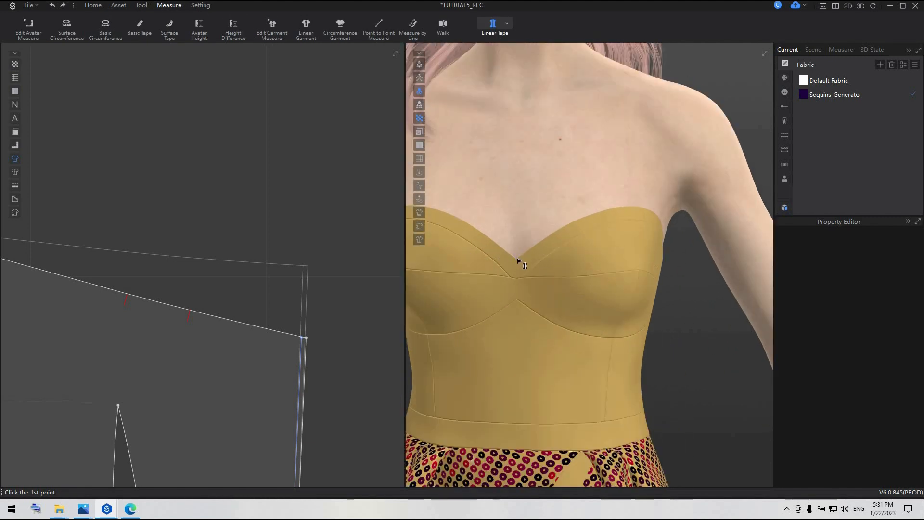
{"action": "left_click", "coordinate": [517, 258]}
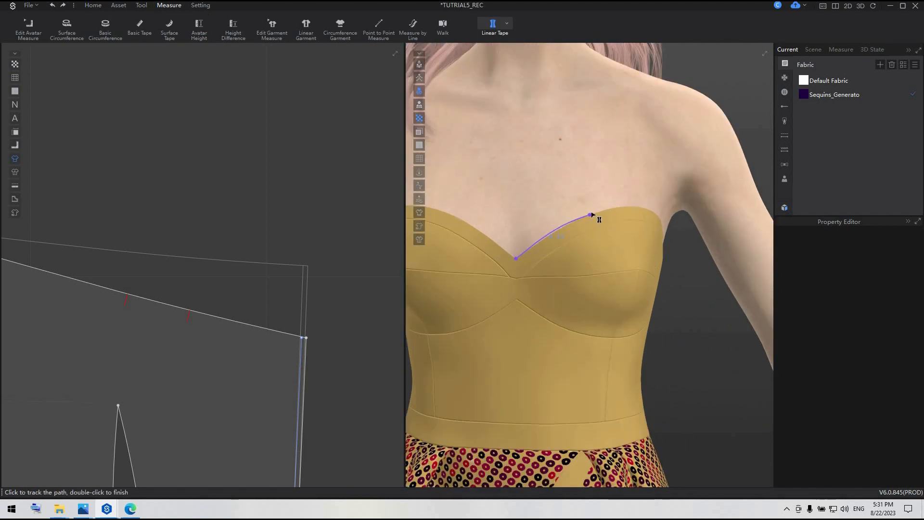
{"action": "left_click", "coordinate": [621, 206]}
{"action": "right_click_drag", "start_coordinate": [580, 208], "coordinate": [521, 217]}
{"action": "left_click", "coordinate": [513, 213]}
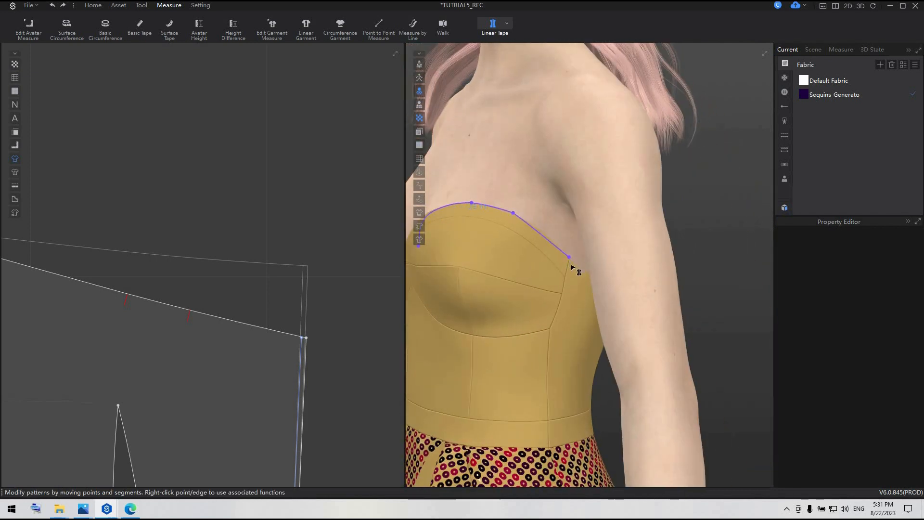
{"action": "right_click_drag", "start_coordinate": [563, 266], "coordinate": [473, 269]}
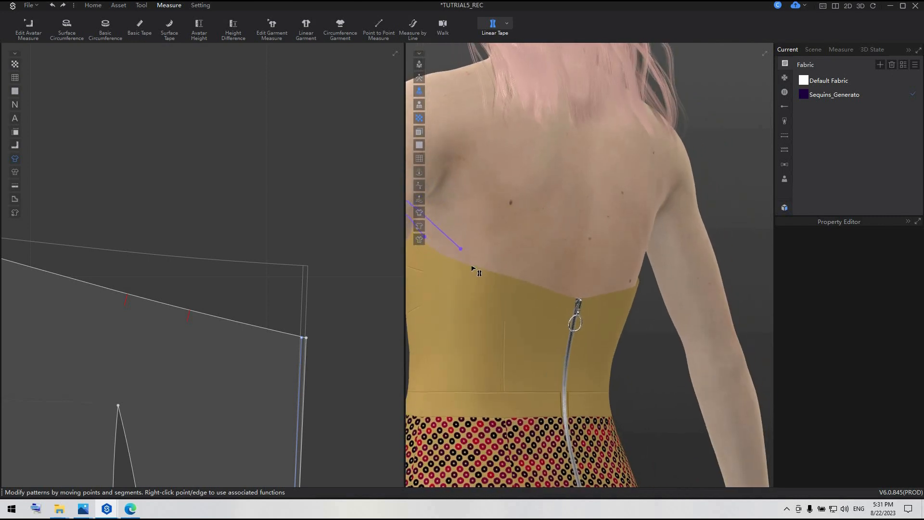
{"action": "right_click_drag", "start_coordinate": [553, 292], "coordinate": [819, 320]}
{"action": "double_click", "coordinate": [542, 299]}
Draw a second linear tape from the centre-front neckline point around the avatar's right side to the top of the back zipper.
{"action": "scroll", "coordinate": [588, 303], "scroll_direction": "down", "scroll_amount": 2}
{"action": "scroll", "coordinate": [571, 297], "scroll_direction": "up", "scroll_amount": 3}
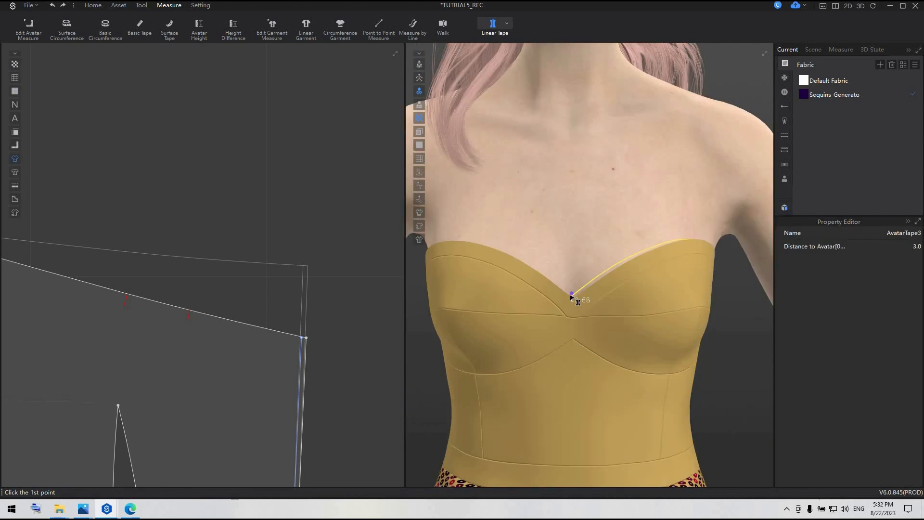
{"action": "left_click", "coordinate": [572, 296]}
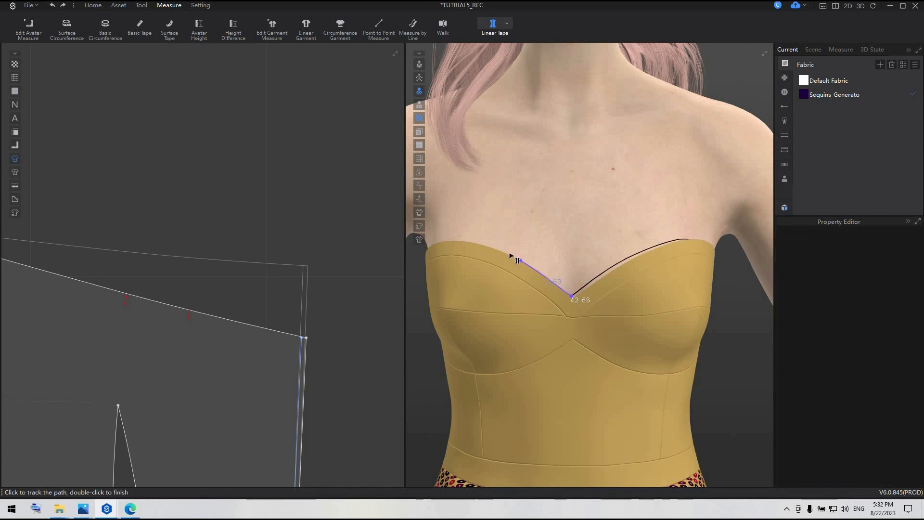
{"action": "left_click", "coordinate": [483, 245]}
{"action": "right_click_drag", "start_coordinate": [496, 248], "coordinate": [572, 288]}
{"action": "left_click", "coordinate": [570, 296]}
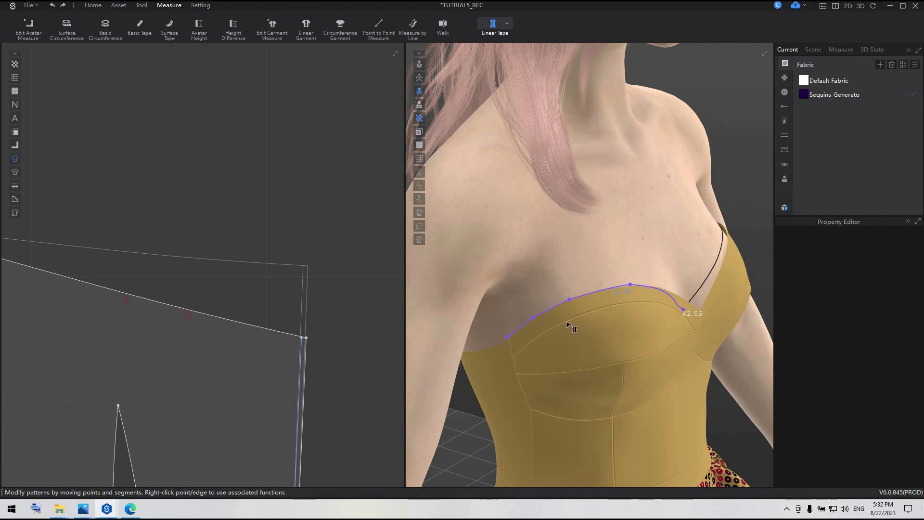
{"action": "mouse_move", "coordinate": [567, 323]}
{"action": "right_mouse_down"}
{"action": "mouse_move", "coordinate": [597, 310]}
{"action": "mouse_move", "coordinate": [582, 326]}
{"action": "right_mouse_up"}
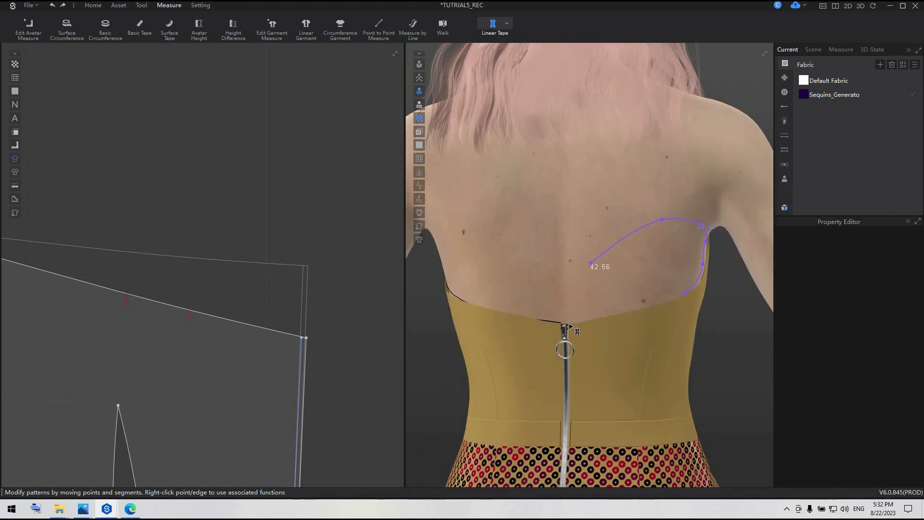
{"action": "double_click", "coordinate": [570, 324]}
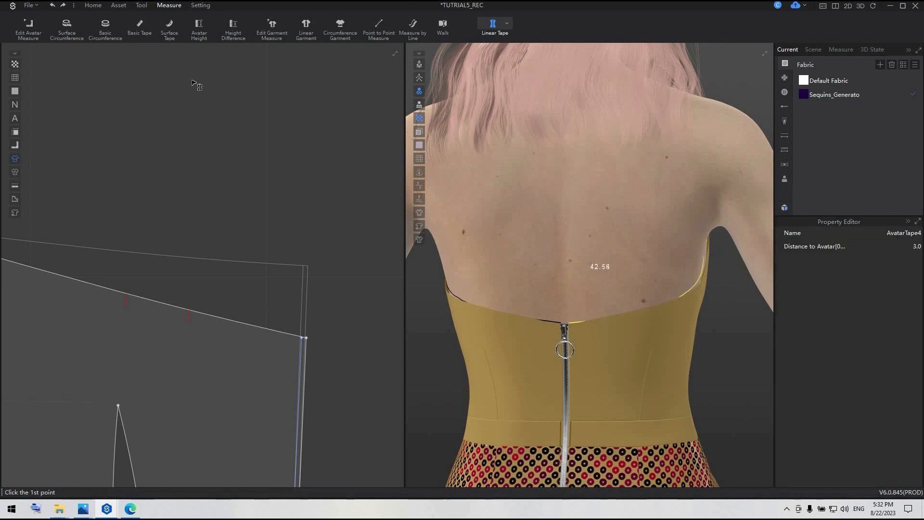
Attach the bodice's front and back neckline edges on the avatar's left side to the left-hand avatar tape.
{"action": "left_click", "coordinate": [505, 23]}
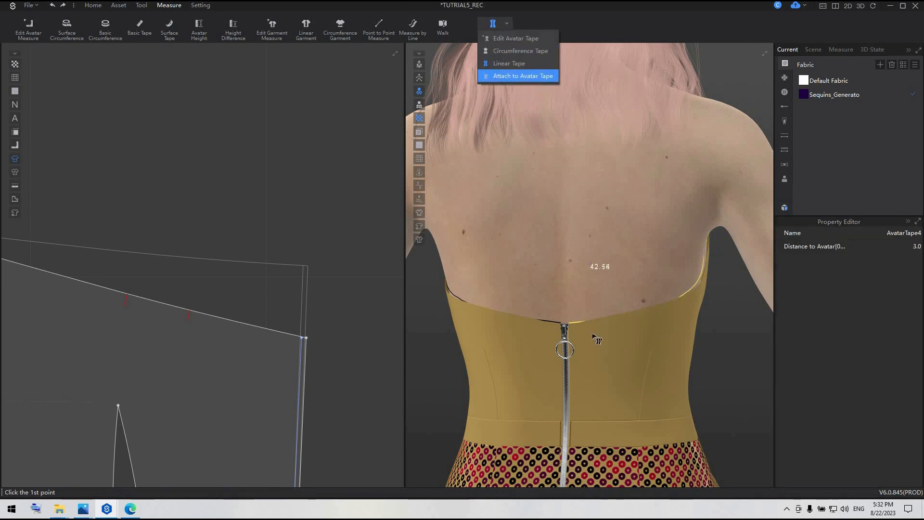
{"action": "left_click", "coordinate": [529, 76]}
{"action": "scroll", "coordinate": [658, 343], "scroll_direction": "up", "scroll_amount": 2}
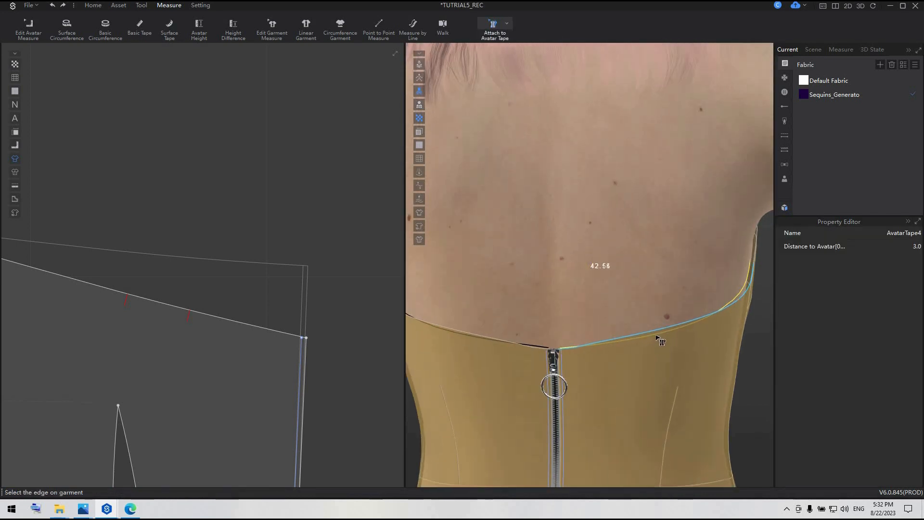
{"action": "right_click_drag", "start_coordinate": [658, 344], "coordinate": [550, 245]}
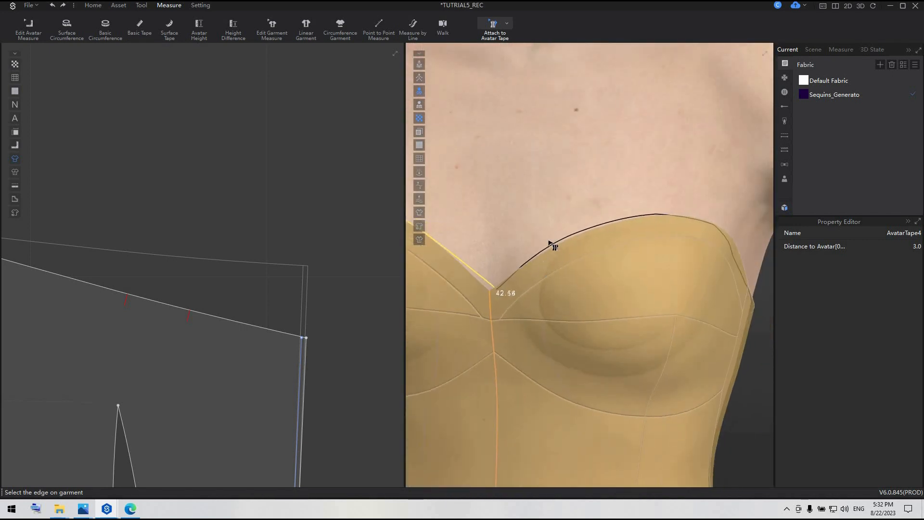
{"action": "left_click", "coordinate": [560, 249]}
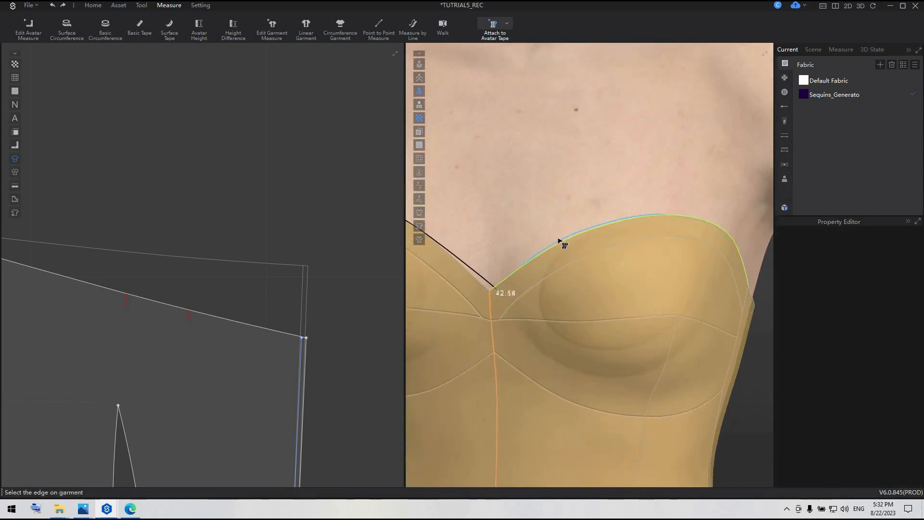
{"action": "right_click_drag", "start_coordinate": [562, 214], "coordinate": [551, 354]}
{"action": "left_click", "coordinate": [455, 320]}
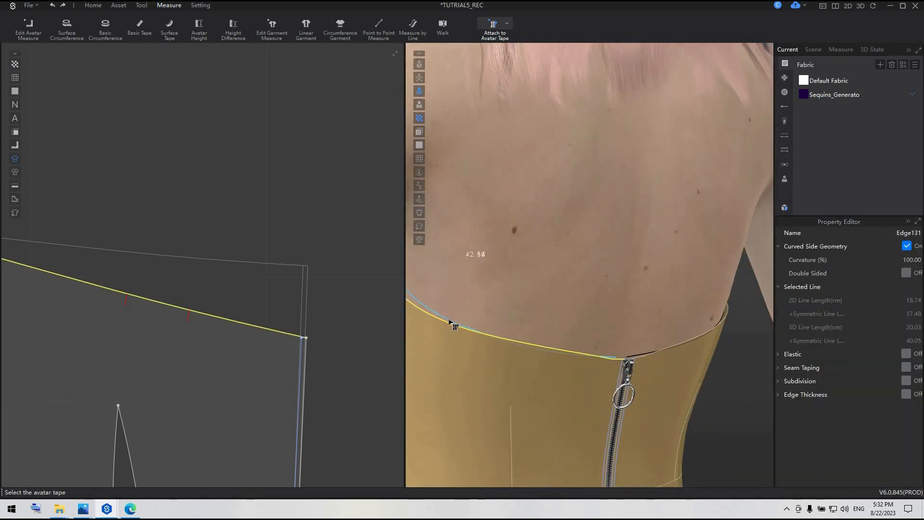
{"action": "left_click", "coordinate": [450, 321]}
Attach the back and front neckline edges on the avatar's right side to the right-hand avatar tape.
{"action": "right_click_drag", "start_coordinate": [578, 383], "coordinate": [593, 347]}
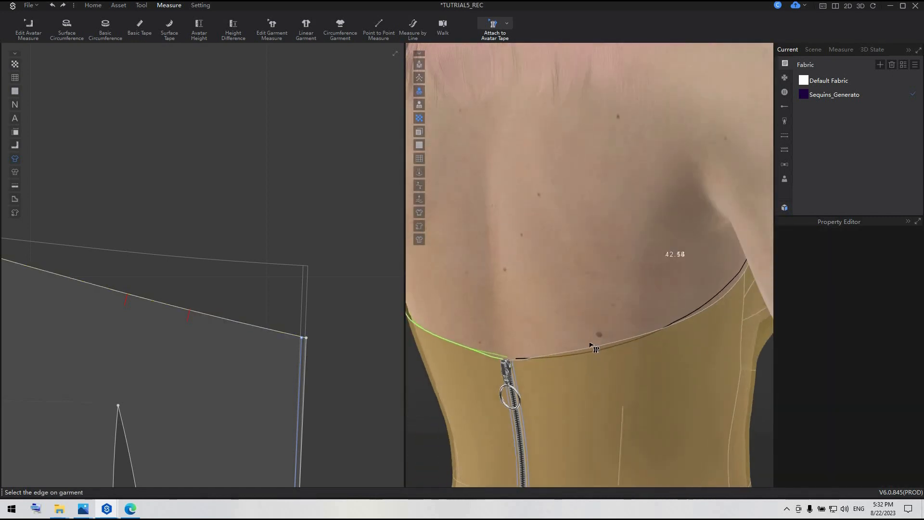
{"action": "left_click", "coordinate": [676, 331]}
{"action": "left_click", "coordinate": [698, 314]}
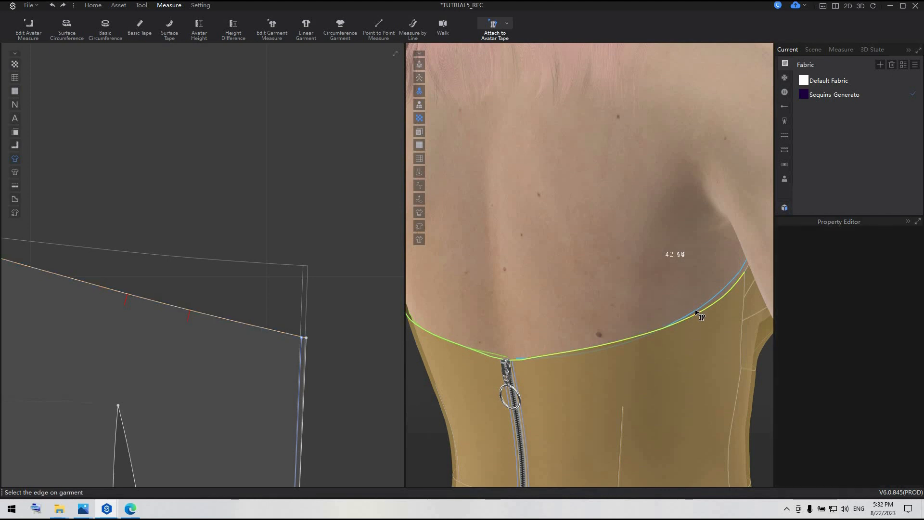
{"action": "right_click_drag", "start_coordinate": [629, 314], "coordinate": [567, 323]}
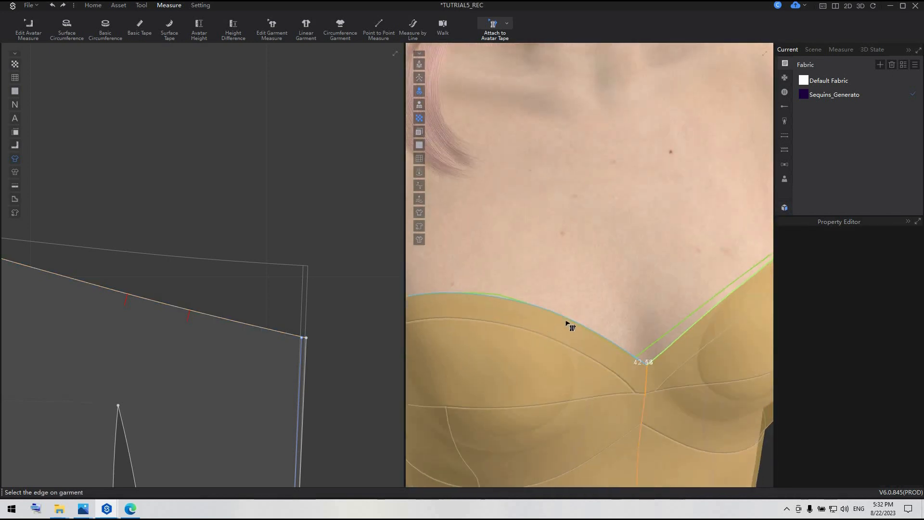
{"action": "left_click", "coordinate": [595, 333]}
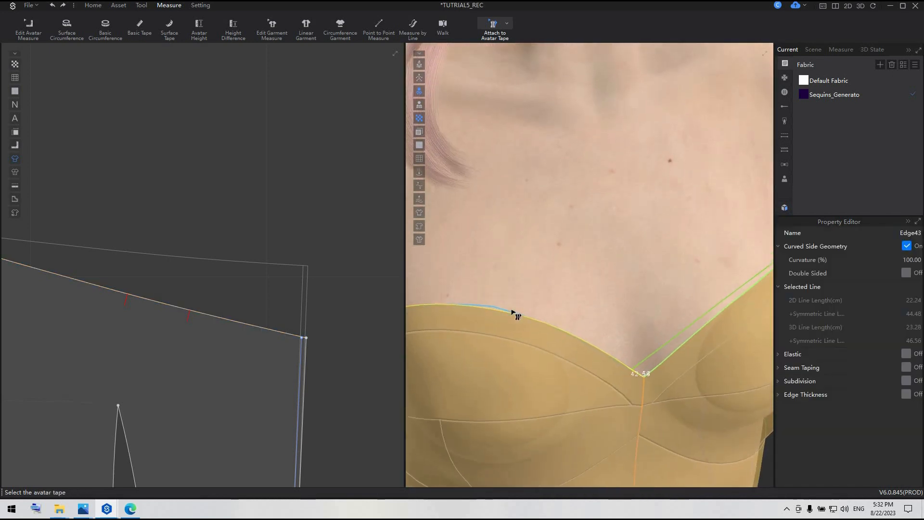
{"action": "scroll", "coordinate": [488, 318], "scroll_direction": "up", "scroll_amount": 2}
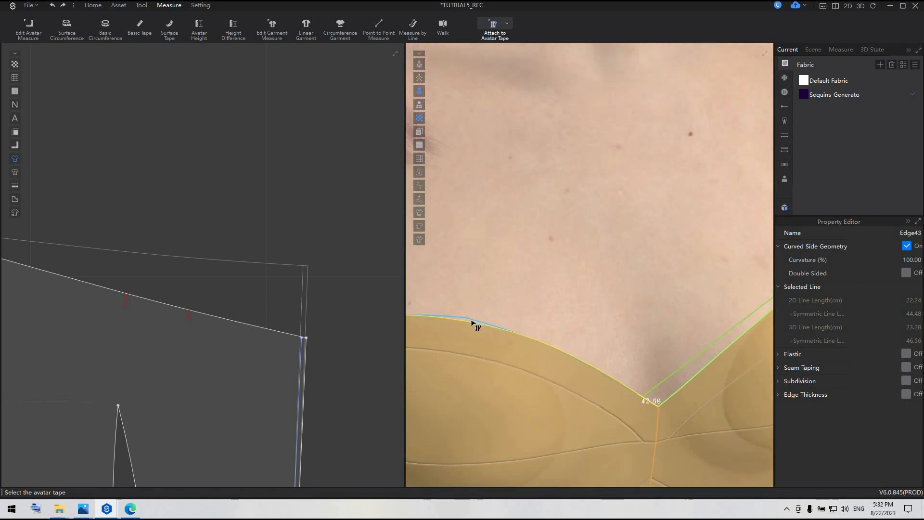
{"action": "right_click_drag", "start_coordinate": [467, 318], "coordinate": [456, 320]}
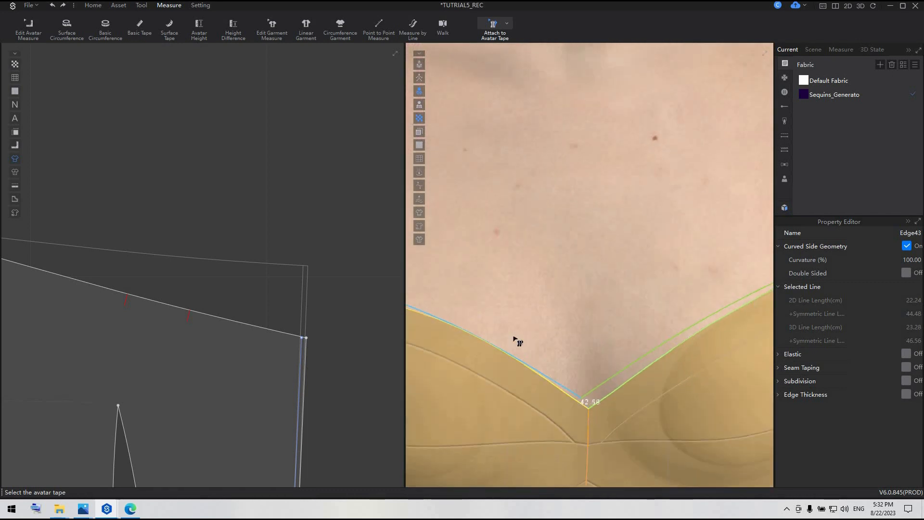
{"action": "left_click", "coordinate": [559, 389]}
{"action": "left_click", "coordinate": [557, 385]}
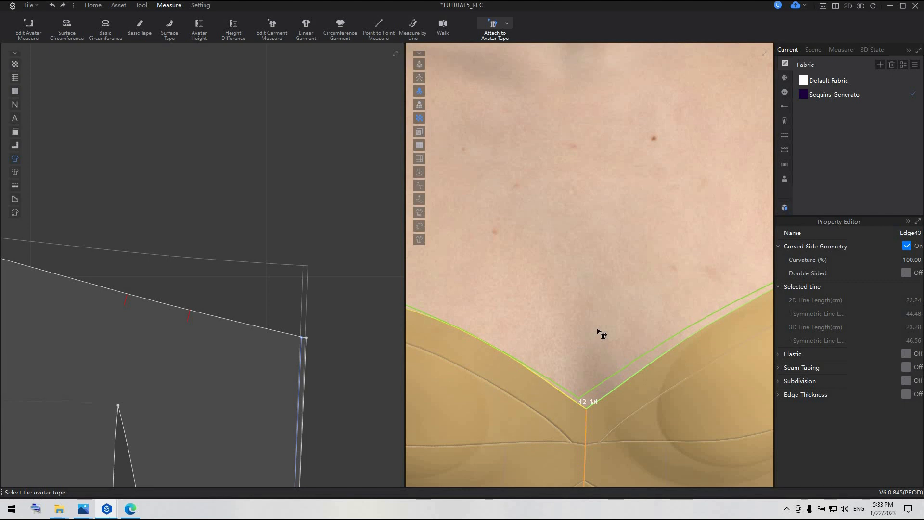
Simulate the dress to pull the bodice neckline onto the avatar tapes, and stop the simulation.
{"action": "key", "text": "space"}
{"action": "scroll", "coordinate": [600, 320], "scroll_direction": "down", "scroll_amount": 5}
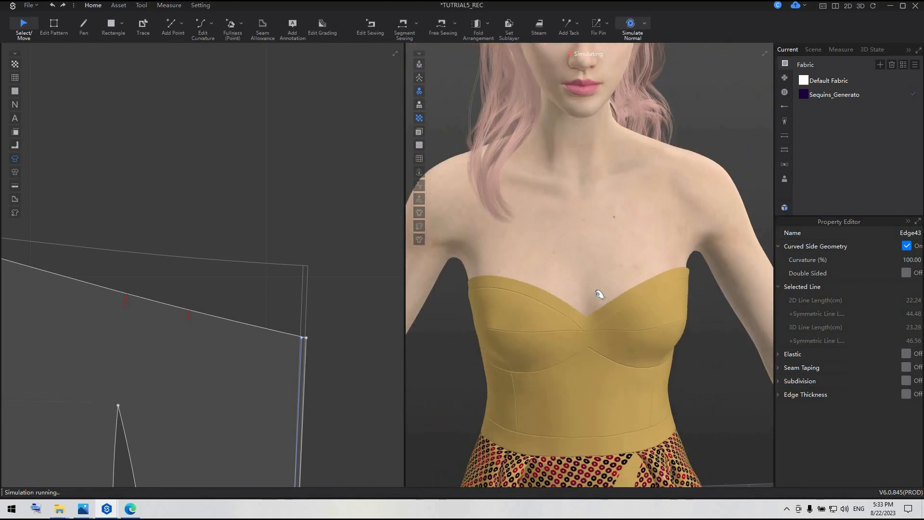
{"action": "mouse_move", "coordinate": [600, 293]}
{"action": "right_mouse_down"}
{"action": "mouse_move", "coordinate": [763, 266]}
{"action": "mouse_move", "coordinate": [590, 287]}
{"action": "right_mouse_up"}
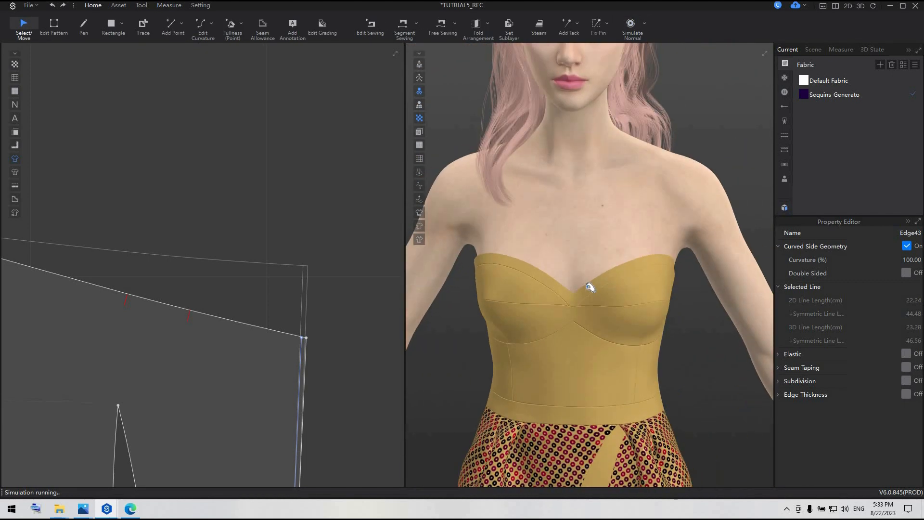
{"action": "key", "text": "space"}
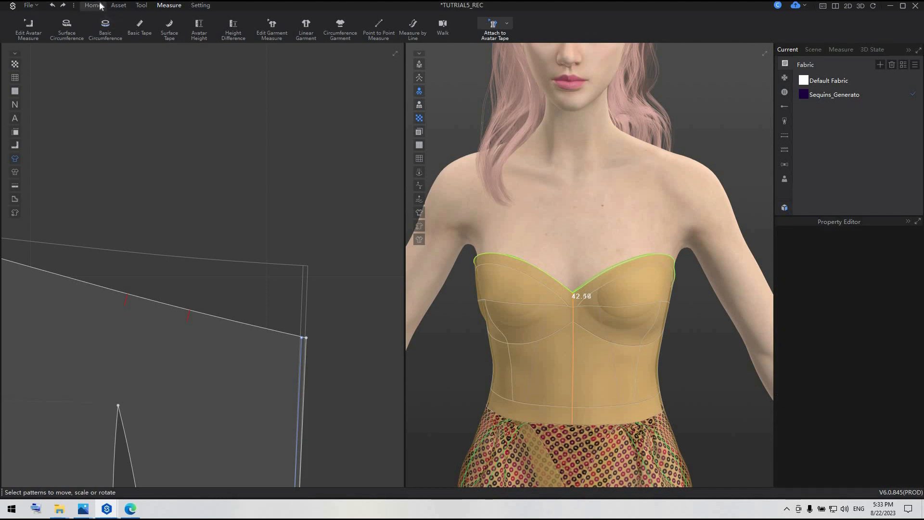
Assign the Sequins_Generato fabric to all front, side and back bodice panels, leaving out the neckline trim and waistband.
{"action": "left_click", "coordinate": [99, 6]}
{"action": "scroll", "coordinate": [651, 343], "scroll_direction": "down", "scroll_amount": 5}
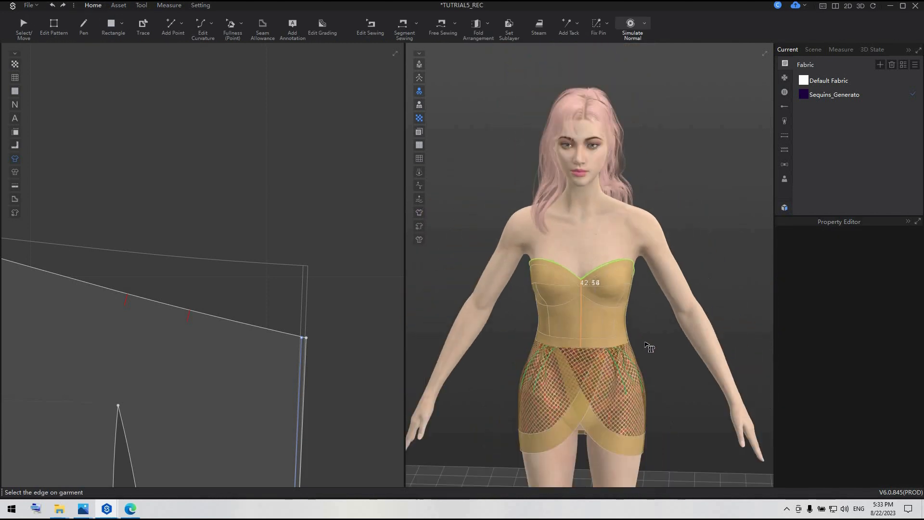
{"action": "scroll", "coordinate": [359, 283], "scroll_direction": "down", "scroll_amount": 8}
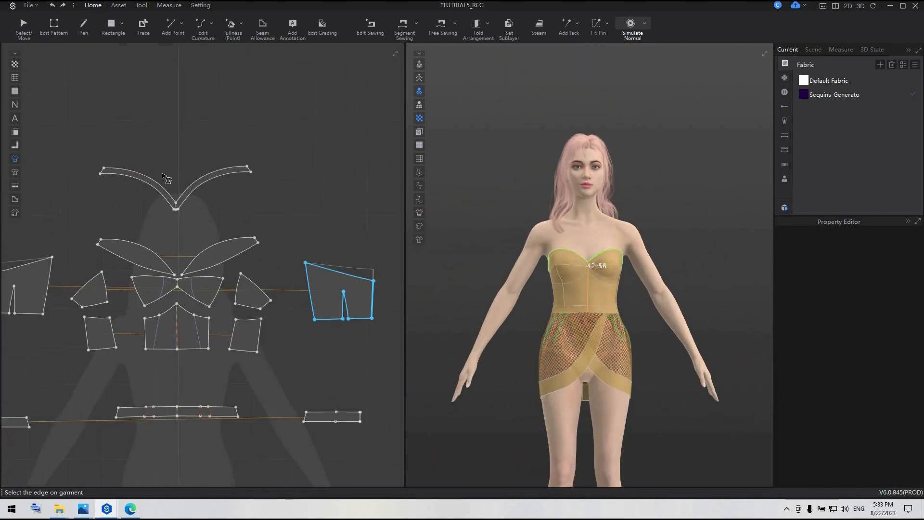
{"action": "left_click", "coordinate": [24, 26]}
{"action": "left_click_drag", "start_coordinate": [124, 257], "coordinate": [385, 333]}
{"action": "right_click", "coordinate": [837, 100]}
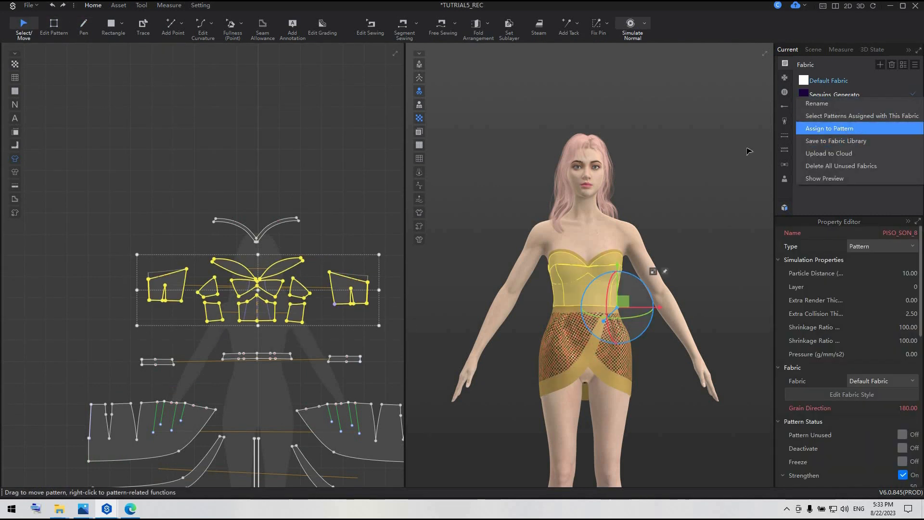
{"action": "left_click", "coordinate": [828, 129]}
{"action": "left_click", "coordinate": [691, 197]}
Set the Default Fabric's front colour to pink E0218A and its render type to Silk.
{"action": "left_click", "coordinate": [845, 80]}
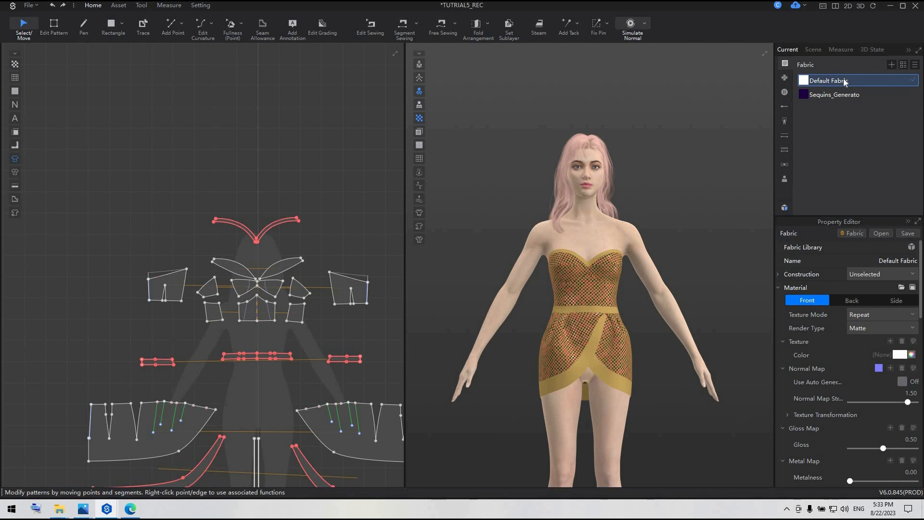
{"action": "left_click", "coordinate": [890, 64]}
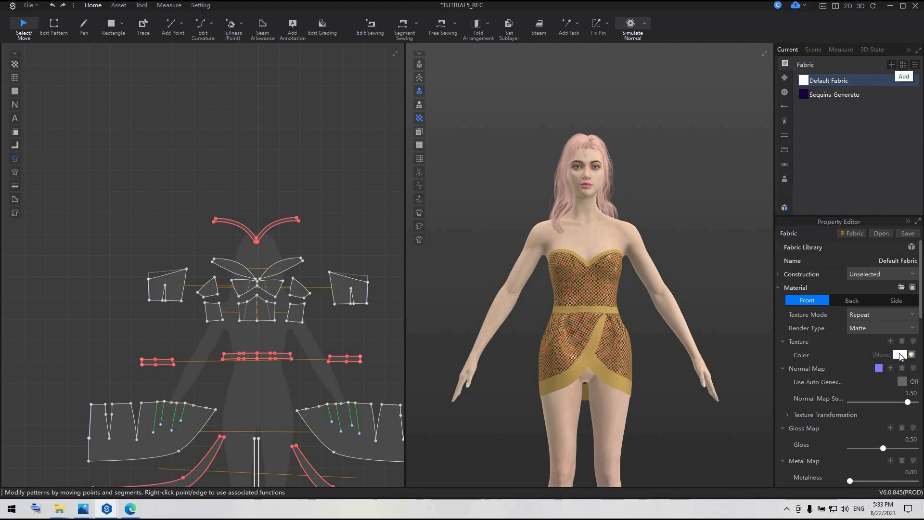
{"action": "left_click", "coordinate": [900, 355]}
{"action": "left_click", "coordinate": [421, 374]}
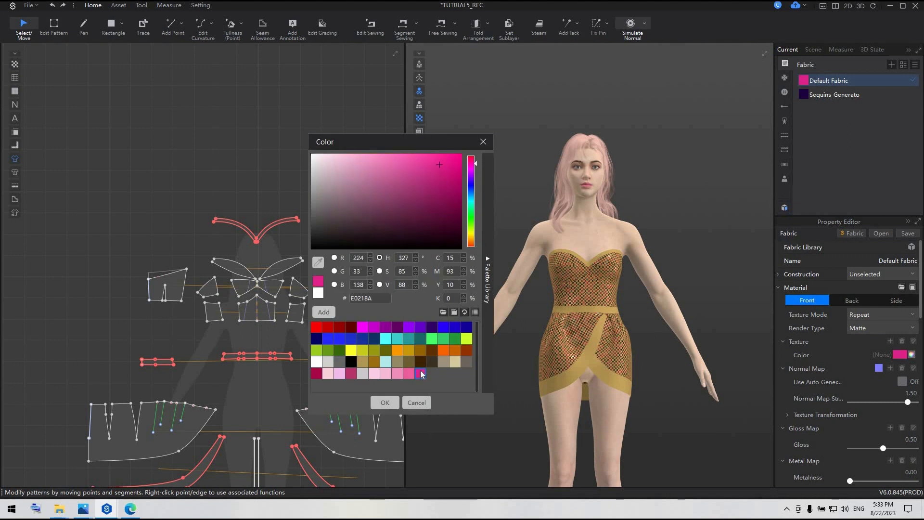
{"action": "left_click", "coordinate": [385, 402]}
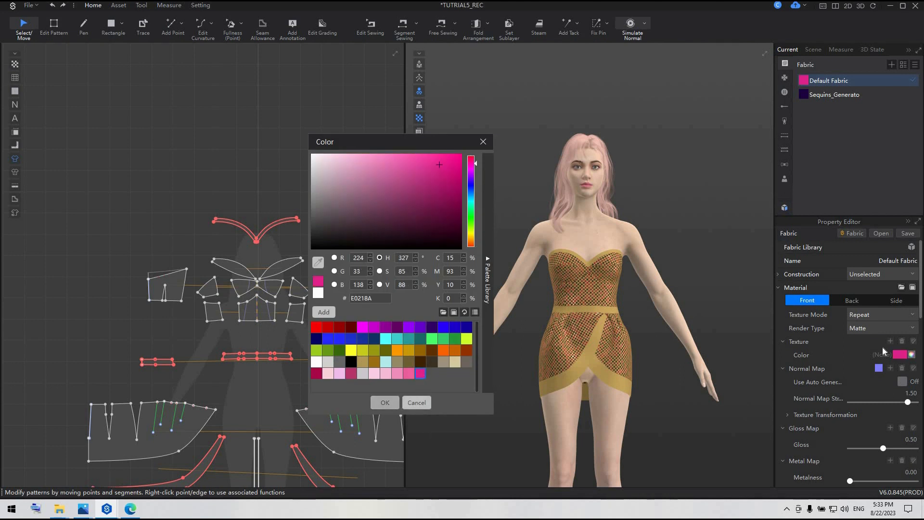
{"action": "left_click", "coordinate": [883, 328]}
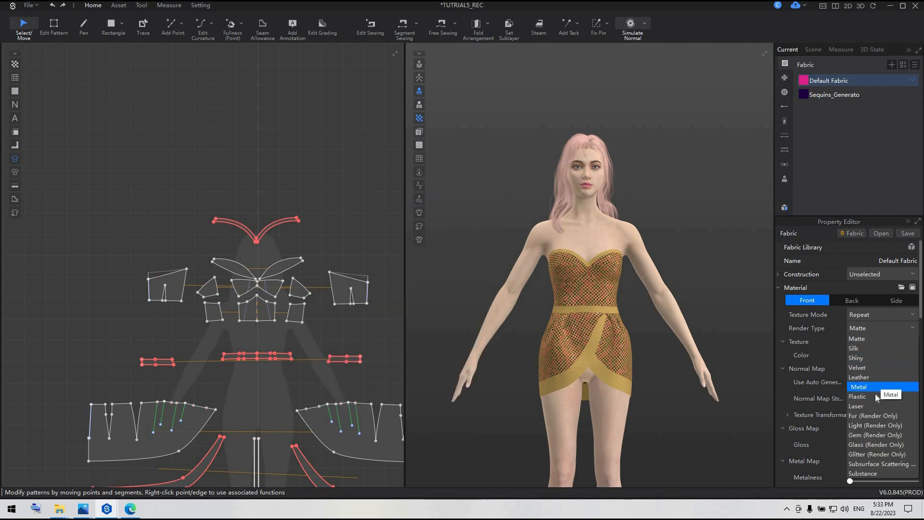
{"action": "left_click", "coordinate": [869, 348]}
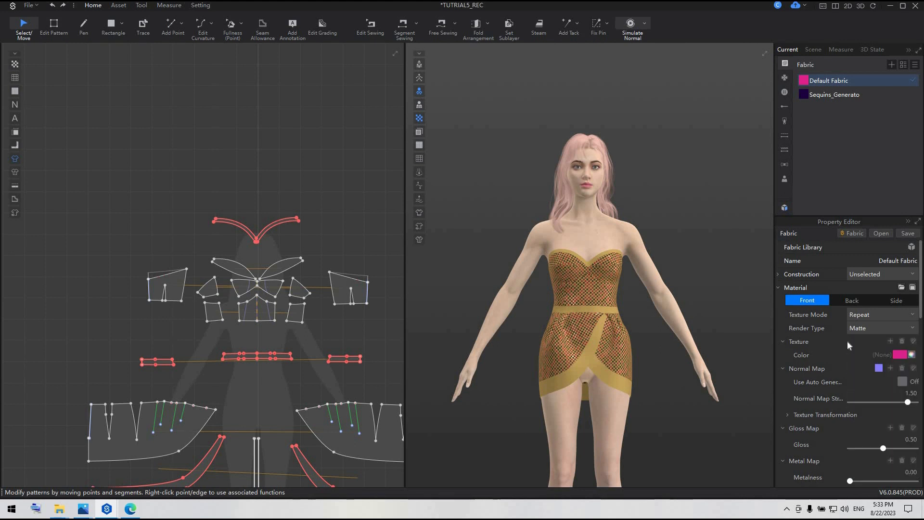
{"action": "left_click", "coordinate": [347, 222]}
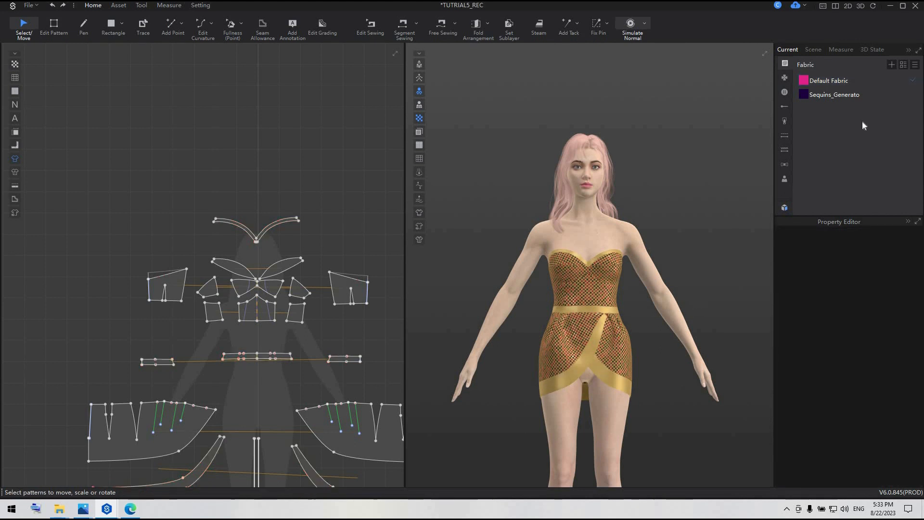
Generate linings from the three waistband pieces and place them to the left of the originals in the pattern layout.
{"action": "middle_click_drag", "start_coordinate": [371, 213], "coordinate": [359, 140]}
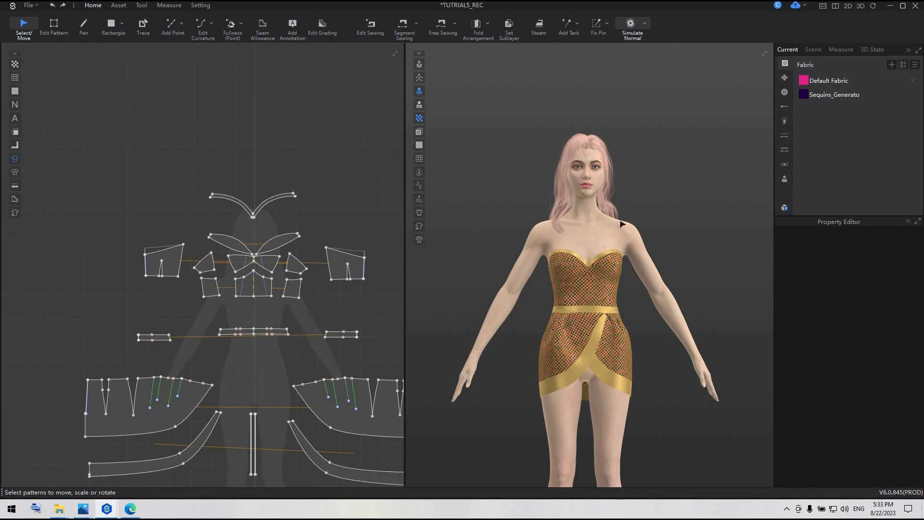
{"action": "scroll", "coordinate": [627, 245], "scroll_direction": "up", "scroll_amount": 1}
{"action": "scroll", "coordinate": [626, 244], "scroll_direction": "up", "scroll_amount": 1}
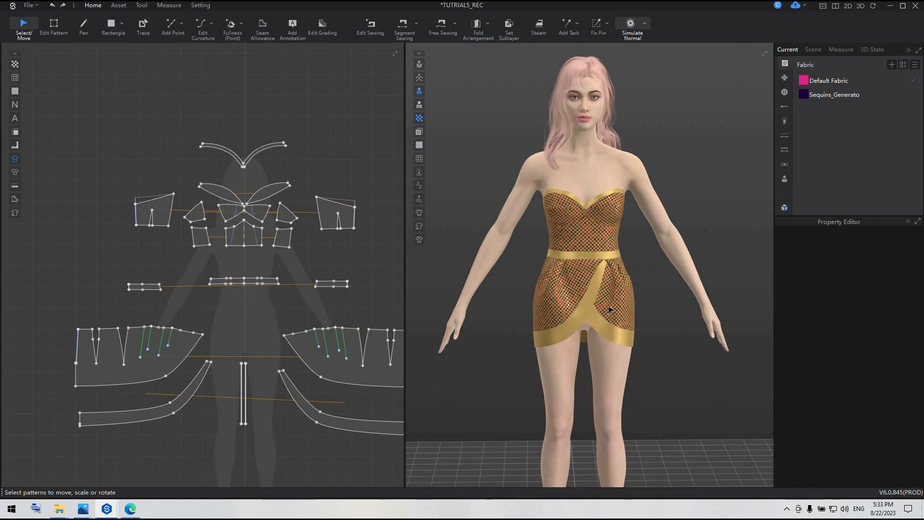
{"action": "scroll", "coordinate": [570, 292], "scroll_direction": "up", "scroll_amount": 2}
{"action": "left_click_drag", "start_coordinate": [99, 270], "coordinate": [378, 304]}
{"action": "right_click", "coordinate": [332, 283]}
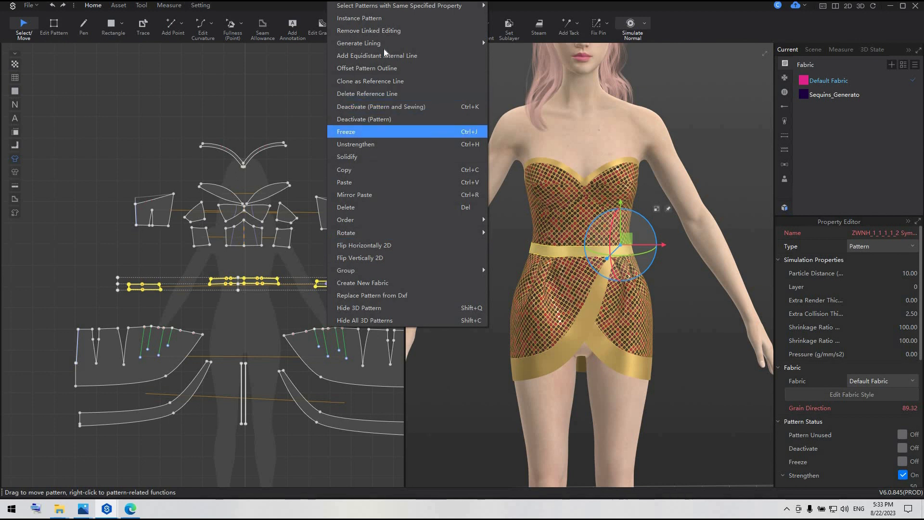
{"action": "mouse_move", "coordinate": [388, 46]}
{"action": "left_click", "coordinate": [511, 46]}
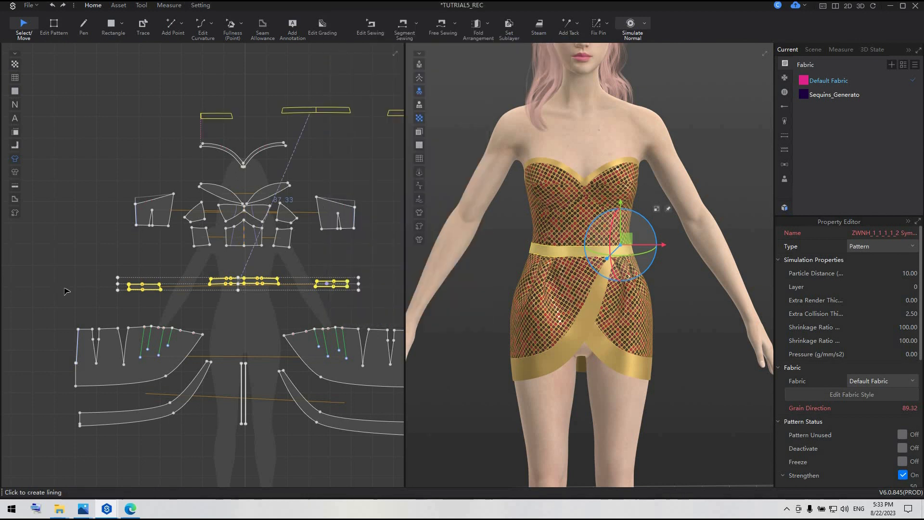
{"action": "left_click", "coordinate": [66, 288]}
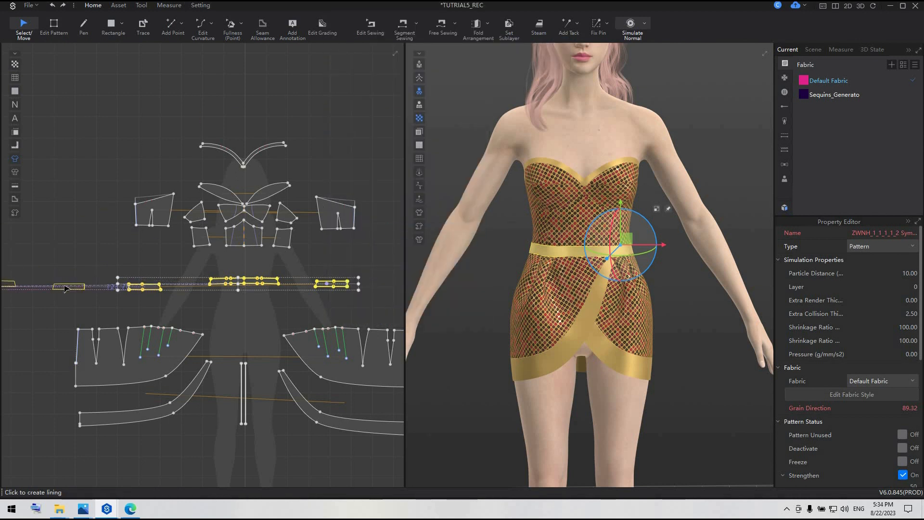
Turn on Bond for all the waistband pieces and their linings together.
{"action": "scroll", "coordinate": [65, 287], "scroll_direction": "down", "scroll_amount": 3}
{"action": "middle_click_drag", "start_coordinate": [64, 295], "coordinate": [211, 292]}
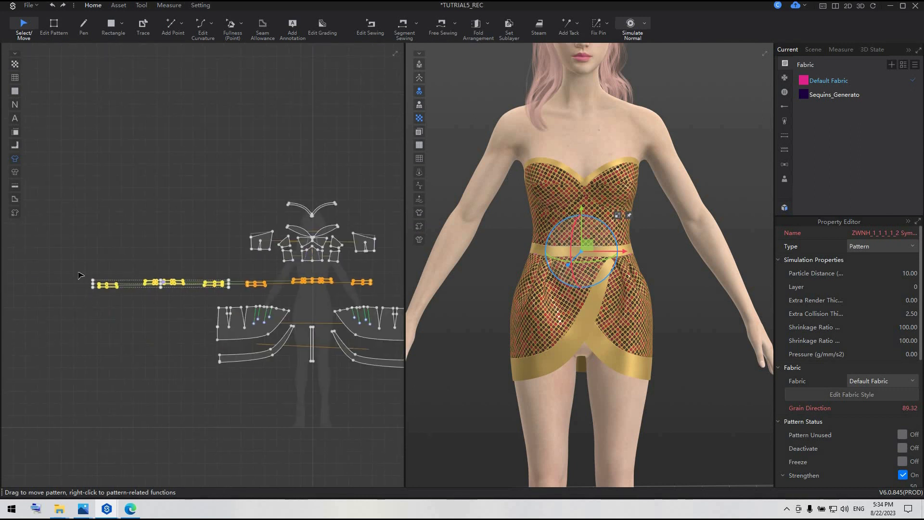
{"action": "left_click_drag", "start_coordinate": [80, 275], "coordinate": [393, 298]}
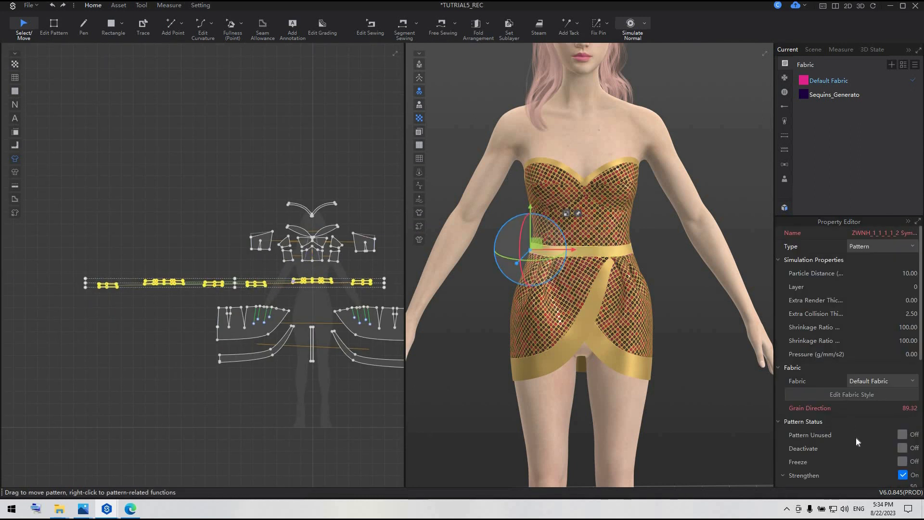
{"action": "scroll", "coordinate": [856, 437], "scroll_direction": "down", "scroll_amount": 3}
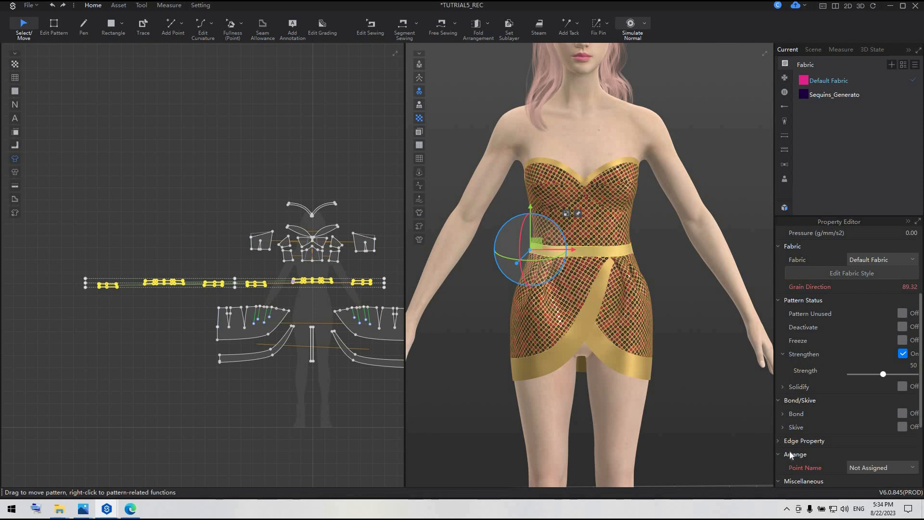
{"action": "left_click", "coordinate": [903, 413]}
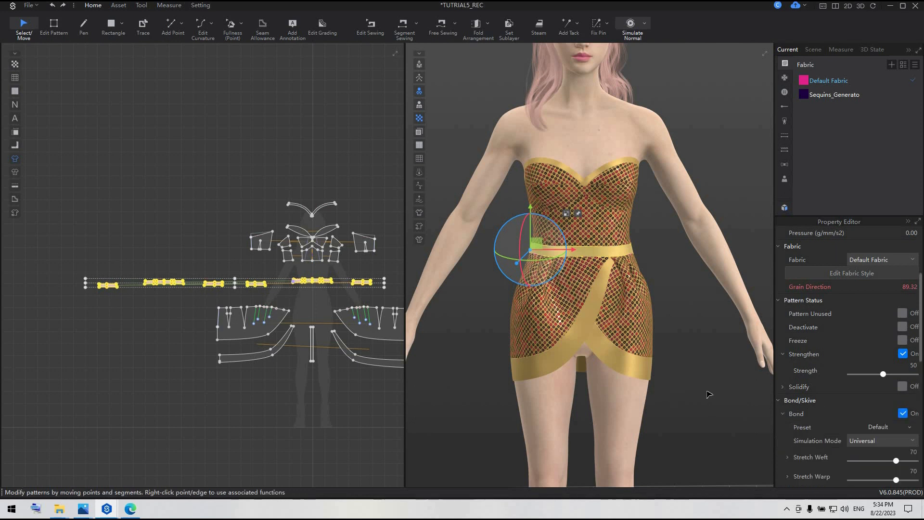
Simulate the dress with the bonded, lined waistband, deselect the pieces and stop the simulation.
{"action": "key", "text": "space"}
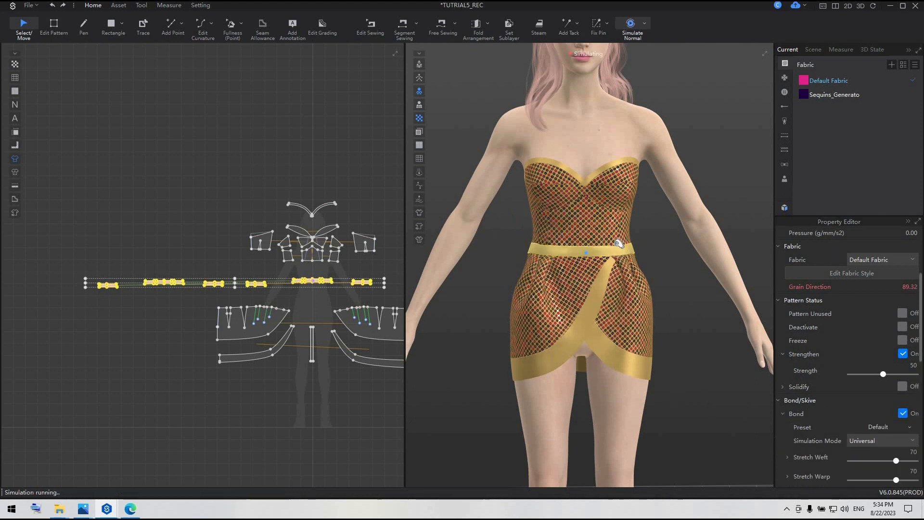
{"action": "left_click", "coordinate": [617, 242]}
{"action": "left_click", "coordinate": [663, 278]}
{"action": "key", "text": "space"}
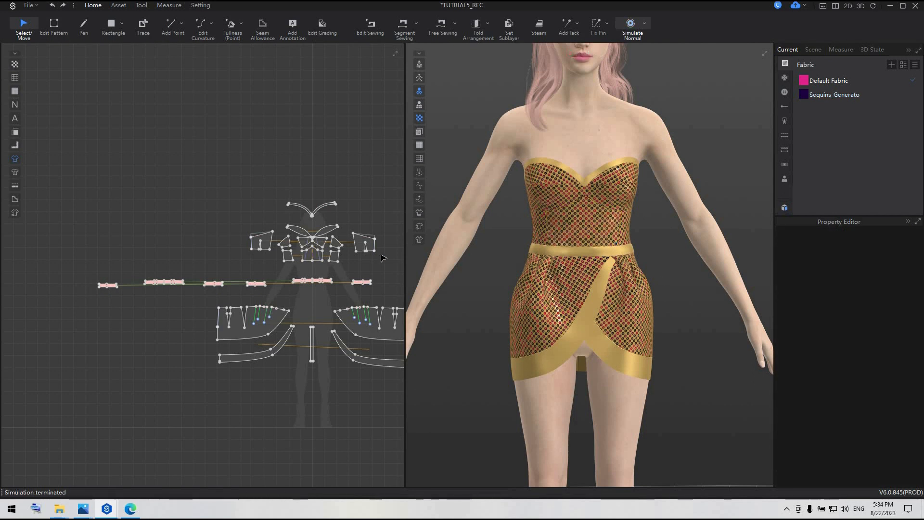
Generate inside linings for all bodice and neckline pieces, place them to the left of the originals, and simulate the dress.
{"action": "scroll", "coordinate": [260, 243], "scroll_direction": "up", "scroll_amount": 2}
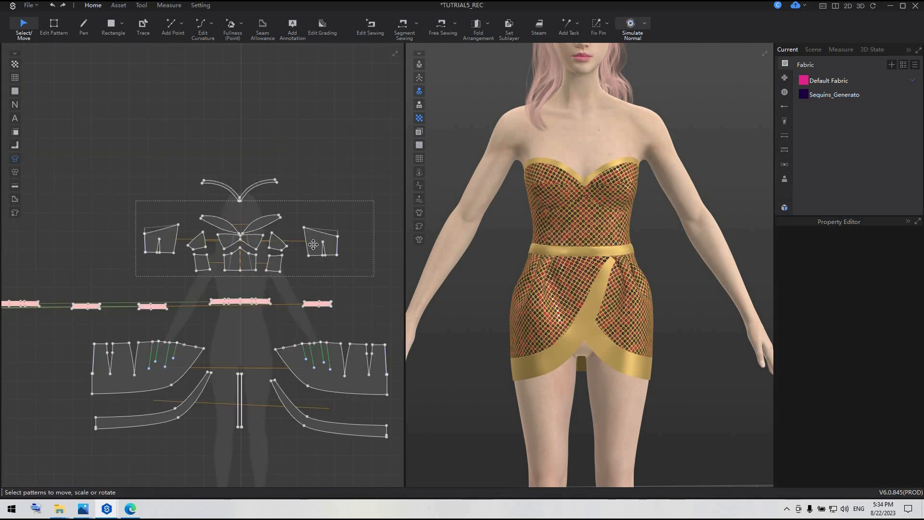
{"action": "left_click", "coordinate": [314, 245]}
{"action": "right_click", "coordinate": [313, 245]}
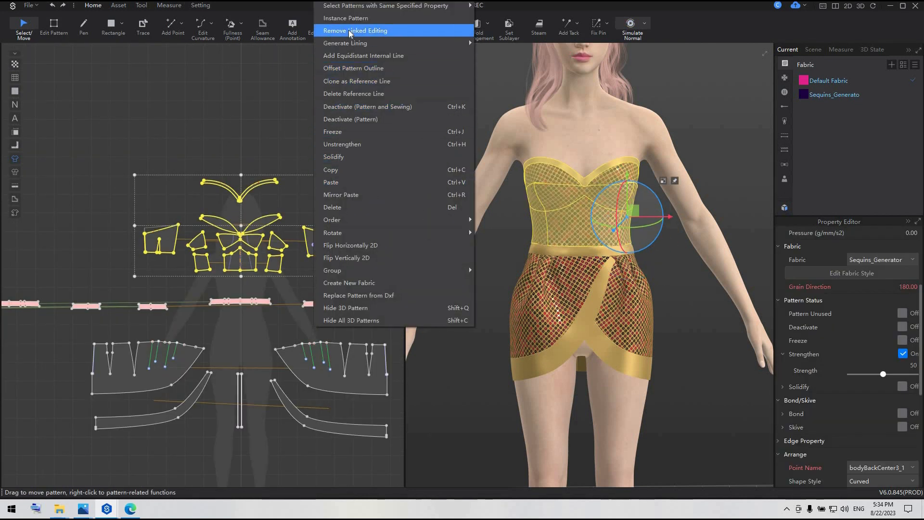
{"action": "mouse_move", "coordinate": [346, 43]}
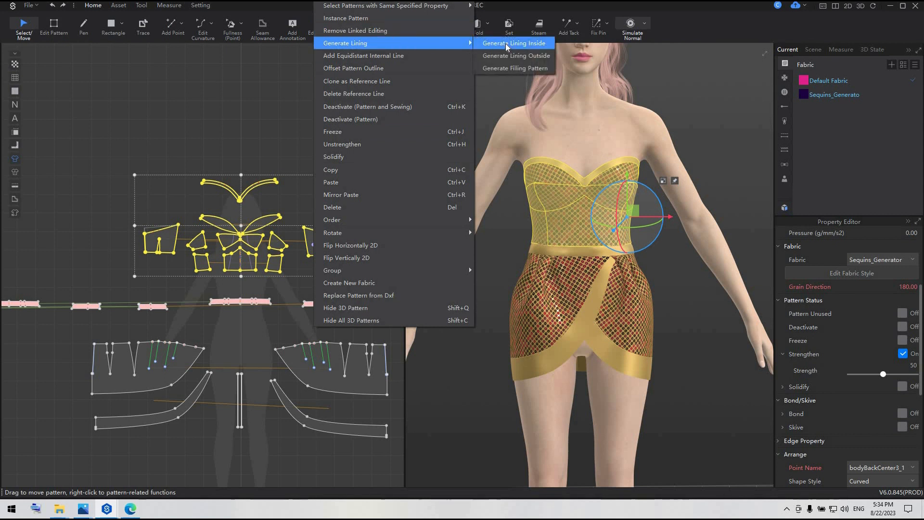
{"action": "left_click", "coordinate": [495, 45]}
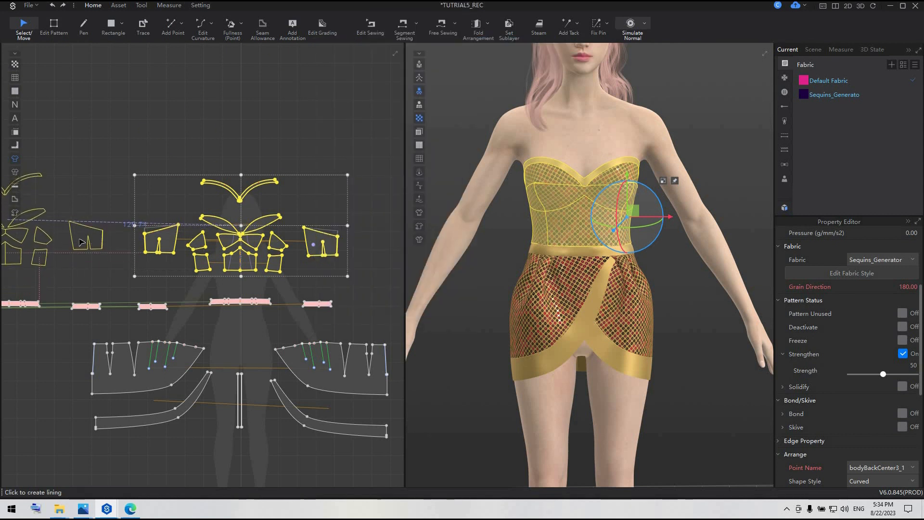
{"action": "left_click", "coordinate": [81, 242]}
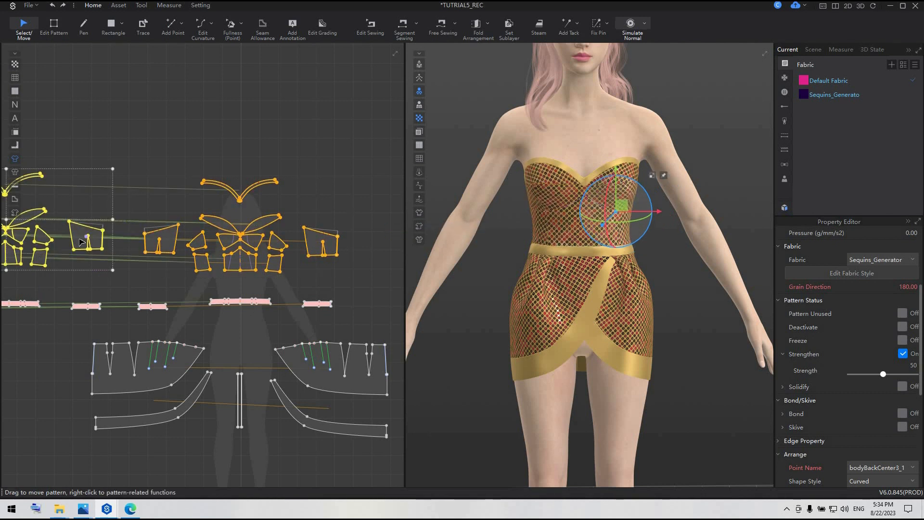
{"action": "scroll", "coordinate": [81, 242], "scroll_direction": "down", "scroll_amount": 2}
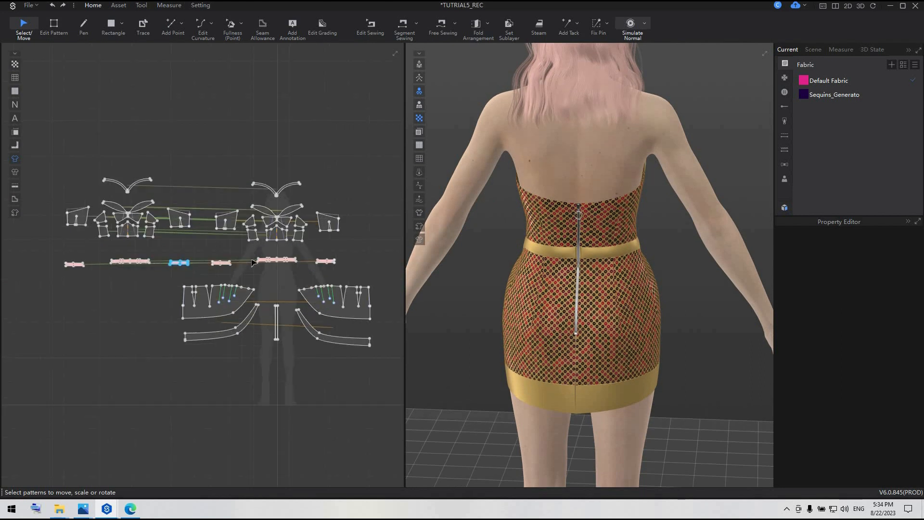
{"action": "scroll", "coordinate": [269, 255], "scroll_direction": "up", "scroll_amount": 6}
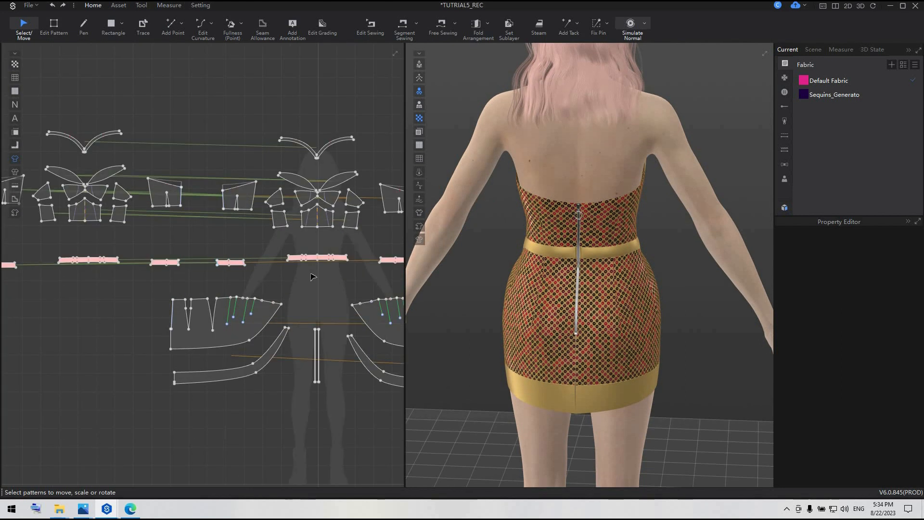
Open the back zipper's style for editing and set its puller and teeth colours to the saved hot pink.
{"action": "left_click", "coordinate": [141, 5]}
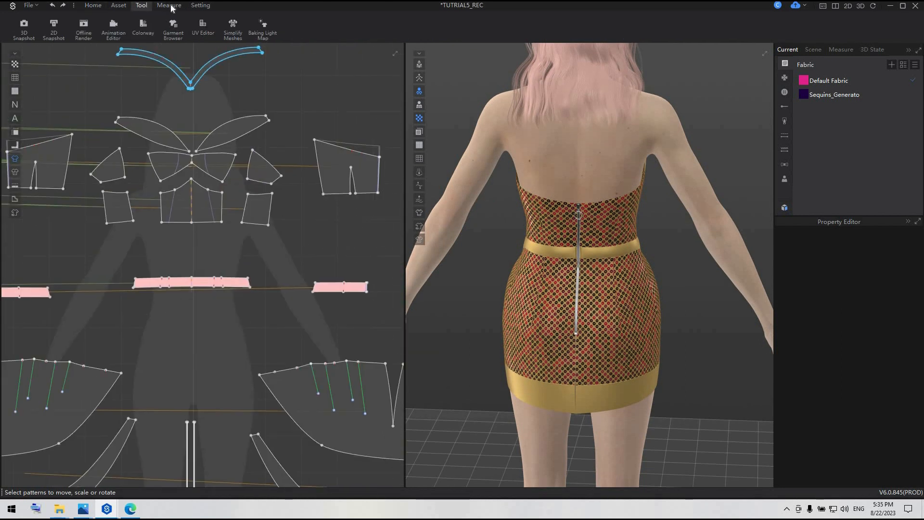
{"action": "left_click", "coordinate": [169, 5]}
{"action": "left_click", "coordinate": [119, 5]}
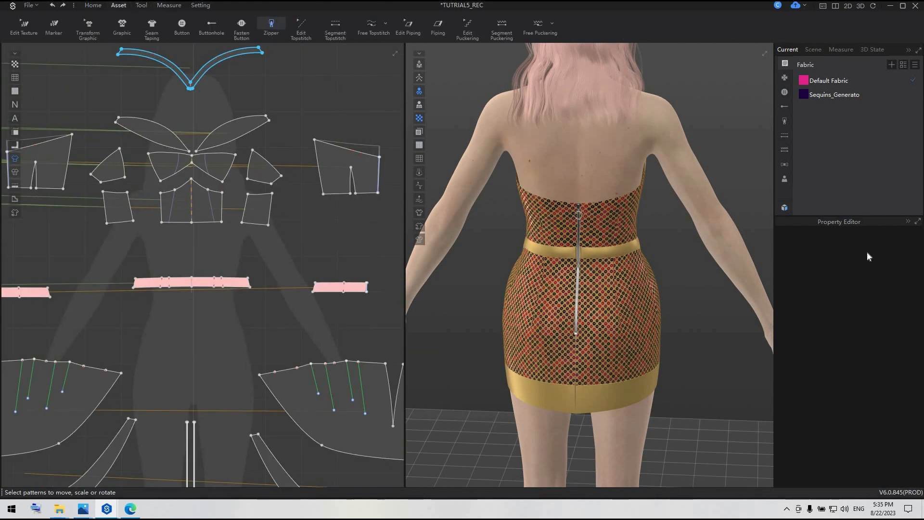
{"action": "left_click", "coordinate": [271, 25]}
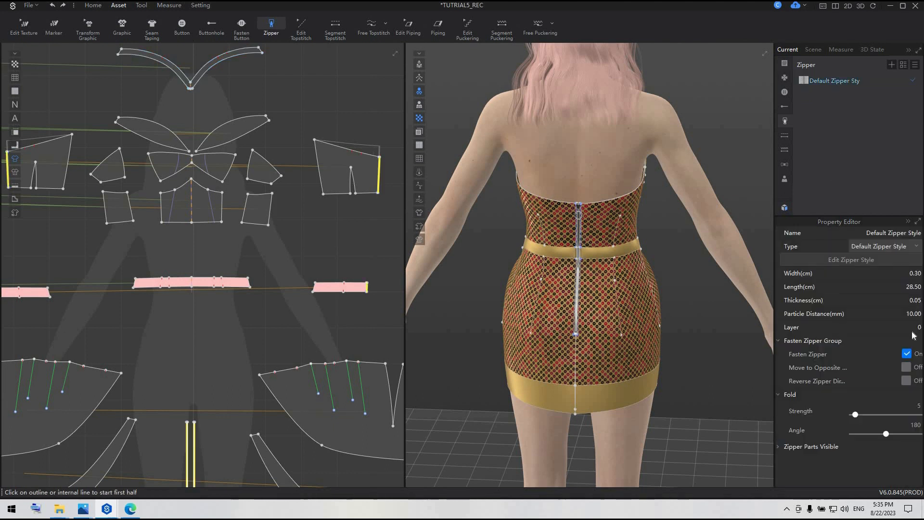
{"action": "left_click", "coordinate": [850, 260]}
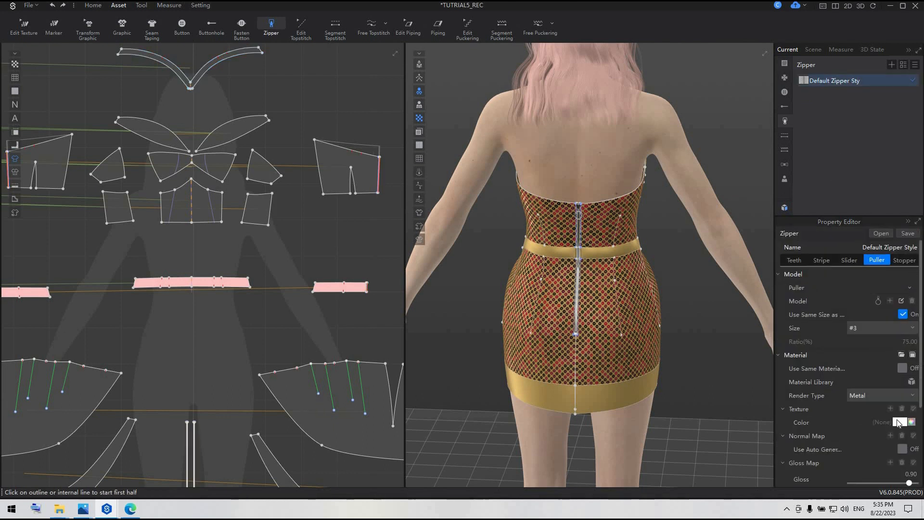
{"action": "left_click", "coordinate": [900, 395]}
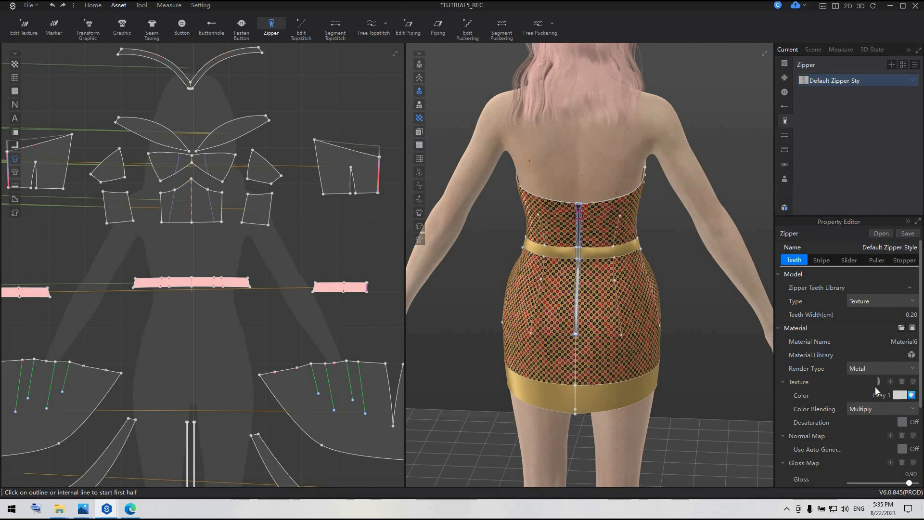
{"action": "left_click", "coordinate": [420, 373]}
{"action": "left_click", "coordinate": [384, 402]}
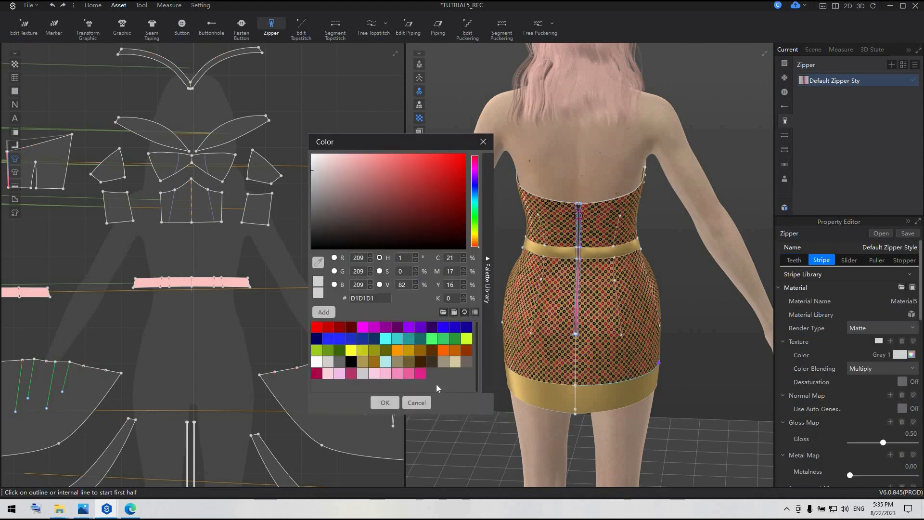
Set the zipper's stripe and slider colours to the same saved hot pink.
{"action": "left_click", "coordinate": [421, 373]}
{"action": "left_click", "coordinate": [385, 402]}
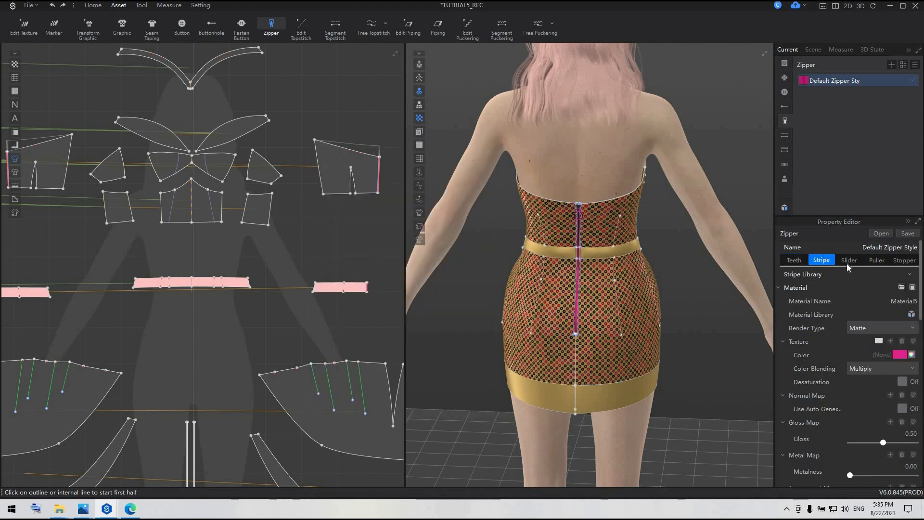
{"action": "left_click", "coordinate": [848, 260]}
{"action": "left_click", "coordinate": [900, 409]}
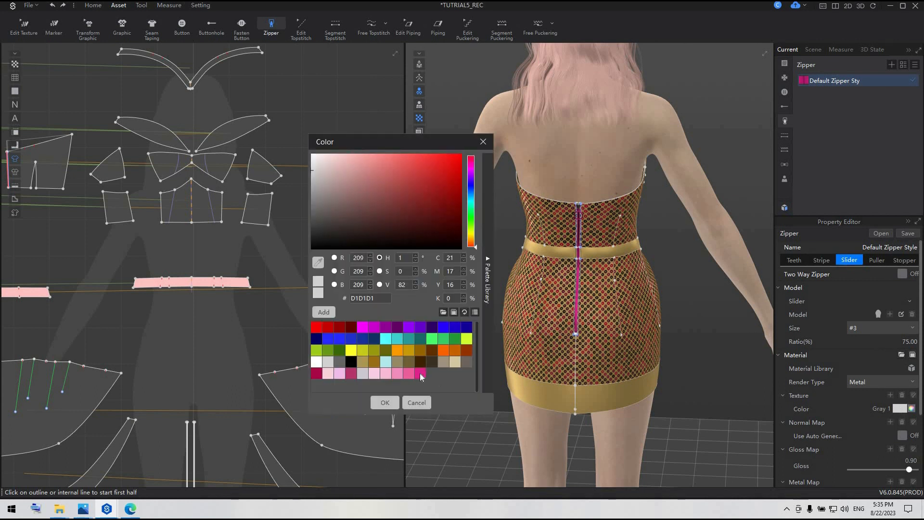
{"action": "left_click", "coordinate": [420, 373]}
{"action": "left_click", "coordinate": [385, 402]}
{"action": "scroll", "coordinate": [618, 276], "scroll_direction": "up", "scroll_amount": 5}
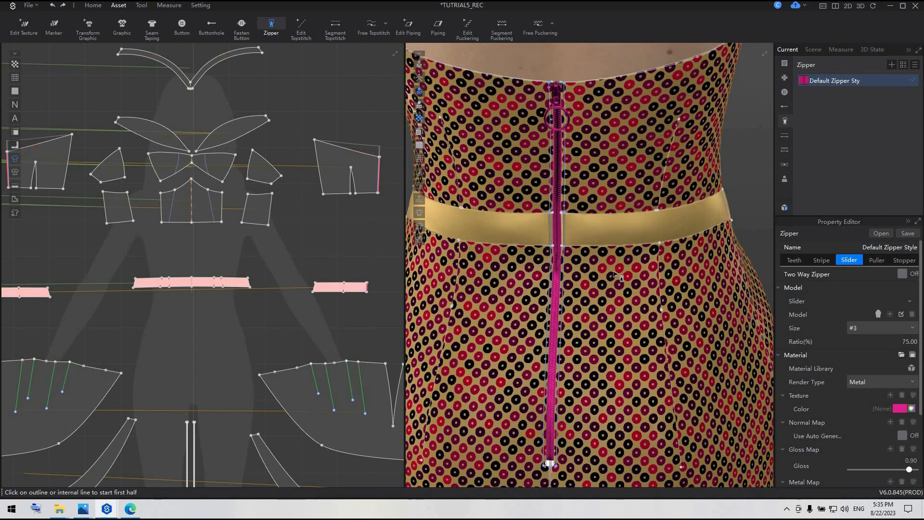
Set the zipper's stopper colour to the saved hot pink and deselect the zipper.
{"action": "left_click", "coordinate": [876, 260]}
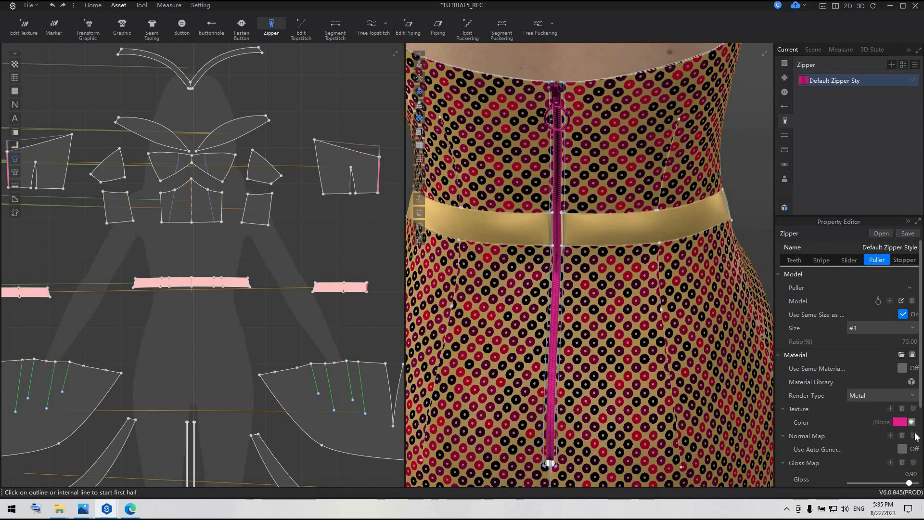
{"action": "left_click", "coordinate": [904, 260]}
{"action": "left_click", "coordinate": [900, 463]}
{"action": "left_click", "coordinate": [421, 373]}
{"action": "left_click", "coordinate": [384, 402]}
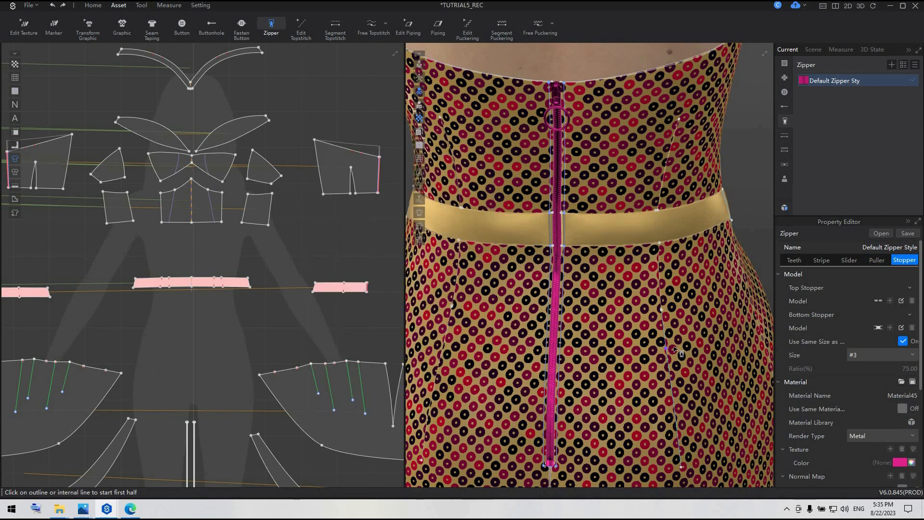
{"action": "scroll", "coordinate": [675, 363], "scroll_direction": "down", "scroll_amount": 5}
{"action": "left_click", "coordinate": [676, 364]}
{"action": "scroll", "coordinate": [572, 176], "scroll_direction": "up", "scroll_amount": 1}
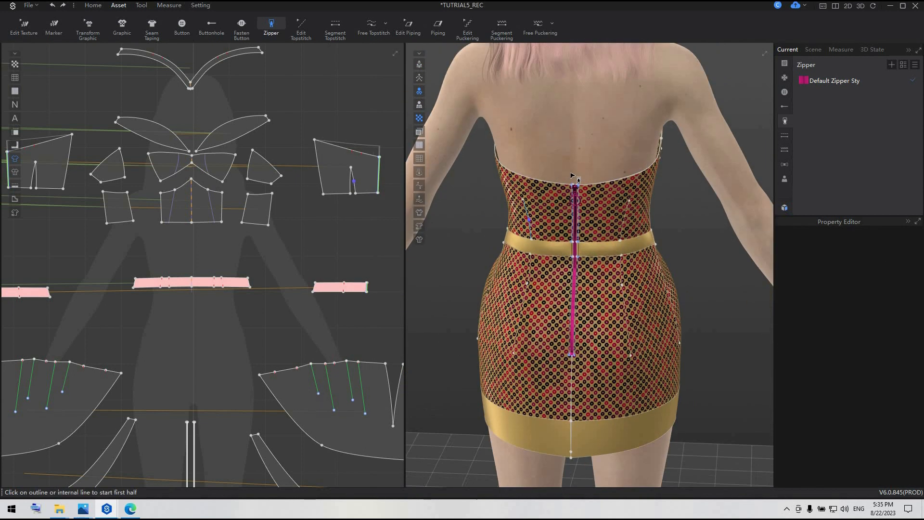
Add one equidistant internal line 1.50 cm below the upper edge of the back bodice piece.
{"action": "right_click_drag", "start_coordinate": [572, 174], "coordinate": [596, 166]}
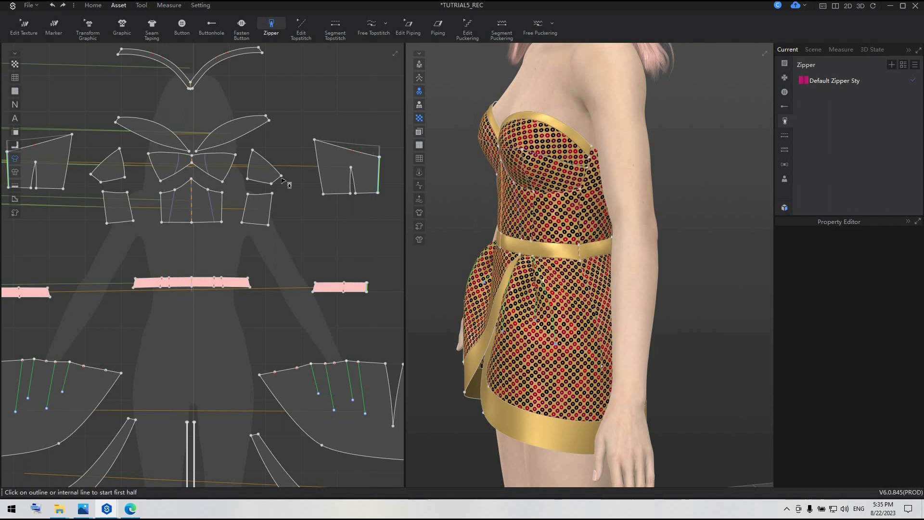
{"action": "middle_click_drag", "start_coordinate": [282, 179], "coordinate": [211, 225]}
{"action": "key", "text": "z"}
{"action": "left_click", "coordinate": [283, 195]}
{"action": "right_click", "coordinate": [283, 195]}
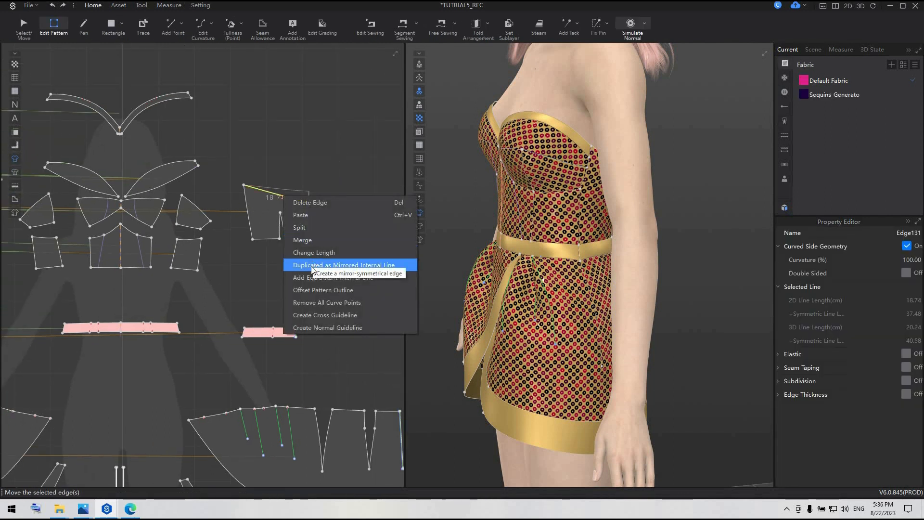
{"action": "left_click", "coordinate": [310, 278]}
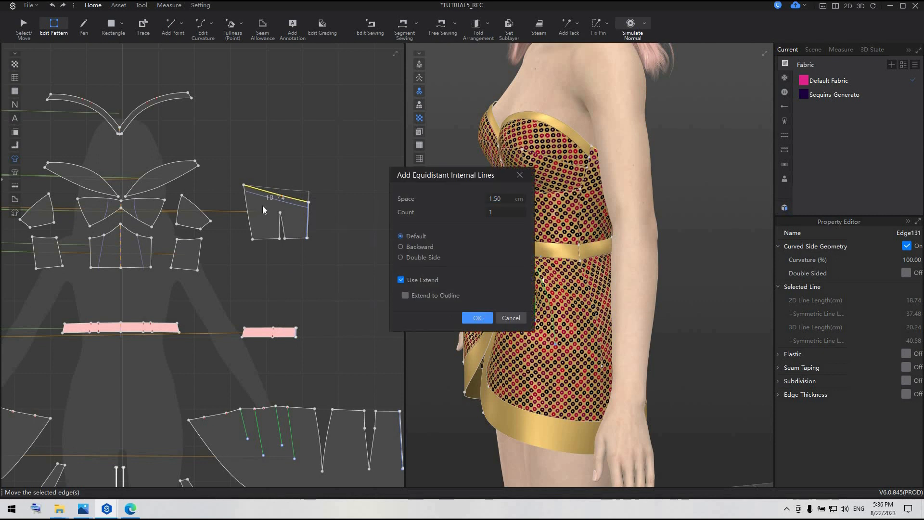
{"action": "key", "text": "Return"}
Split the back bodice piece along the new internal line, keeping the cut edges sewn together.
{"action": "left_click", "coordinate": [288, 204]}
{"action": "right_click", "coordinate": [288, 204]}
{"action": "left_click", "coordinate": [308, 271]}
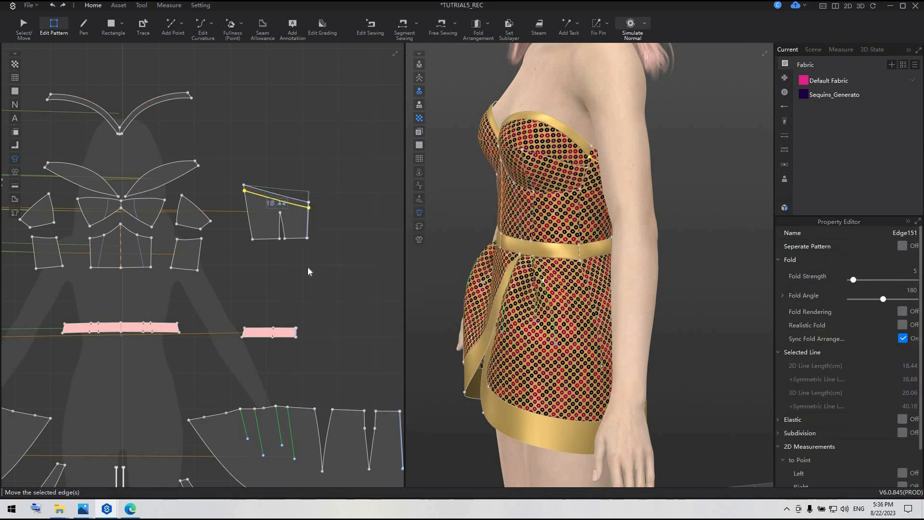
Assign Default Fabric to the narrow strip cut from the upper edge of the rightmost back bodice piece.
{"action": "left_click", "coordinate": [36, 24]}
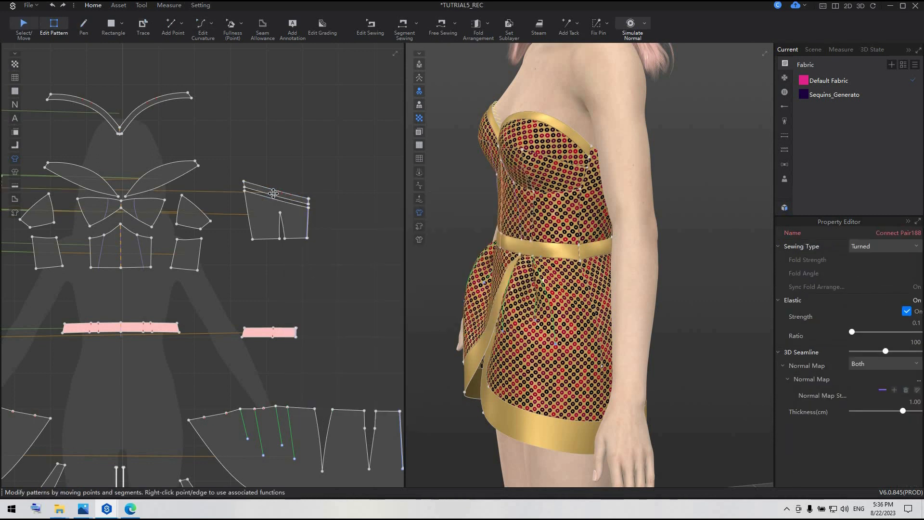
{"action": "left_click", "coordinate": [273, 194]}
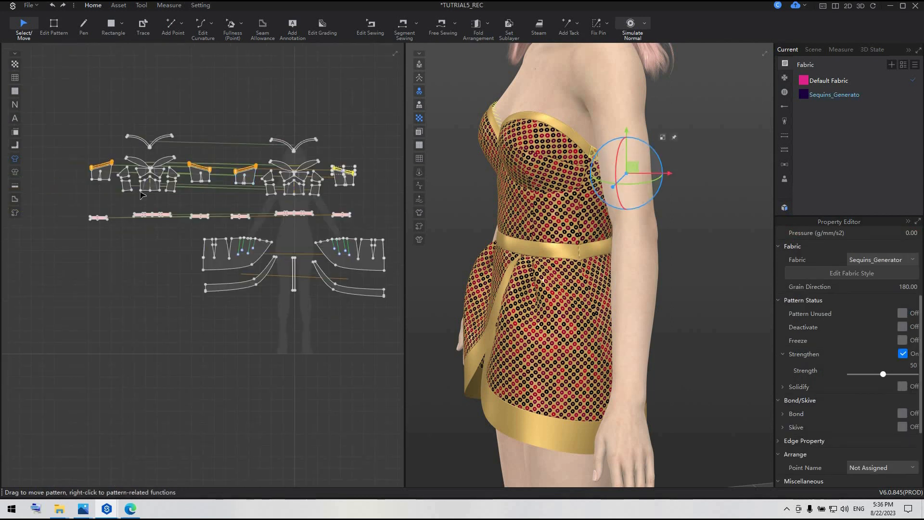
{"action": "scroll", "coordinate": [109, 145], "scroll_direction": "up", "scroll_amount": 4}
{"action": "right_click", "coordinate": [842, 78]}
{"action": "left_click", "coordinate": [843, 110]}
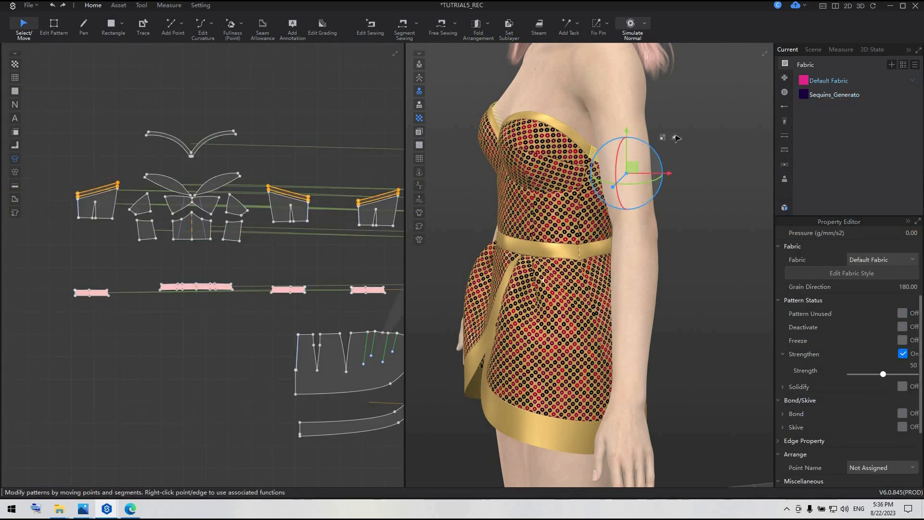
Assign Default Fabric to the matching upper strip of the other outer back bodice piece.
{"action": "right_click_drag", "start_coordinate": [698, 154], "coordinate": [320, 155]}
{"action": "left_click", "coordinate": [346, 206]}
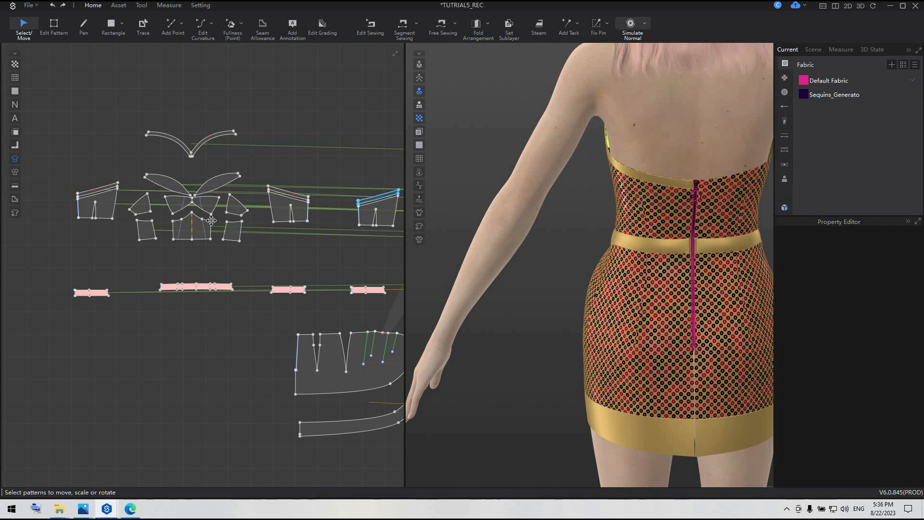
{"action": "middle_click_drag", "start_coordinate": [375, 209], "coordinate": [213, 234]}
{"action": "left_click", "coordinate": [210, 223]}
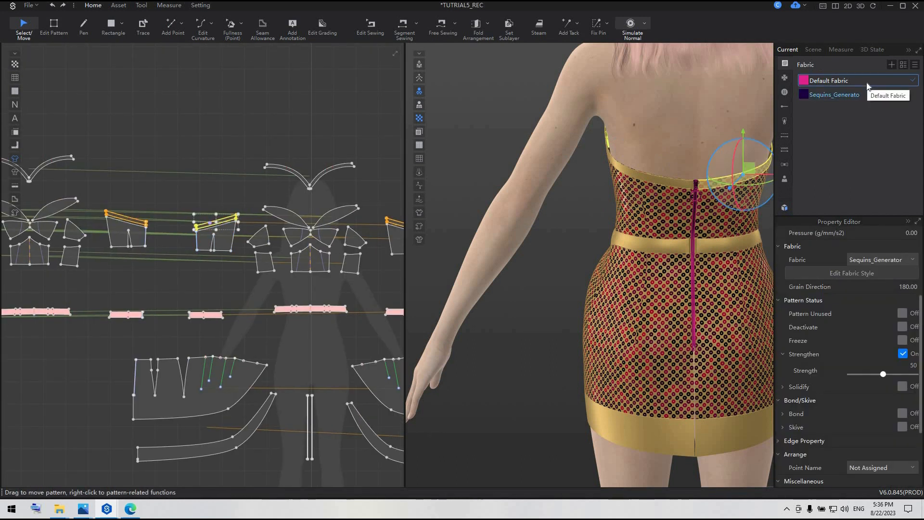
{"action": "right_click", "coordinate": [866, 82]}
{"action": "left_click", "coordinate": [862, 114]}
Assign Default Fabric to the upper strips of both back bodice linings and deselect them.
{"action": "scroll", "coordinate": [267, 188], "scroll_direction": "down", "scroll_amount": 3}
{"action": "scroll", "coordinate": [89, 149], "scroll_direction": "up", "scroll_amount": 3}
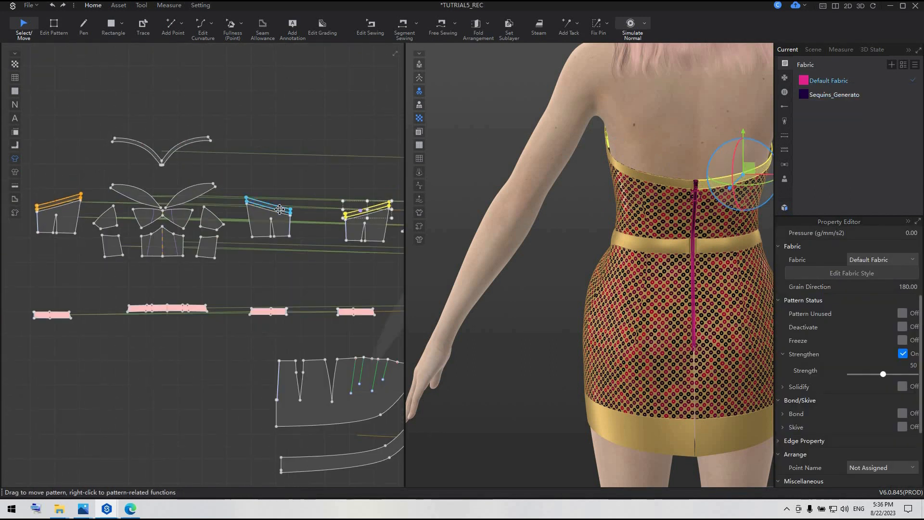
{"action": "left_click", "coordinate": [277, 207]}
{"action": "left_click", "coordinate": [56, 203], "text": "shift"}
{"action": "right_click", "coordinate": [837, 82]}
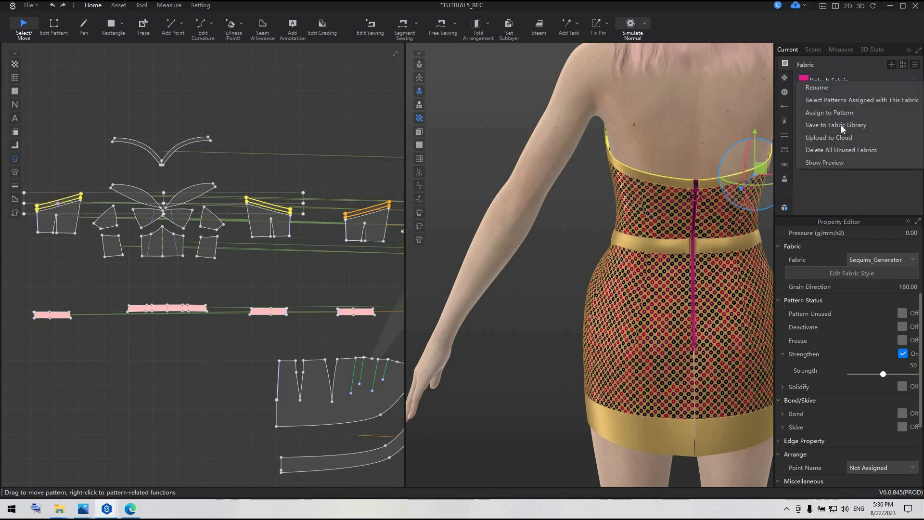
{"action": "left_click", "coordinate": [841, 113]}
{"action": "left_click", "coordinate": [324, 121]}
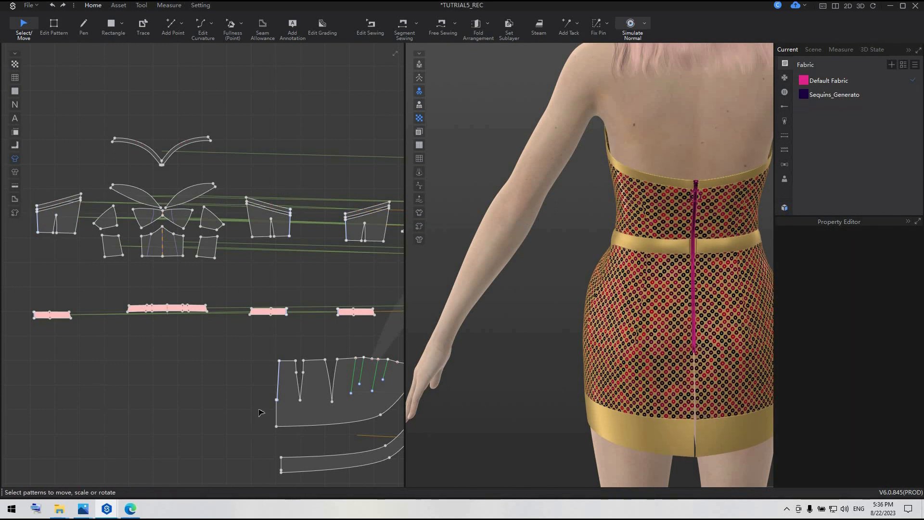
Sew the open lower center-back edges of the two skirt panels together with Segment Sewing, below the zipper.
{"action": "scroll", "coordinate": [266, 395], "scroll_direction": "up", "scroll_amount": 1}
{"action": "middle_click_drag", "start_coordinate": [265, 395], "coordinate": [184, 240]}
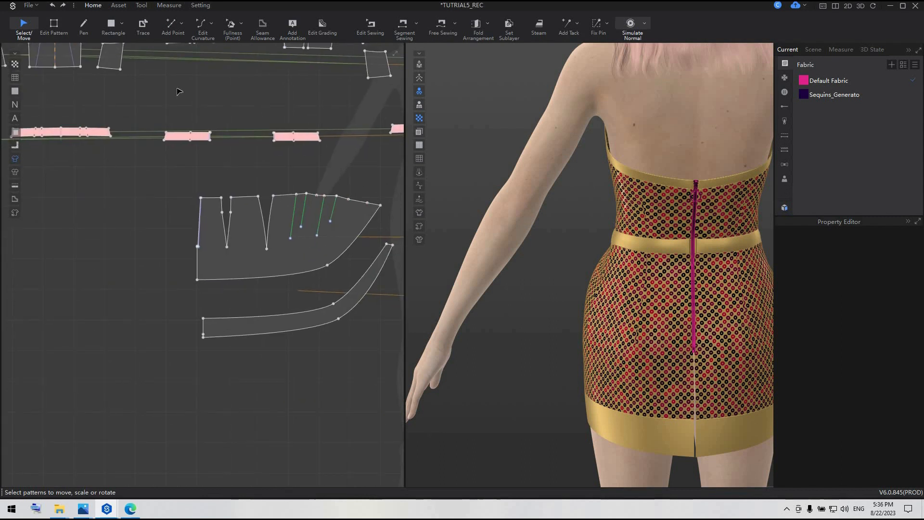
{"action": "key", "text": "n"}
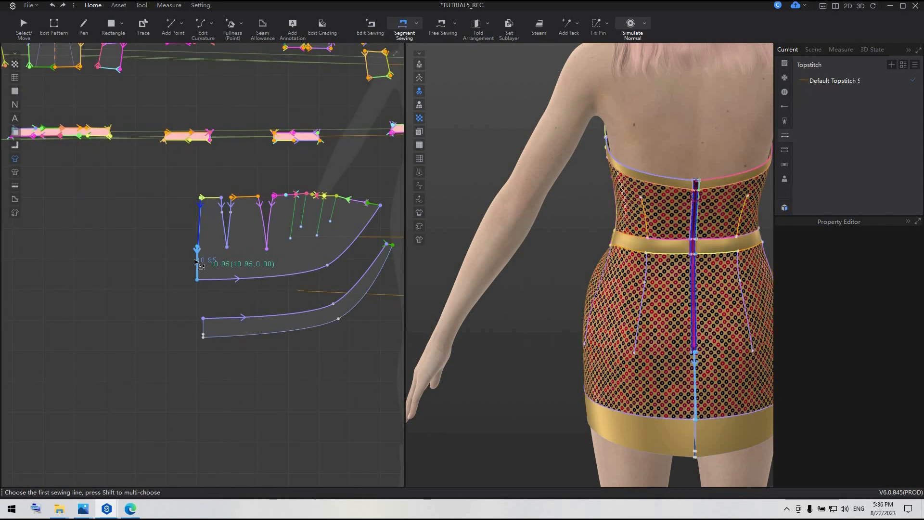
{"action": "scroll", "coordinate": [199, 262], "scroll_direction": "down", "scroll_amount": 2}
{"action": "scroll", "coordinate": [77, 243], "scroll_direction": "down", "scroll_amount": 2}
{"action": "middle_click_drag", "start_coordinate": [77, 243], "coordinate": [10, 236]}
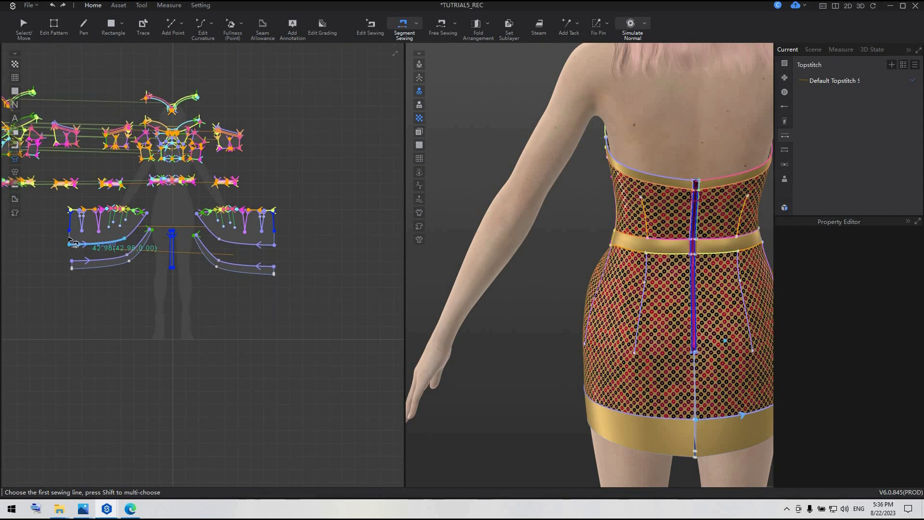
{"action": "left_click", "coordinate": [69, 239]}
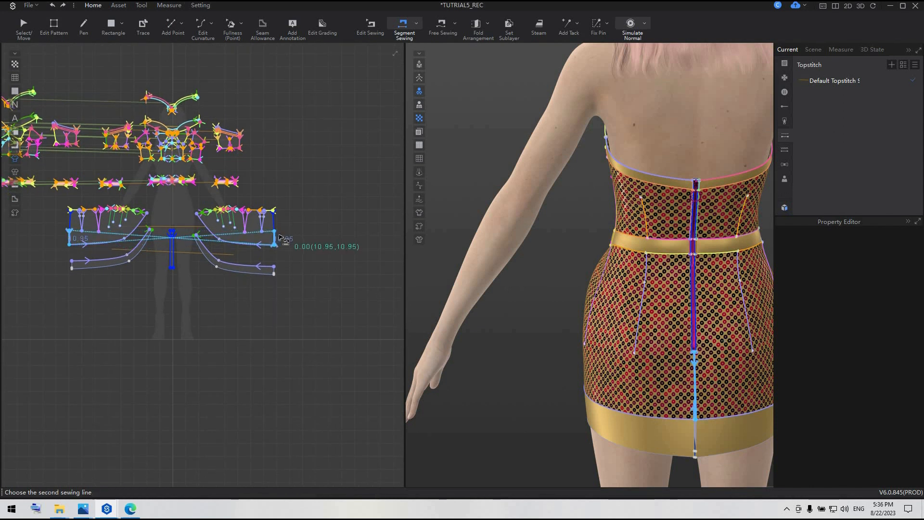
Sew the back end edge of one hem band to the matching end edge of the other hem band.
{"action": "left_click", "coordinate": [73, 267]}
{"action": "scroll", "coordinate": [75, 267], "scroll_direction": "up", "scroll_amount": 3}
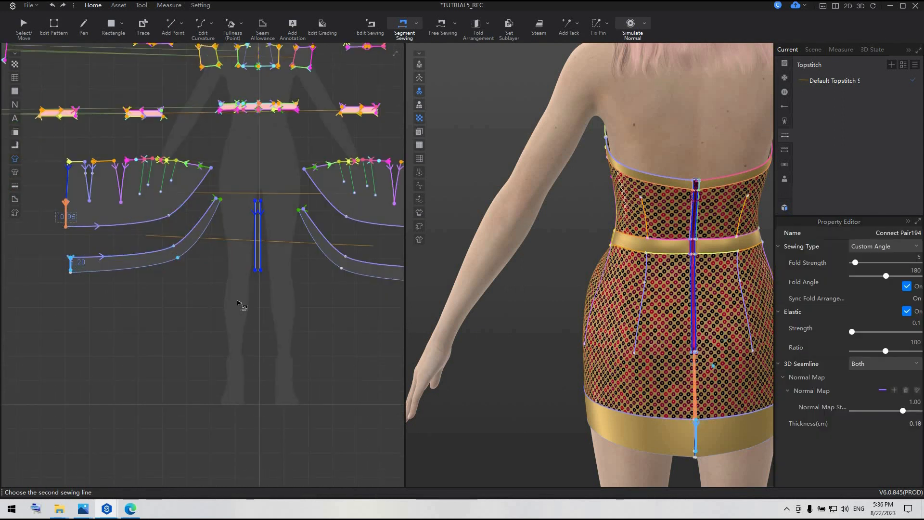
{"action": "middle_click_drag", "start_coordinate": [295, 292], "coordinate": [119, 271]}
{"action": "left_click", "coordinate": [273, 253]}
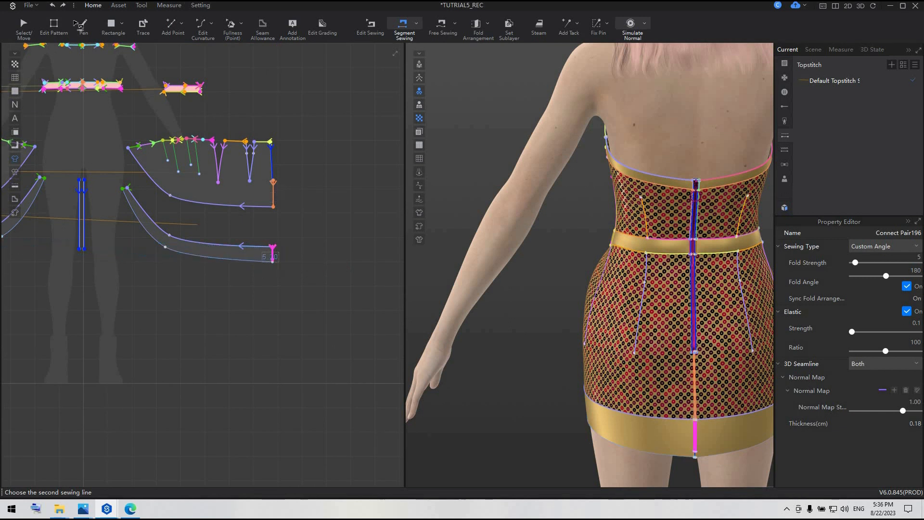
Delete the extra vertex near the lower corner of the hem band's back end edge.
{"action": "left_click", "coordinate": [54, 26]}
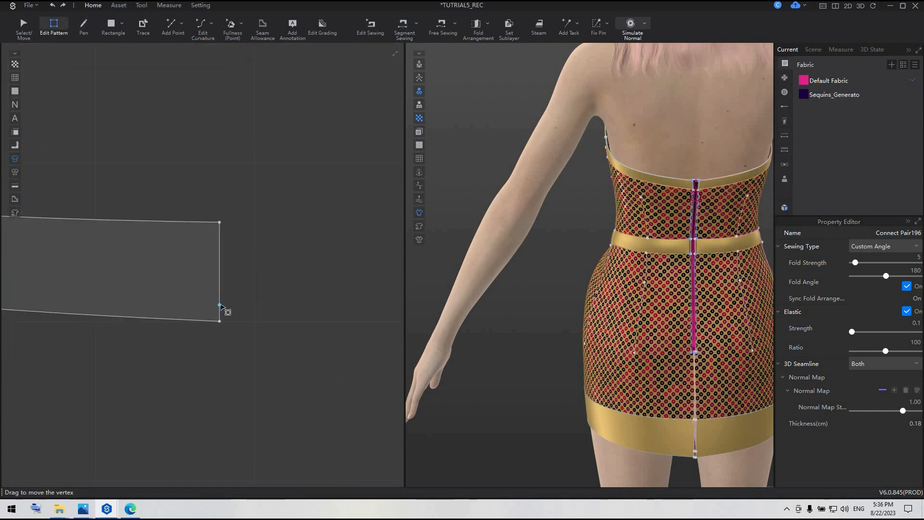
{"action": "left_click", "coordinate": [219, 305]}
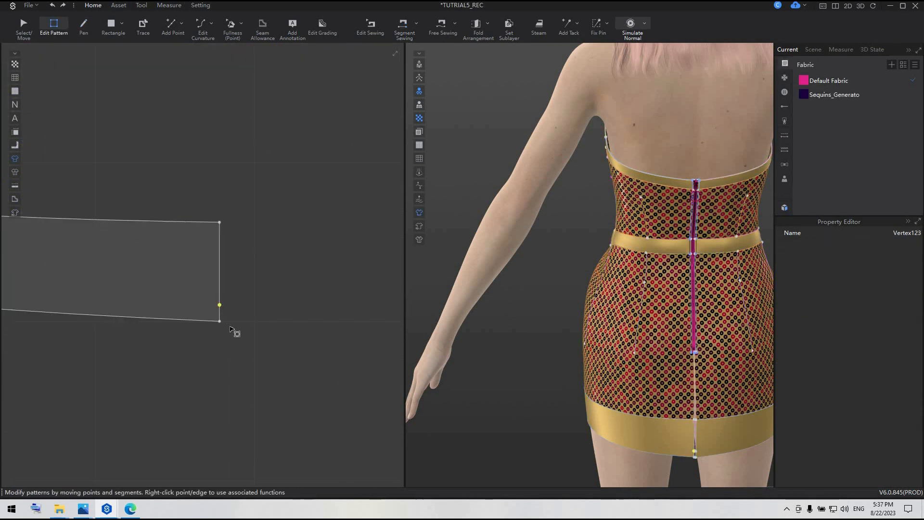
{"action": "key", "text": "Delete"}
{"action": "scroll", "coordinate": [232, 329], "scroll_direction": "down", "scroll_amount": 4}
{"action": "scroll", "coordinate": [49, 361], "scroll_direction": "down", "scroll_amount": 4}
{"action": "middle_click_drag", "start_coordinate": [49, 361], "coordinate": [271, 330]}
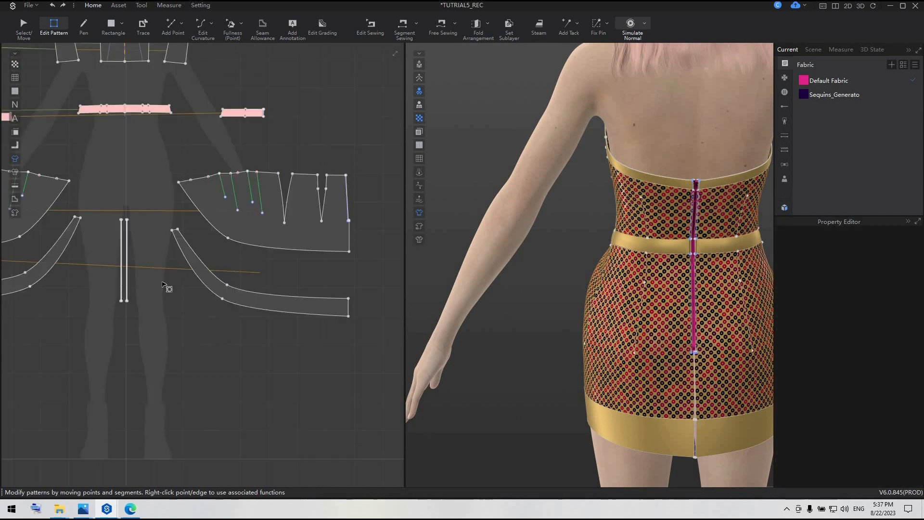
Extend the hem bands' back seam with Edit Sewing so it covers the full 6.23 end edge on both bands.
{"action": "middle_click_drag", "start_coordinate": [167, 286], "coordinate": [402, 256]}
{"action": "left_click", "coordinate": [370, 25]}
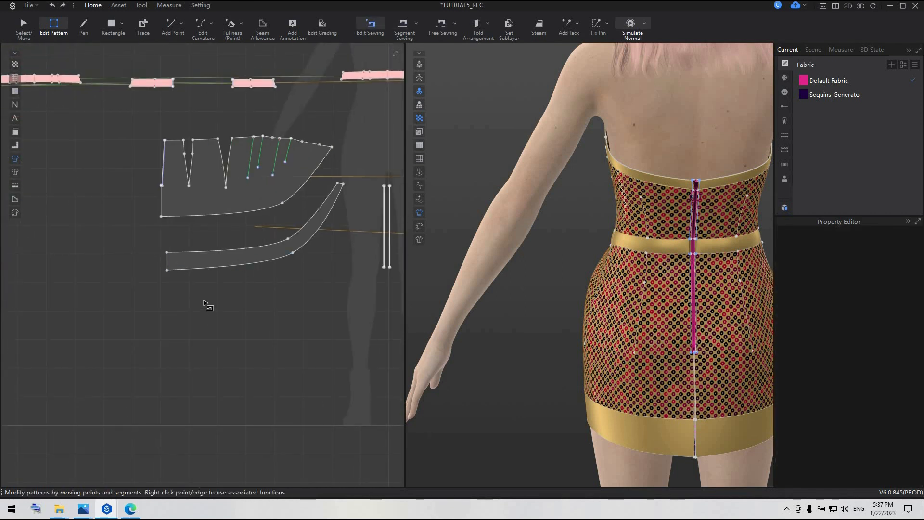
{"action": "scroll", "coordinate": [176, 276], "scroll_direction": "up", "scroll_amount": 5}
{"action": "left_click", "coordinate": [144, 260]}
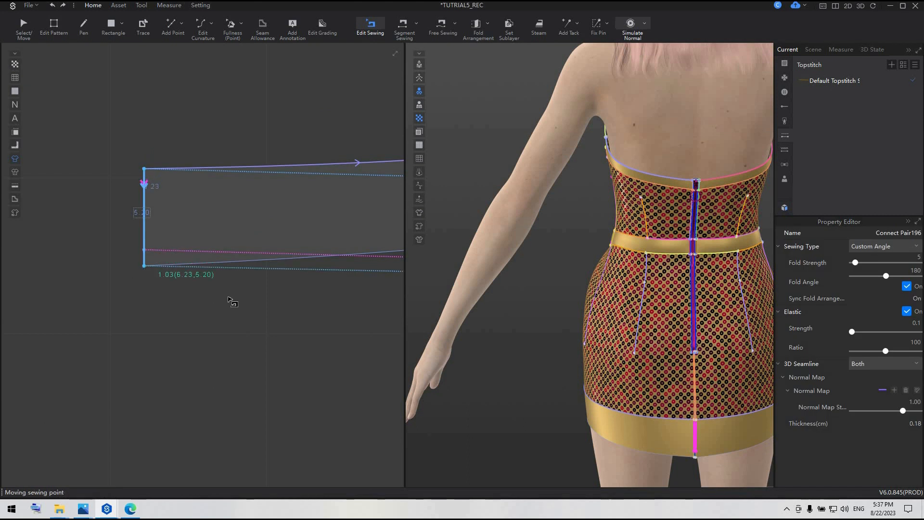
{"action": "scroll", "coordinate": [278, 348], "scroll_direction": "down", "scroll_amount": 5}
{"action": "scroll", "coordinate": [196, 275], "scroll_direction": "up", "scroll_amount": 6}
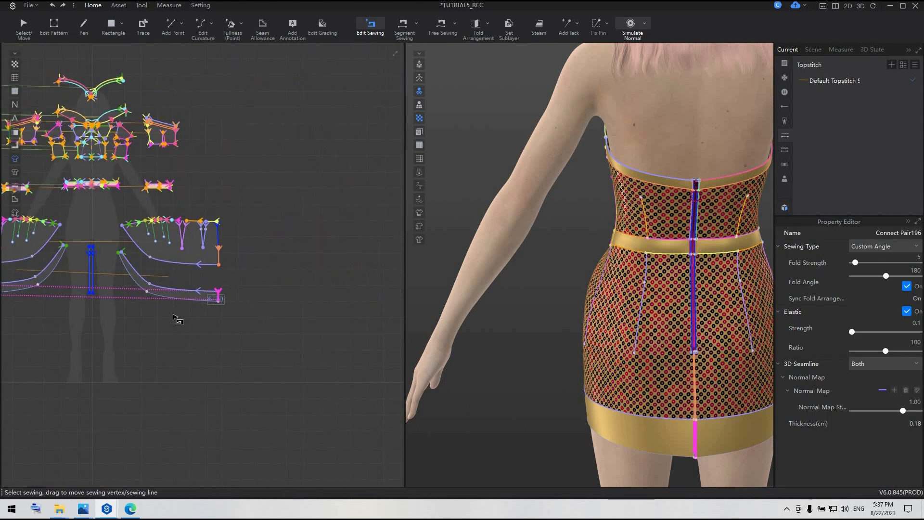
{"action": "left_click_drag", "start_coordinate": [197, 275], "coordinate": [196, 283]}
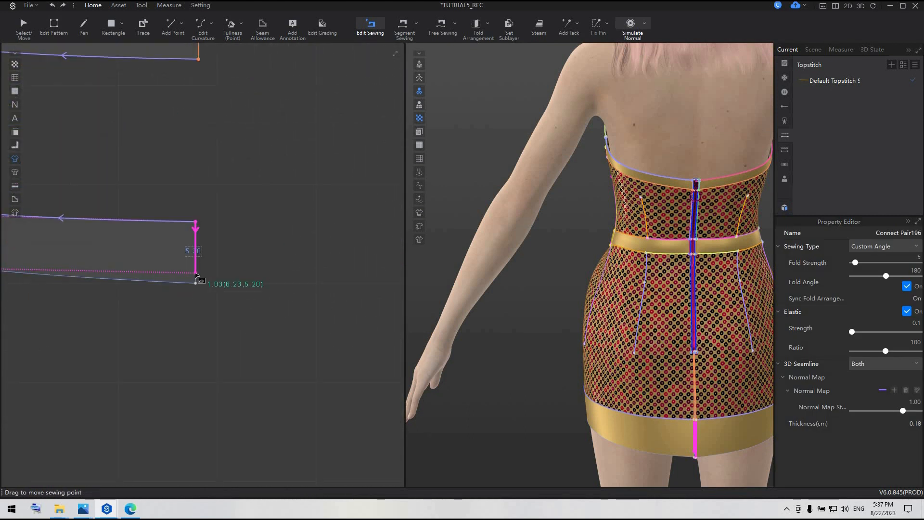
{"action": "left_click", "coordinate": [260, 270]}
{"action": "scroll", "coordinate": [260, 270], "scroll_direction": "down", "scroll_amount": 3}
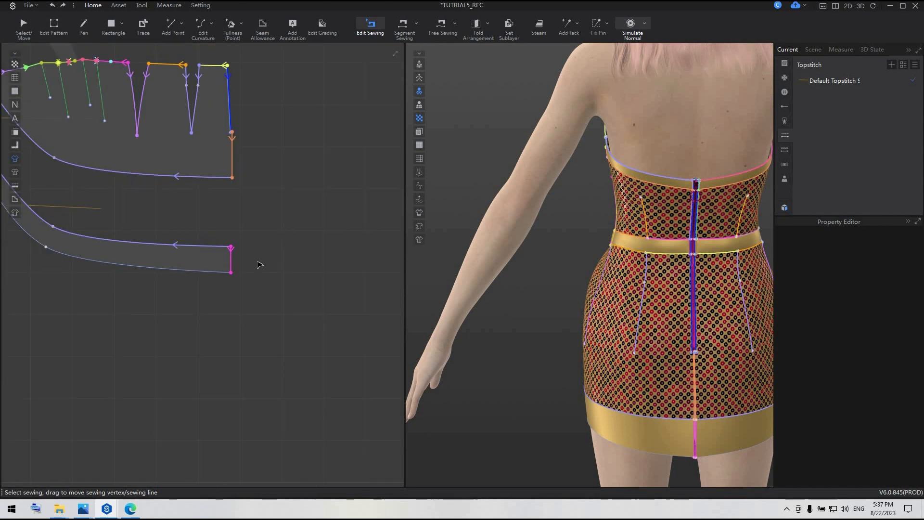
Simulate the garment to close the new center-back seams of the skirt and hem bands.
{"action": "key", "text": "space"}
{"action": "key", "text": "b"}
{"action": "scroll", "coordinate": [257, 262], "scroll_direction": "down", "scroll_amount": 5}
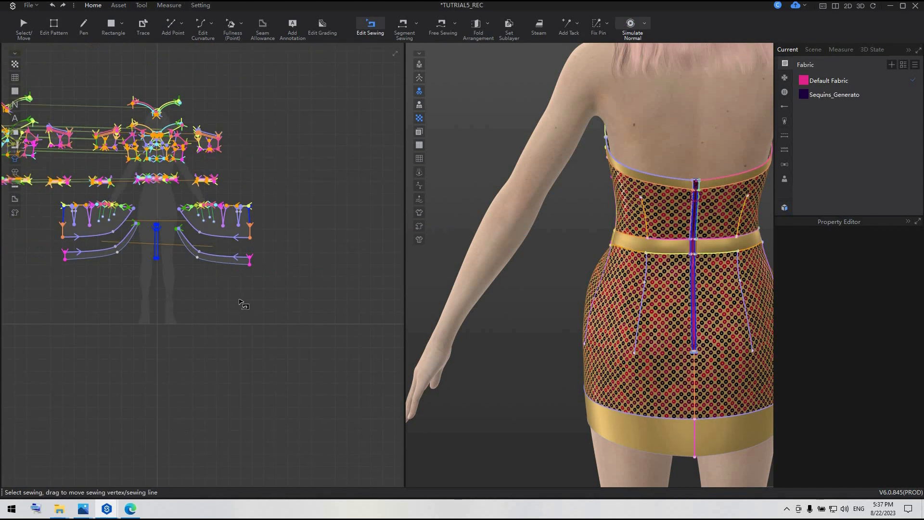
Set the default topstitch's texture color to the saved magenta swatch.
{"action": "middle_click_drag", "start_coordinate": [240, 300], "coordinate": [338, 262]}
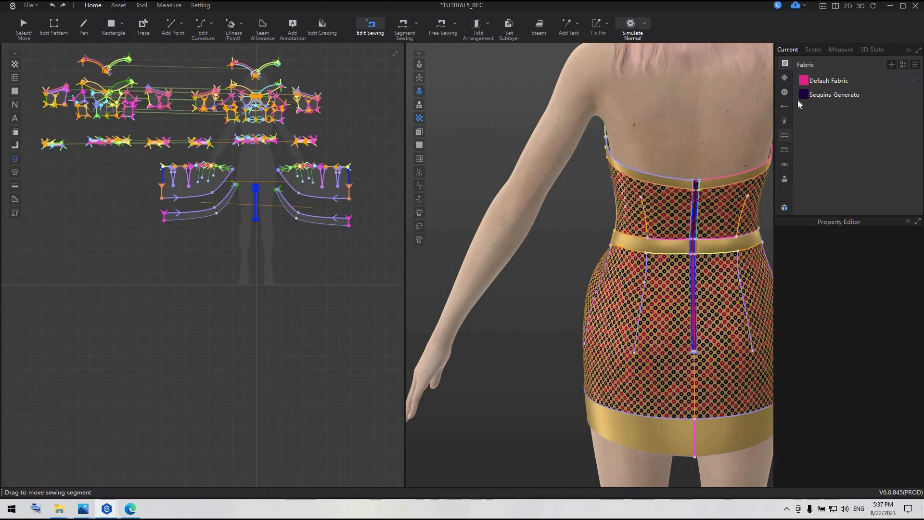
{"action": "left_click", "coordinate": [784, 135]}
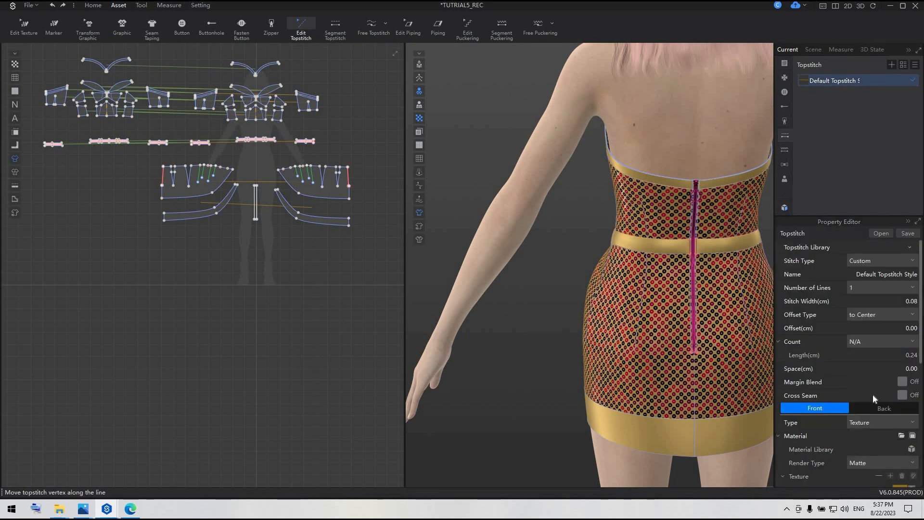
{"action": "scroll", "coordinate": [885, 385], "scroll_direction": "down", "scroll_amount": 3}
{"action": "left_click", "coordinate": [897, 367]}
{"action": "left_click", "coordinate": [423, 374]}
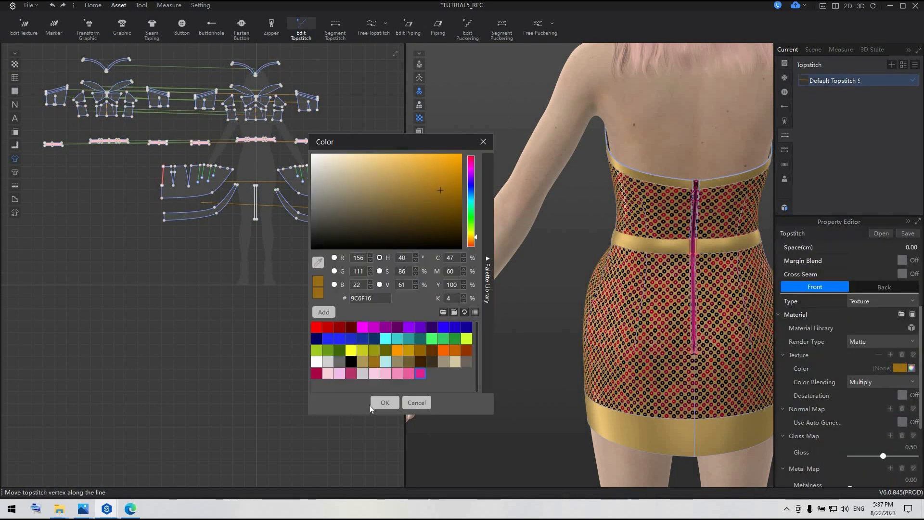
{"action": "left_click", "coordinate": [371, 406]}
{"action": "left_click", "coordinate": [305, 394]}
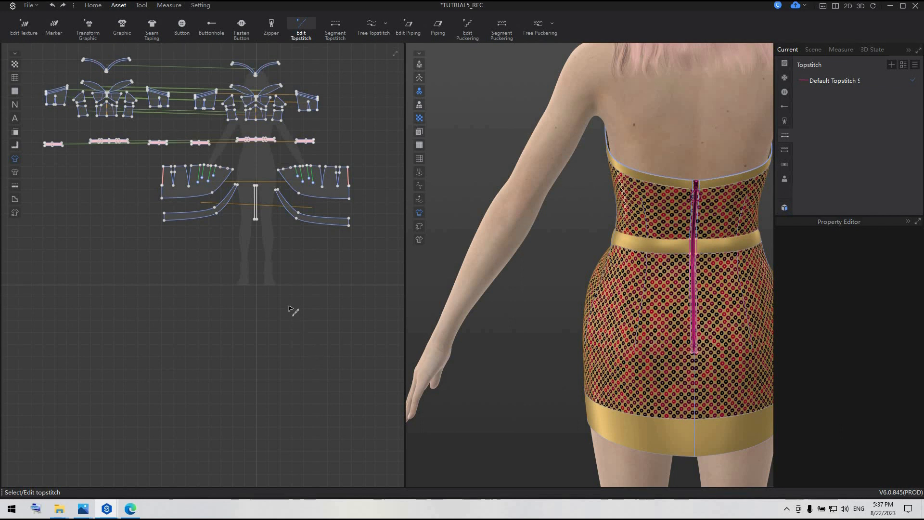
Save the project after the topstitch color change.
{"action": "scroll", "coordinate": [292, 308], "scroll_direction": "down", "scroll_amount": 6}
{"action": "scroll", "coordinate": [292, 308], "scroll_direction": "up", "scroll_amount": 5}
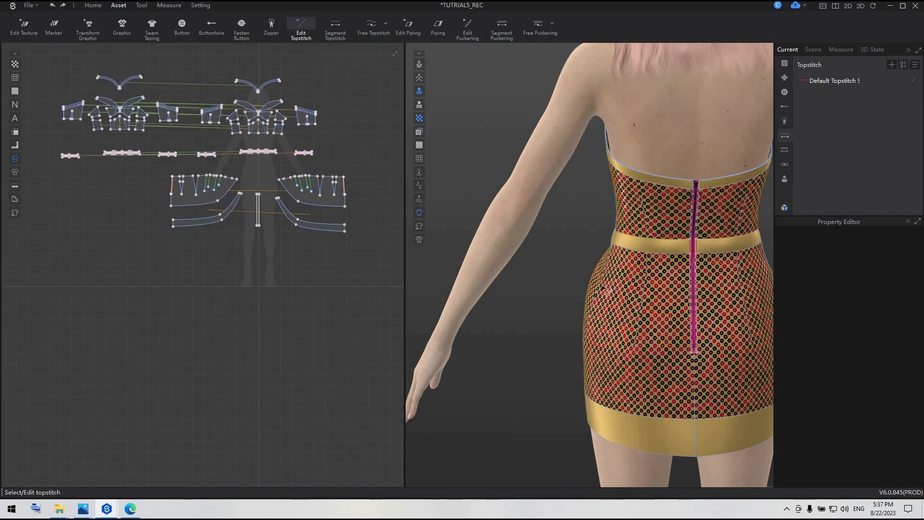
{"action": "key", "text": "ctrl+s"}
Delete the sewing that joins the right skirt panel's front corner and its hem band end to the waistband.
{"action": "scroll", "coordinate": [563, 292], "scroll_direction": "down", "scroll_amount": 3}
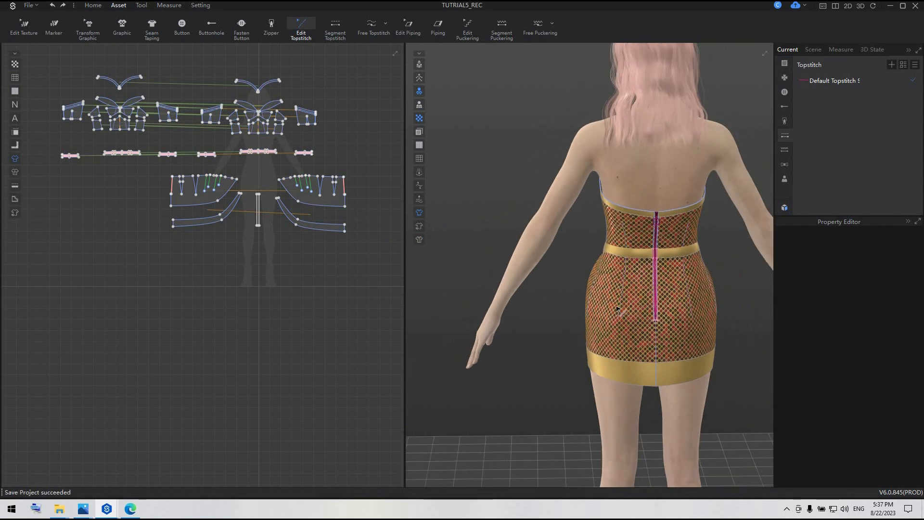
{"action": "right_click_drag", "start_coordinate": [619, 310], "coordinate": [736, 258]}
{"action": "scroll", "coordinate": [625, 262], "scroll_direction": "up", "scroll_amount": 4}
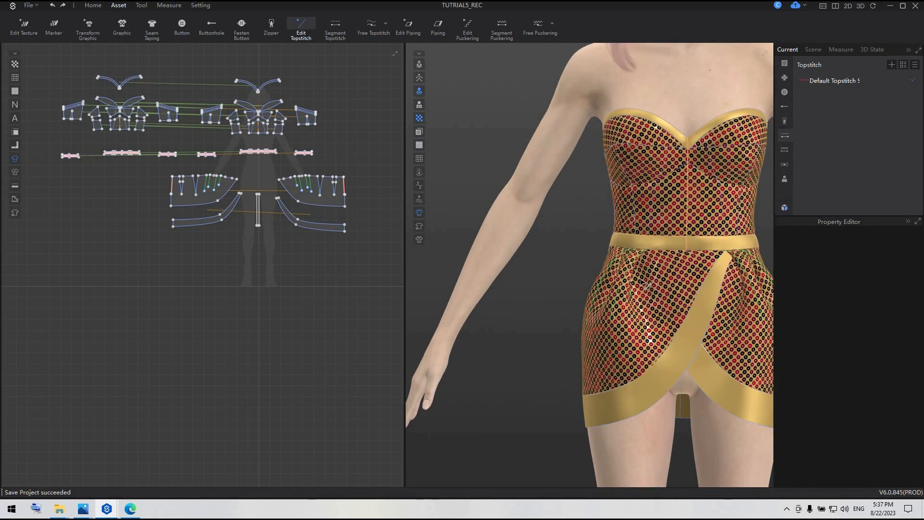
{"action": "middle_click_drag", "start_coordinate": [626, 262], "coordinate": [528, 286]}
{"action": "left_click", "coordinate": [96, 6]}
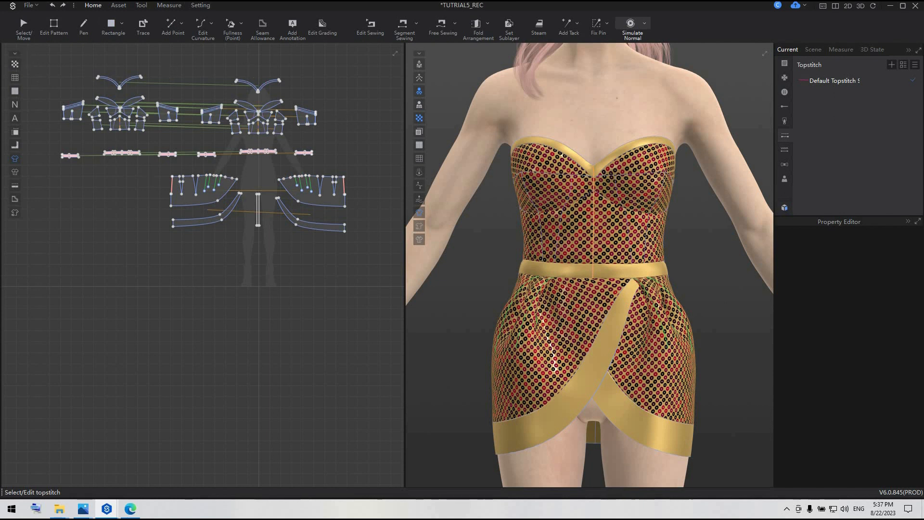
{"action": "scroll", "coordinate": [686, 272], "scroll_direction": "up", "scroll_amount": 3}
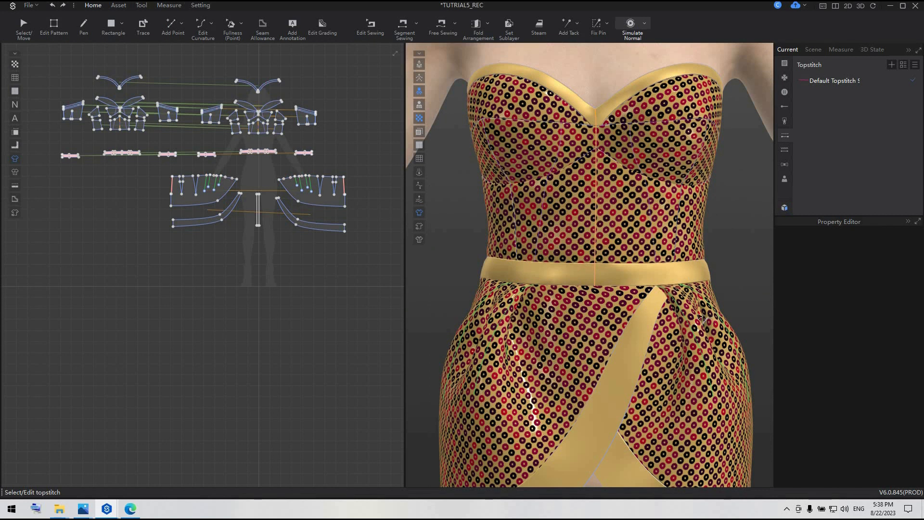
{"action": "scroll", "coordinate": [687, 271], "scroll_direction": "up", "scroll_amount": 2}
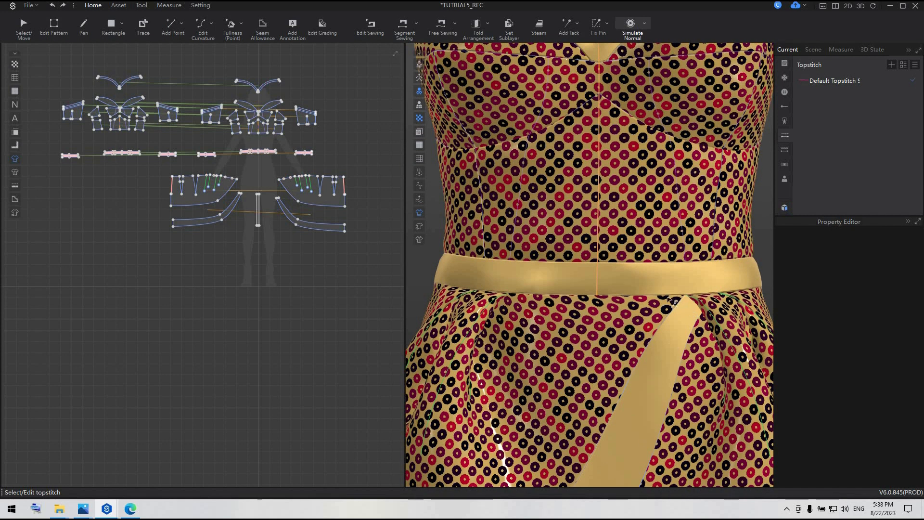
{"action": "scroll", "coordinate": [186, 154], "scroll_direction": "up", "scroll_amount": 3}
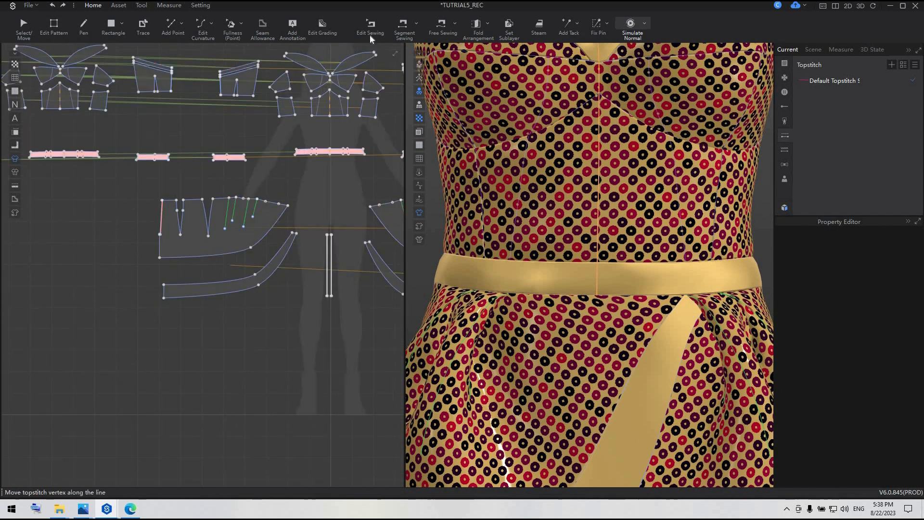
{"action": "key", "text": "b"}
{"action": "scroll", "coordinate": [137, 196], "scroll_direction": "up", "scroll_amount": 5}
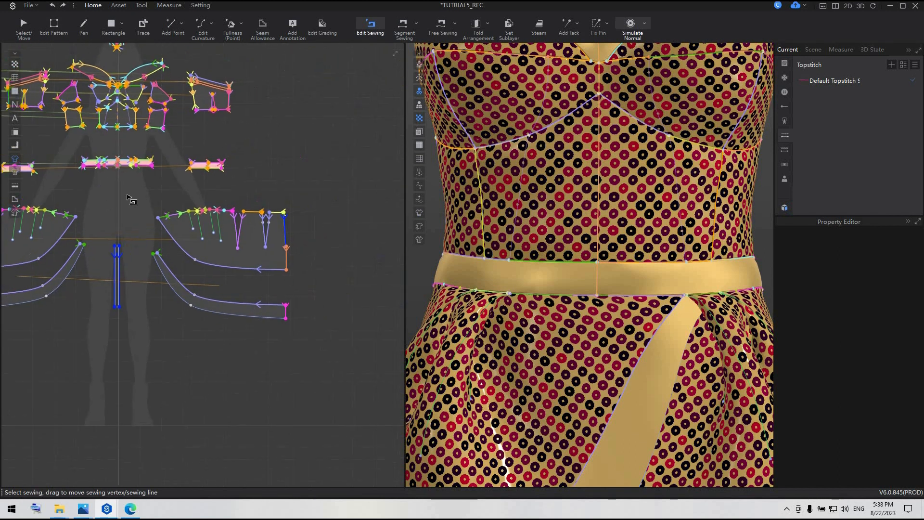
{"action": "left_click", "coordinate": [258, 267]}
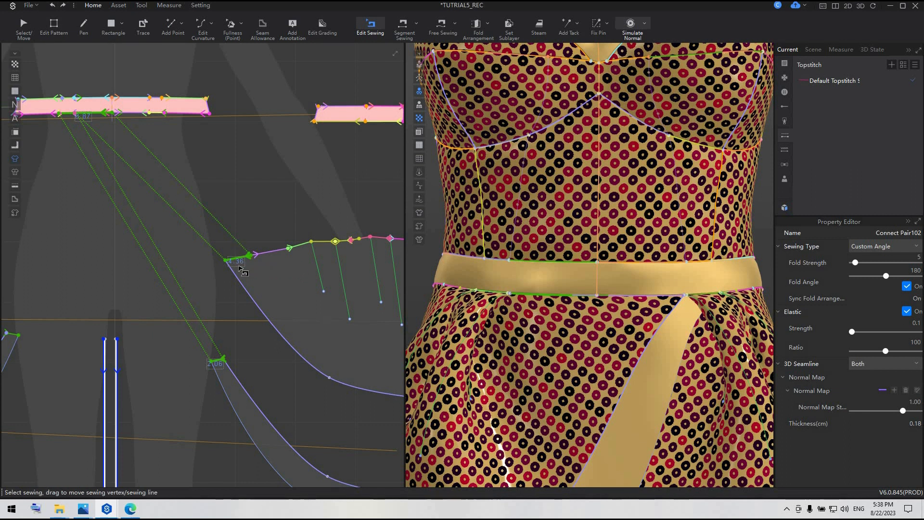
{"action": "key", "text": "Delete"}
Free-sew the front corner segment of the right skirt panel's upper edge to the waistband's lower edge, starting at the waistband's center.
{"action": "left_click", "coordinate": [438, 35]}
{"action": "scroll", "coordinate": [134, 117], "scroll_direction": "up", "scroll_amount": 1}
{"action": "left_click", "coordinate": [271, 279]}
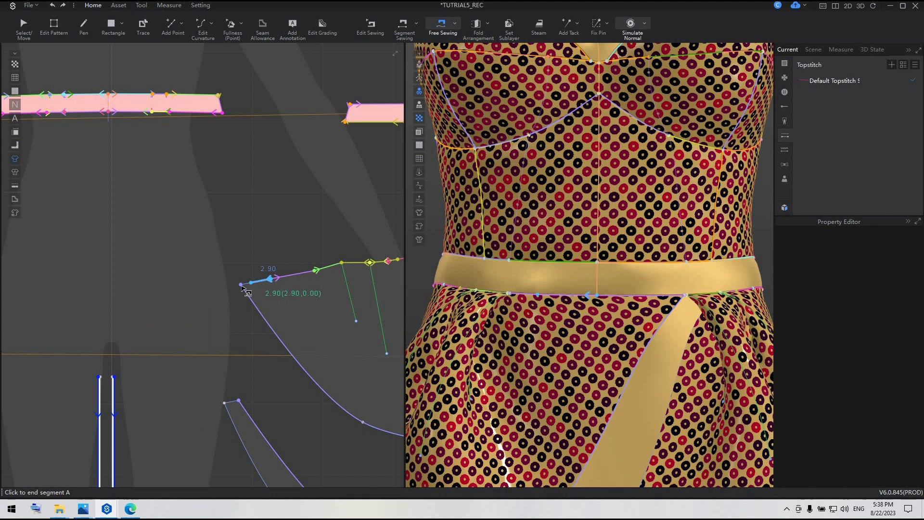
{"action": "left_click", "coordinate": [241, 285]}
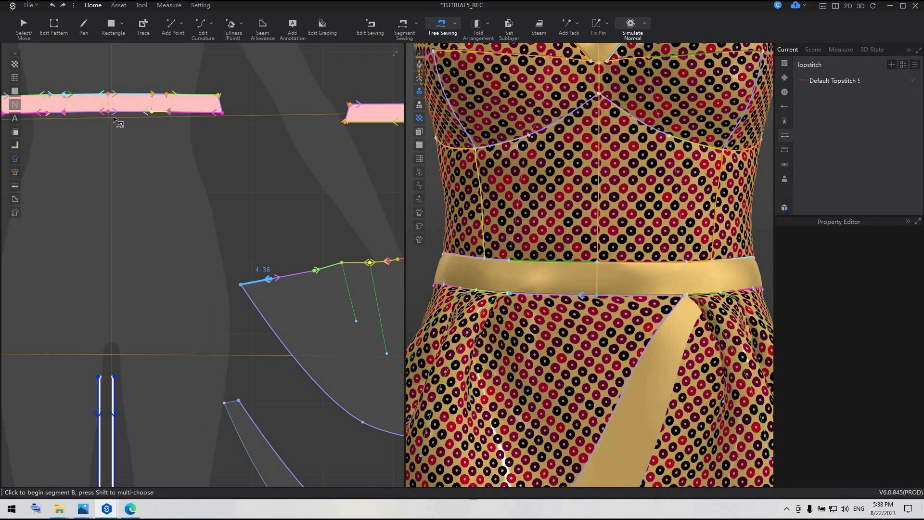
{"action": "left_click", "coordinate": [109, 114]}
{"action": "left_click", "coordinate": [78, 113]}
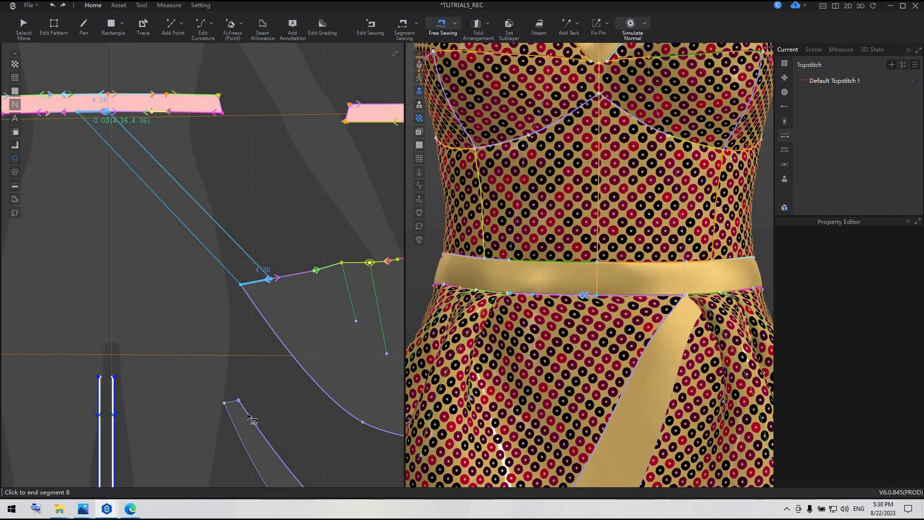
Free-sew the right hem band's narrow upper end to the waistband's lower edge, continuing from the end of the skirt panel's seam.
{"action": "left_click", "coordinate": [225, 403]}
{"action": "left_click", "coordinate": [239, 400]}
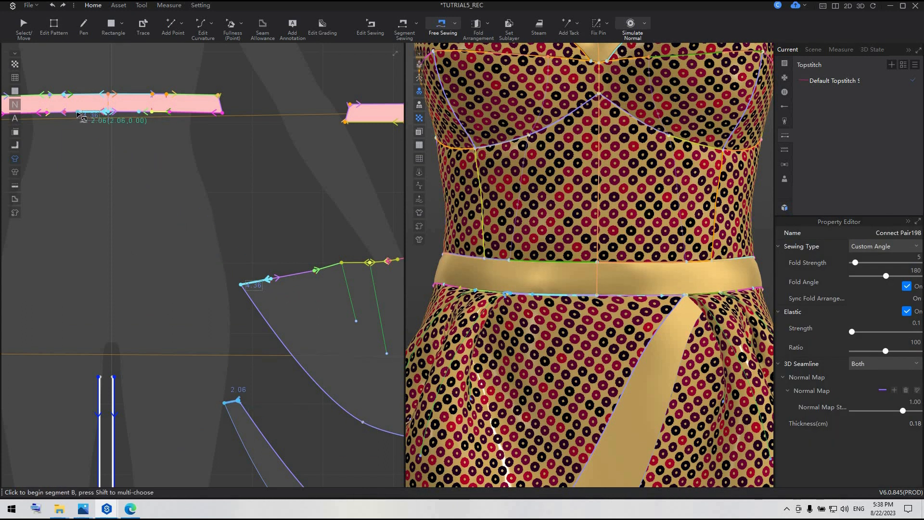
{"action": "left_click", "coordinate": [79, 114]}
{"action": "scroll", "coordinate": [73, 117], "scroll_direction": "up", "scroll_amount": 4}
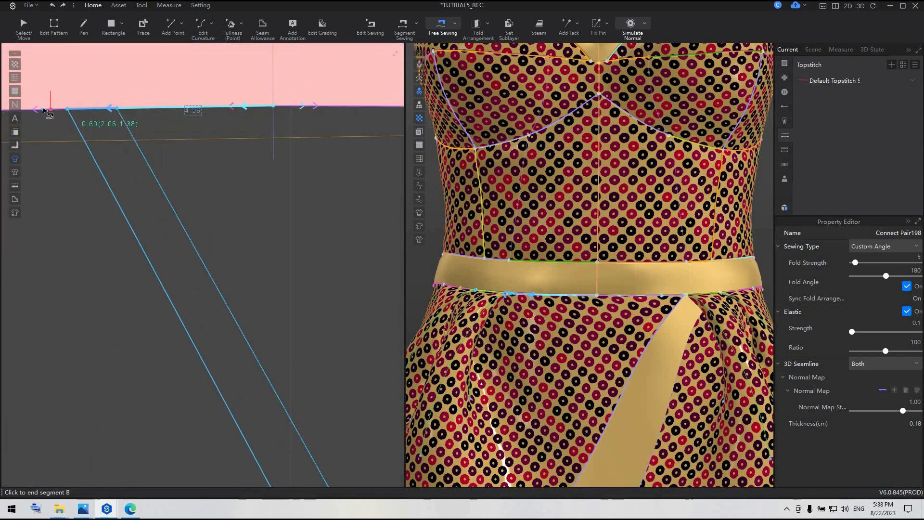
{"action": "left_click", "coordinate": [295, 182]}
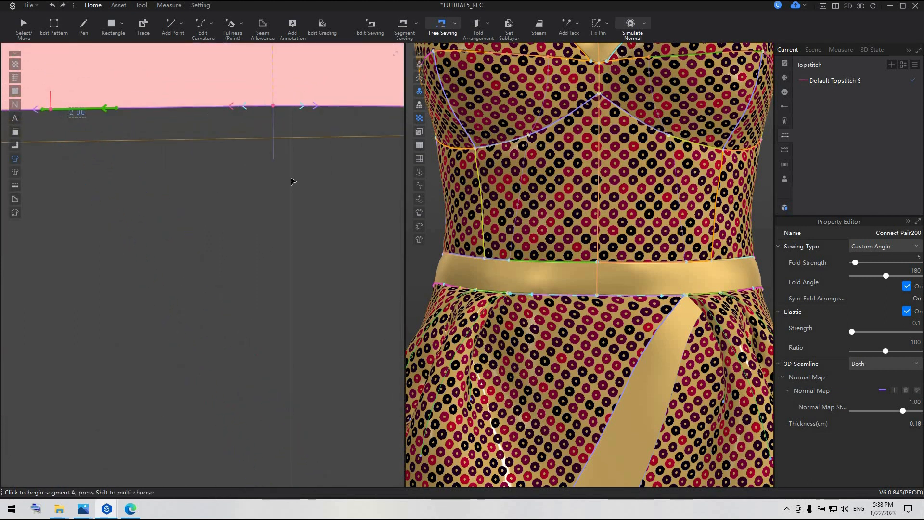
Simulate the garment with the new waistband seams, stop the simulation and save the project.
{"action": "key", "text": "space"}
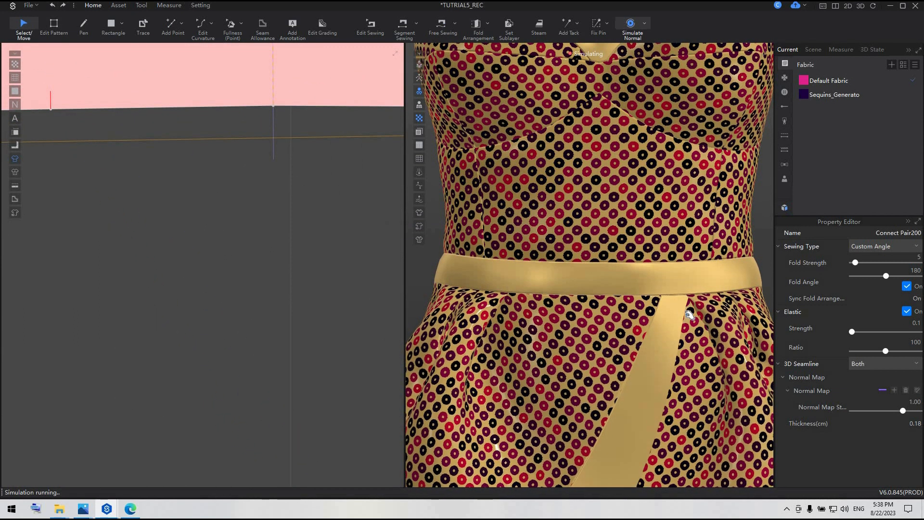
{"action": "scroll", "coordinate": [689, 320], "scroll_direction": "down", "scroll_amount": 5}
{"action": "key", "text": "space"}
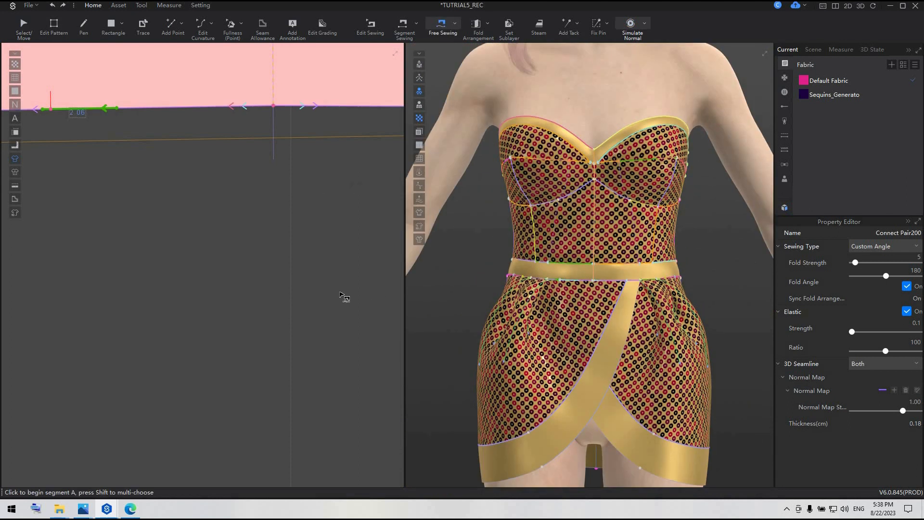
{"action": "left_click", "coordinate": [23, 25]}
{"action": "left_click", "coordinate": [314, 289]}
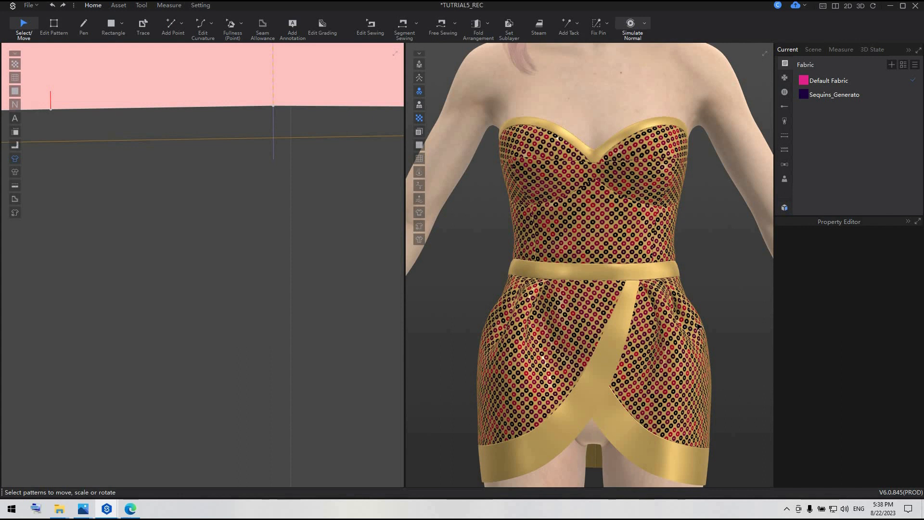
{"action": "key", "text": "ctrl+s"}
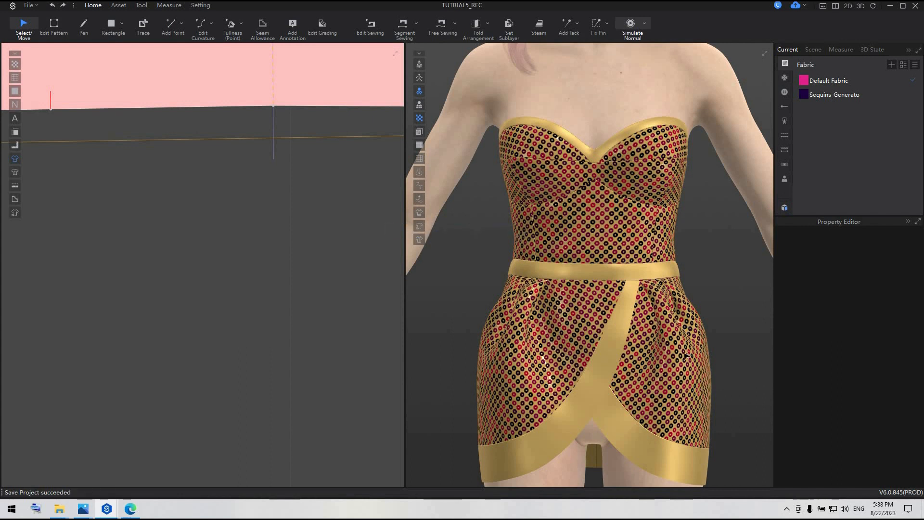
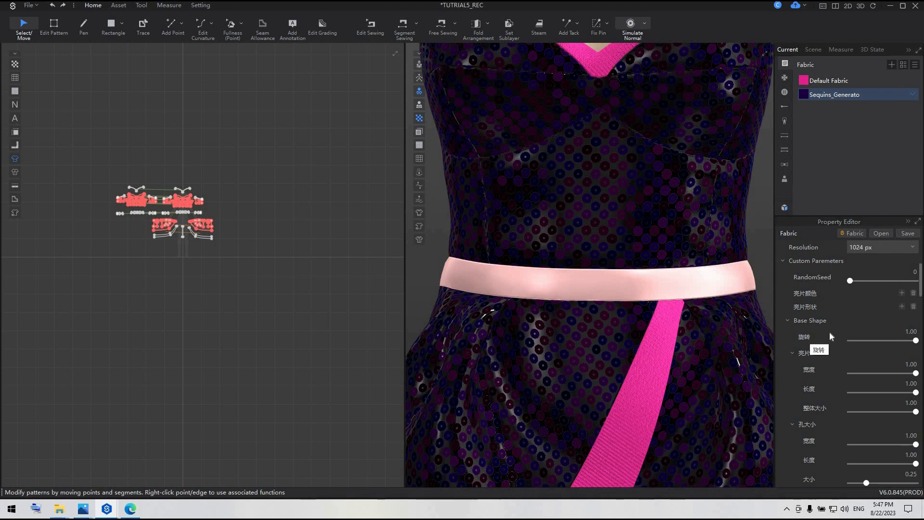
Set the sequin fabric's RandomSeed to 32726.
{"action": "scroll", "coordinate": [830, 336], "scroll_direction": "down", "scroll_amount": 2}
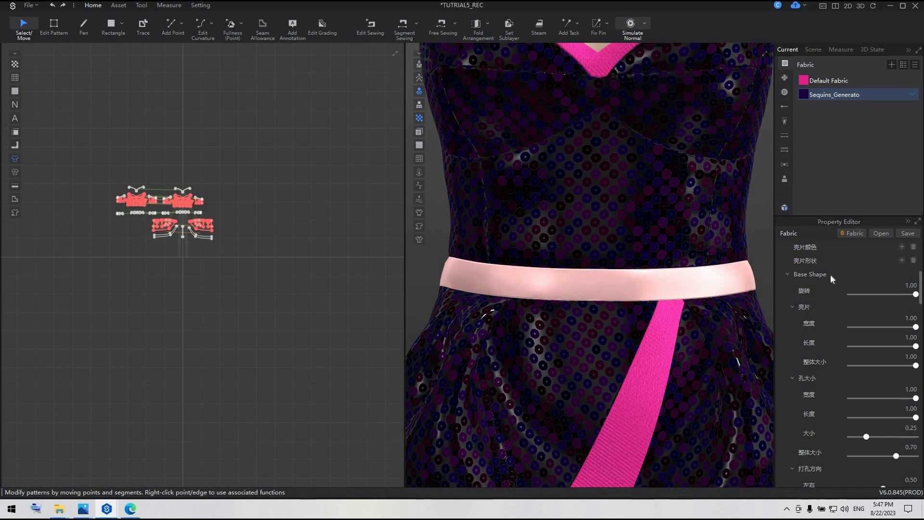
{"action": "scroll", "coordinate": [831, 275], "scroll_direction": "up", "scroll_amount": 3}
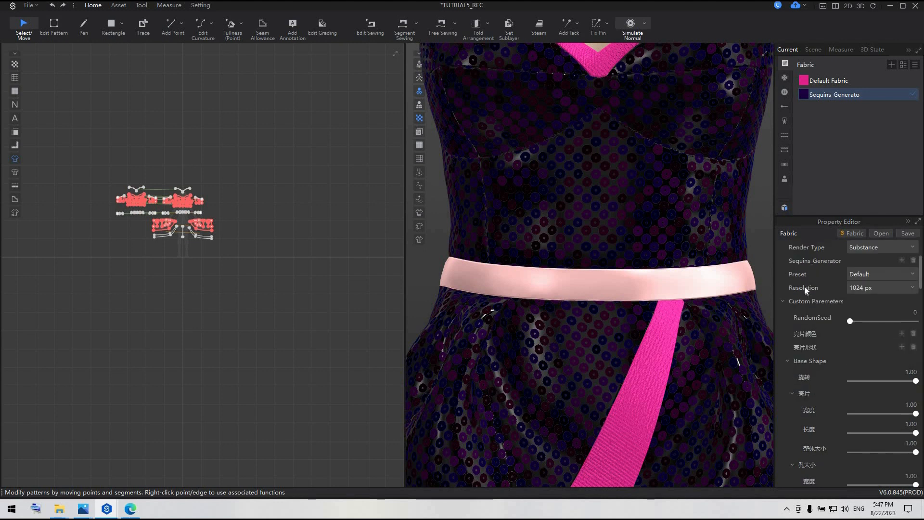
{"action": "left_click", "coordinate": [892, 288]}
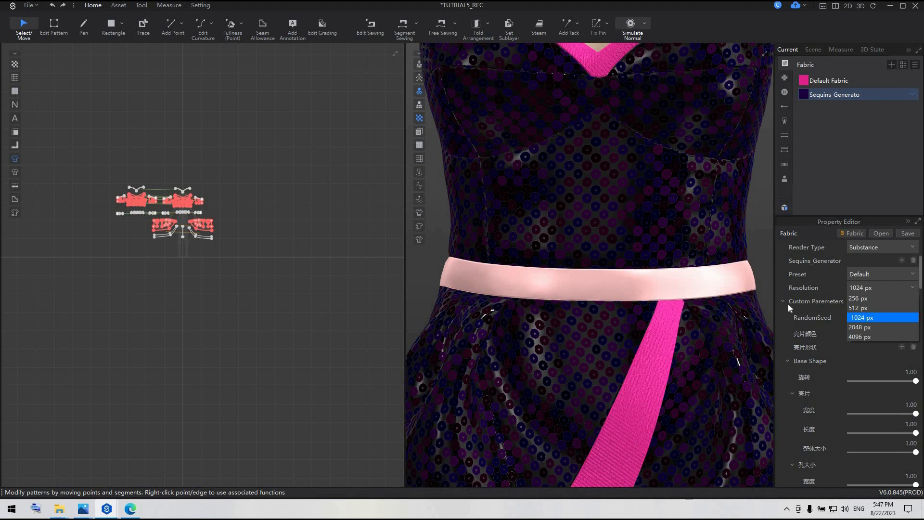
{"action": "left_click", "coordinate": [836, 342]}
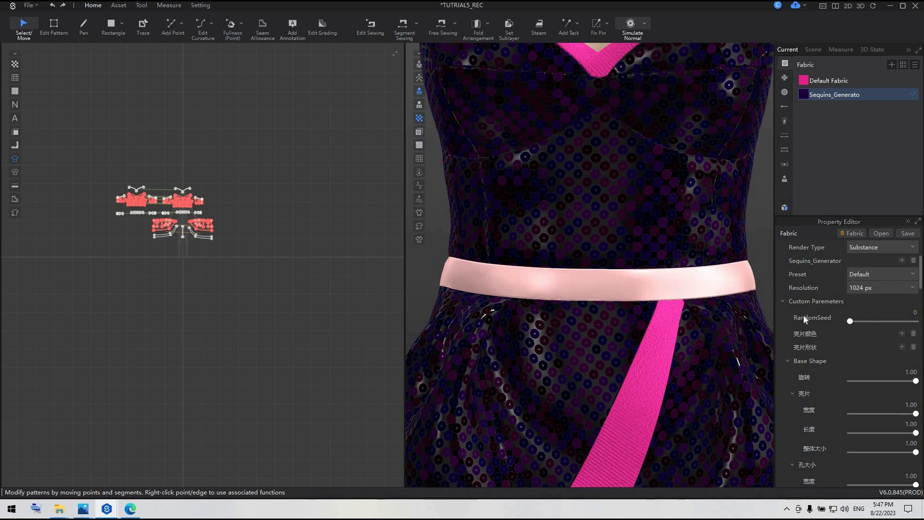
{"action": "left_click_drag", "start_coordinate": [851, 321], "coordinate": [917, 321]}
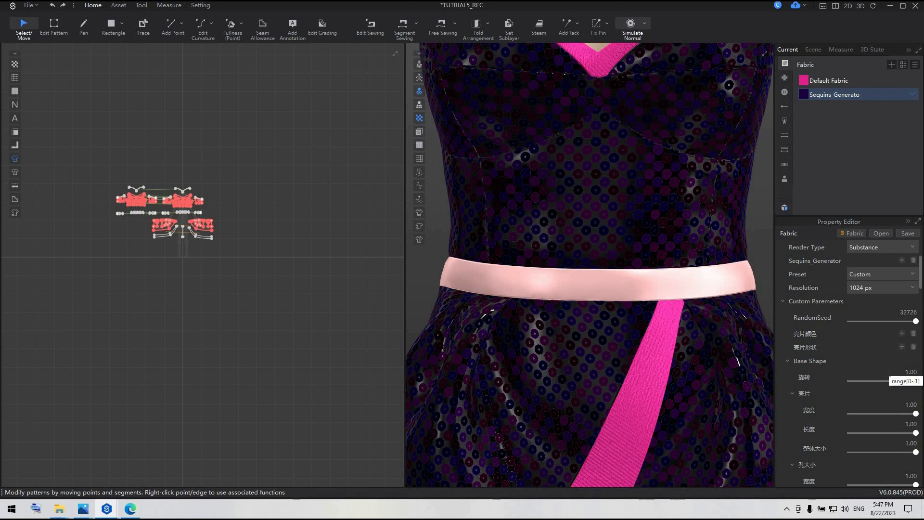
Set the sequin hole size (孔大小) to width 0.70, length 0.74 and size 0.77.
{"action": "scroll", "coordinate": [856, 382], "scroll_direction": "down", "scroll_amount": 1}
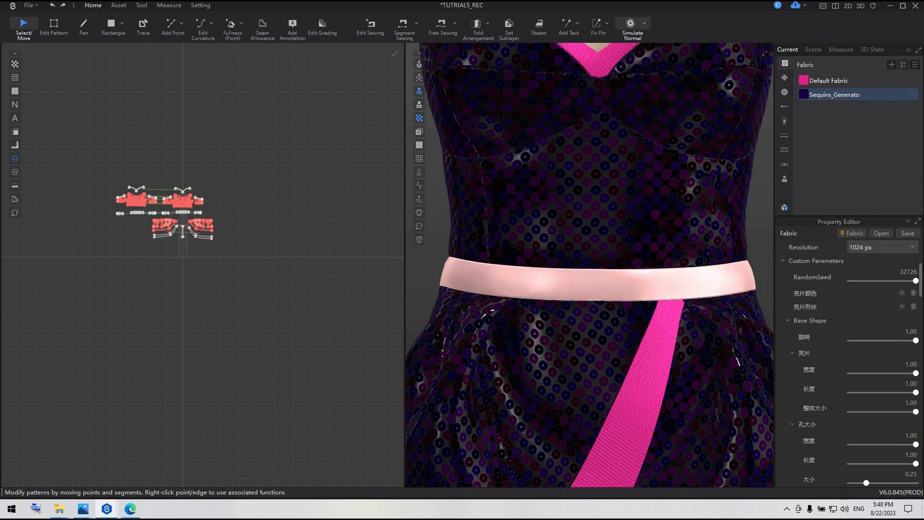
{"action": "scroll", "coordinate": [886, 412], "scroll_direction": "down", "scroll_amount": 2}
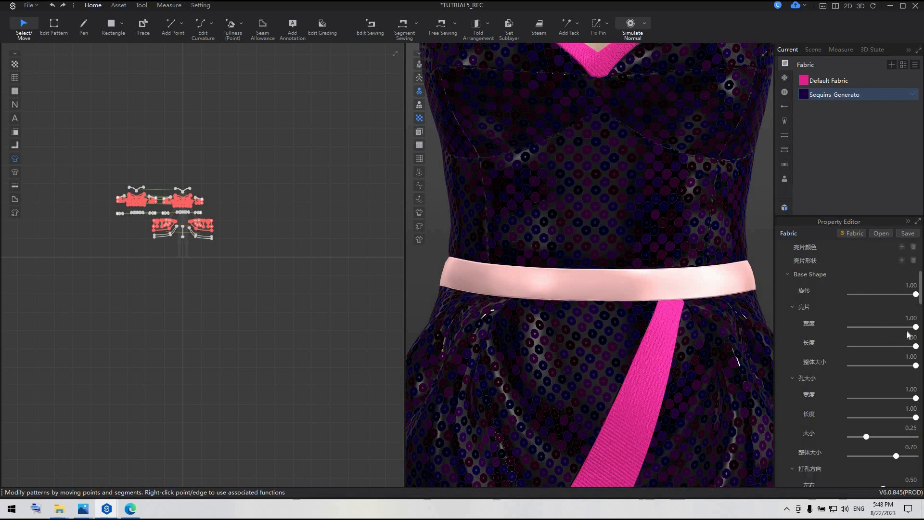
{"action": "left_click", "coordinate": [911, 389]}
{"action": "type", "text": "0.70"}
{"action": "key", "text": "Return"}
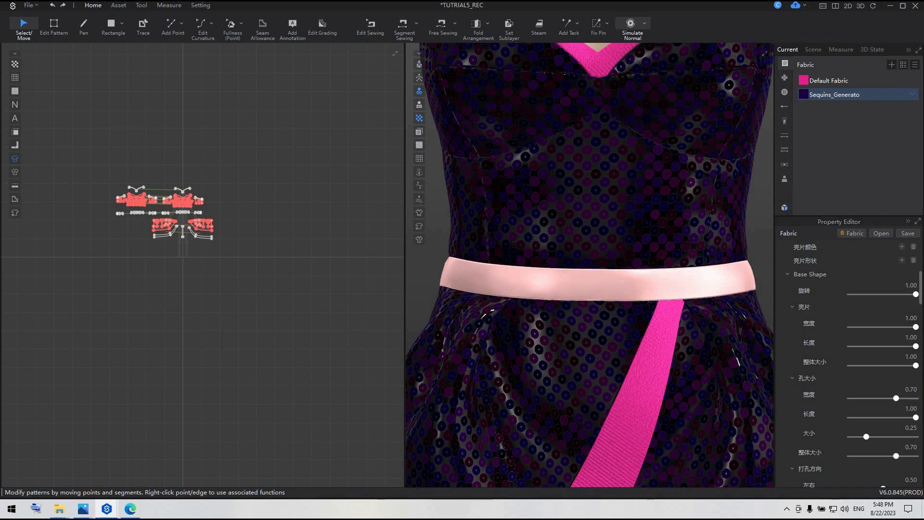
{"action": "double_click", "coordinate": [911, 408]}
{"action": "type", "text": "0.74"}
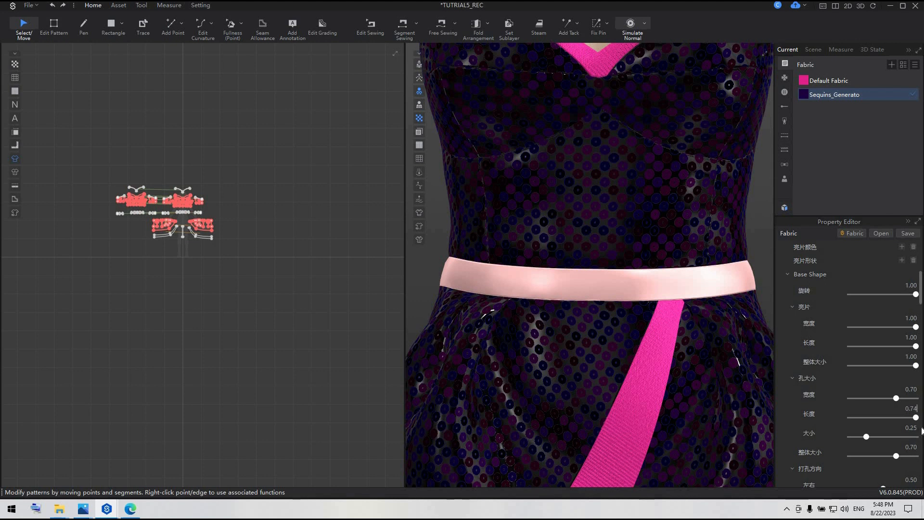
{"action": "key", "text": "Tab"}
{"action": "left_click_drag", "start_coordinate": [910, 428], "coordinate": [917, 428]}
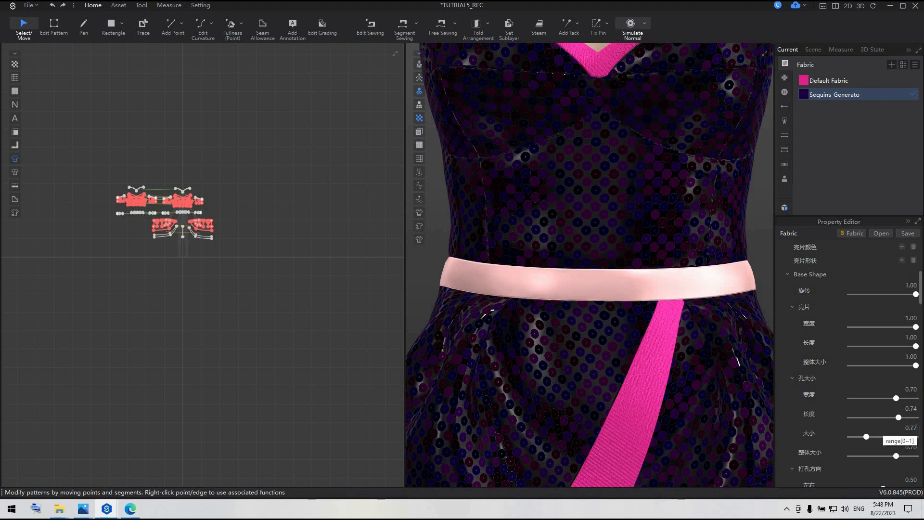
{"action": "key", "text": "Return"}
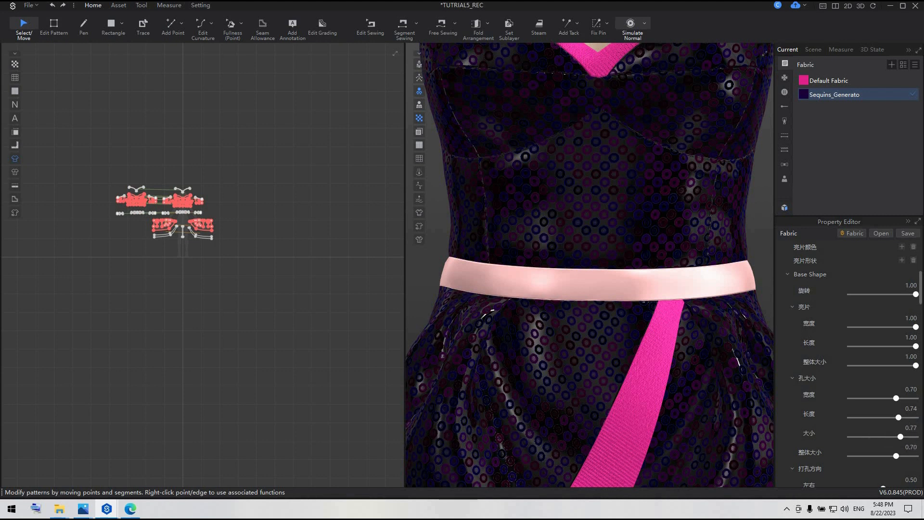
Set the base shape's overall size (整体大小) below the hole settings to 0.90.
{"action": "left_click", "coordinate": [915, 447]}
{"action": "left_click", "coordinate": [916, 447]}
{"action": "type", "text": ".9"}
{"action": "key", "text": "Return"}
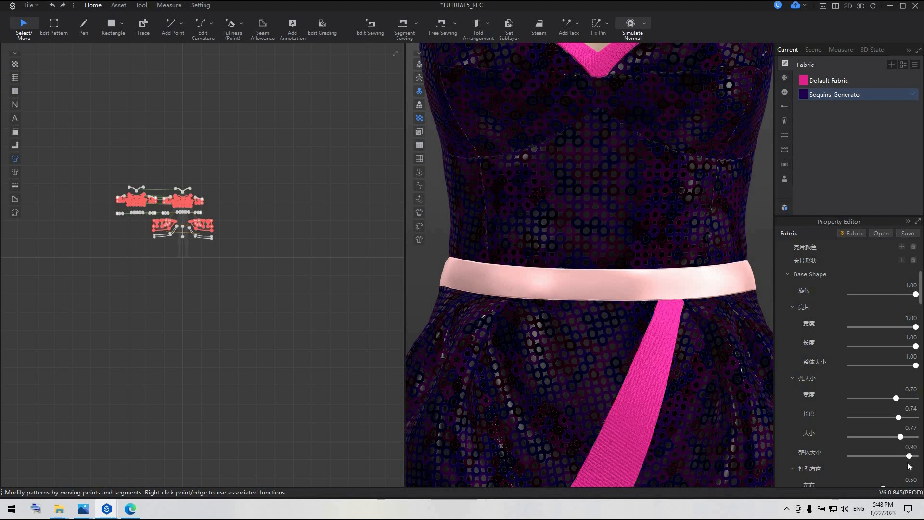
Set the punching direction (打孔方向) of the sequin holes to 0.45 left-right and 0.12 up-down.
{"action": "scroll", "coordinate": [922, 419], "scroll_direction": "down", "scroll_amount": 2}
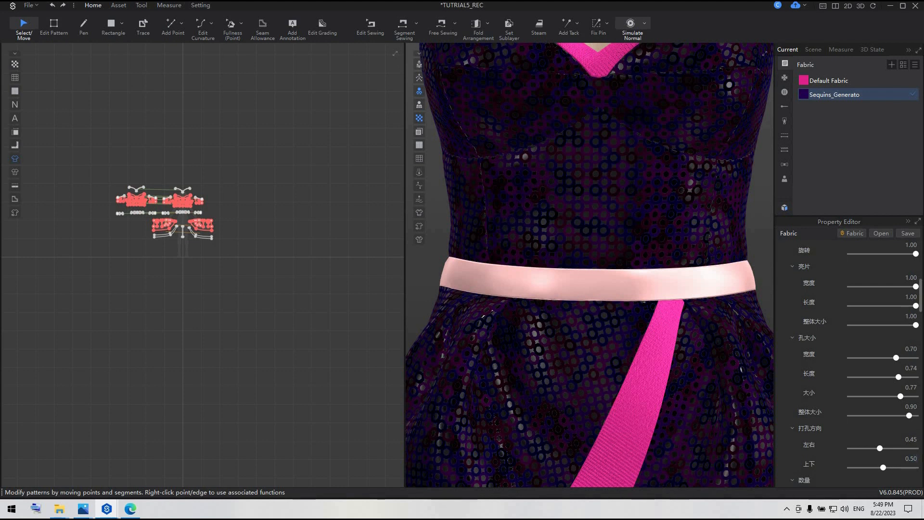
{"action": "type", "text": ".12"}
{"action": "key", "text": "Return"}
{"action": "scroll", "coordinate": [582, 212], "scroll_direction": "up", "scroll_amount": 3}
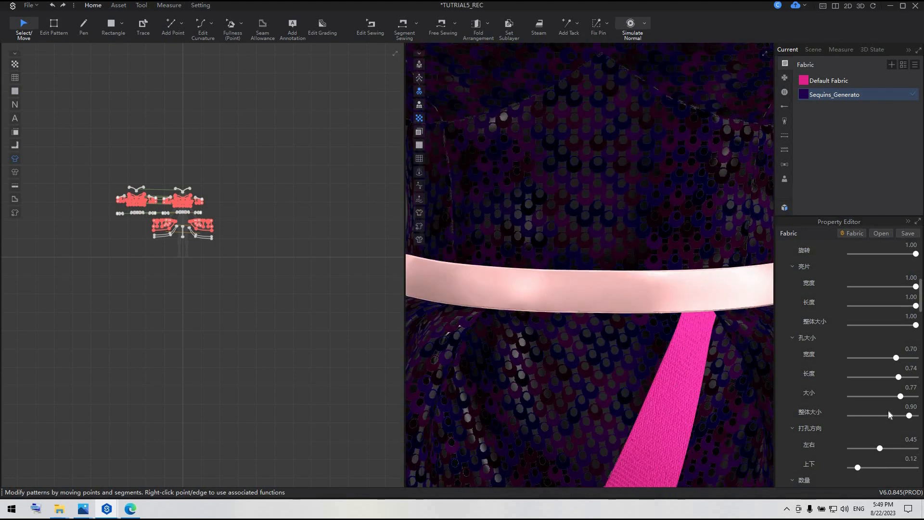
Set the random sequin direction (亮片方向随机) to 0.83.
{"action": "scroll", "coordinate": [888, 412], "scroll_direction": "down", "scroll_amount": 3}
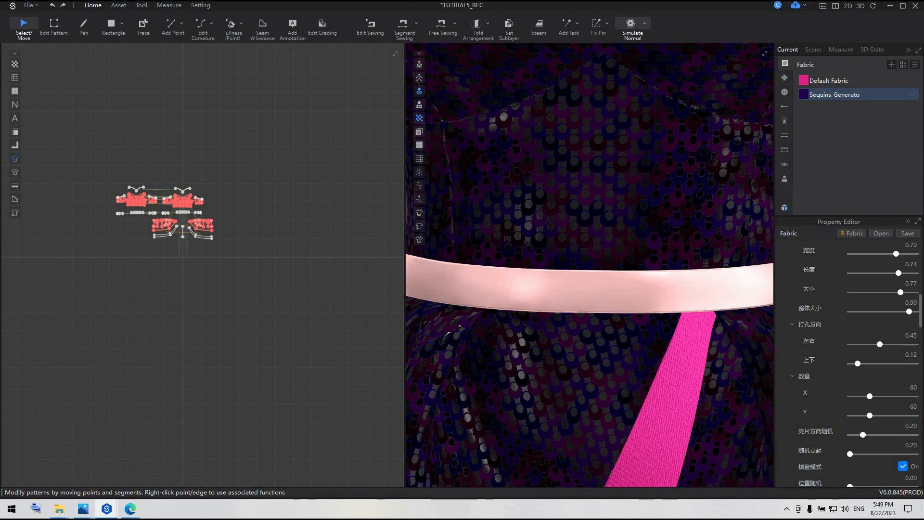
{"action": "left_click", "coordinate": [917, 426]}
{"action": "key", "text": "BackSpace"}
{"action": "key", "text": "BackSpace"}
{"action": "type", "text": "83"}
{"action": "key", "text": "Return"}
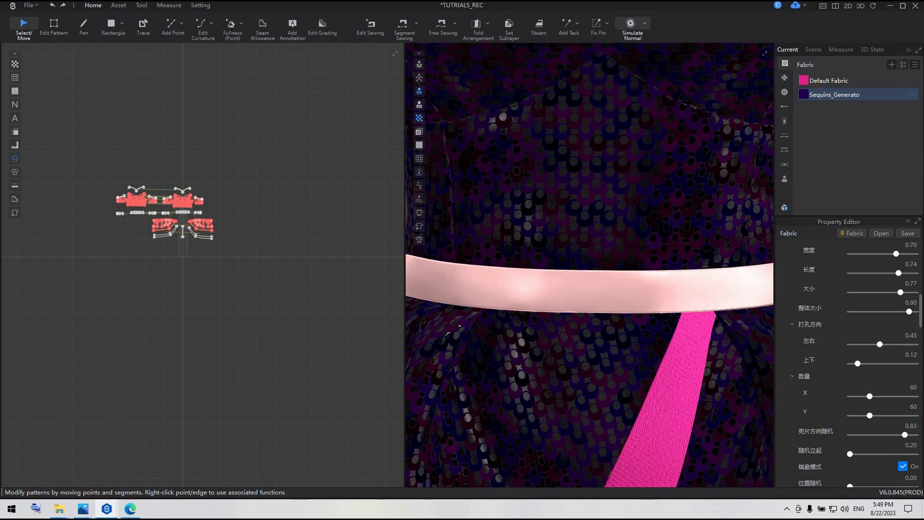
Set the roughness (粗糙度) in the fabric's technical parameters to 0.81.
{"action": "scroll", "coordinate": [900, 381], "scroll_direction": "down", "scroll_amount": 5}
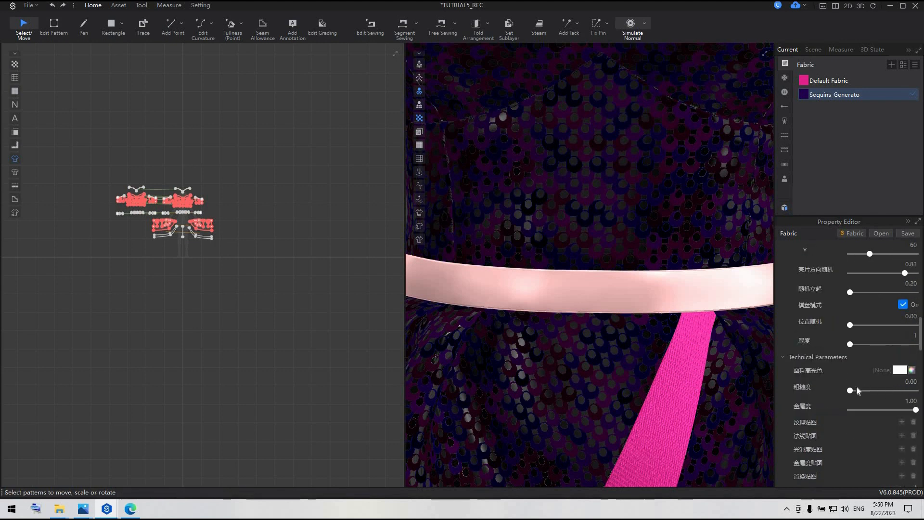
{"action": "left_click_drag", "start_coordinate": [850, 391], "coordinate": [893, 391]}
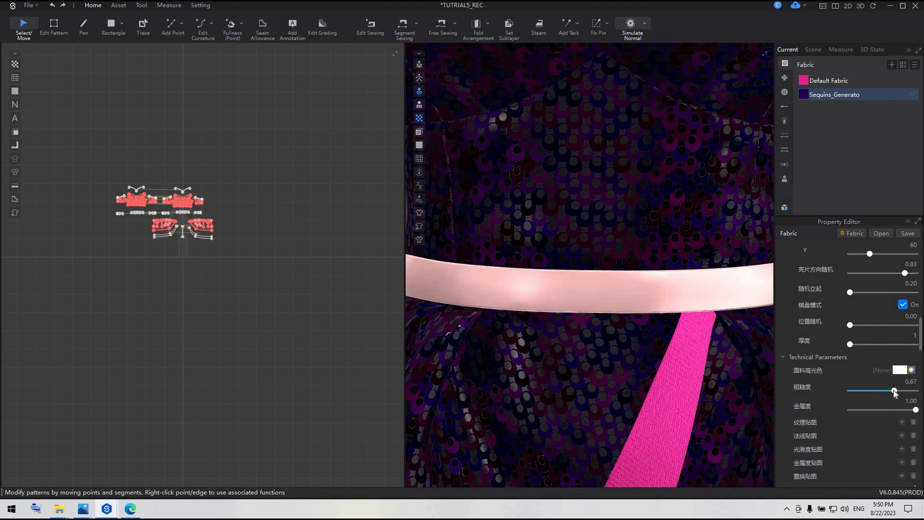
{"action": "left_click_drag", "start_coordinate": [917, 382], "coordinate": [904, 382]}
{"action": "type", "text": "0"}
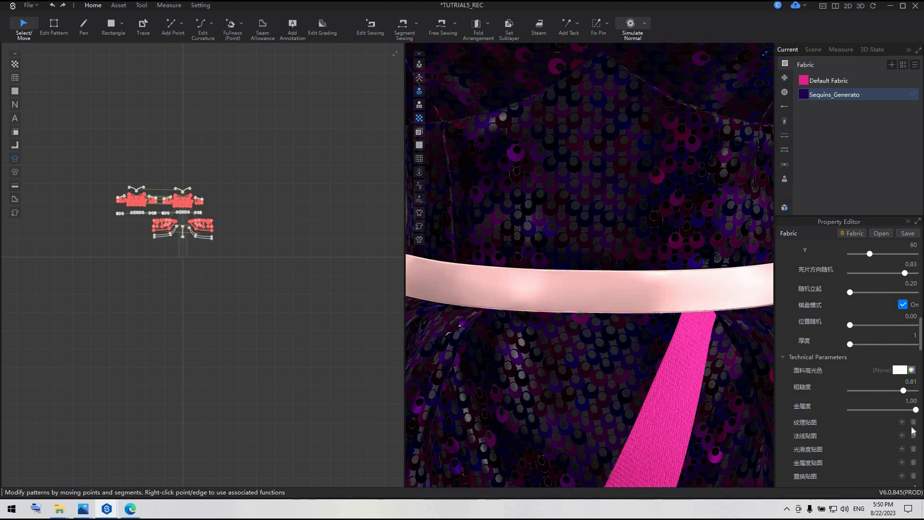
Change the sequins' second hue (颜色色相2) to the pale pink palette color F4BCEC.
{"action": "scroll", "coordinate": [911, 427], "scroll_direction": "down", "scroll_amount": 3}
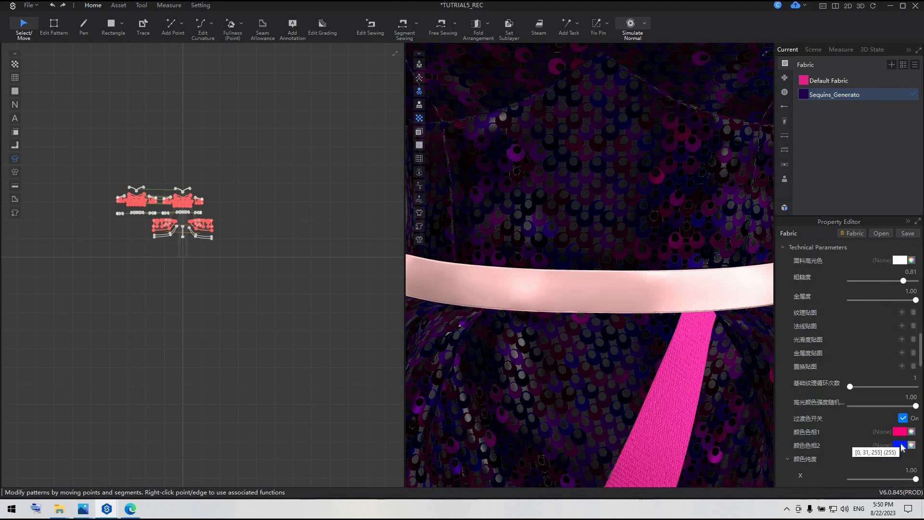
{"action": "left_click", "coordinate": [900, 446]}
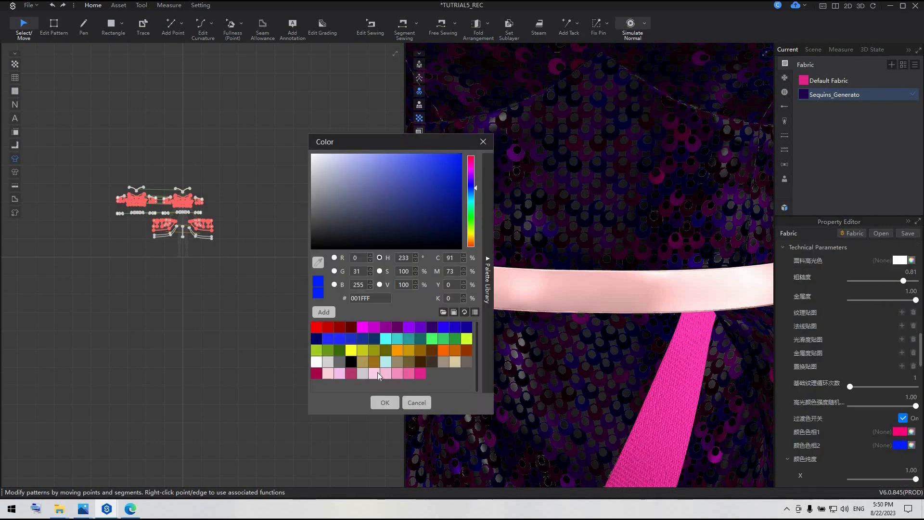
{"action": "left_click", "coordinate": [399, 373]}
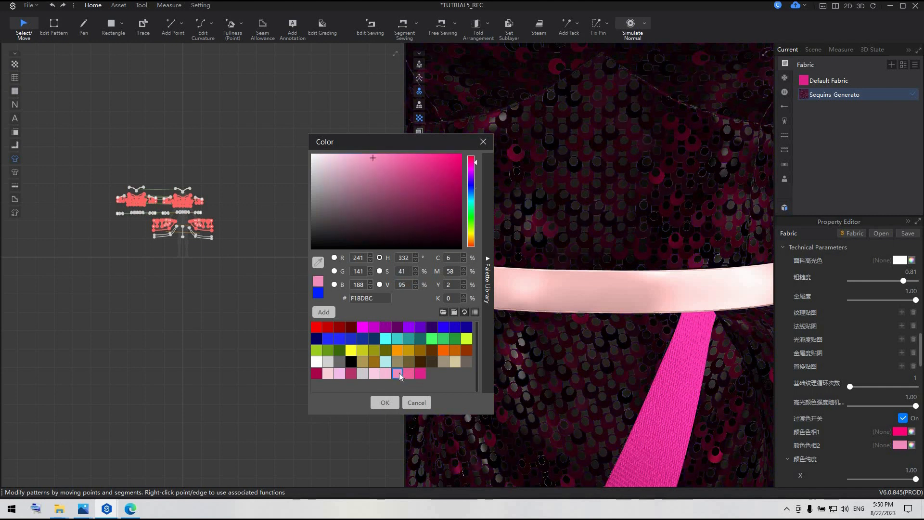
{"action": "left_click", "coordinate": [337, 372]}
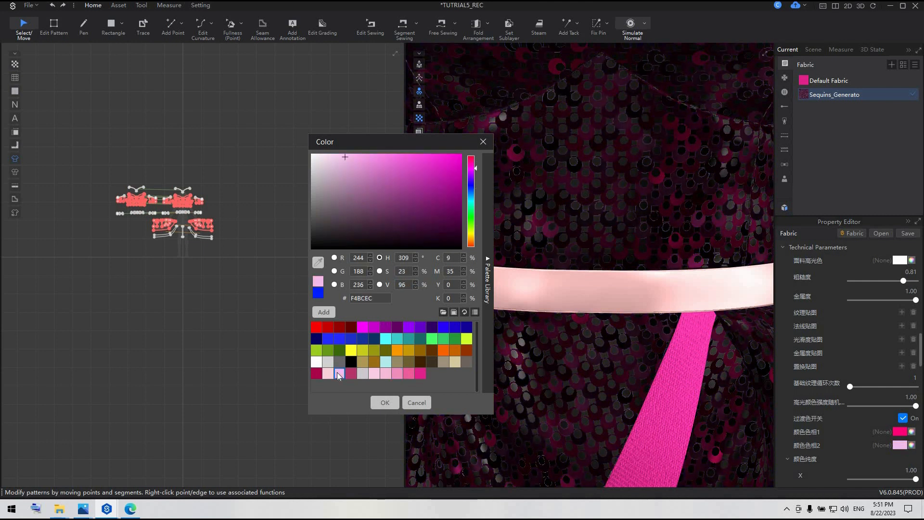
{"action": "left_click", "coordinate": [383, 403]}
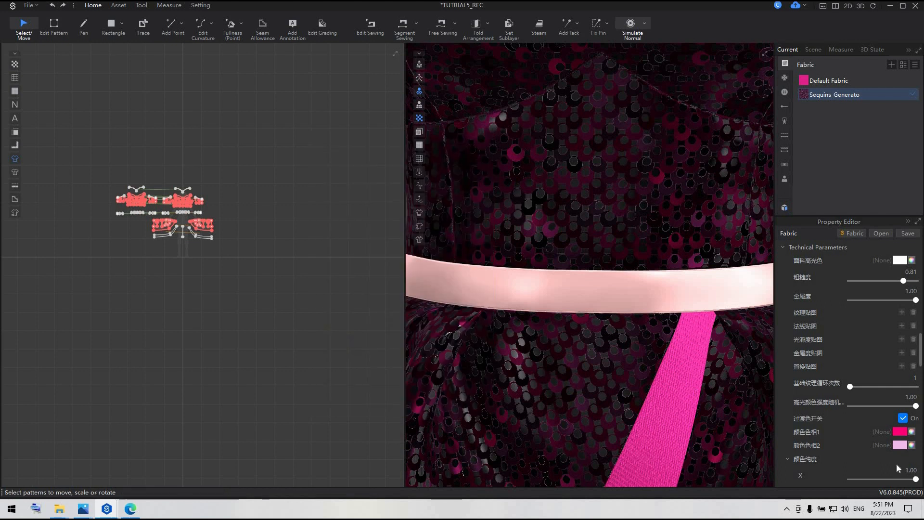
Set the color purity (颜色纯度) of the sequins to X 0.91 and Y 0.18.
{"action": "scroll", "coordinate": [881, 457], "scroll_direction": "down", "scroll_amount": 3}
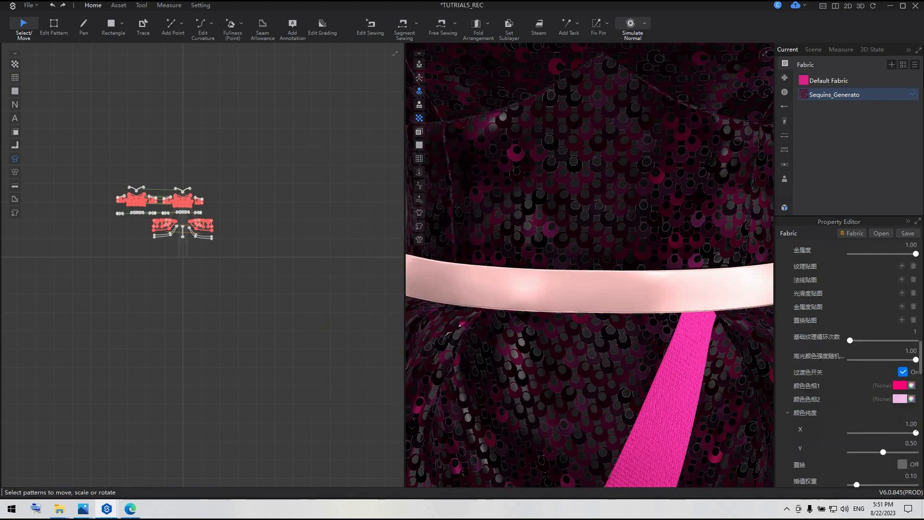
{"action": "left_click", "coordinate": [911, 424]}
{"action": "type", "text": "0.91"}
{"action": "key", "text": "Return"}
Turn on the 置换 option and set the interpolation weight (插值权重) to 0.66.
{"action": "scroll", "coordinate": [904, 433], "scroll_direction": "down", "scroll_amount": 2}
{"action": "left_click", "coordinate": [903, 418]}
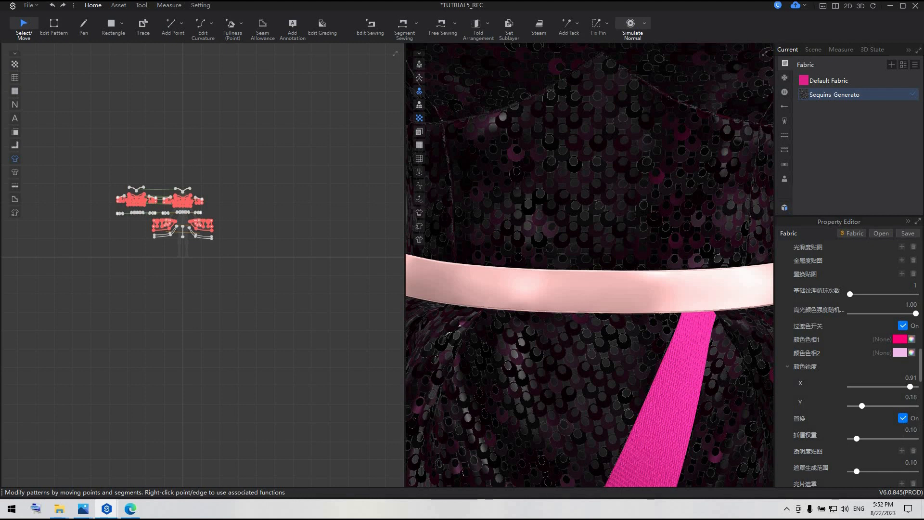
{"action": "double_click", "coordinate": [911, 430]}
{"action": "type", "text": "0.66"}
{"action": "key", "text": "Return"}
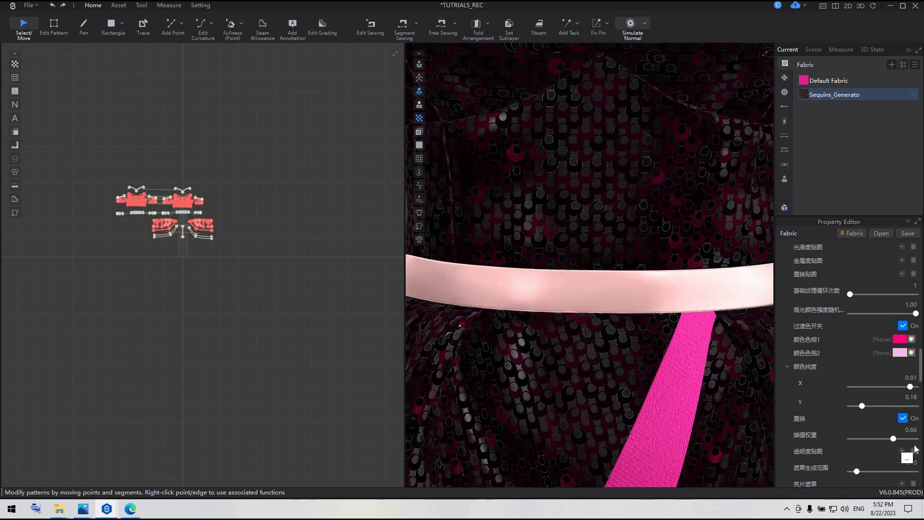
Set the mask generation range (遮罩生成范围) to 0.46.
{"action": "scroll", "coordinate": [915, 449], "scroll_direction": "down", "scroll_amount": 1}
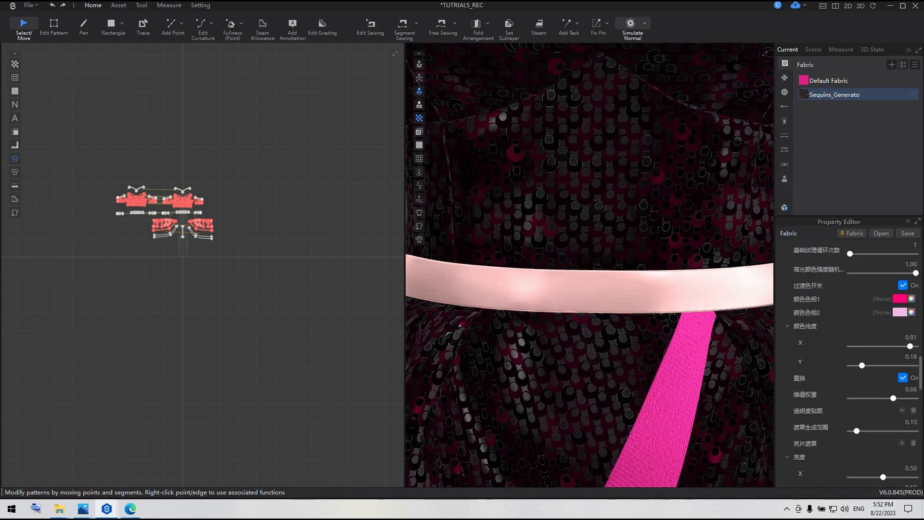
{"action": "left_click", "coordinate": [914, 422]}
{"action": "left_click", "coordinate": [916, 422]}
{"action": "key", "text": "BackSpace"}
{"action": "key", "text": "Return"}
Set the X value of the sequins' brightness (亮度) to 0.69.
{"action": "scroll", "coordinate": [916, 430], "scroll_direction": "down", "scroll_amount": 2}
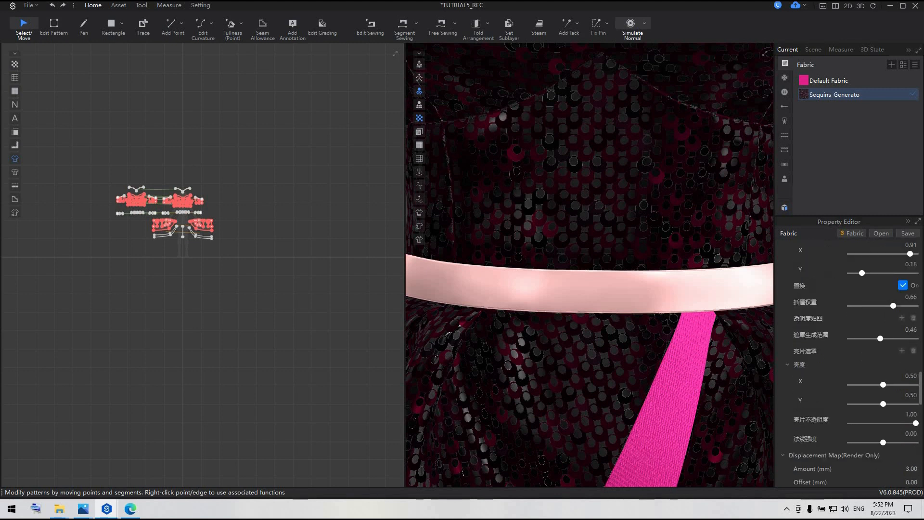
{"action": "key", "text": "BackSpace"}
{"action": "key", "text": "BackSpace"}
{"action": "type", "text": "69"}
{"action": "key", "text": "Return"}
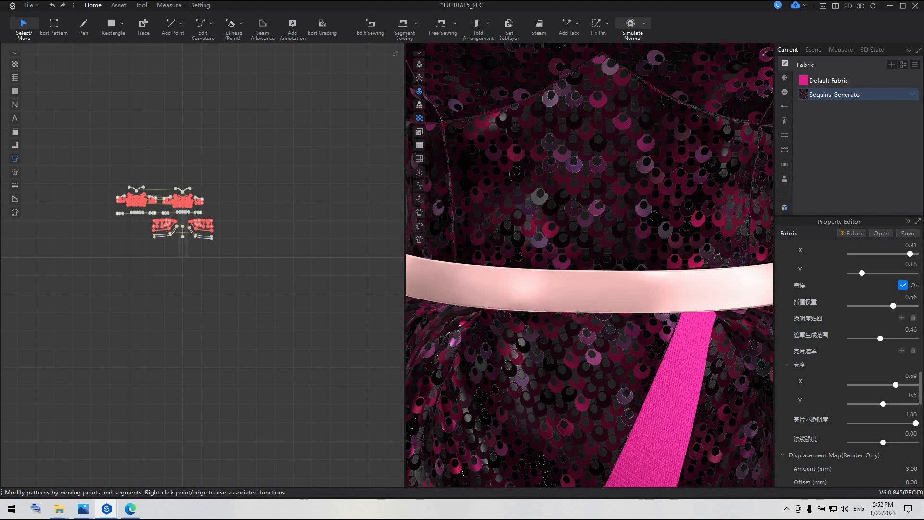
Set the brightness Y value to 0.86 and the normal strength (法线强度) to -0.21.
{"action": "key", "text": "BackSpace"}
{"action": "key", "text": "BackSpace"}
{"action": "type", "text": "6"}
{"action": "key", "text": "Return"}
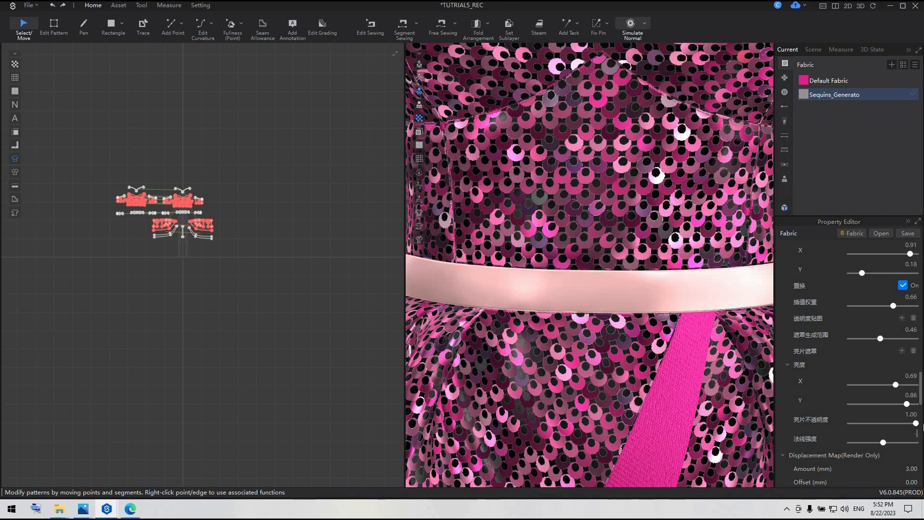
{"action": "type", "text": ".21"}
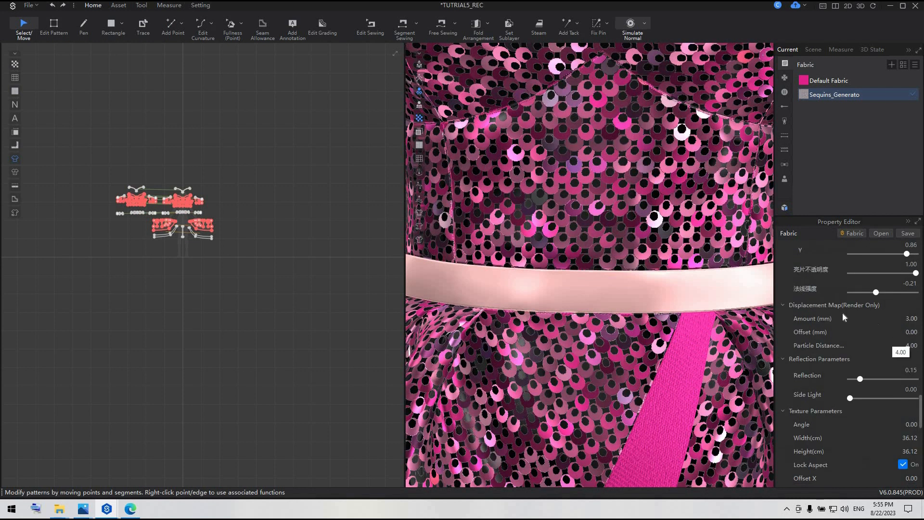
Set the displacement map's amount to 5 mm and its particle distance to 2.
{"action": "left_click", "coordinate": [916, 320]}
{"action": "type", "text": "5"}
{"action": "left_click", "coordinate": [915, 346]}
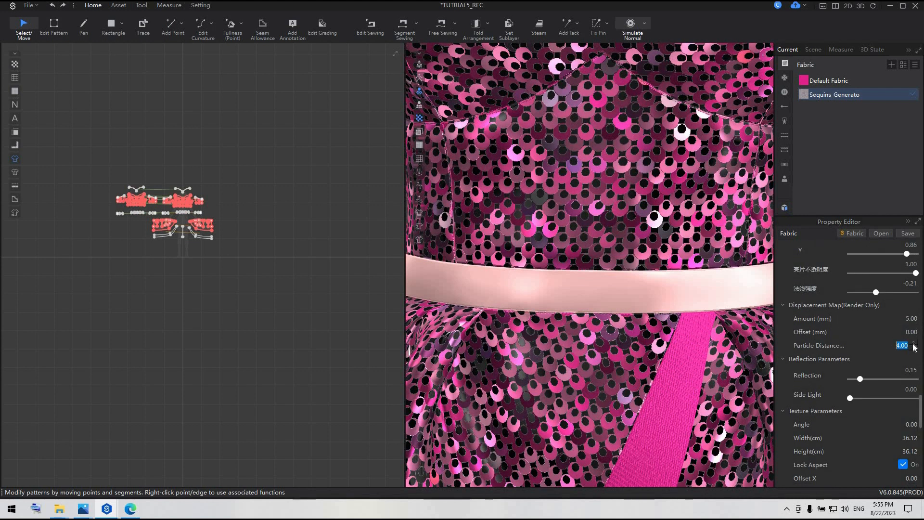
{"action": "type", "text": "2"}
{"action": "key", "text": "Return"}
Set the sequin fabric's Reflection to 0.75 and increase its Side Light.
{"action": "left_click", "coordinate": [911, 369]}
{"action": "type", "text": "0.75"}
{"action": "key", "text": "Tab"}
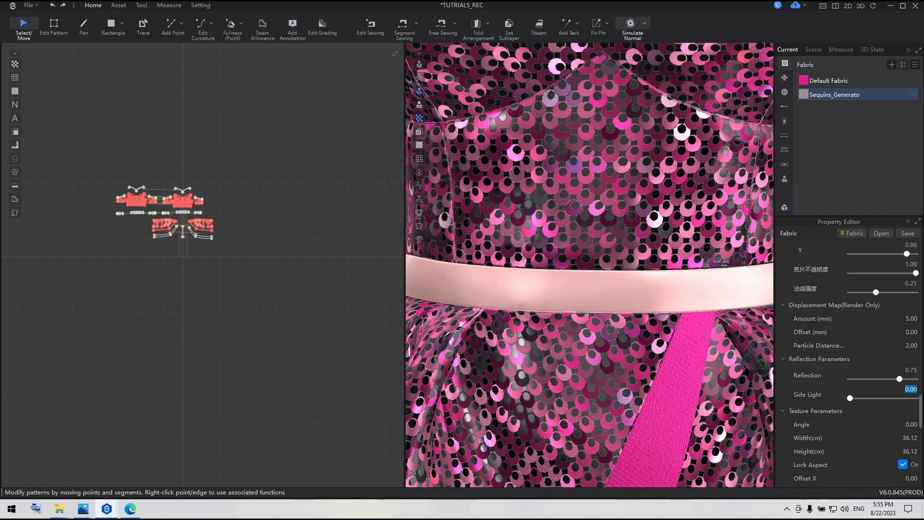
{"action": "type", "text": "0"}
{"action": "left_click", "coordinate": [891, 399]}
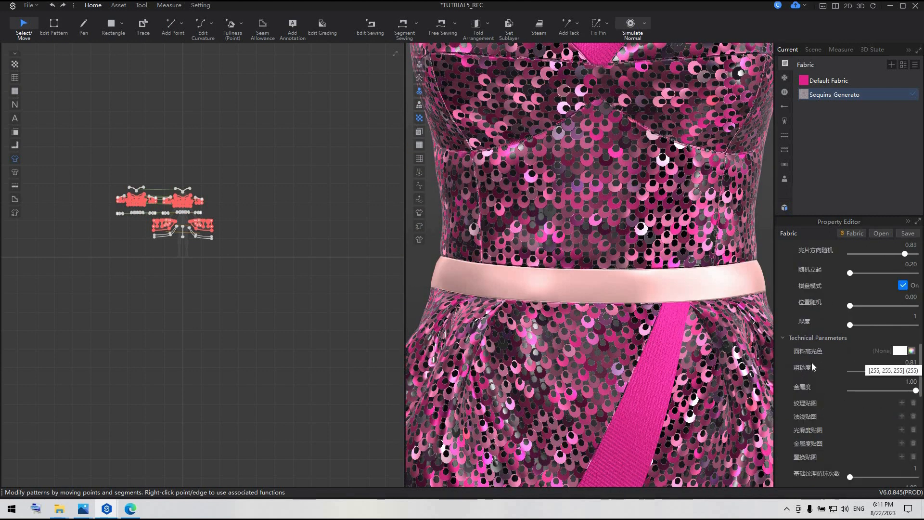
Set the sequins' fabric highlight color (面料高光色) to the saved pink E0218A.
{"action": "left_click", "coordinate": [899, 351]}
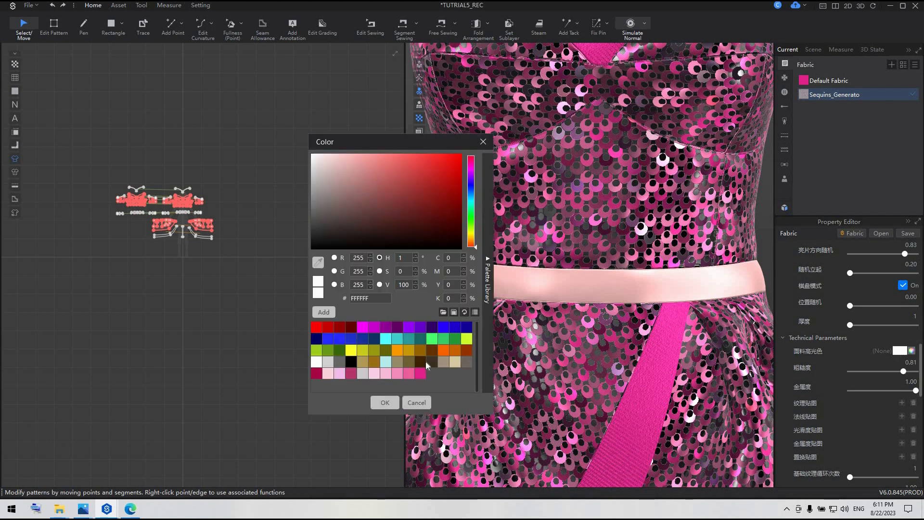
{"action": "left_click", "coordinate": [386, 375]}
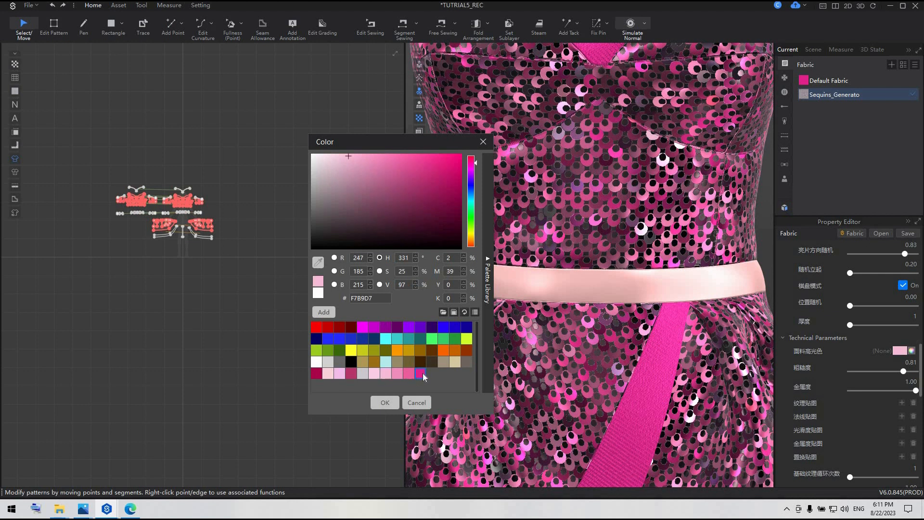
{"action": "left_click", "coordinate": [421, 374]}
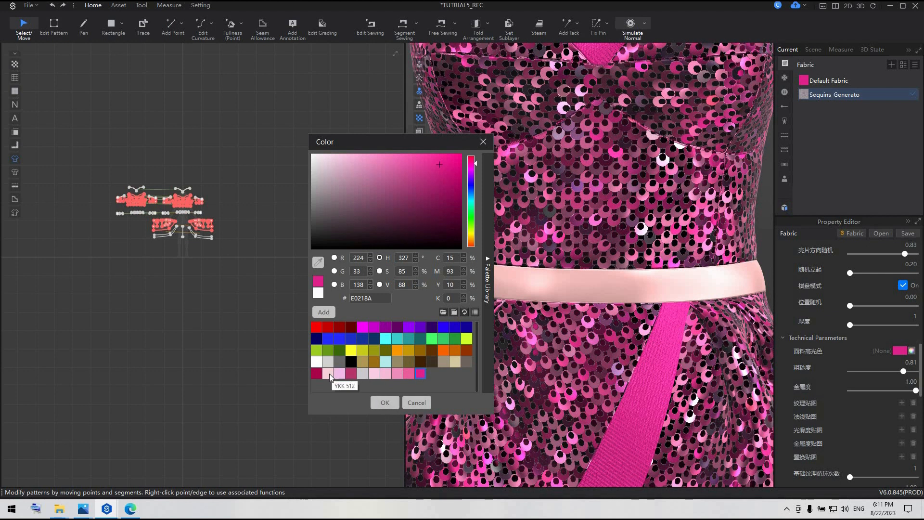
{"action": "key", "text": "Return"}
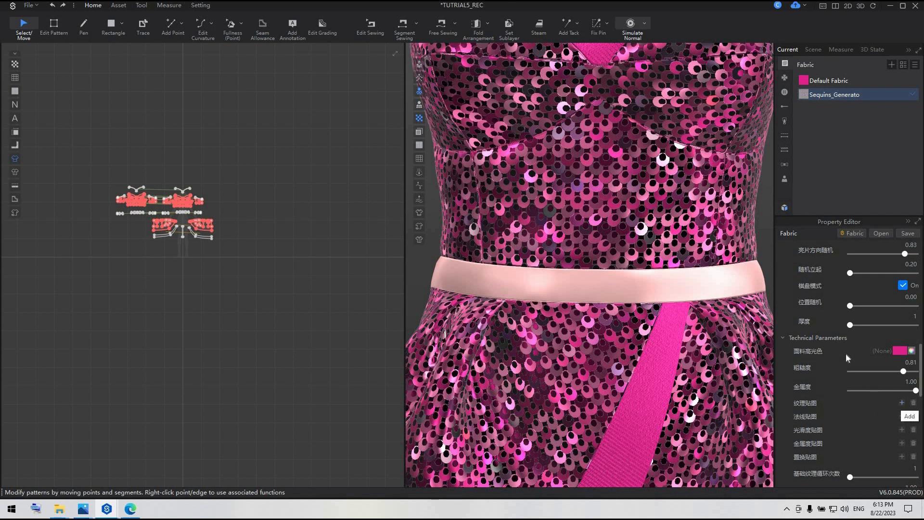
Load the image "texture" as the sequin fabric's texture map (纹理贴图) and check it on the dress.
{"action": "left_click", "coordinate": [902, 403]}
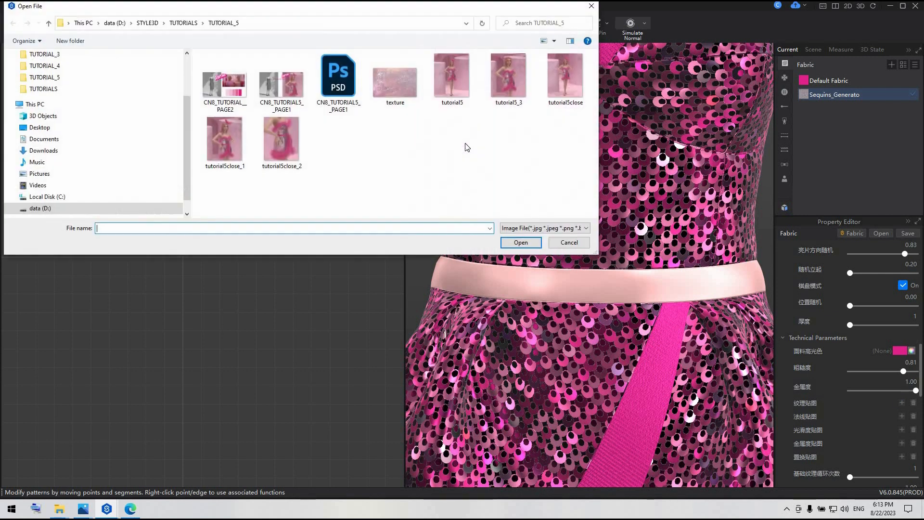
{"action": "left_click", "coordinate": [391, 84]}
{"action": "left_click", "coordinate": [527, 243]}
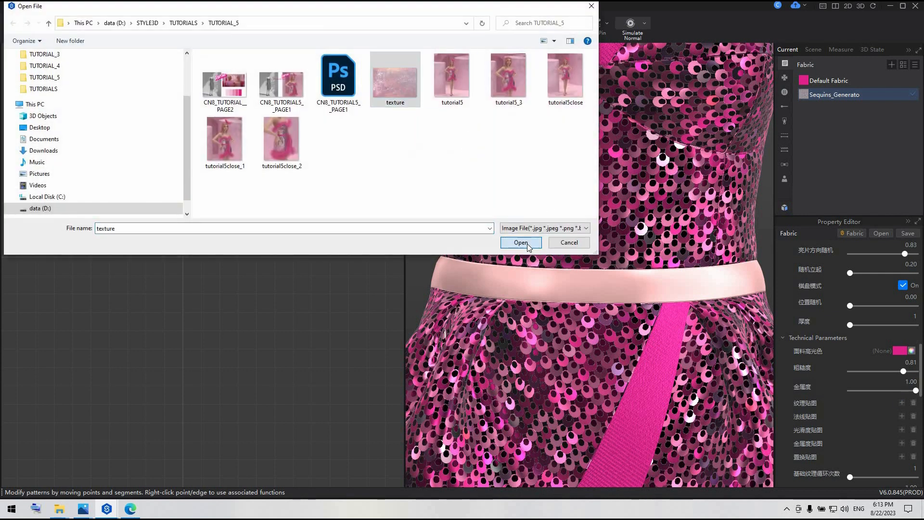
{"action": "scroll", "coordinate": [615, 294], "scroll_direction": "down", "scroll_amount": 5}
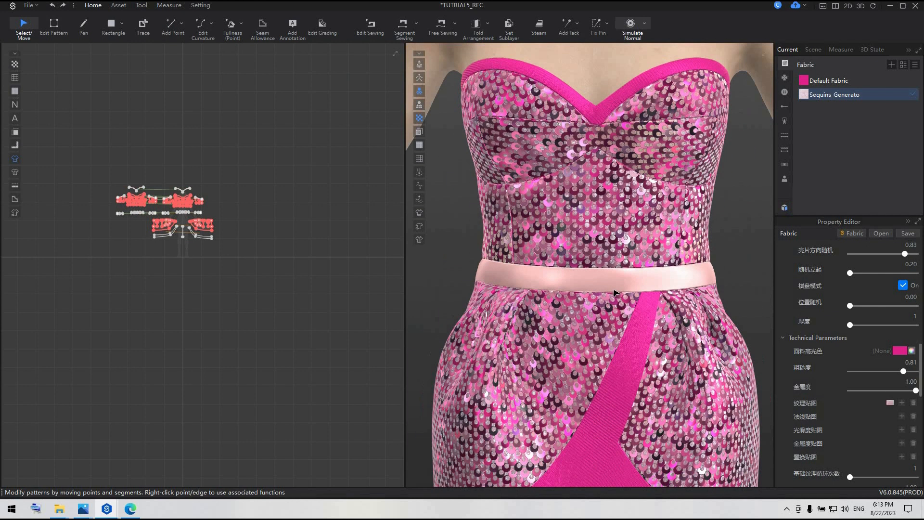
{"action": "scroll", "coordinate": [566, 291], "scroll_direction": "down", "scroll_amount": 1}
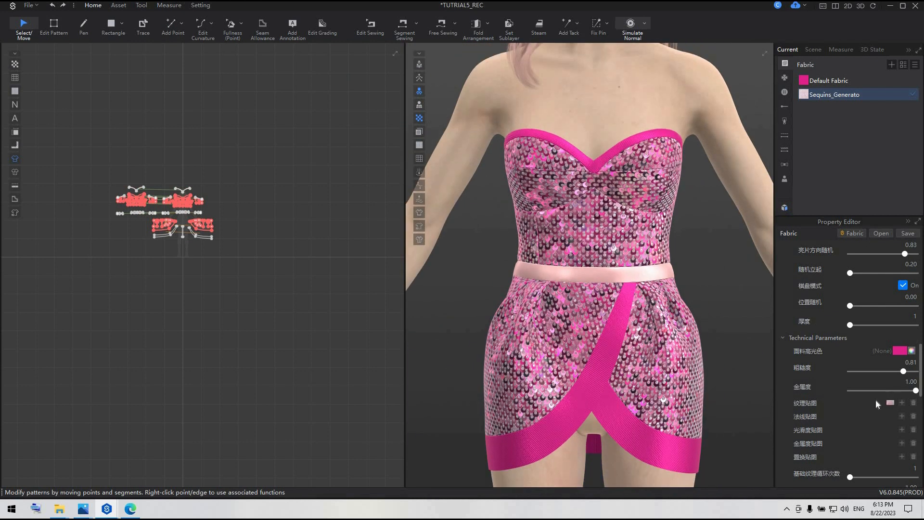
{"action": "scroll", "coordinate": [618, 281], "scroll_direction": "up", "scroll_amount": 8}
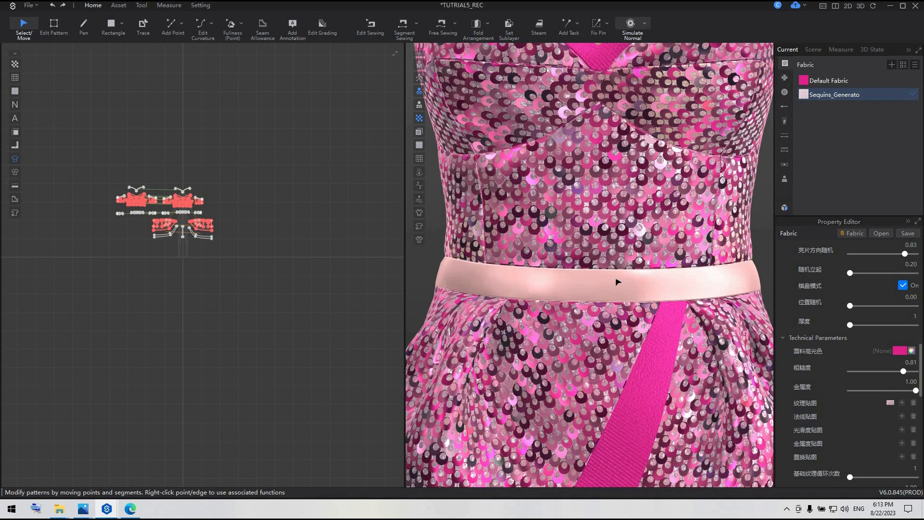
{"action": "scroll", "coordinate": [618, 281], "scroll_direction": "down", "scroll_amount": 4}
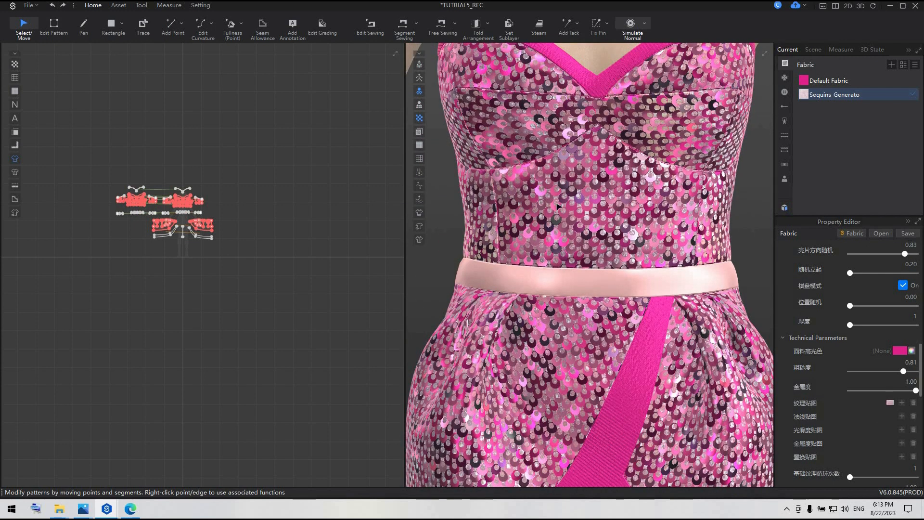
{"action": "middle_click_drag", "start_coordinate": [558, 207], "coordinate": [566, 313]}
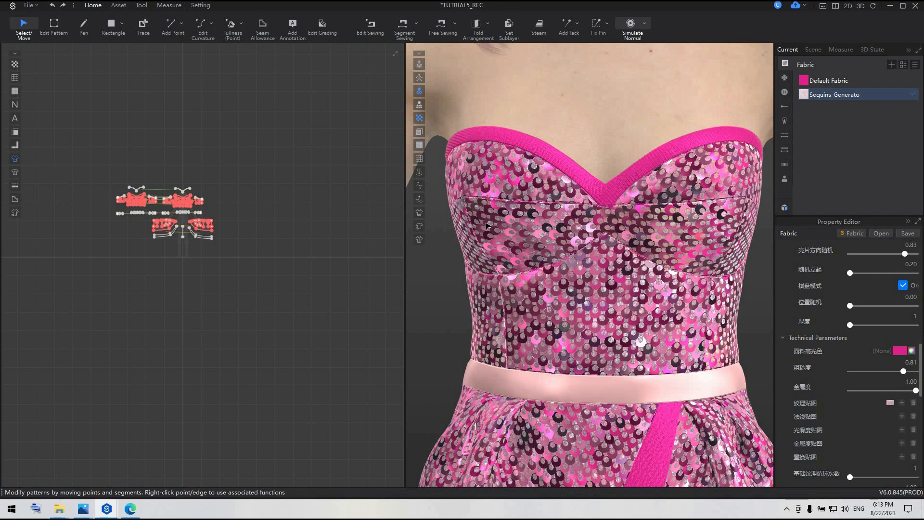
Use Edit Texture to adjust the sequin texture on the front bust patterns.
{"action": "scroll", "coordinate": [149, 173], "scroll_direction": "up", "scroll_amount": 5}
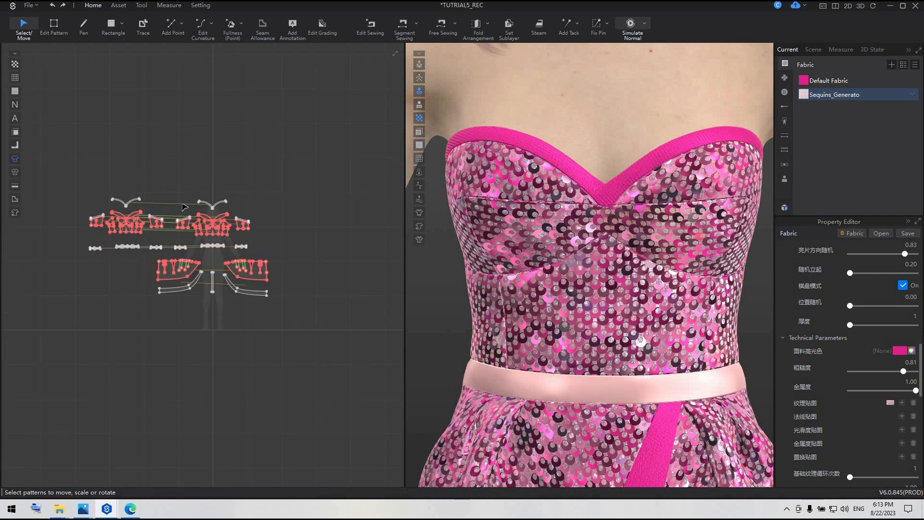
{"action": "left_click", "coordinate": [114, 7]}
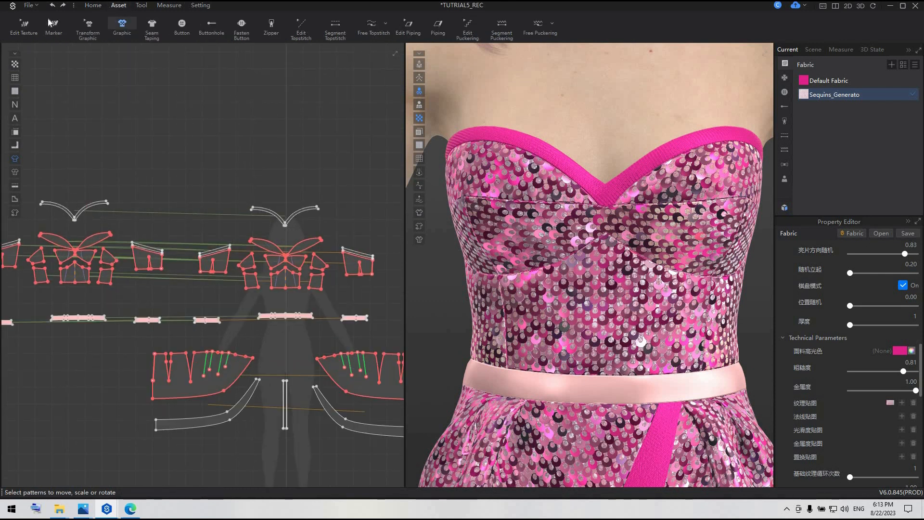
{"action": "left_click", "coordinate": [24, 26]}
{"action": "scroll", "coordinate": [301, 247], "scroll_direction": "up", "scroll_amount": 5}
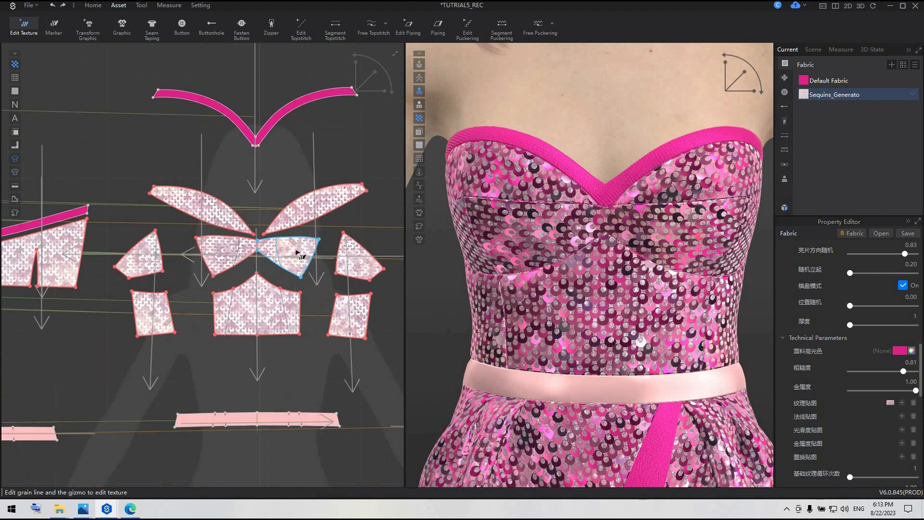
{"action": "left_click", "coordinate": [296, 245]}
{"action": "left_click_drag", "start_coordinate": [327, 247], "coordinate": [291, 213]}
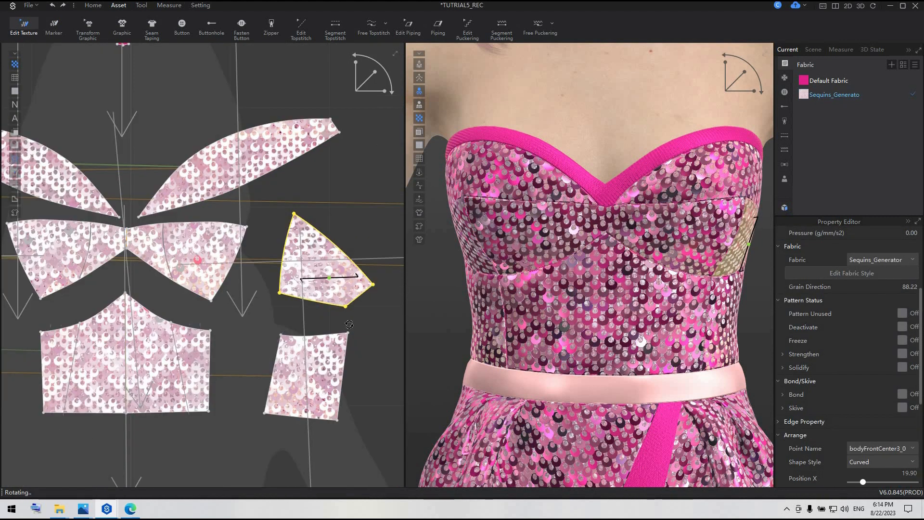
{"action": "left_click_drag", "start_coordinate": [350, 325], "coordinate": [329, 225]}
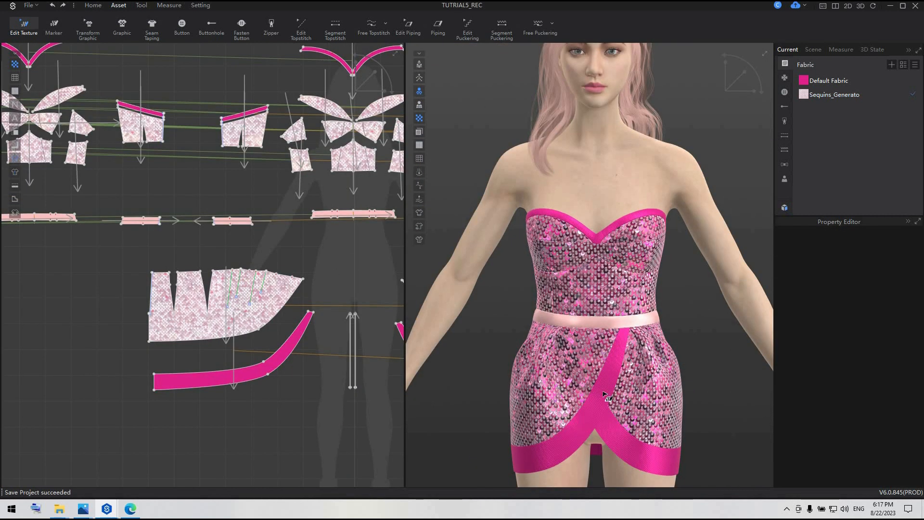
Draw an internal line with the Pen tool across the curved front hem trim where the two trims overlap.
{"action": "middle_click_drag", "start_coordinate": [268, 359], "coordinate": [155, 333]}
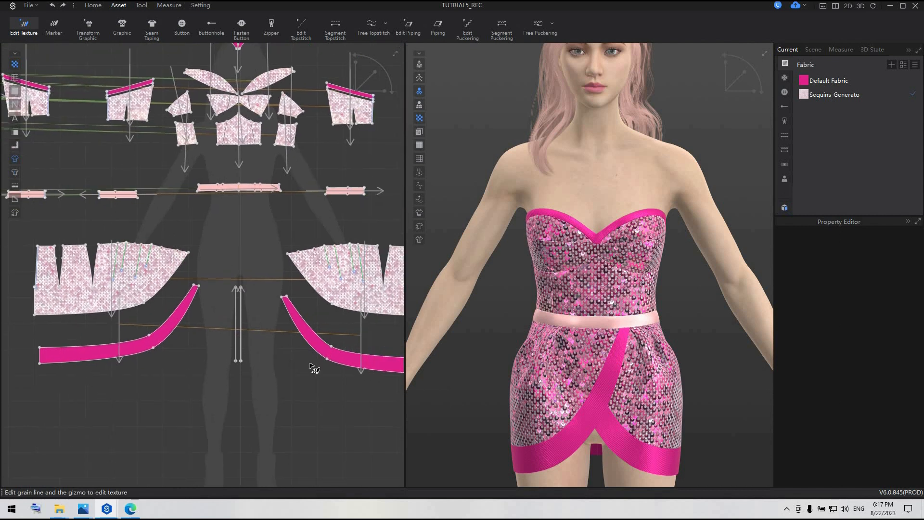
{"action": "scroll", "coordinate": [314, 368], "scroll_direction": "up", "scroll_amount": 2}
{"action": "scroll", "coordinate": [595, 418], "scroll_direction": "up", "scroll_amount": 2}
{"action": "middle_click_drag", "start_coordinate": [595, 419], "coordinate": [601, 309]}
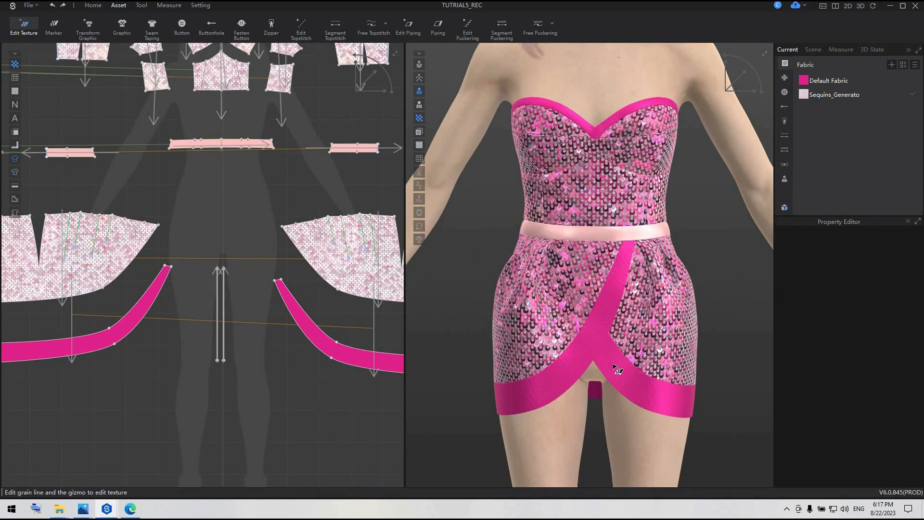
{"action": "left_click", "coordinate": [93, 5]}
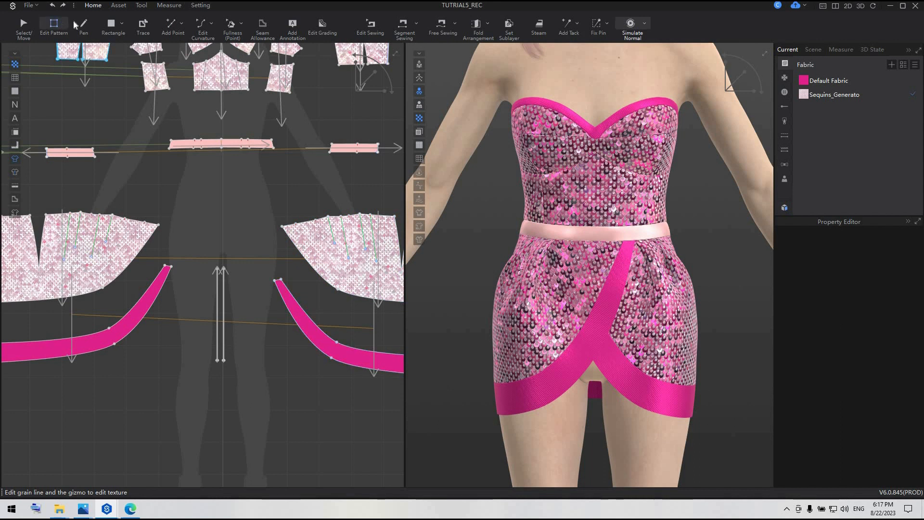
{"action": "left_click", "coordinate": [83, 24]}
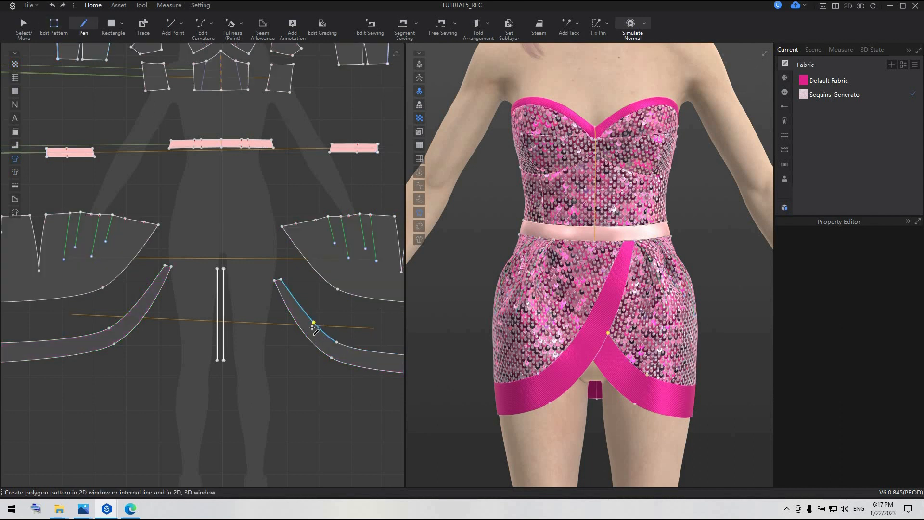
{"action": "left_click", "coordinate": [308, 334]}
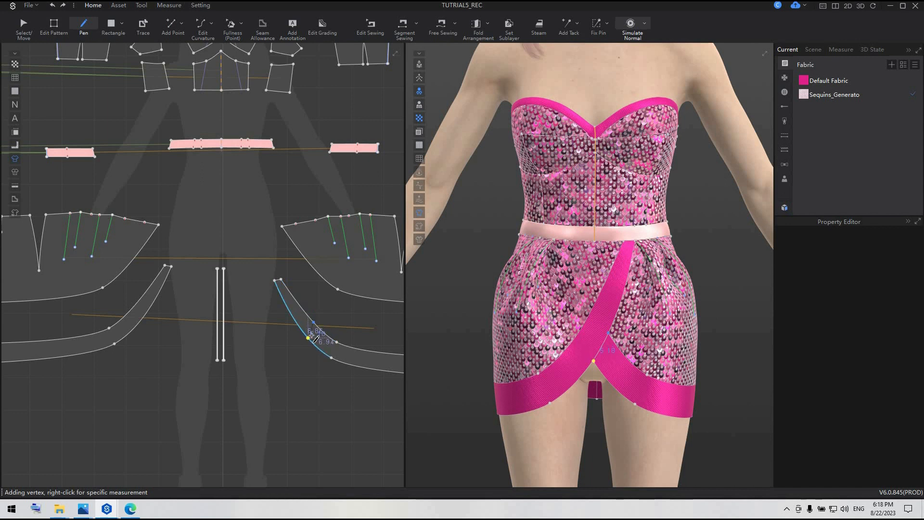
{"action": "double_click", "coordinate": [311, 335]}
Select both curved front hem trim patterns and remove their linked editing.
{"action": "left_click", "coordinate": [52, 20]}
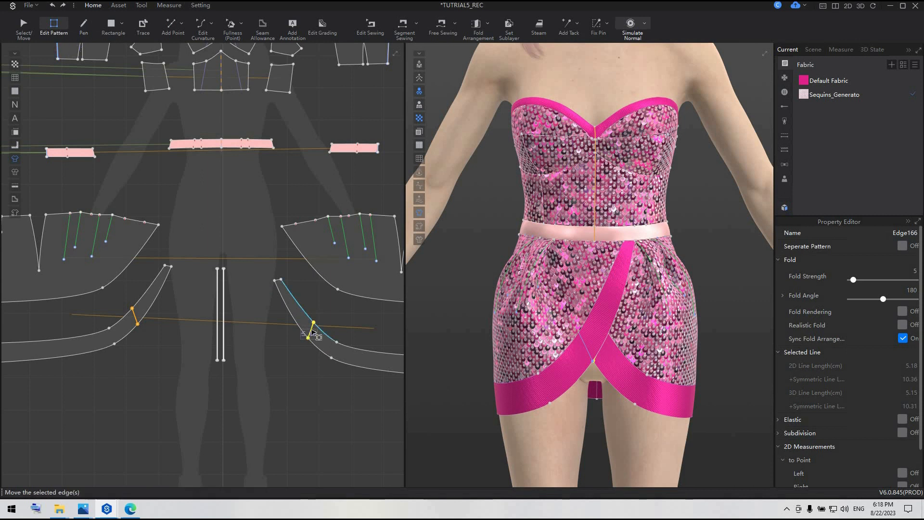
{"action": "scroll", "coordinate": [312, 332], "scroll_direction": "down", "scroll_amount": 2}
{"action": "left_click", "coordinate": [25, 25]}
{"action": "left_click", "coordinate": [169, 329]}
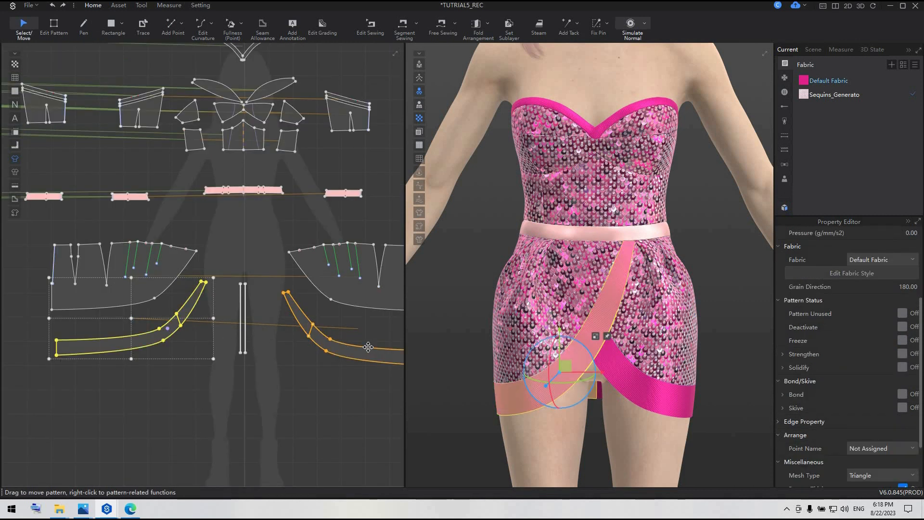
{"action": "left_click", "coordinate": [369, 346], "text": "shift"}
{"action": "right_click", "coordinate": [367, 355]}
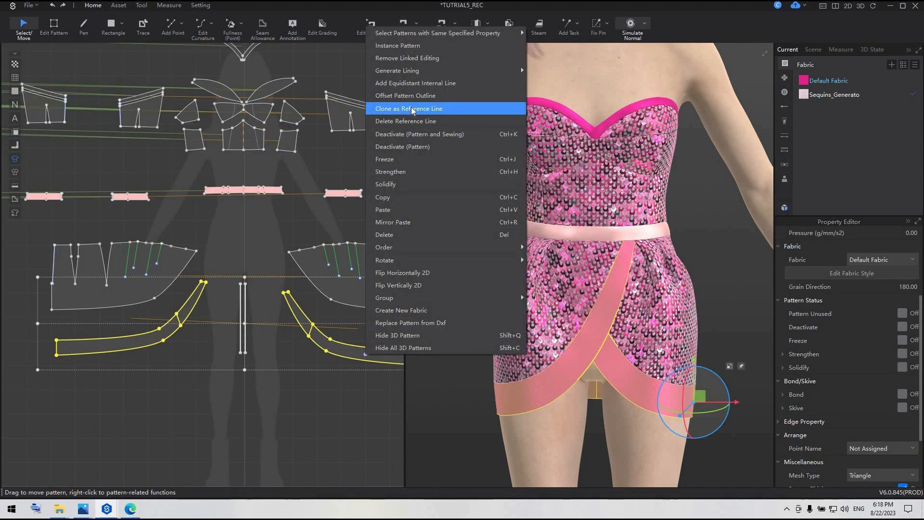
{"action": "left_click", "coordinate": [413, 61]}
{"action": "left_click", "coordinate": [318, 400]}
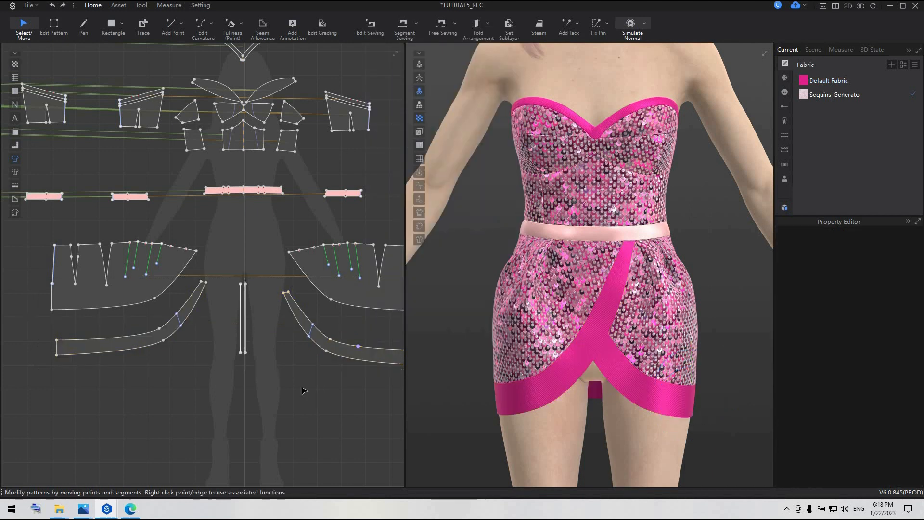
Cut and sew one front hem trim along its new internal line.
{"action": "left_click", "coordinate": [53, 27]}
{"action": "left_click", "coordinate": [311, 332]}
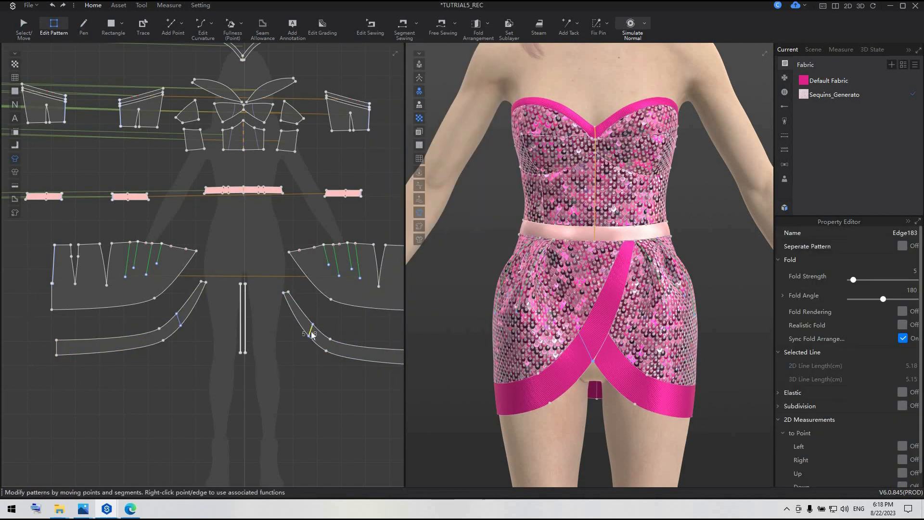
{"action": "right_click", "coordinate": [310, 332]}
{"action": "left_click", "coordinate": [368, 176]}
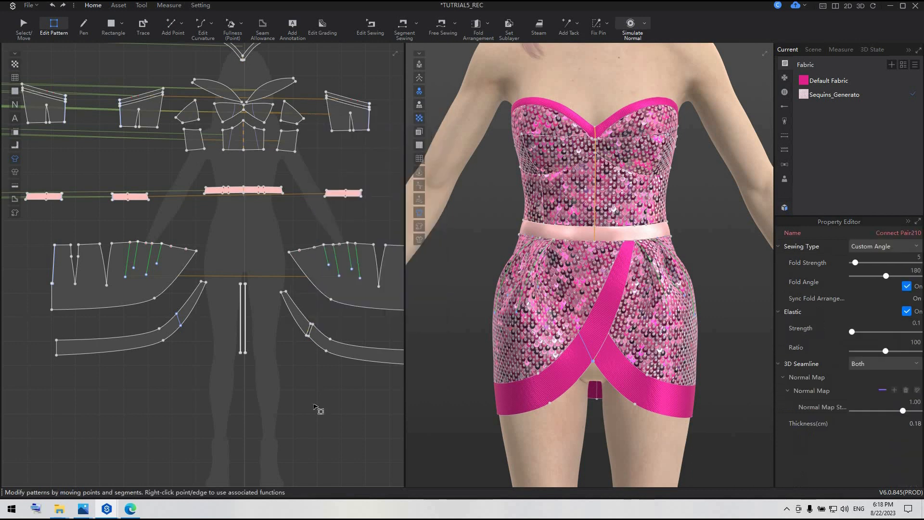
{"action": "left_click", "coordinate": [349, 406]}
Show the fabrics as thumbnails and make a copy of Default Fabric.
{"action": "left_click", "coordinate": [903, 64]}
{"action": "left_click", "coordinate": [915, 66]}
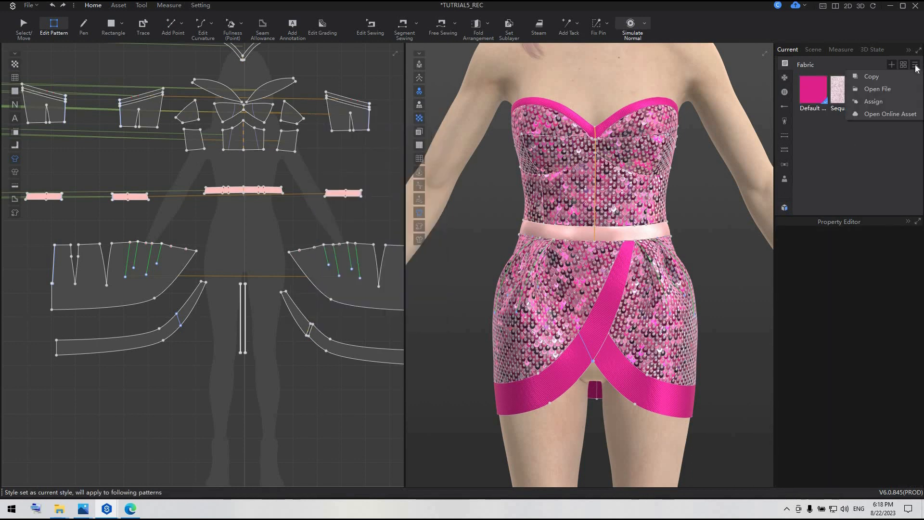
{"action": "left_click", "coordinate": [869, 77]}
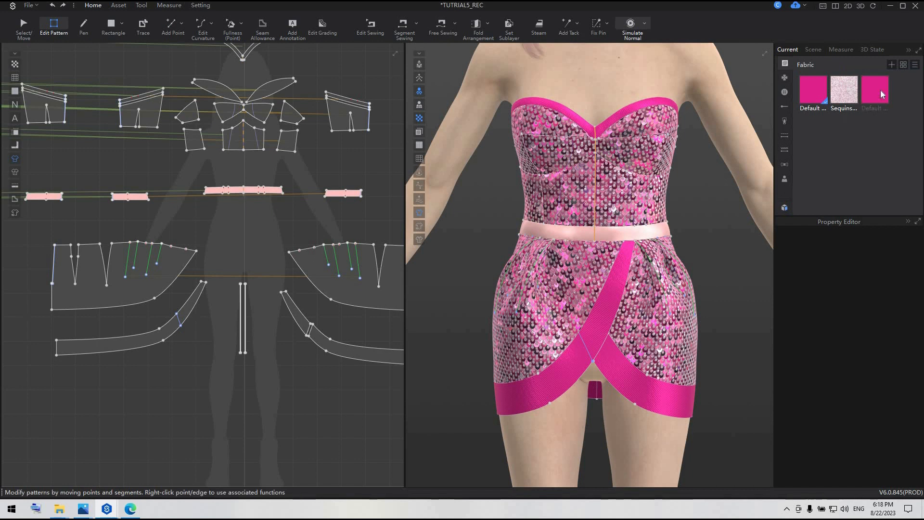
{"action": "left_click", "coordinate": [888, 164]}
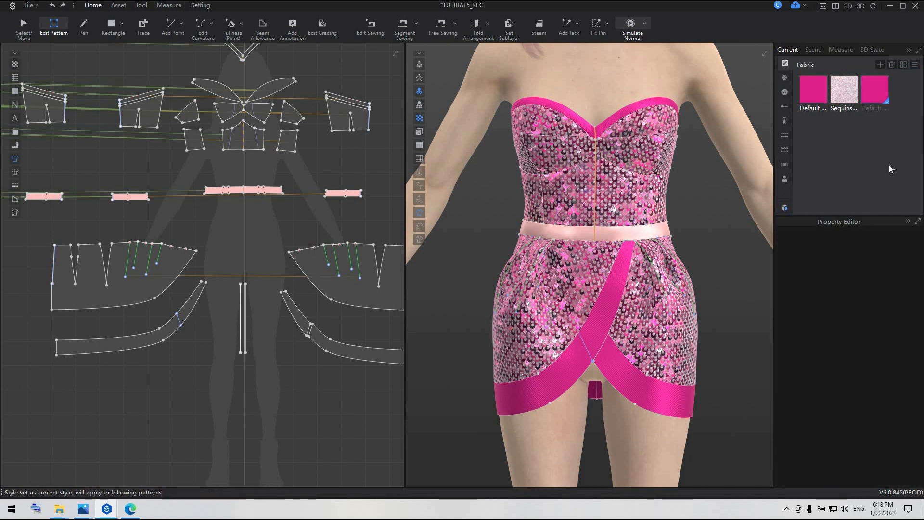
Set the original Default Fabric's render type to Plastic and inspect the waistband up close.
{"action": "left_click", "coordinate": [813, 89]}
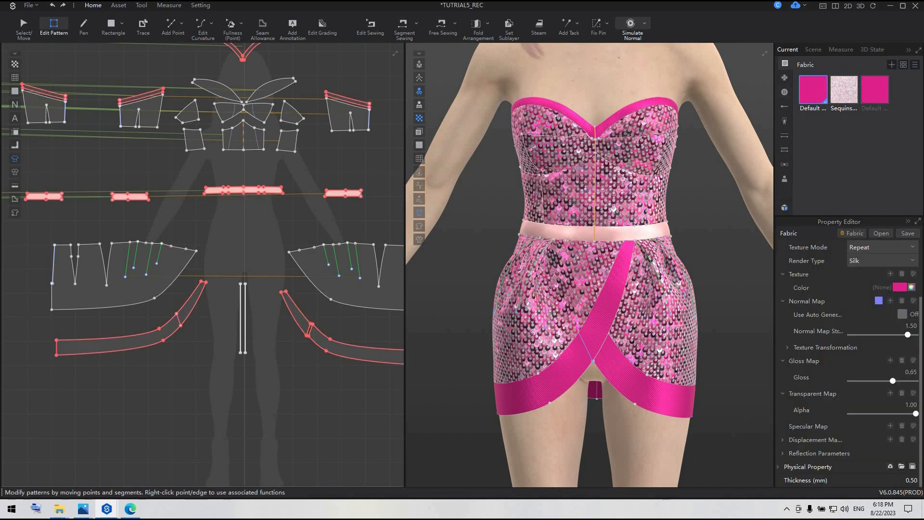
{"action": "left_click", "coordinate": [888, 262]}
{"action": "left_click", "coordinate": [867, 315]}
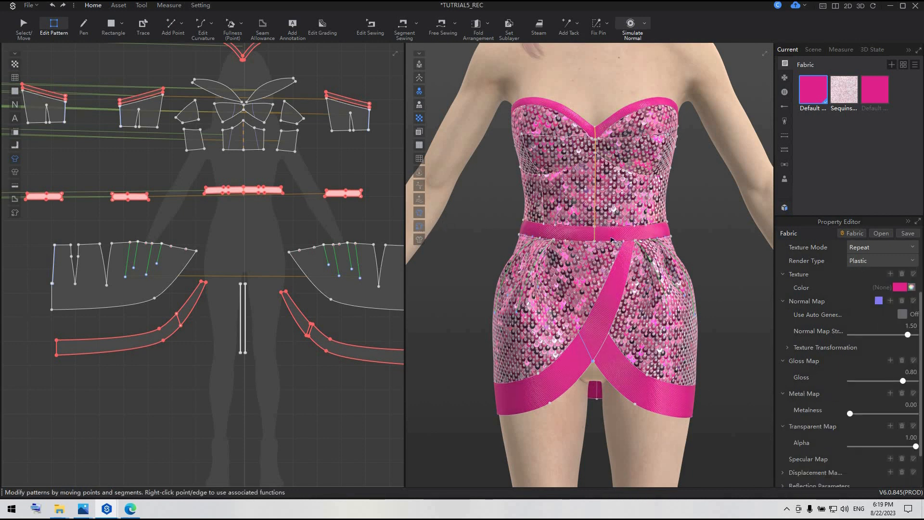
{"action": "scroll", "coordinate": [258, 207], "scroll_direction": "up", "scroll_amount": 4}
{"action": "scroll", "coordinate": [549, 226], "scroll_direction": "up", "scroll_amount": 3}
{"action": "scroll", "coordinate": [548, 226], "scroll_direction": "up", "scroll_amount": 2}
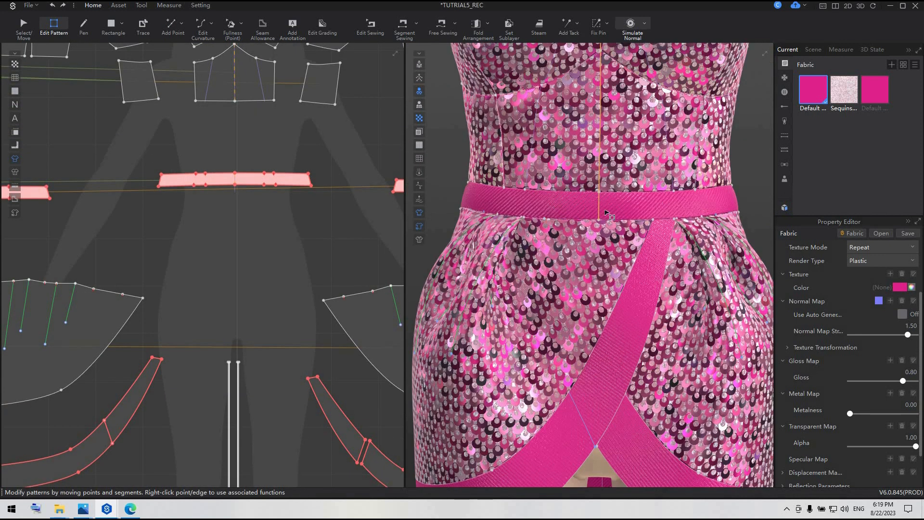
Edit the texture of the waistband pattern and rescale the Default Fabric's weave with the texture gizmo.
{"action": "scroll", "coordinate": [204, 170], "scroll_direction": "down", "scroll_amount": 3}
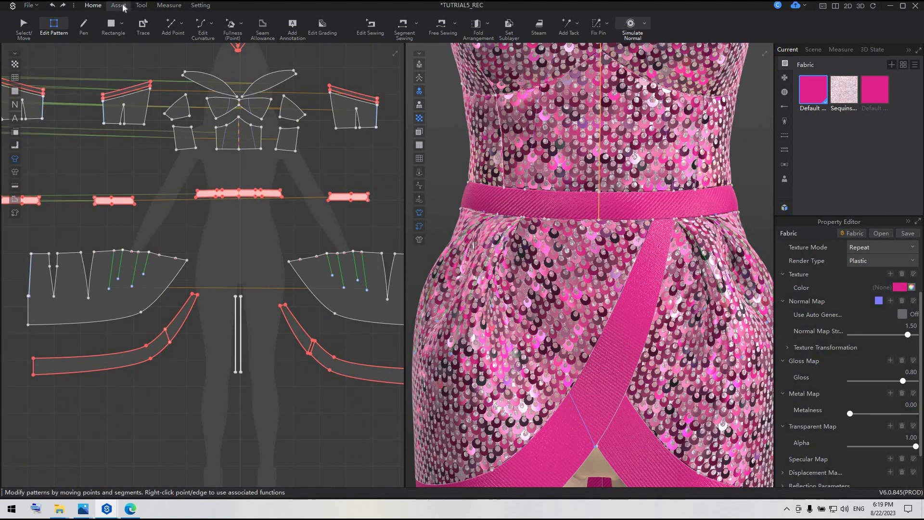
{"action": "left_click", "coordinate": [118, 5]}
{"action": "left_click", "coordinate": [24, 25]}
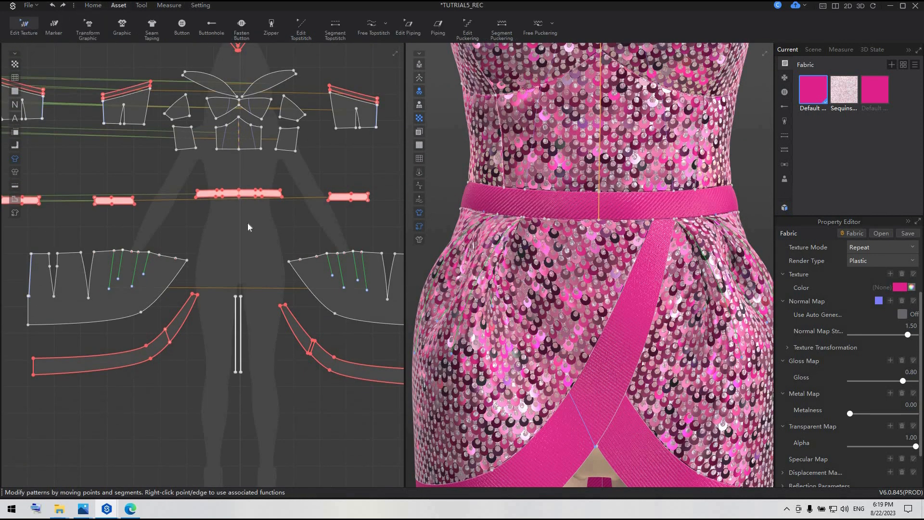
{"action": "left_click", "coordinate": [249, 195]}
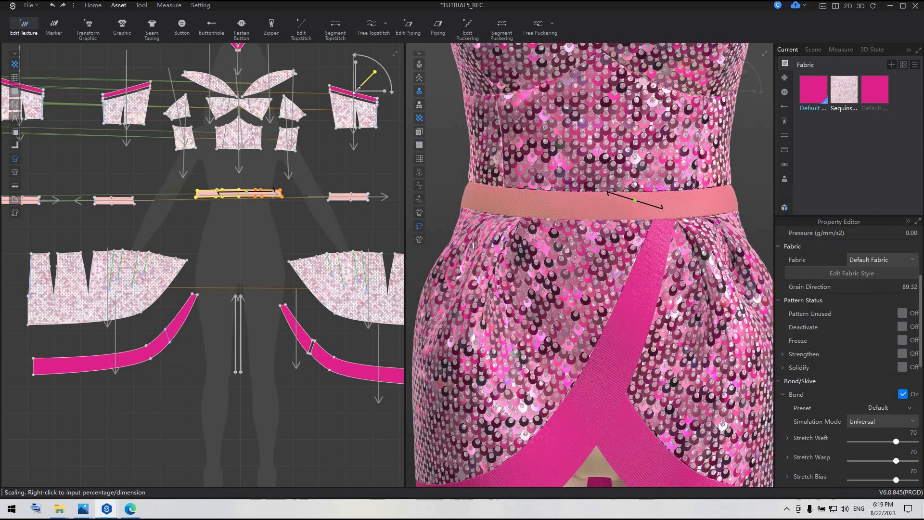
{"action": "left_click", "coordinate": [338, 231]}
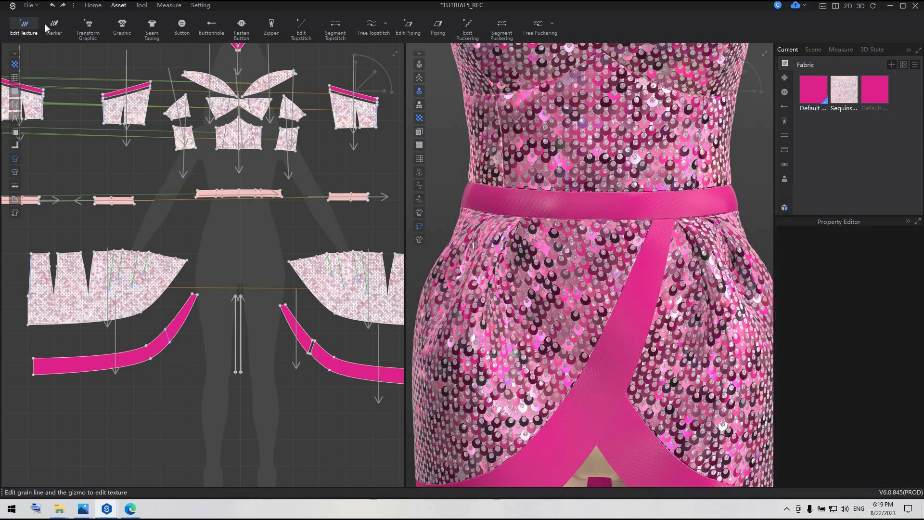
{"action": "left_click", "coordinate": [92, 6]}
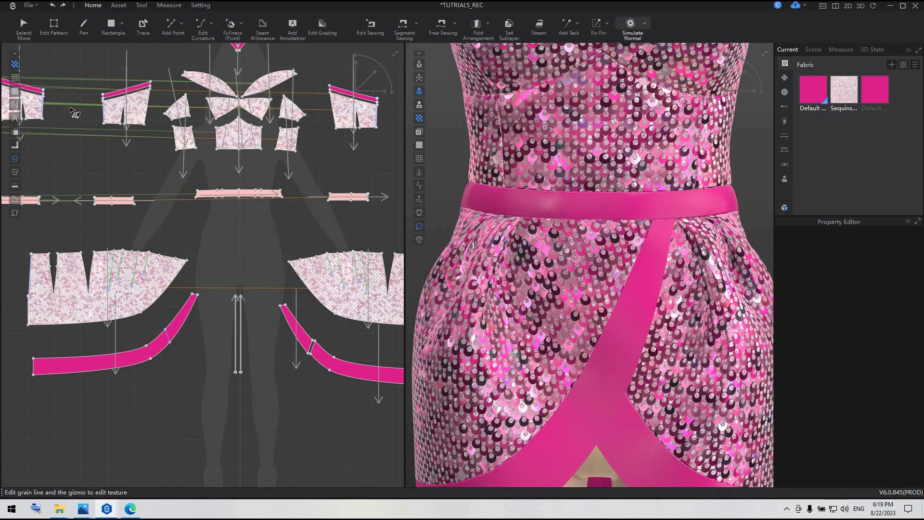
Rename the copy of Default Fabric as FUR.
{"action": "left_click", "coordinate": [24, 27]}
{"action": "double_click", "coordinate": [812, 111]}
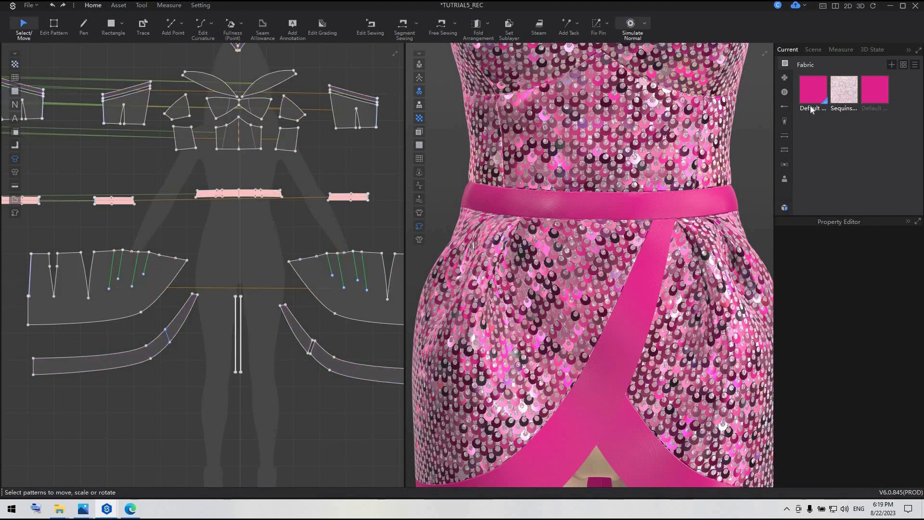
{"action": "left_click", "coordinate": [896, 109]}
{"action": "double_click", "coordinate": [879, 108]}
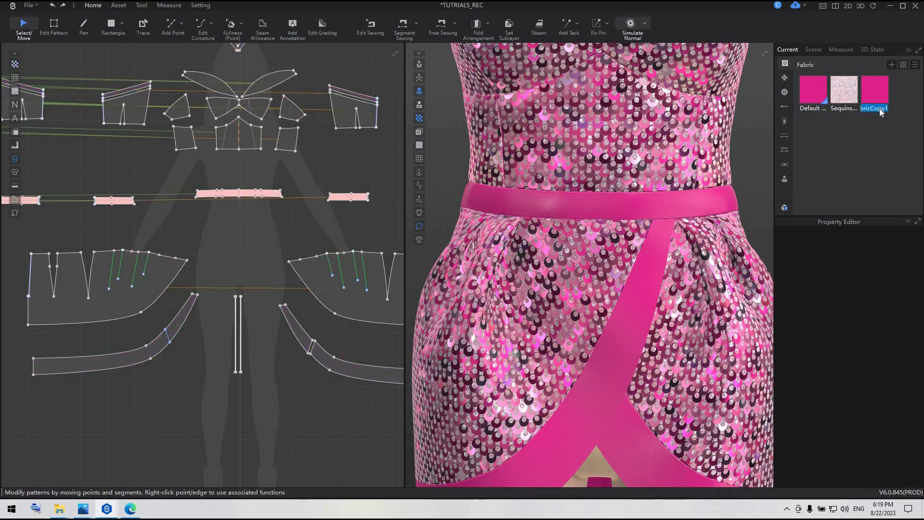
{"action": "key", "text": "BackSpace"}
Select both curved front hem trim patterns and assign the FUR fabric to them.
{"action": "left_click", "coordinate": [138, 357]}
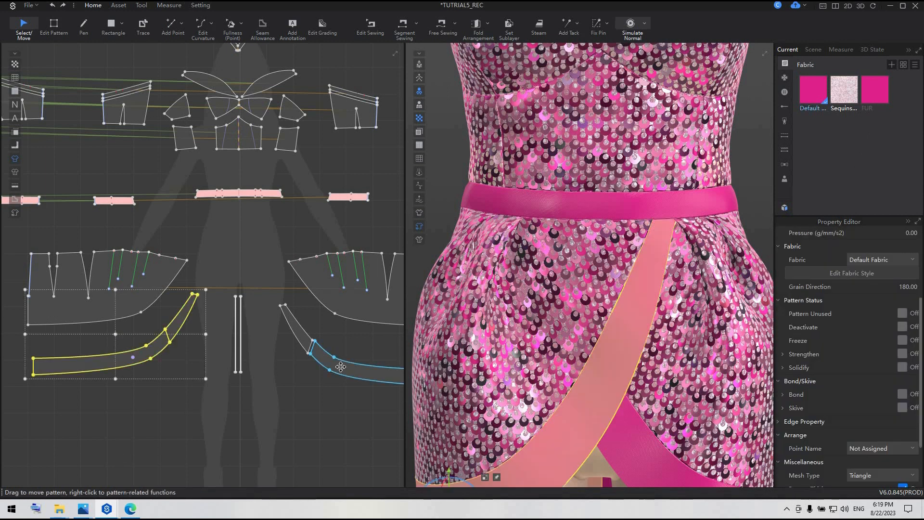
{"action": "left_click", "coordinate": [341, 367], "text": "shift"}
{"action": "right_click", "coordinate": [881, 92]}
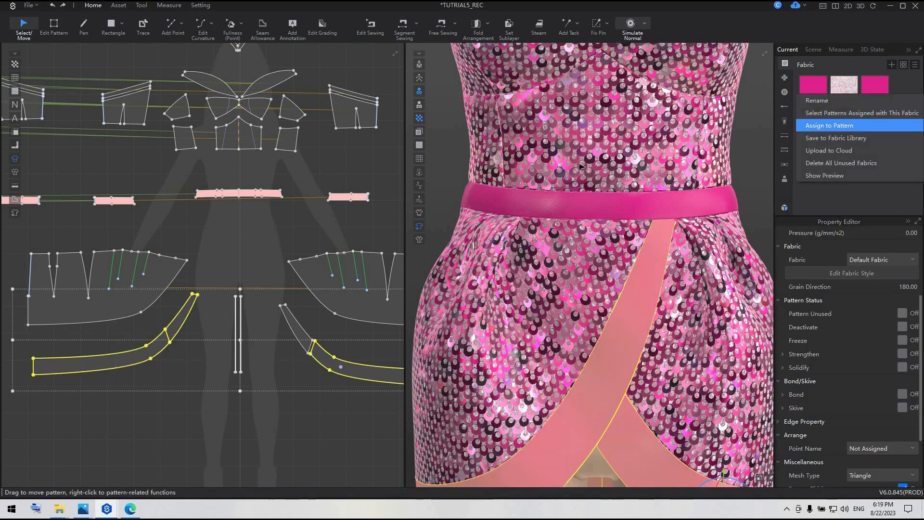
{"action": "left_click", "coordinate": [830, 125]}
Select the front neckline trim and the two upper-edge trims beside it and assign the FUR fabric to them.
{"action": "scroll", "coordinate": [380, 189], "scroll_direction": "down", "scroll_amount": 2}
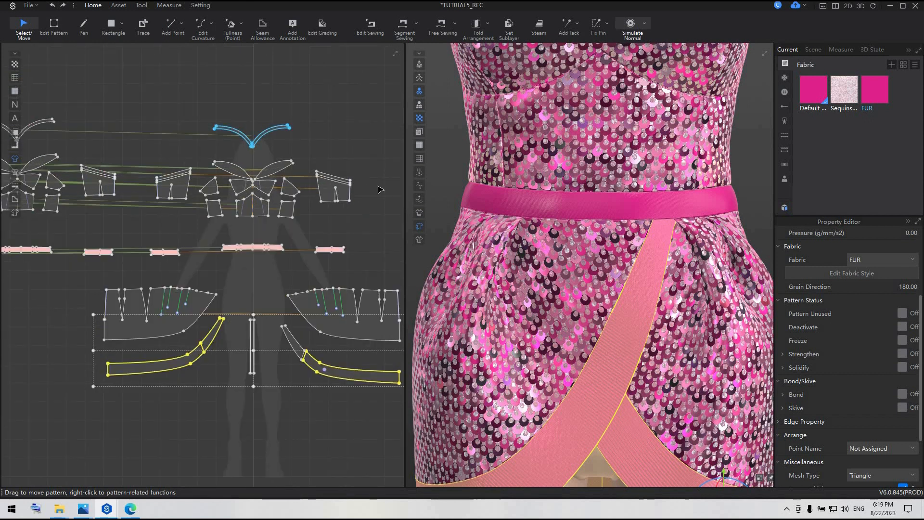
{"action": "left_click", "coordinate": [276, 129]}
{"action": "scroll", "coordinate": [365, 178], "scroll_direction": "up", "scroll_amount": 2}
{"action": "left_click", "coordinate": [73, 169], "text": "shift"}
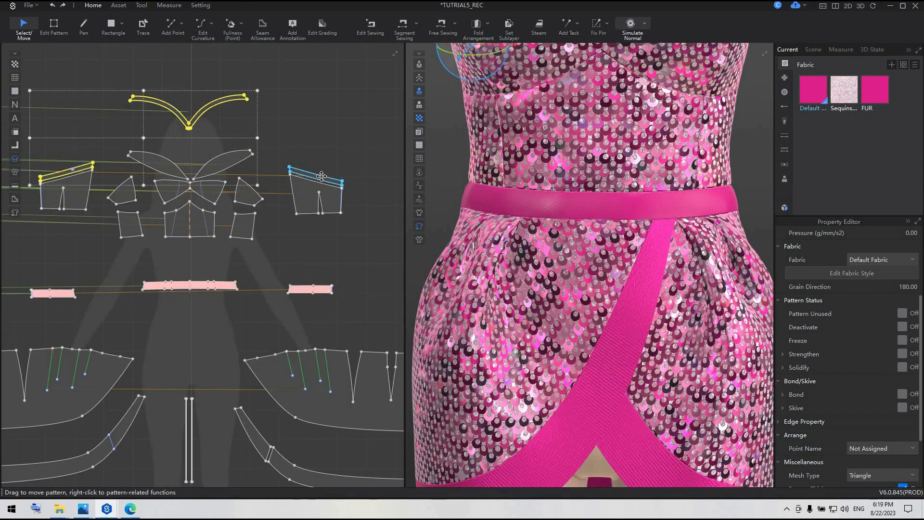
{"action": "left_click", "coordinate": [322, 176], "text": "shift"}
{"action": "right_click", "coordinate": [878, 86]}
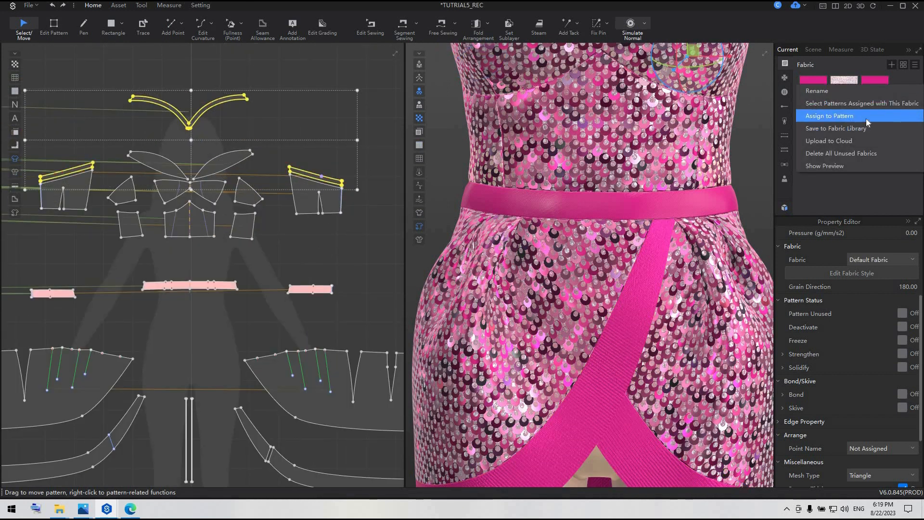
{"action": "left_click", "coordinate": [866, 120]}
Set the FUR fabric's render type to Fur (Render Only).
{"action": "left_click", "coordinate": [876, 190]}
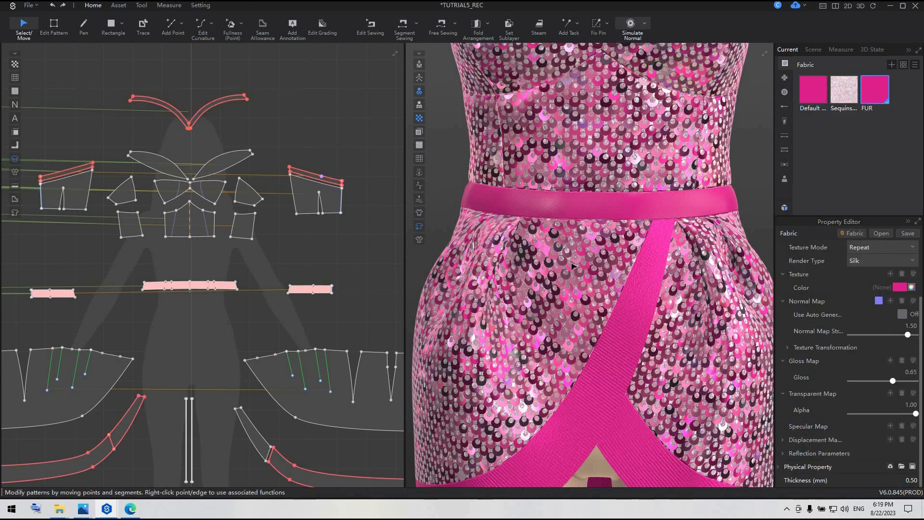
{"action": "scroll", "coordinate": [572, 262], "scroll_direction": "down", "scroll_amount": 5}
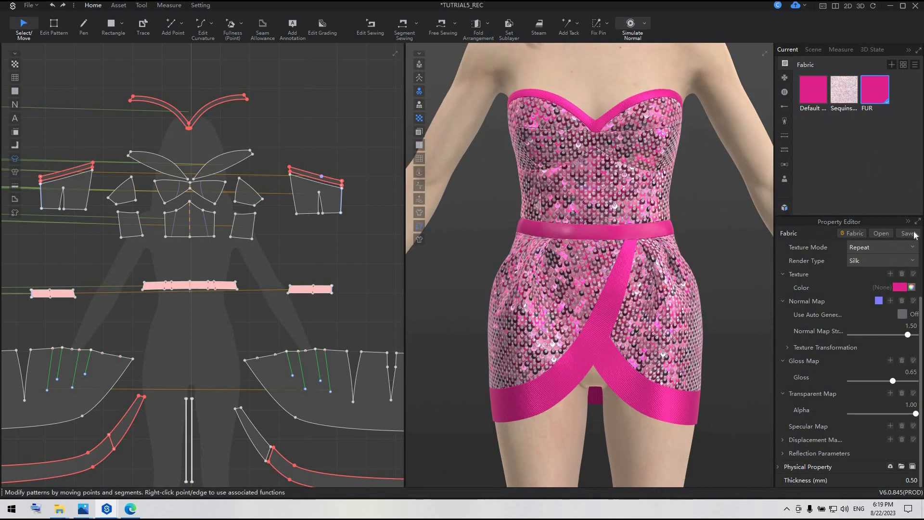
{"action": "scroll", "coordinate": [873, 290], "scroll_direction": "up", "scroll_amount": 3}
{"action": "left_click", "coordinate": [876, 327]}
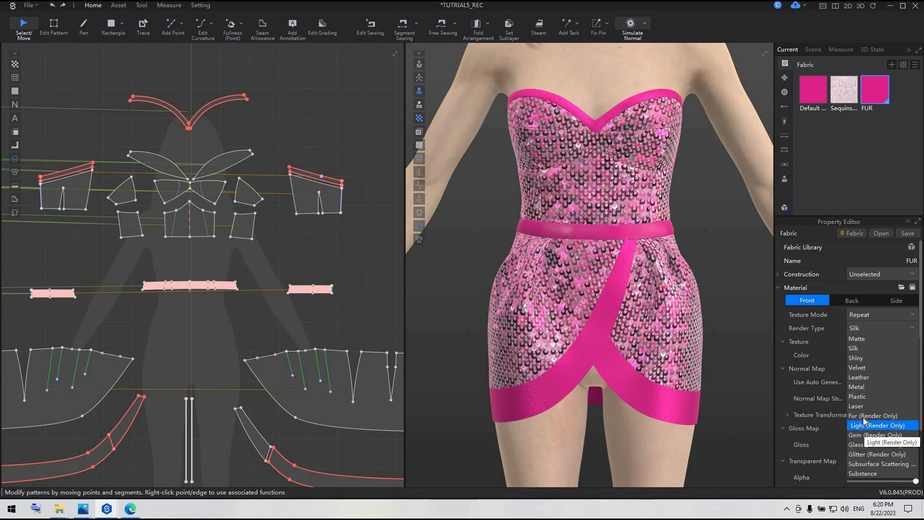
{"action": "left_click", "coordinate": [863, 417]}
Frame the dress in the 3D view and run a synced offline render to preview the fur trims.
{"action": "left_click", "coordinate": [510, 290]}
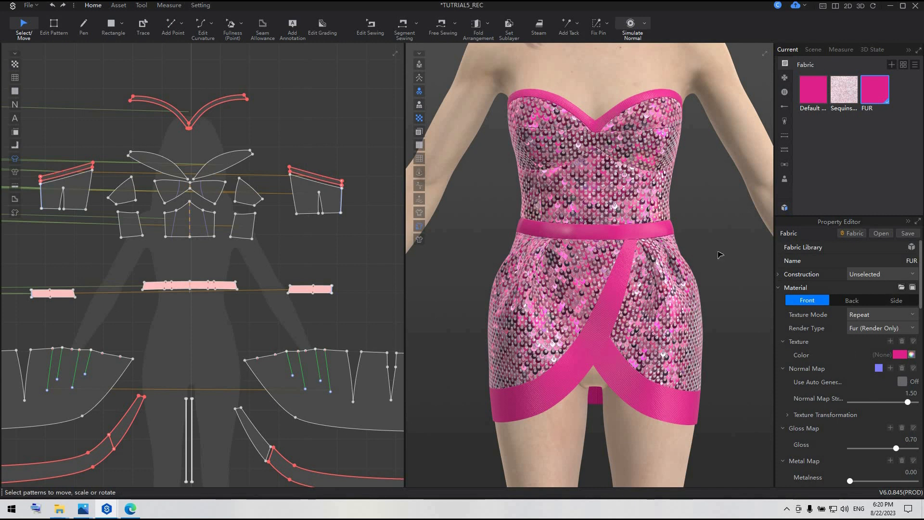
{"action": "scroll", "coordinate": [717, 255], "scroll_direction": "up", "scroll_amount": 5}
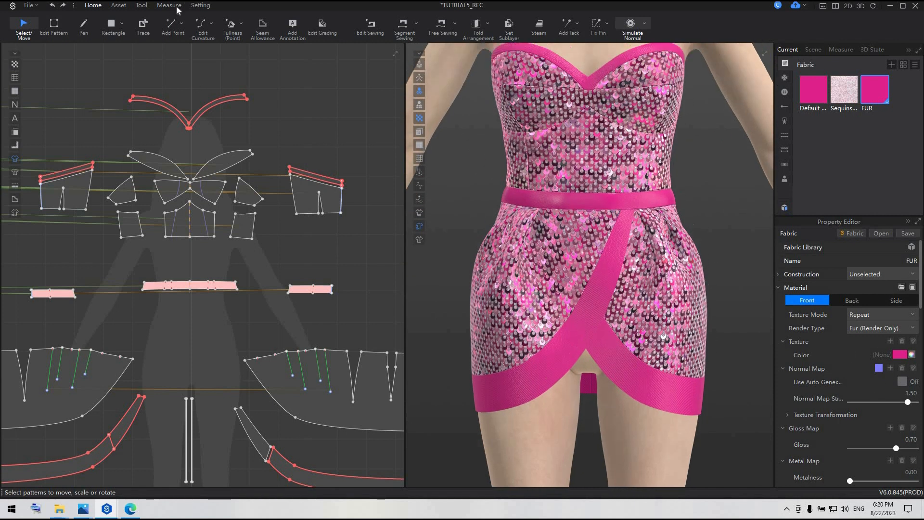
{"action": "left_click", "coordinate": [142, 6]}
{"action": "left_click", "coordinate": [83, 26]}
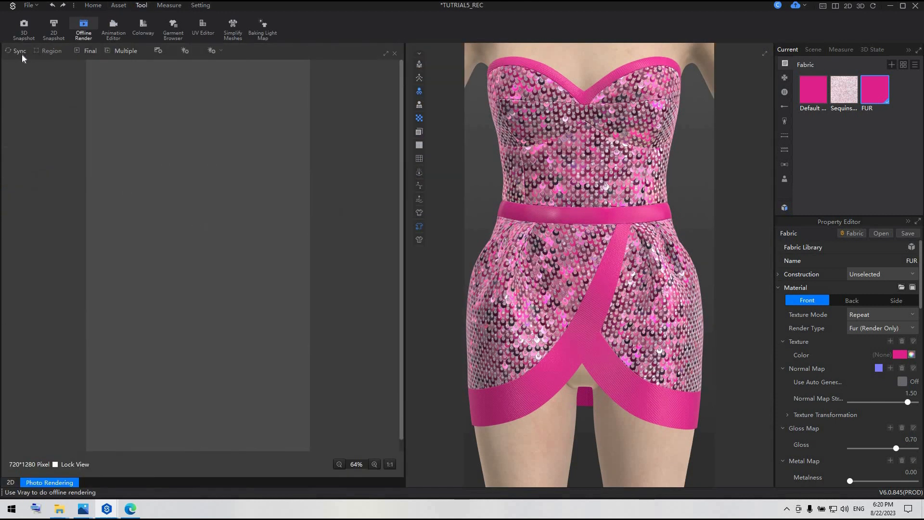
{"action": "left_click", "coordinate": [22, 55]}
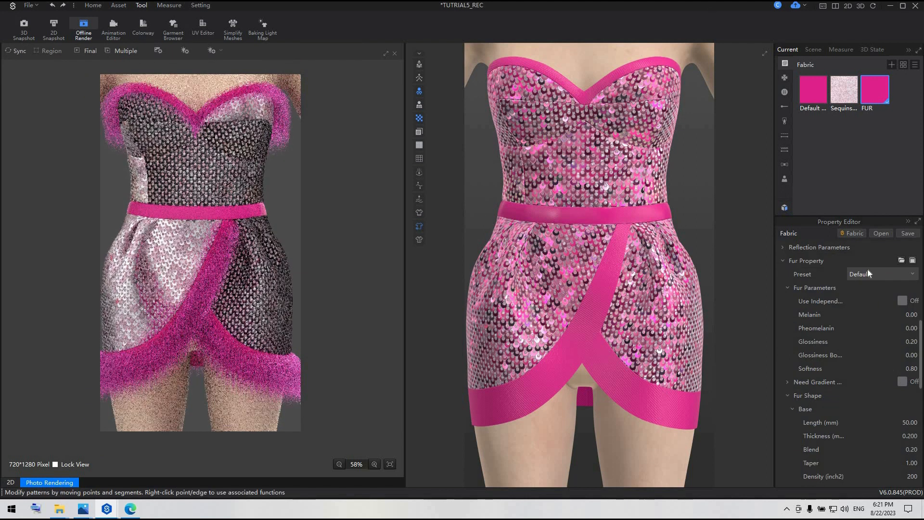
Set the FUR fabric's base fur length to 120 mm and thickness to 2.5 mm.
{"action": "scroll", "coordinate": [874, 354], "scroll_direction": "down", "scroll_amount": 1}
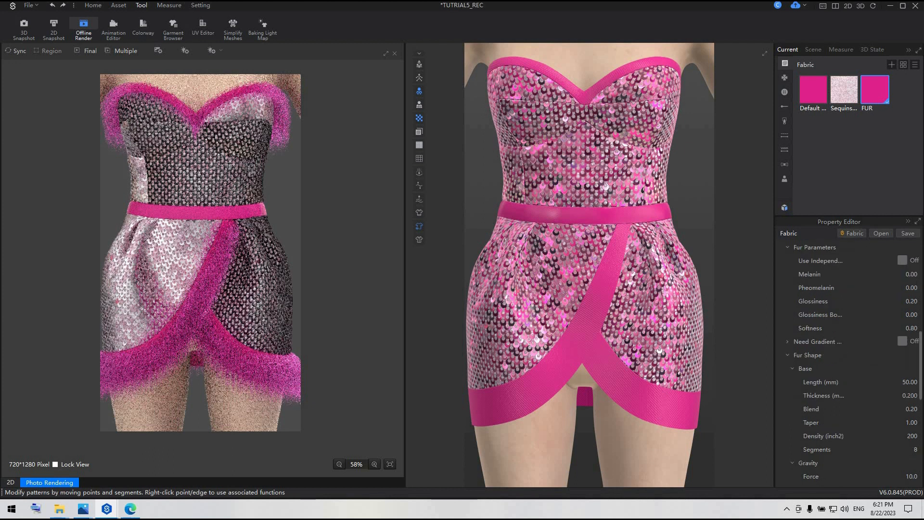
{"action": "left_click", "coordinate": [908, 381]}
{"action": "type", "text": "120"}
{"action": "key", "text": "Return"}
{"action": "left_click", "coordinate": [909, 396]}
{"action": "type", "text": "2.5"}
{"action": "key", "text": "Return"}
Set the FUR fabric's fur blend to 0.40, density to 180 and segments to 18.
{"action": "left_click", "coordinate": [909, 409]}
{"action": "type", "text": "0.40"}
{"action": "key", "text": "Return"}
{"action": "left_click", "coordinate": [912, 436]}
{"action": "type", "text": "180"}
{"action": "key", "text": "Return"}
{"action": "left_click", "coordinate": [914, 449]}
Render the dress again with the changed fur length, thickness and density, showing more of the avatar.
{"action": "left_click", "coordinate": [17, 50]}
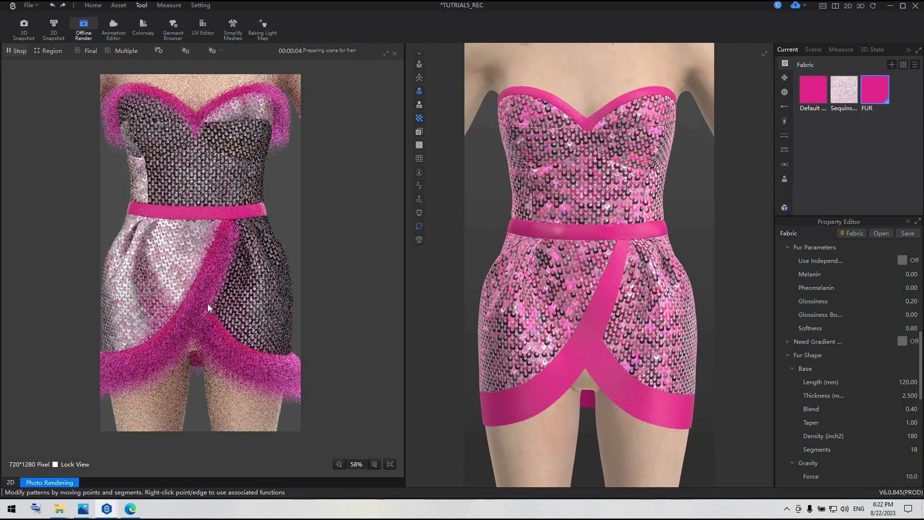
{"action": "scroll", "coordinate": [497, 390], "scroll_direction": "down", "scroll_amount": 3}
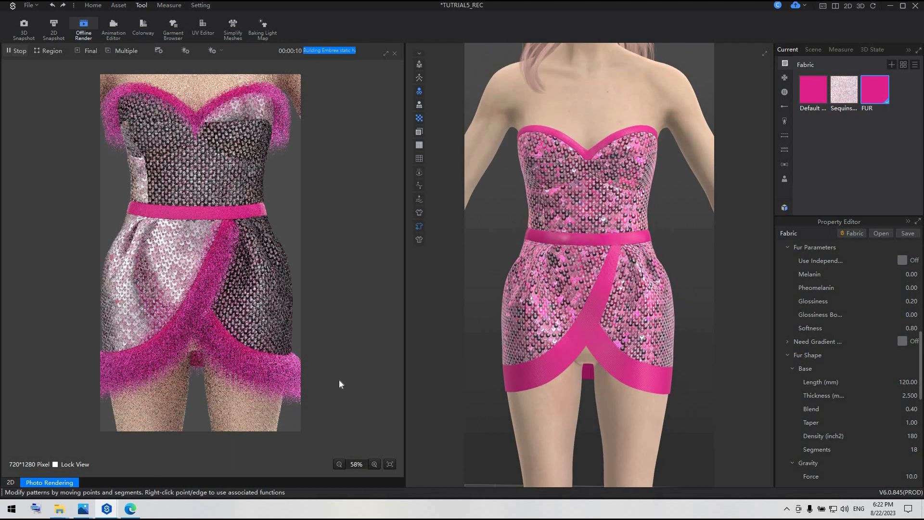
{"action": "scroll", "coordinate": [241, 311], "scroll_direction": "down", "scroll_amount": 2}
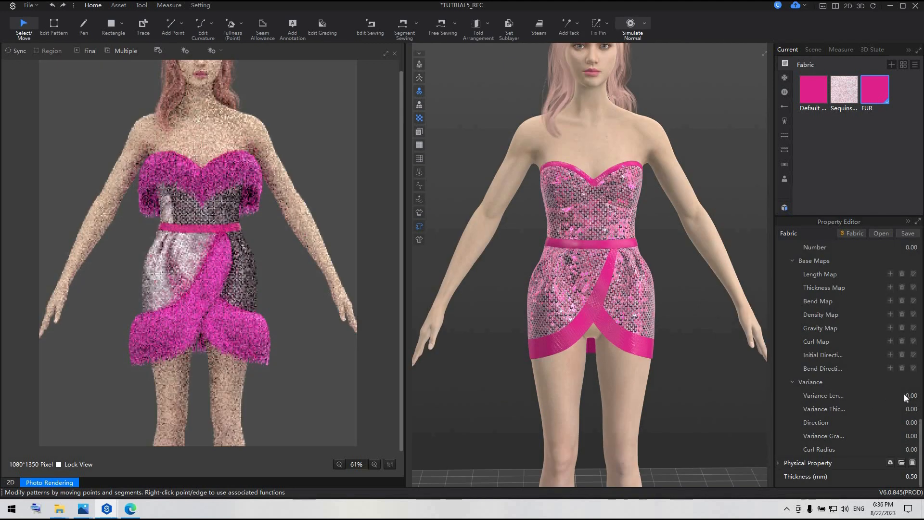
Set the fur variance to 1 for length, thickness and direction, and 0.5 for gravity.
{"action": "left_click", "coordinate": [905, 395]}
{"action": "type", "text": "1"}
{"action": "left_click", "coordinate": [907, 408]}
{"action": "type", "text": "1"}
{"action": "left_click", "coordinate": [911, 423]}
{"action": "type", "text": "1"}
{"action": "left_click", "coordinate": [910, 437]}
{"action": "type", "text": "0."}
{"action": "key", "text": "Return"}
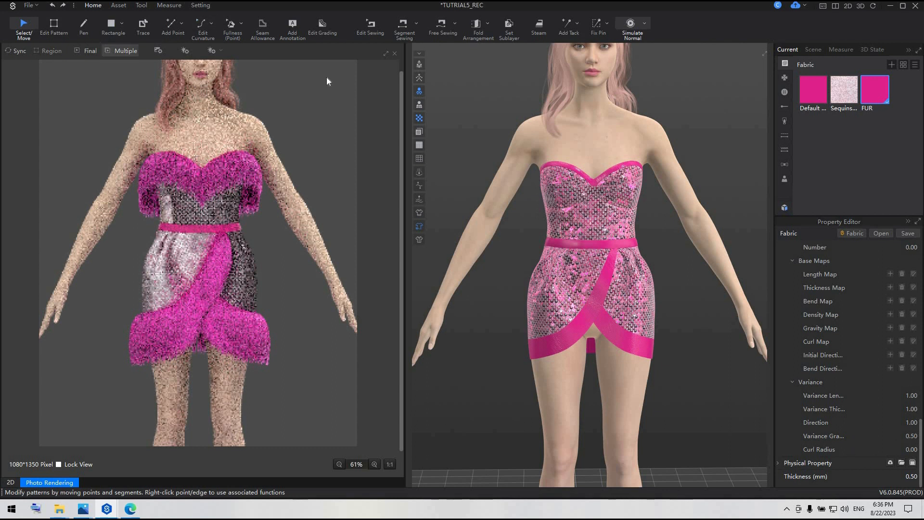
Sync the offline render again to preview the fur with the variance applied.
{"action": "left_click", "coordinate": [141, 6]}
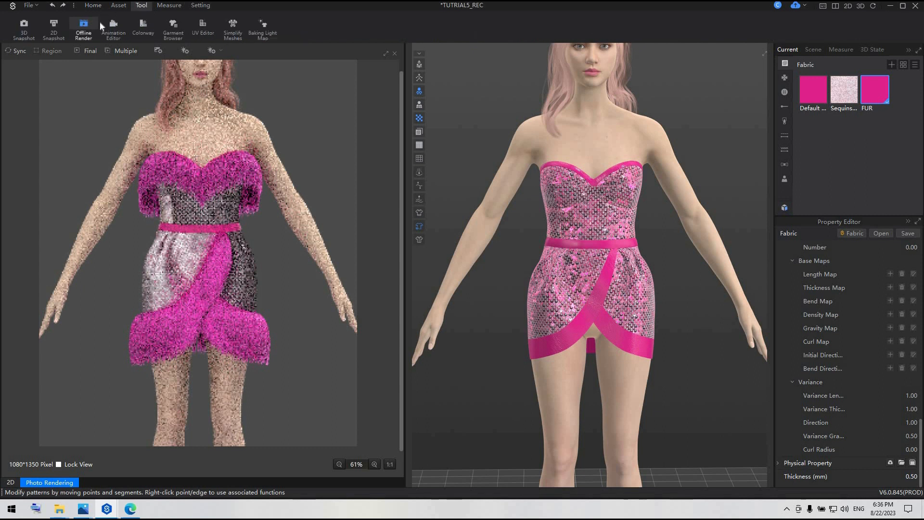
{"action": "left_click", "coordinate": [19, 50]}
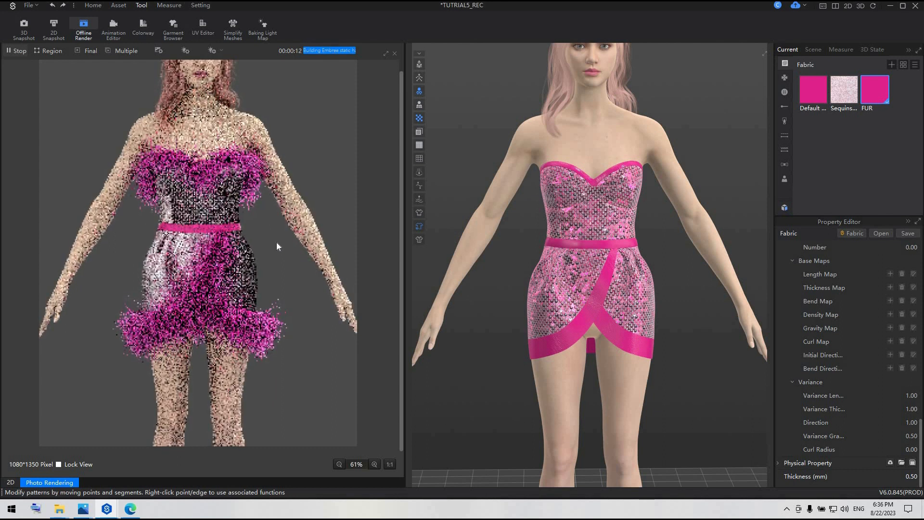
{"action": "scroll", "coordinate": [235, 255], "scroll_direction": "down", "scroll_amount": 1}
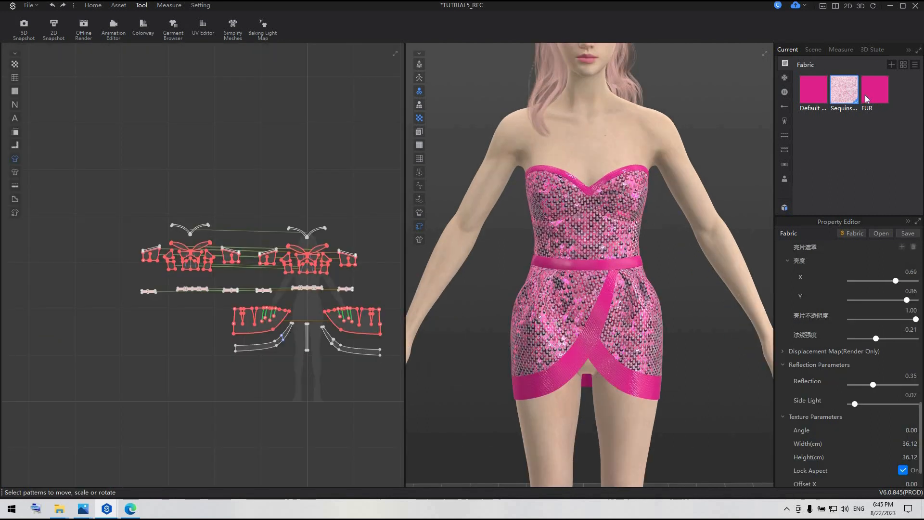
Change the Default Fabric's color to the lighter pink FA539B and add that color to the palette.
{"action": "left_click", "coordinate": [813, 89]}
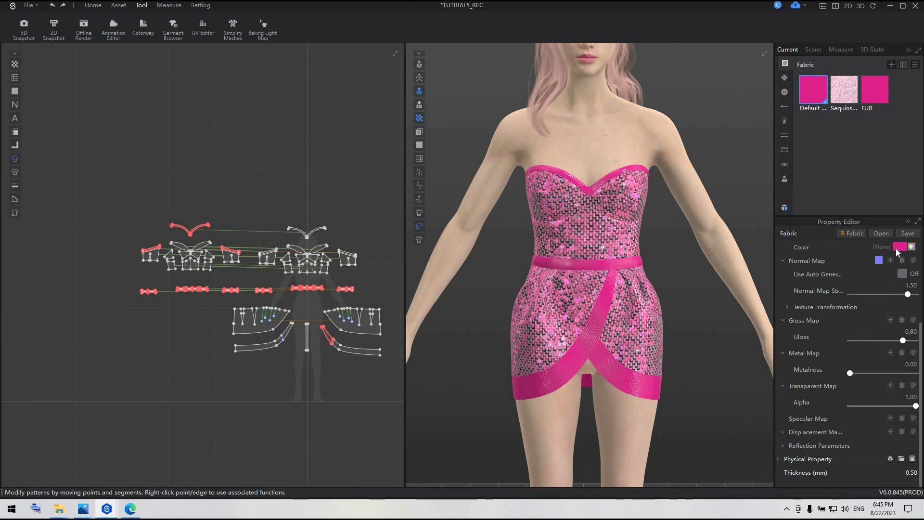
{"action": "left_click", "coordinate": [899, 247]}
{"action": "left_click", "coordinate": [407, 373]}
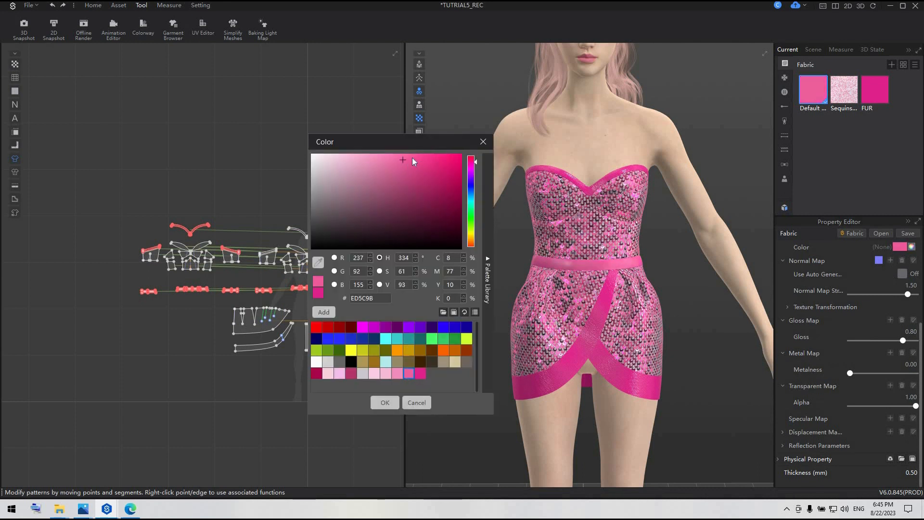
{"action": "left_click", "coordinate": [408, 154]}
{"action": "left_click", "coordinate": [411, 155]}
{"action": "left_click", "coordinate": [325, 311]}
Set the FUR fabric's color to the saved pink FA539B and open offline rendering.
{"action": "left_click", "coordinate": [872, 95]}
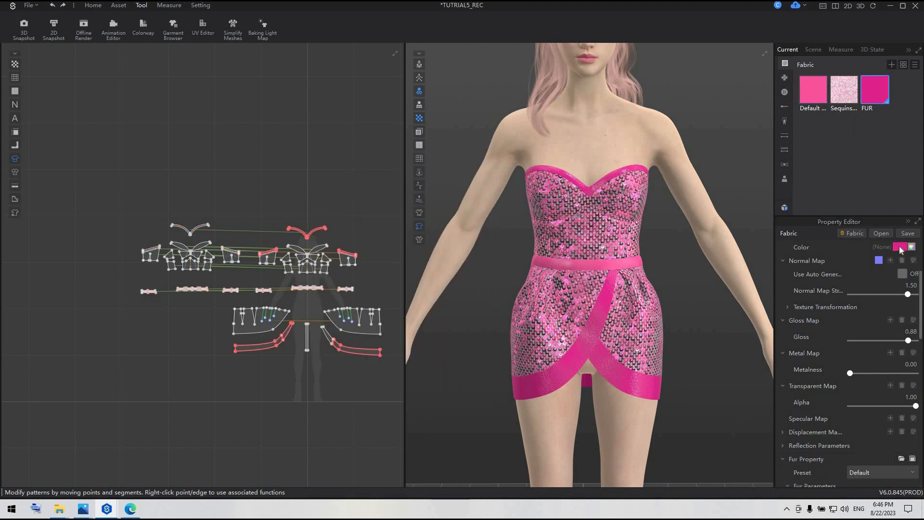
{"action": "left_click", "coordinate": [899, 246]}
{"action": "left_click", "coordinate": [431, 374]}
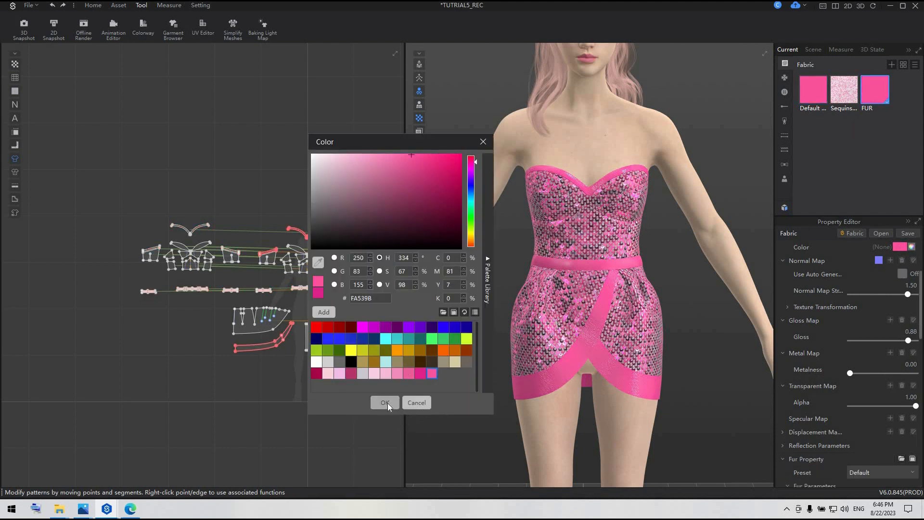
{"action": "left_click", "coordinate": [386, 402]}
{"action": "left_click", "coordinate": [83, 28]}
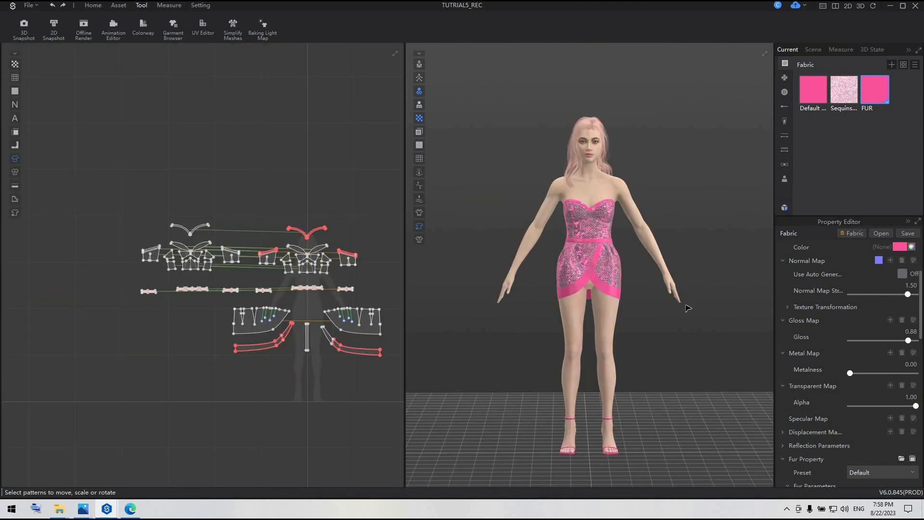
Apply the Female Posture_ FITTING 31FP_ Fitting31.spos pose to the avatar from the resource library.
{"action": "left_click", "coordinate": [785, 208]}
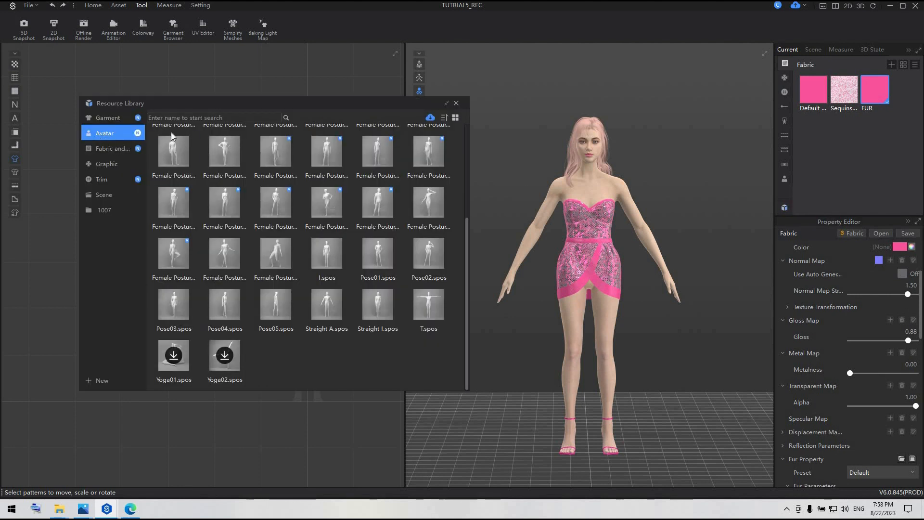
{"action": "scroll", "coordinate": [183, 182], "scroll_direction": "up", "scroll_amount": 5}
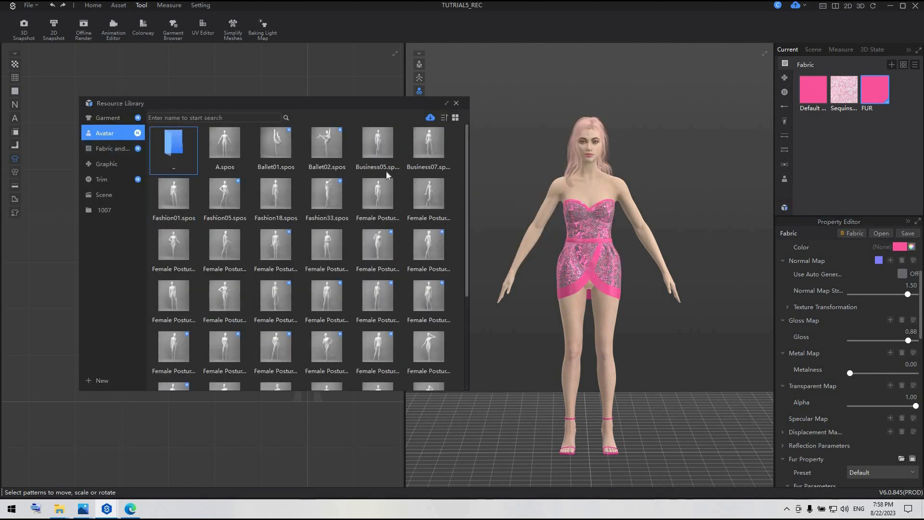
{"action": "double_click", "coordinate": [172, 140]}
{"action": "double_click", "coordinate": [276, 198]}
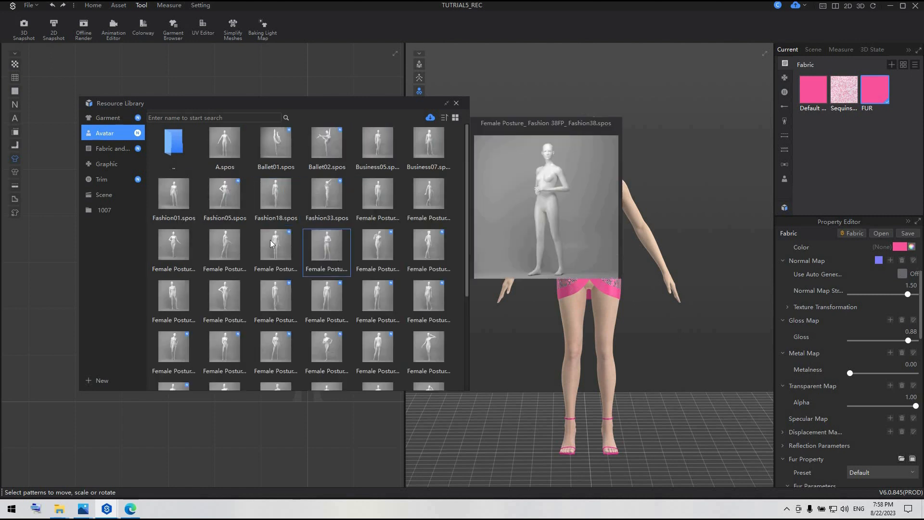
{"action": "mouse_move", "coordinate": [236, 300]}
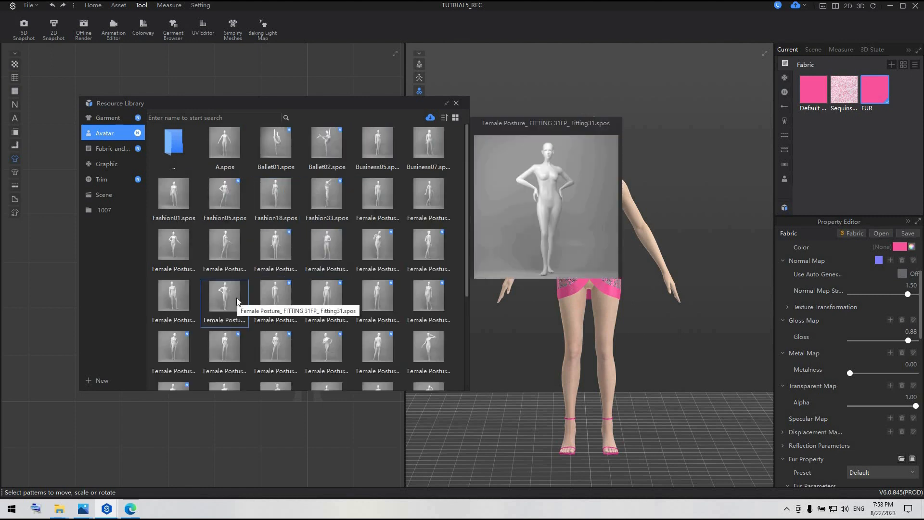
Simulate the garment while the avatar moves into the hands-on-hips pose, and stop once it has settled.
{"action": "key", "text": "space"}
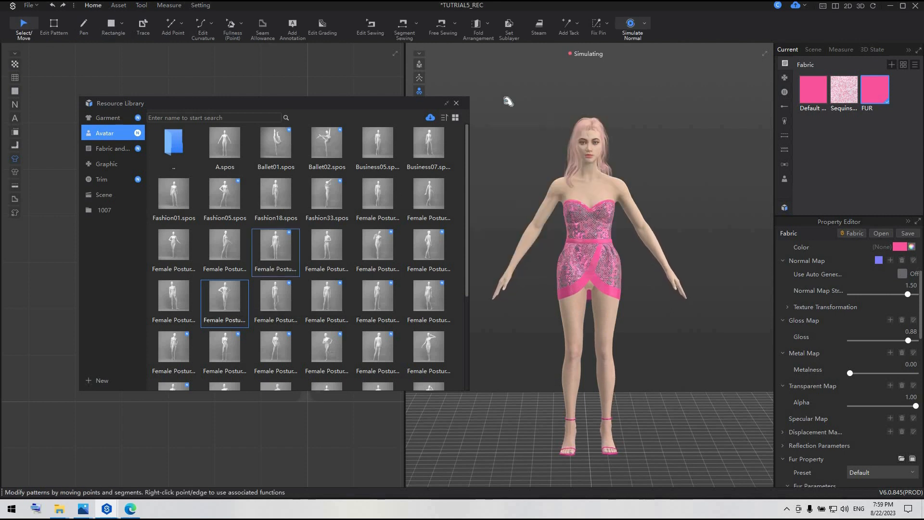
{"action": "left_click_drag", "start_coordinate": [298, 99], "coordinate": [184, 97]}
{"action": "left_click", "coordinate": [341, 101]}
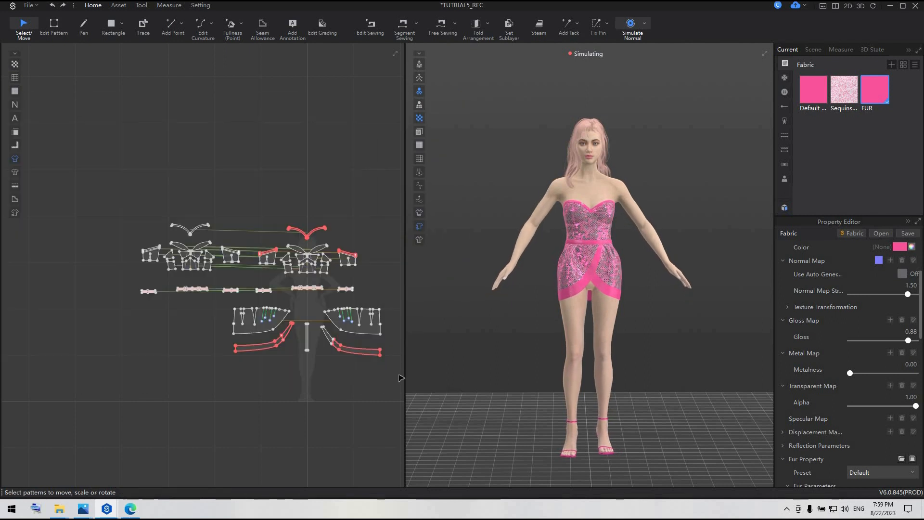
{"action": "scroll", "coordinate": [367, 378], "scroll_direction": "up", "scroll_amount": 2}
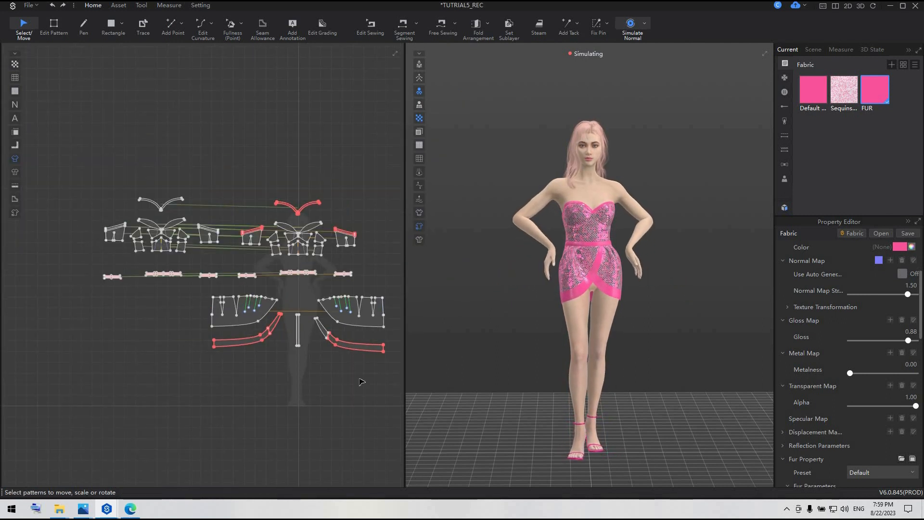
{"action": "scroll", "coordinate": [587, 216], "scroll_direction": "up", "scroll_amount": 4}
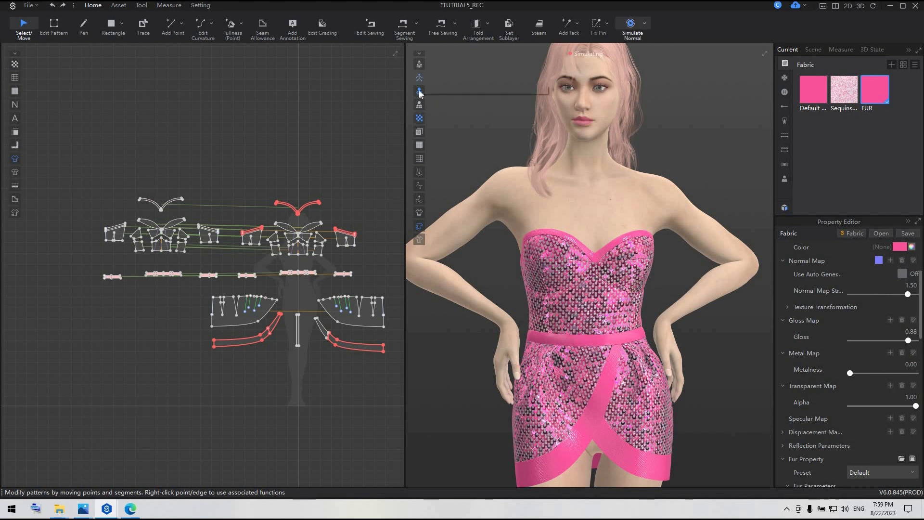
{"action": "key", "text": "space"}
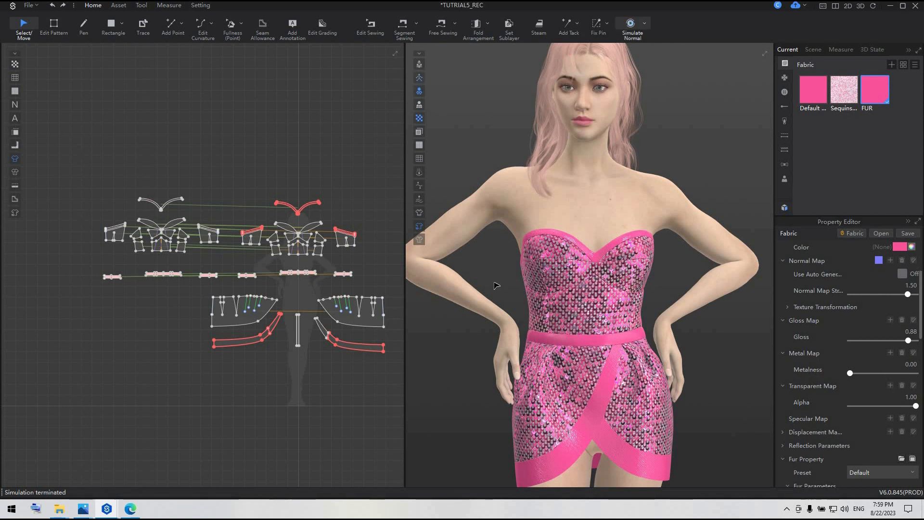
Show the avatar's IK skeleton and slightly adjust the rotation of the right shoulder joint.
{"action": "left_click", "coordinate": [420, 77]}
{"action": "left_click", "coordinate": [512, 187]}
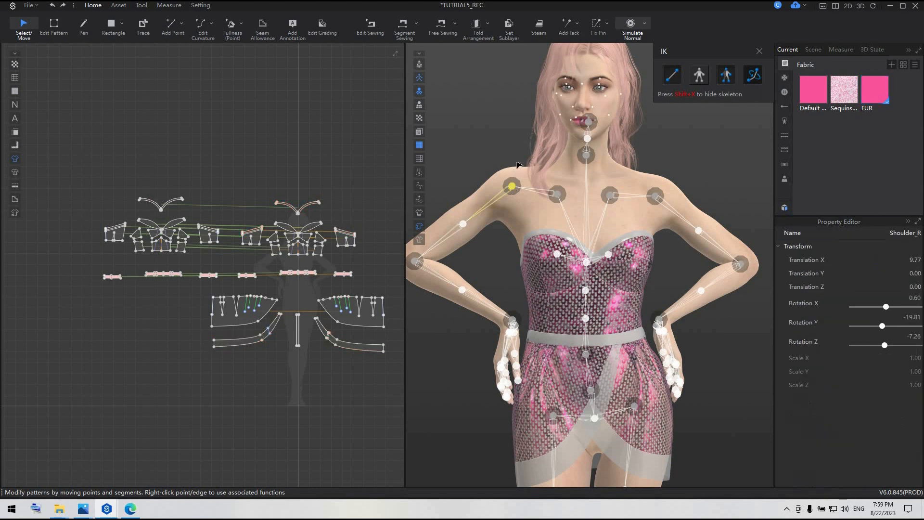
{"action": "left_click_drag", "start_coordinate": [519, 151], "coordinate": [519, 334]}
Rotate the ThumbFinger1_R joint of the right hand to about -28.4, 2.0 and -4.2 on X, Y and Z.
{"action": "left_click", "coordinate": [518, 319]}
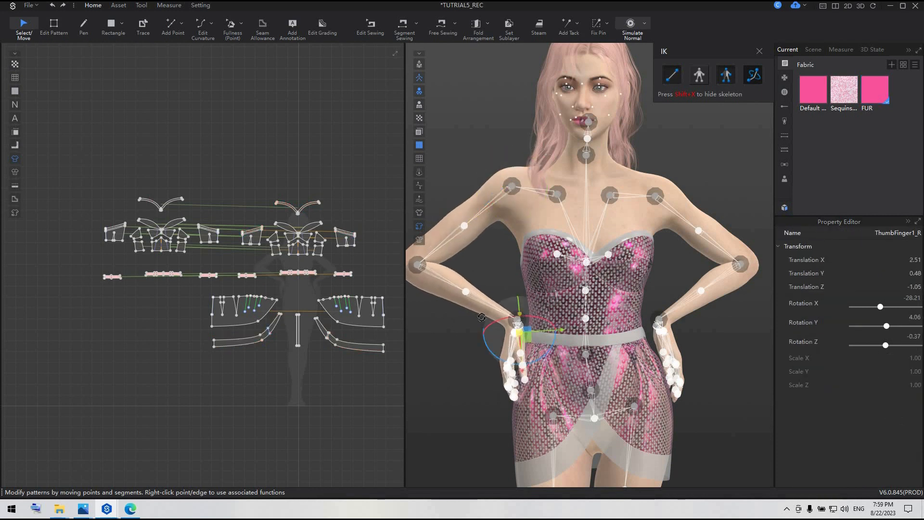
{"action": "left_click", "coordinate": [519, 329]}
{"action": "left_click", "coordinate": [562, 281]}
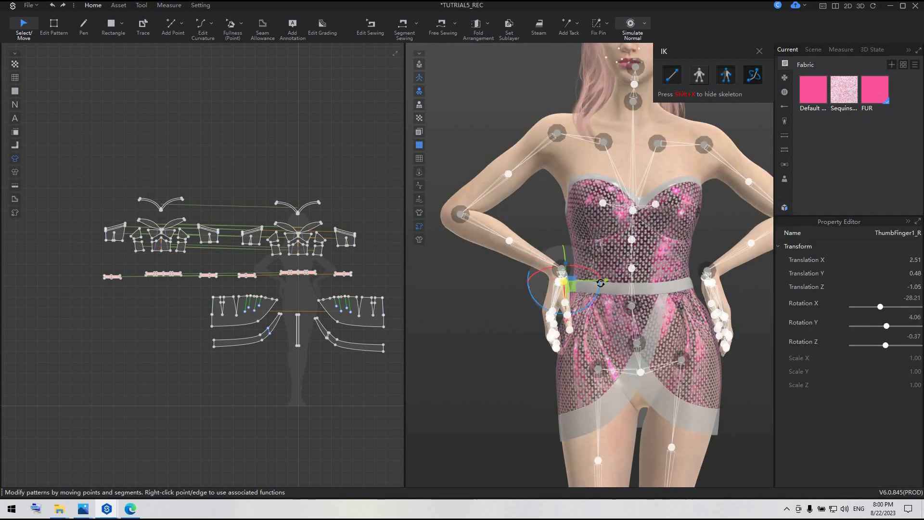
{"action": "left_click_drag", "start_coordinate": [600, 284], "coordinate": [590, 286]}
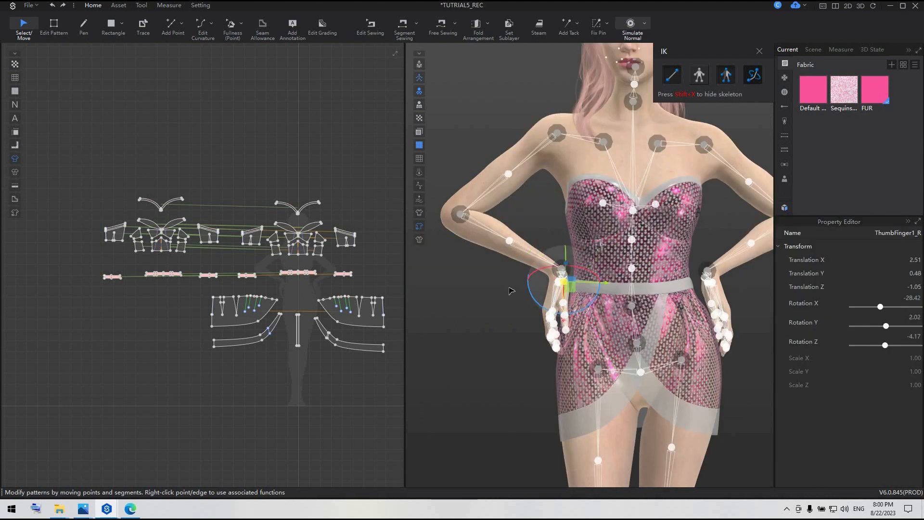
{"action": "left_click", "coordinate": [511, 290]}
Slightly rotate another finger base joint just below the avatar's right wrist.
{"action": "scroll", "coordinate": [554, 301], "scroll_direction": "up", "scroll_amount": 3}
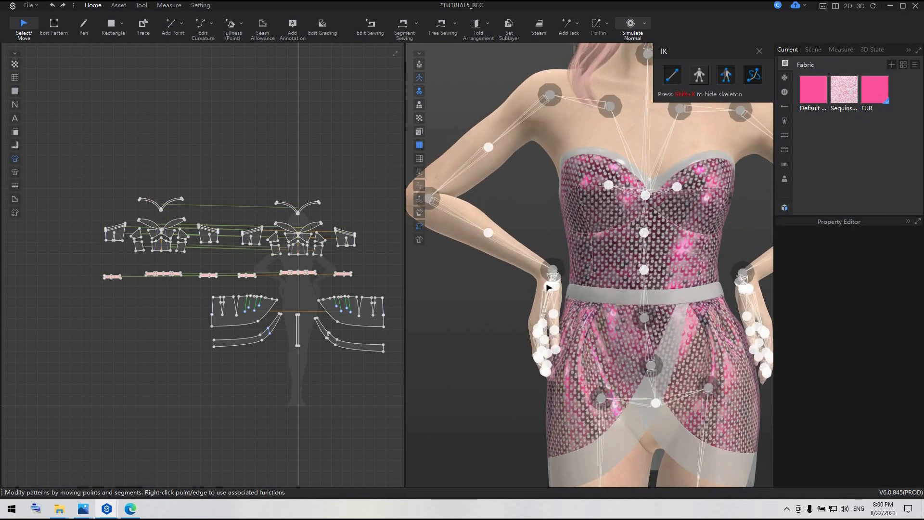
{"action": "left_click", "coordinate": [549, 287]}
{"action": "left_click_drag", "start_coordinate": [579, 270], "coordinate": [577, 266]}
{"action": "left_click", "coordinate": [498, 303]}
Slightly rotate the PinkyFinger1_R joint of the right hand from the avatar's back side.
{"action": "scroll", "coordinate": [570, 301], "scroll_direction": "up", "scroll_amount": 3}
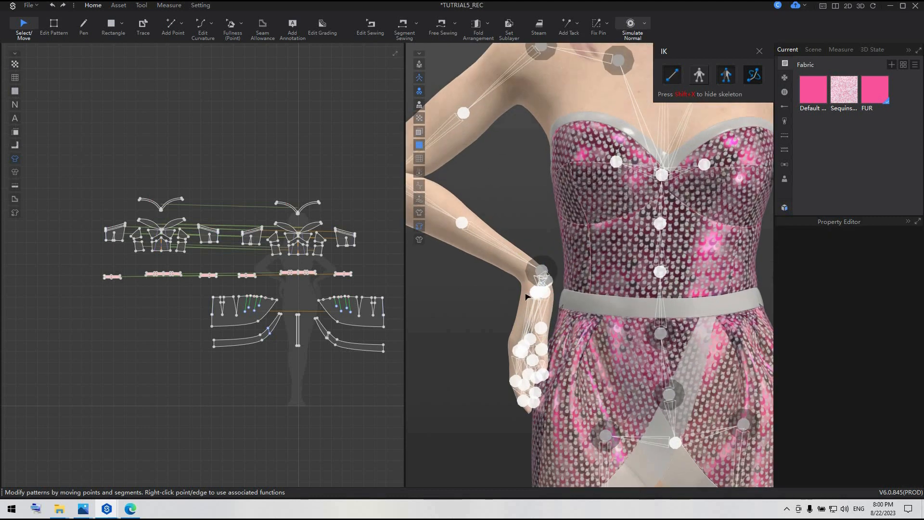
{"action": "right_click_drag", "start_coordinate": [570, 301], "coordinate": [706, 320]}
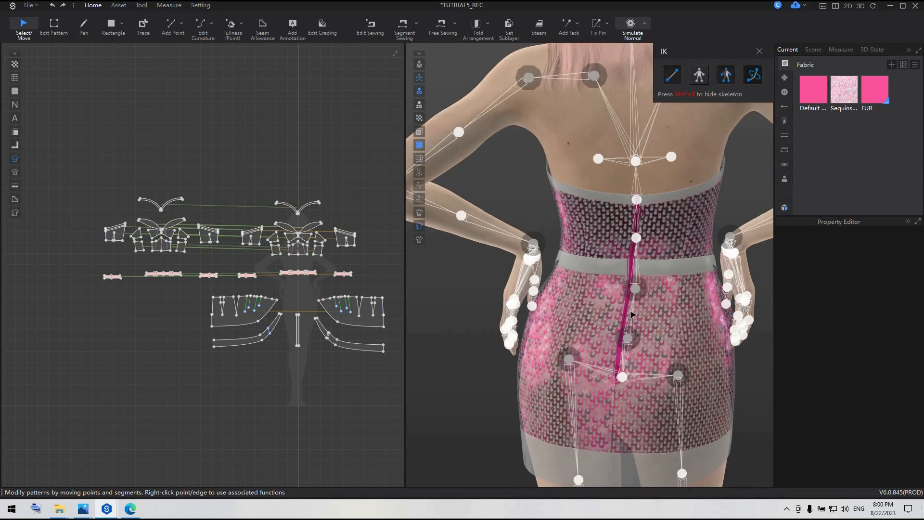
{"action": "middle_click_drag", "start_coordinate": [749, 246], "coordinate": [665, 249]}
{"action": "scroll", "coordinate": [663, 248], "scroll_direction": "up", "scroll_amount": 1}
{"action": "left_click", "coordinate": [664, 252]}
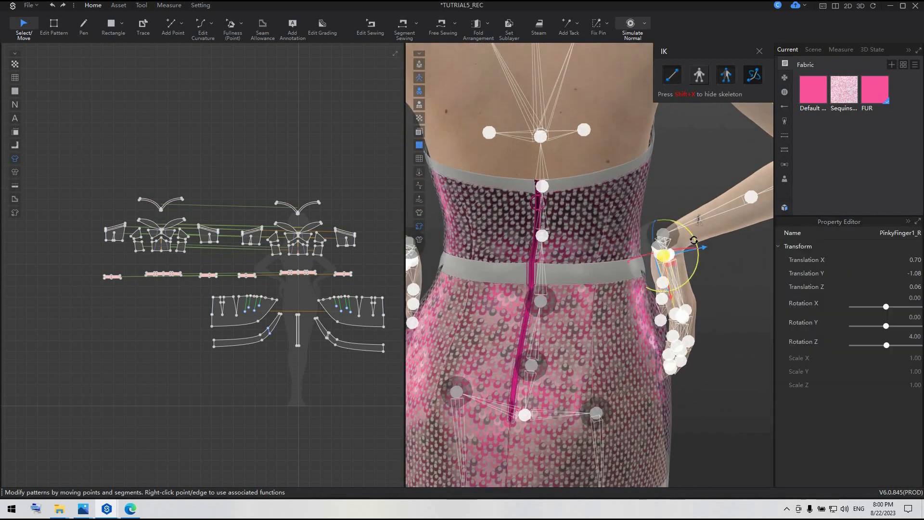
{"action": "left_click_drag", "start_coordinate": [691, 238], "coordinate": [688, 241]}
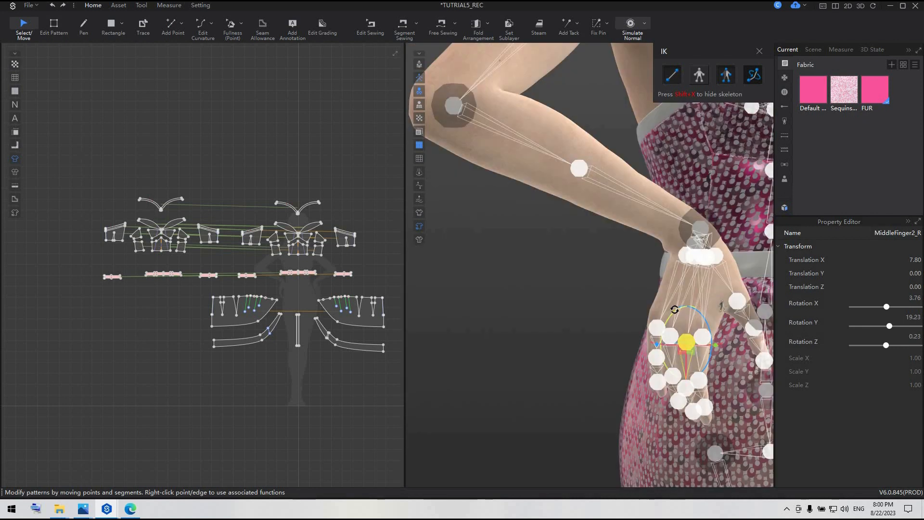
Rotate the MiddleFinger2_R and RingFinger2_R joints of the right hand to refine the finger positions.
{"action": "left_click_drag", "start_coordinate": [674, 309], "coordinate": [665, 298]}
{"action": "left_click", "coordinate": [570, 324]}
{"action": "left_click", "coordinate": [673, 334]}
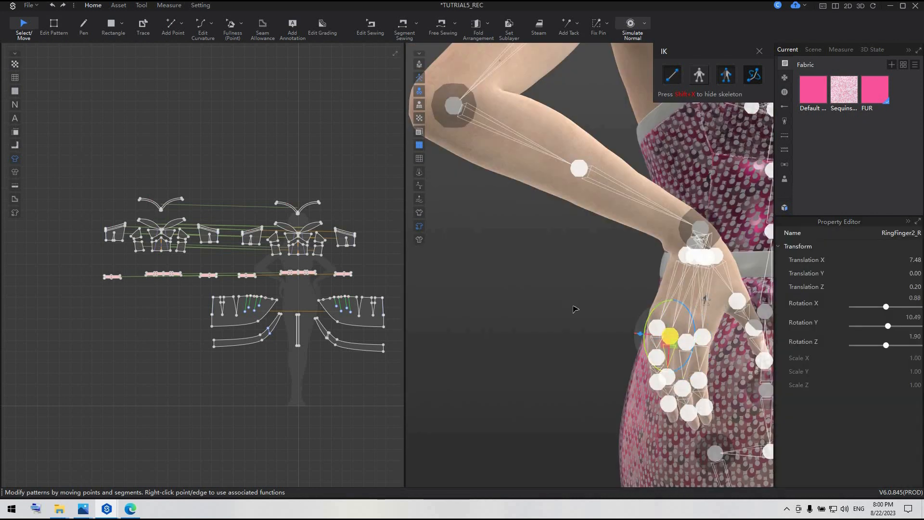
{"action": "left_click", "coordinate": [576, 311]}
Move the avatar's right wrist joint slightly down along the hip.
{"action": "scroll", "coordinate": [589, 324], "scroll_direction": "down", "scroll_amount": 3}
{"action": "scroll", "coordinate": [573, 325], "scroll_direction": "down", "scroll_amount": 5}
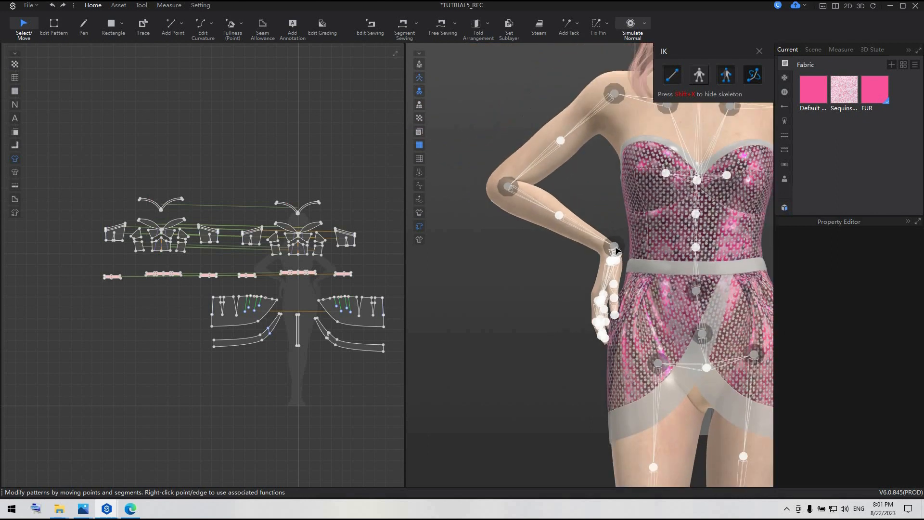
{"action": "left_click", "coordinate": [615, 248]}
{"action": "left_click", "coordinate": [615, 248]}
{"action": "left_click", "coordinate": [615, 248]}
{"action": "left_click_drag", "start_coordinate": [615, 247], "coordinate": [612, 264]}
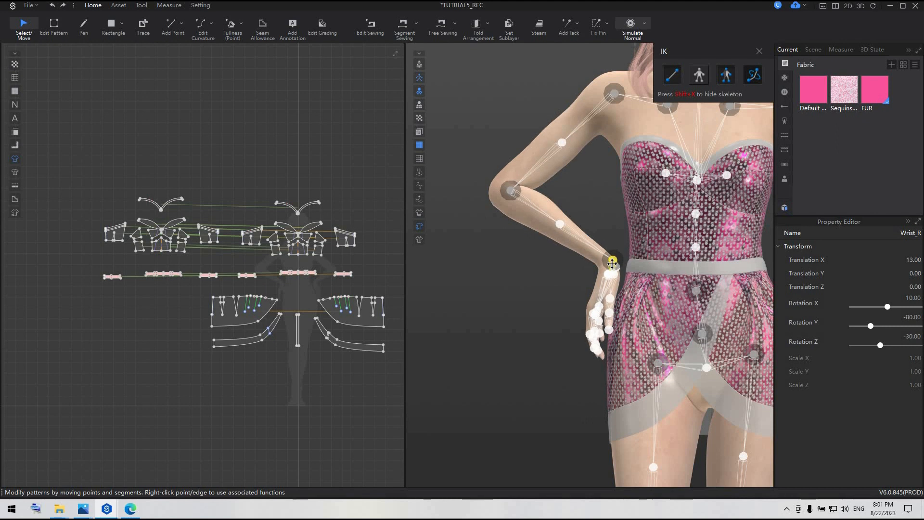
{"action": "left_click", "coordinate": [572, 285]}
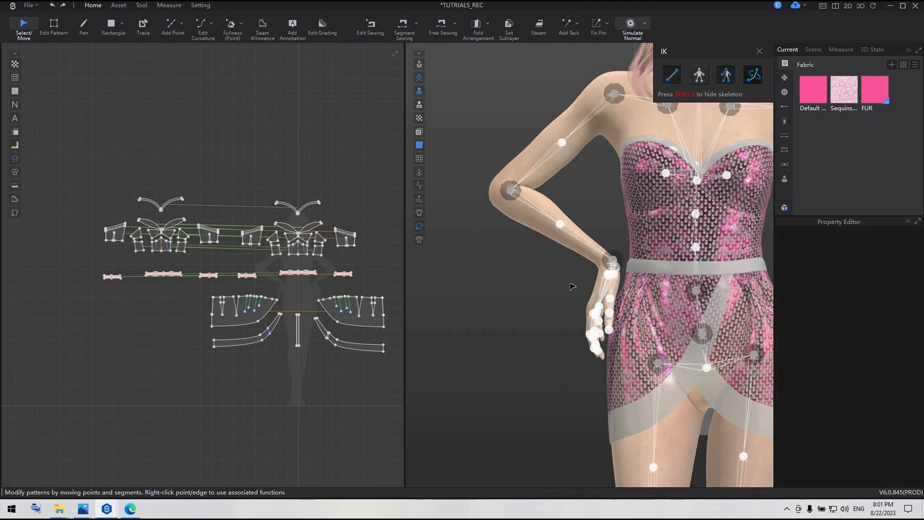
Move the avatar's left wrist joint slightly down to match the other hand, and hide the skeleton.
{"action": "scroll", "coordinate": [573, 287], "scroll_direction": "down", "scroll_amount": 3}
{"action": "middle_click_drag", "start_coordinate": [689, 307], "coordinate": [580, 289]}
{"action": "scroll", "coordinate": [581, 288], "scroll_direction": "up", "scroll_amount": 3}
{"action": "left_click", "coordinate": [650, 264]}
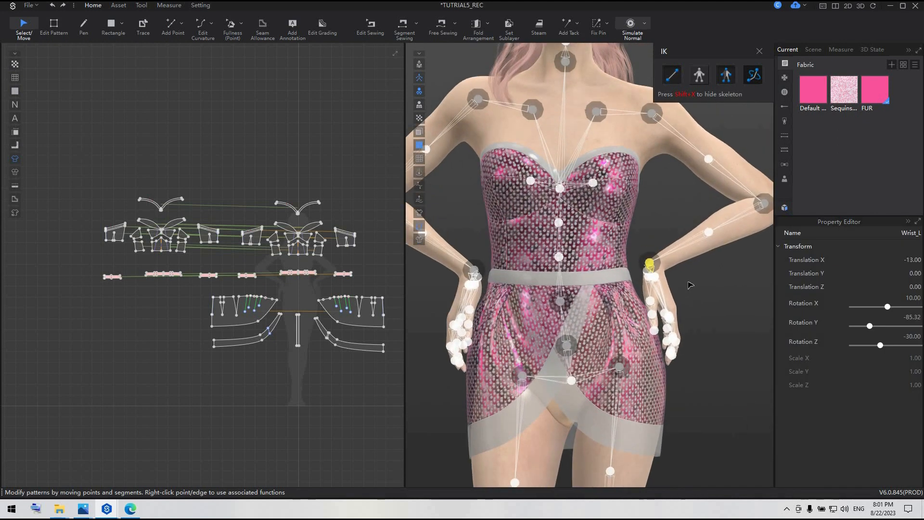
{"action": "left_click", "coordinate": [690, 301]}
{"action": "mouse_move", "coordinate": [650, 268]}
{"action": "left_mouse_down"}
{"action": "mouse_move", "coordinate": [657, 286]}
{"action": "mouse_move", "coordinate": [649, 278]}
{"action": "left_mouse_up"}
{"action": "left_click", "coordinate": [700, 312]}
{"action": "scroll", "coordinate": [716, 309], "scroll_direction": "down", "scroll_amount": 3}
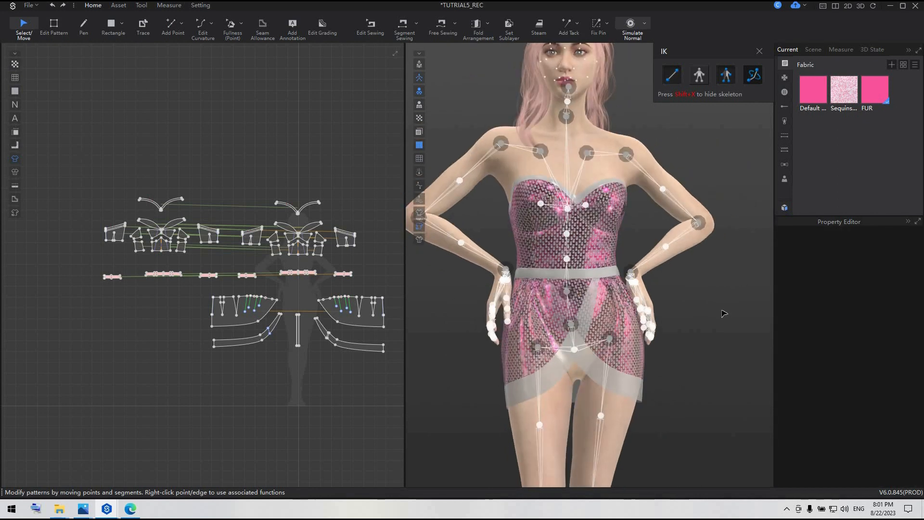
{"action": "right_click_drag", "start_coordinate": [724, 314], "coordinate": [708, 314]}
{"action": "scroll", "coordinate": [705, 310], "scroll_direction": "down", "scroll_amount": 2}
{"action": "left_click", "coordinate": [420, 77]}
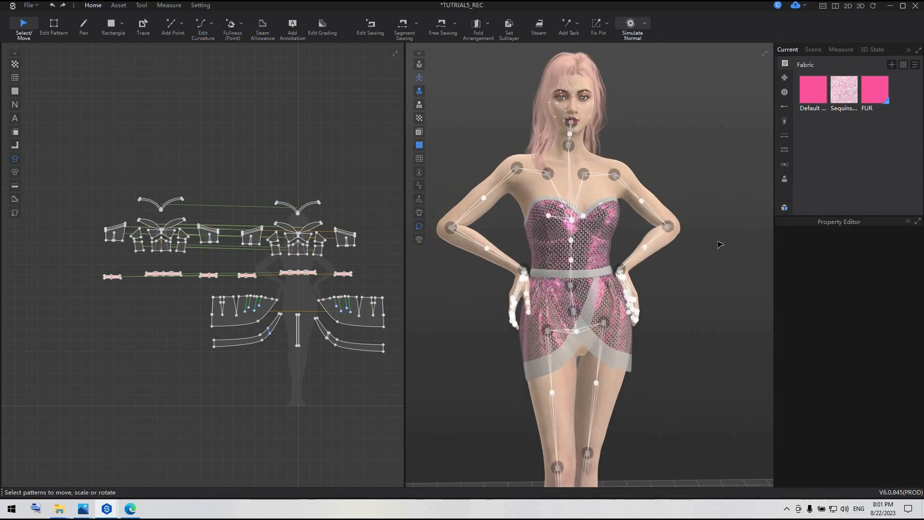
{"action": "left_click_drag", "start_coordinate": [77, 163], "coordinate": [410, 423]}
{"action": "scroll", "coordinate": [365, 320], "scroll_direction": "down", "scroll_amount": 3}
{"action": "right_click", "coordinate": [365, 320]}
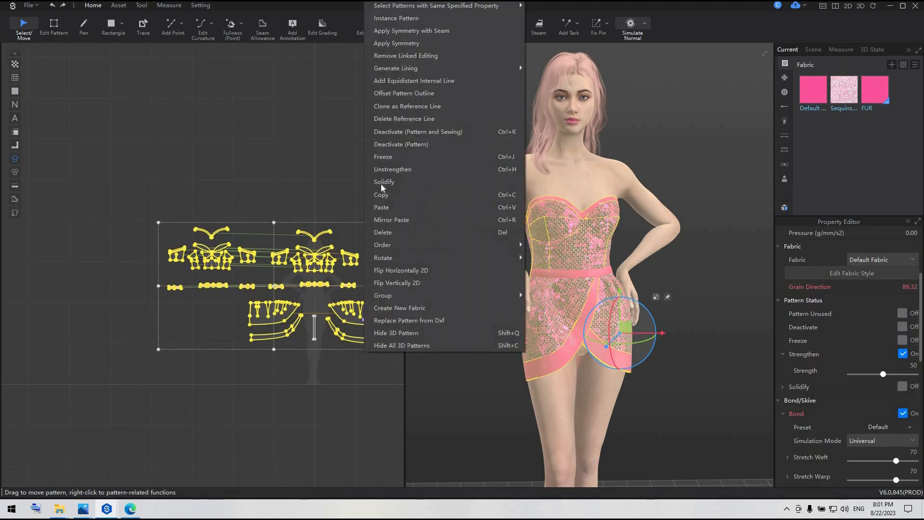
{"action": "key", "text": "Escape"}
Simulate the garment in the adjusted pose, pulling the skirt's side into place by the avatar's right hand.
{"action": "key", "text": "space"}
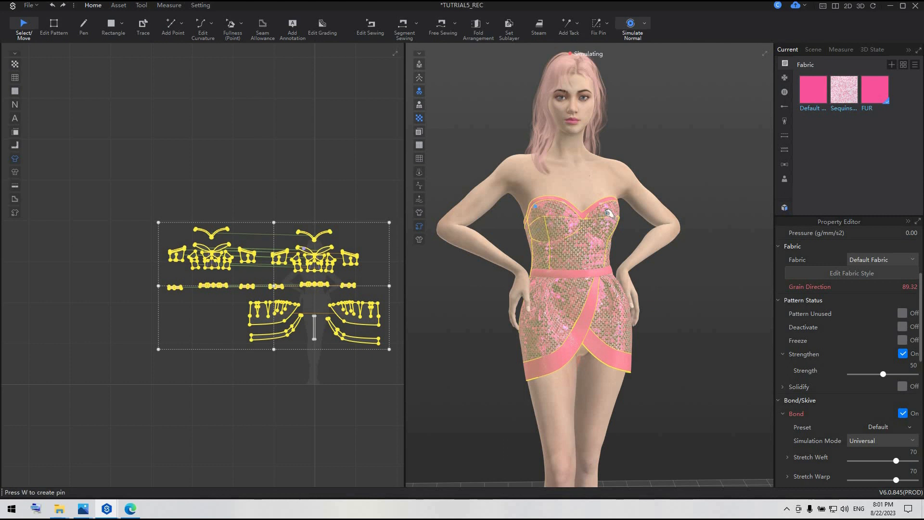
{"action": "left_click_drag", "start_coordinate": [525, 327], "coordinate": [548, 333]}
{"action": "left_click", "coordinate": [679, 340]}
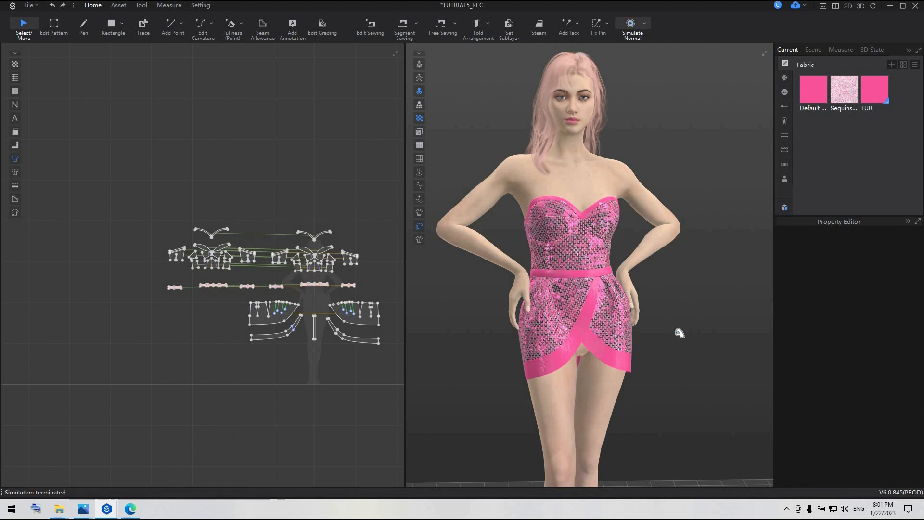
{"action": "key", "text": "space"}
Open 06_Scene.ssc from the library's scenes with its prop and offline render light included, and close the library.
{"action": "scroll", "coordinate": [666, 301], "scroll_direction": "down", "scroll_amount": 5}
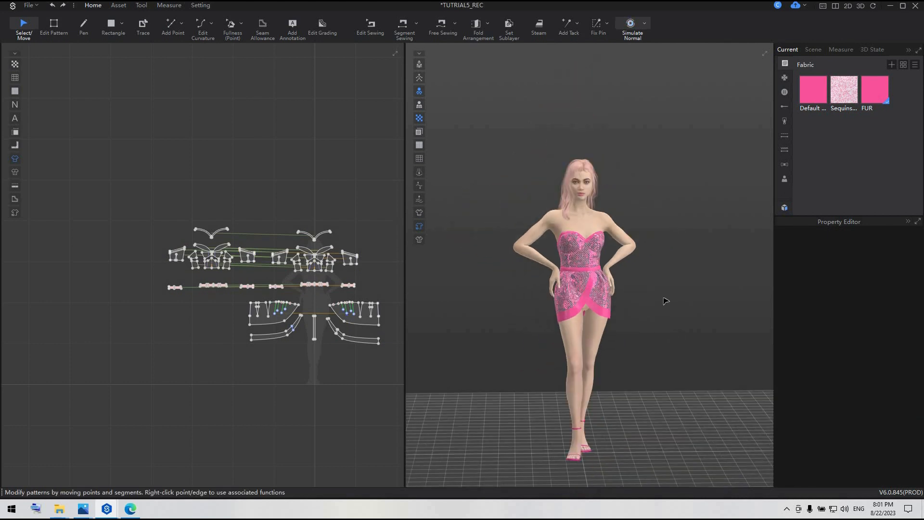
{"action": "left_click", "coordinate": [785, 208]}
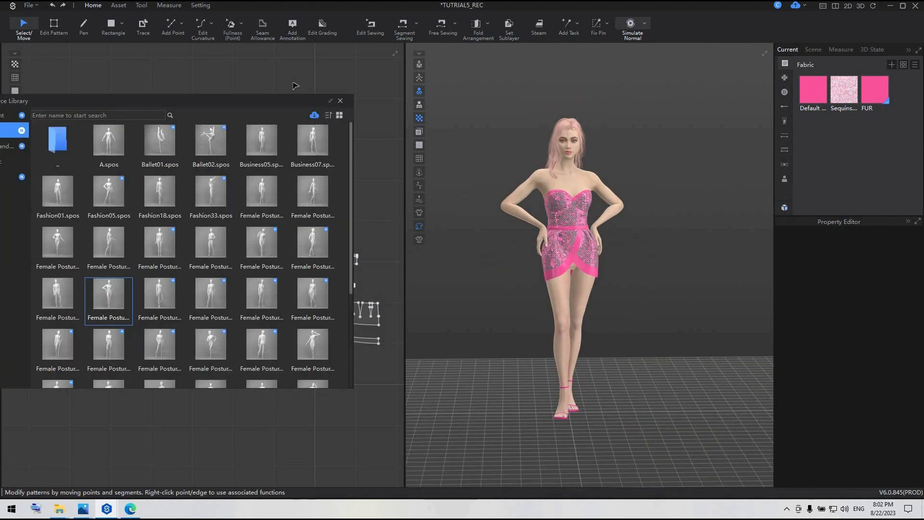
{"action": "left_click_drag", "start_coordinate": [339, 93], "coordinate": [365, 89]}
{"action": "left_click", "coordinate": [57, 184]}
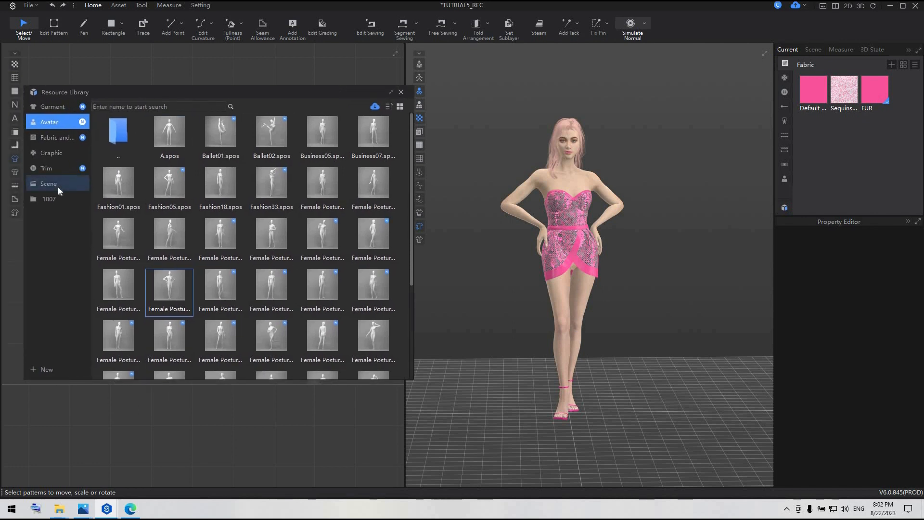
{"action": "mouse_move", "coordinate": [248, 238]}
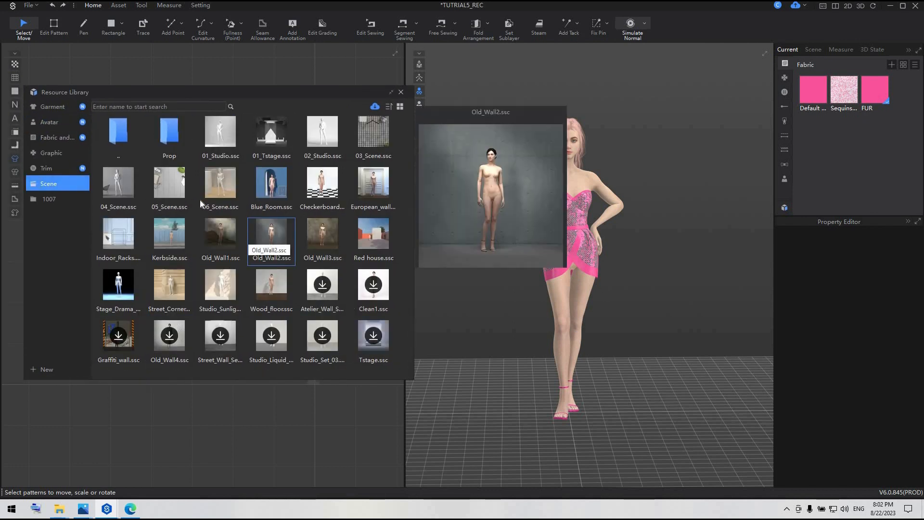
{"action": "double_click", "coordinate": [212, 189]}
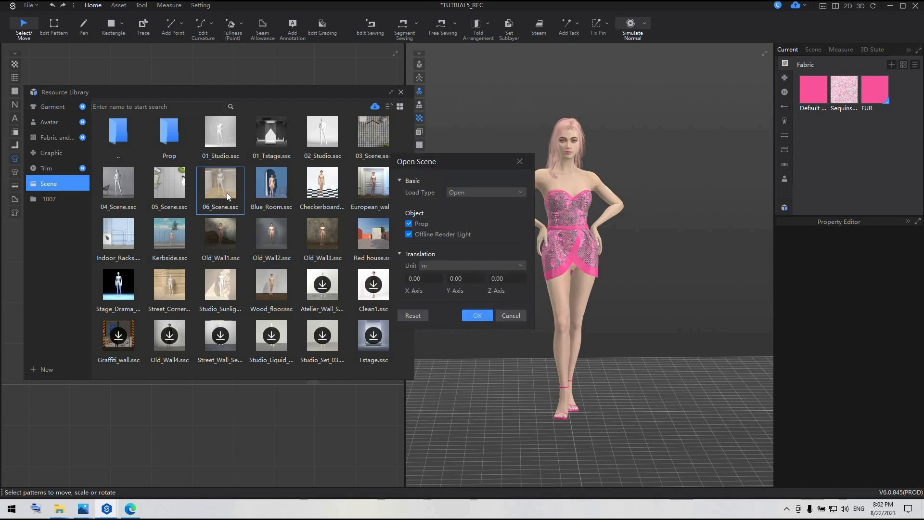
{"action": "left_click", "coordinate": [479, 315]}
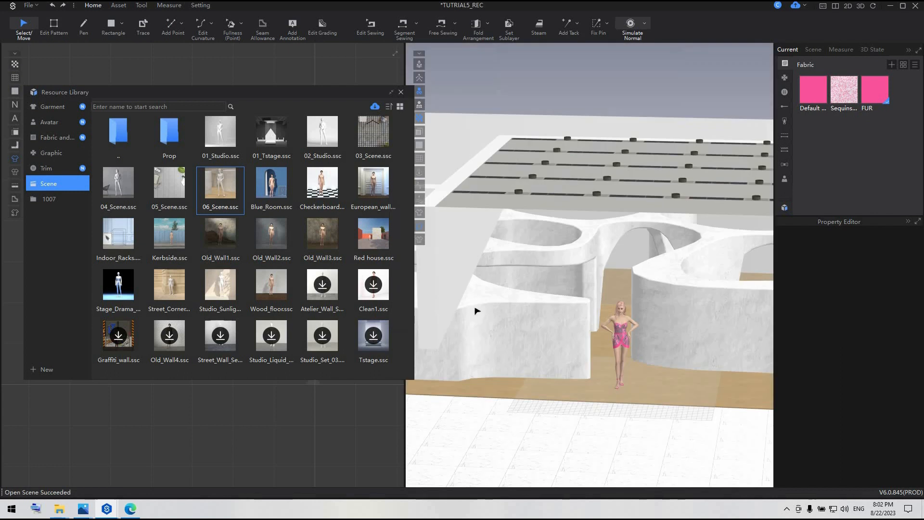
{"action": "left_click", "coordinate": [400, 91]}
Recolour the scene prop's curved maze walls light pink (FACDE5) and set their render type to Shiny.
{"action": "right_click_drag", "start_coordinate": [656, 373], "coordinate": [660, 355]}
{"action": "scroll", "coordinate": [576, 406], "scroll_direction": "up", "scroll_amount": 3}
{"action": "left_click", "coordinate": [547, 394]}
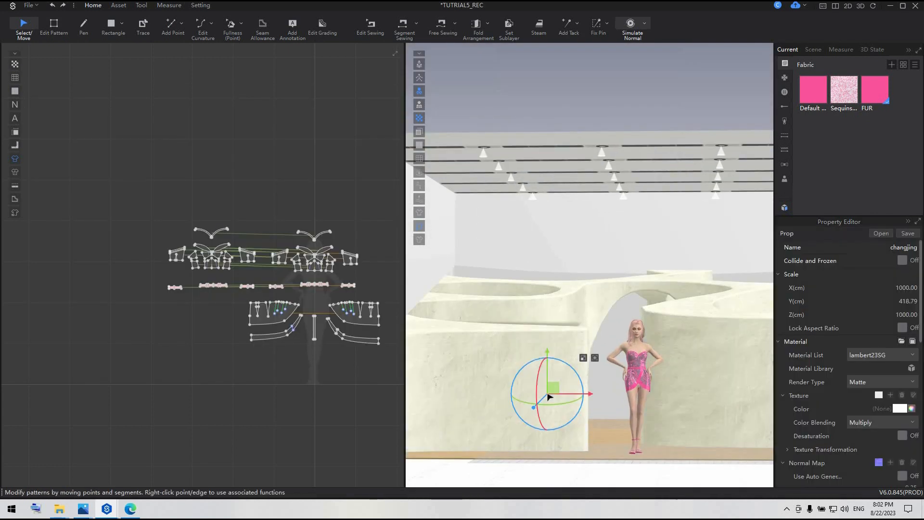
{"action": "left_click", "coordinate": [900, 409]}
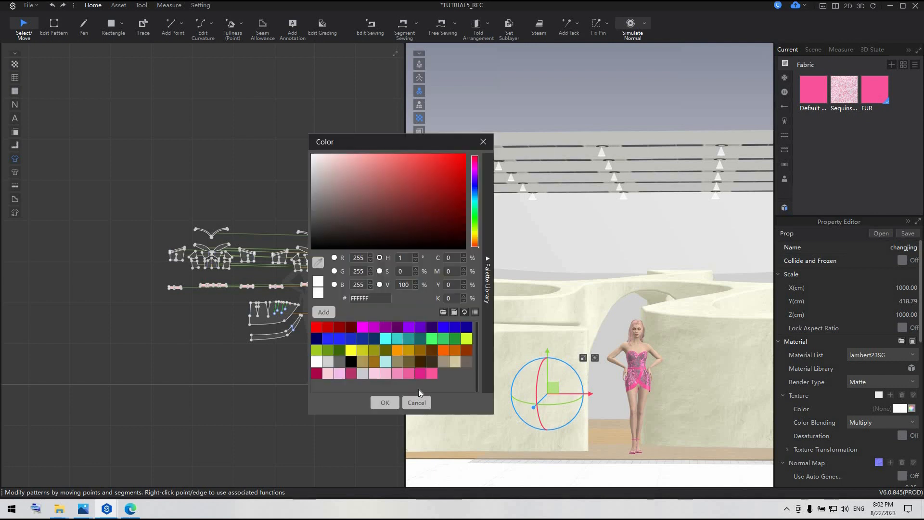
{"action": "left_click", "coordinate": [328, 374]}
{"action": "left_click", "coordinate": [383, 373]}
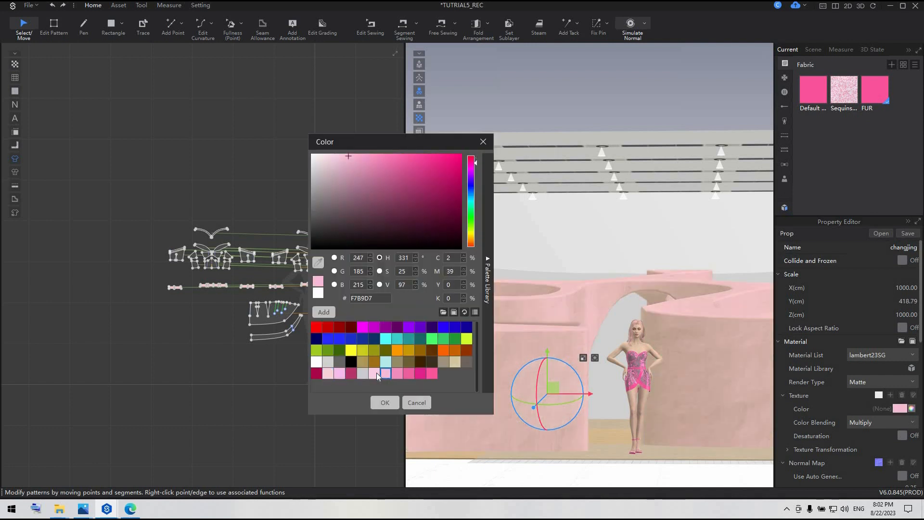
{"action": "left_click", "coordinate": [376, 373]}
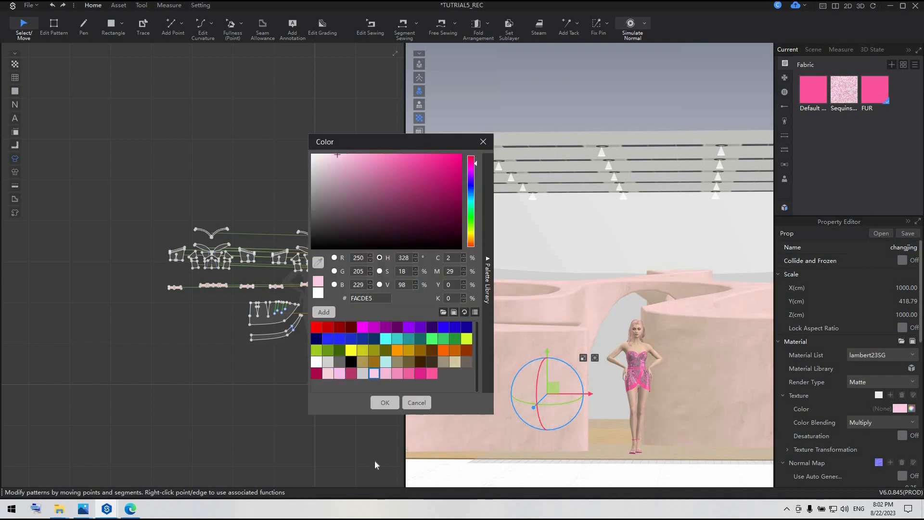
{"action": "left_click", "coordinate": [385, 403]}
{"action": "left_click", "coordinate": [866, 382]}
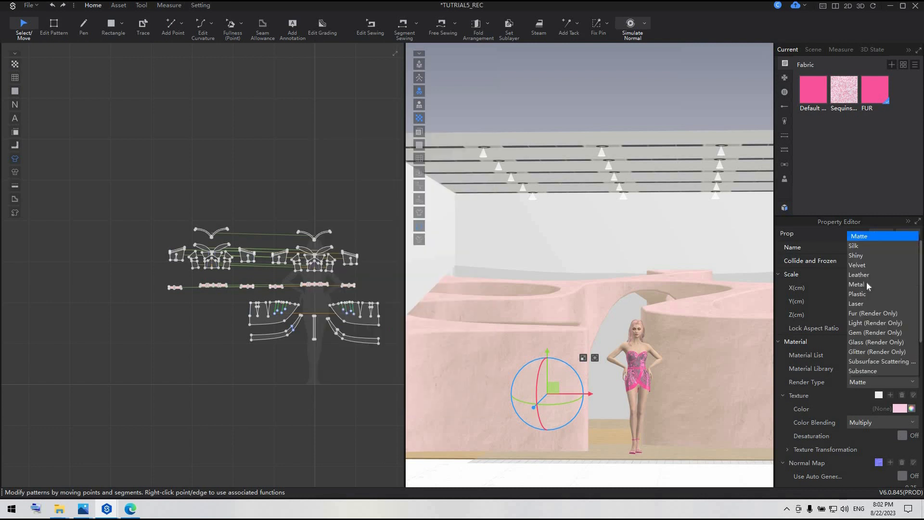
{"action": "left_click", "coordinate": [869, 252]}
Recolour the prop's tall back and side walls hot pink (E0218A).
{"action": "left_click", "coordinate": [607, 381]}
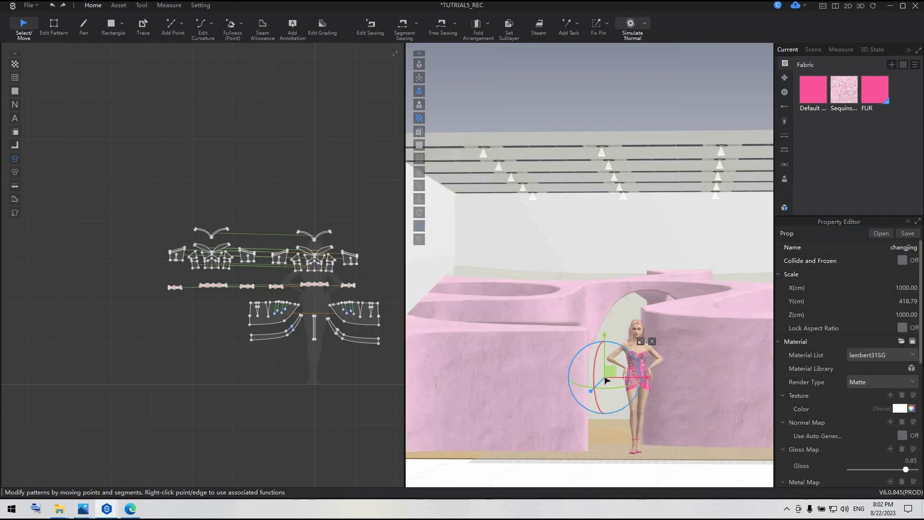
{"action": "left_click", "coordinate": [616, 241]}
{"action": "left_click", "coordinate": [900, 409]}
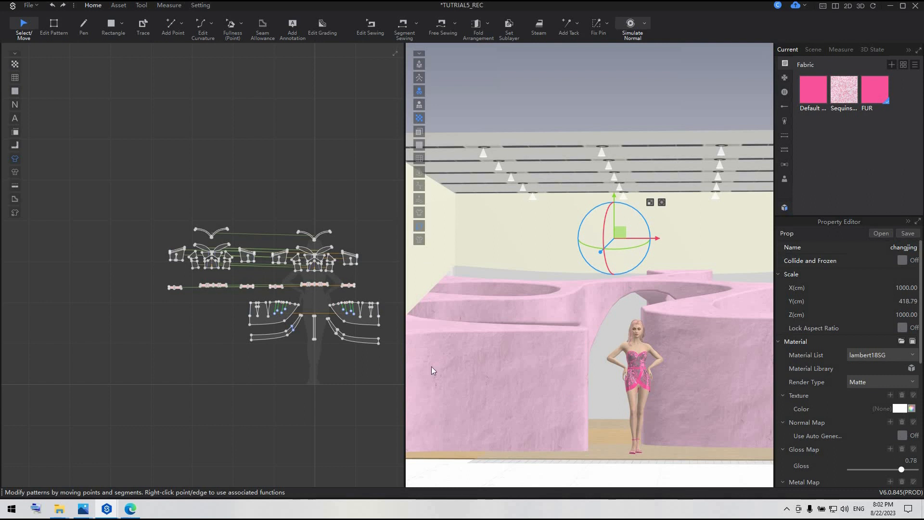
{"action": "left_click", "coordinate": [432, 372]}
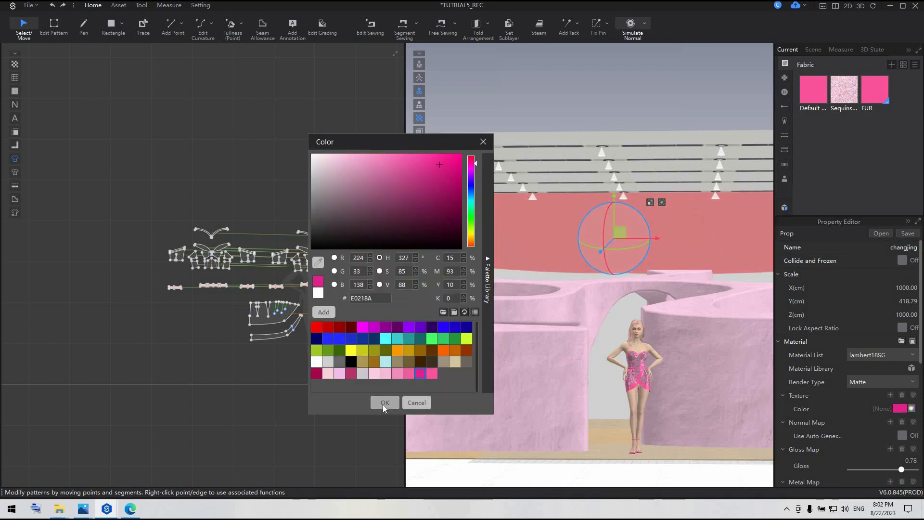
{"action": "left_click", "coordinate": [383, 404]}
Recolour the prop's wooden floor deep pink from the palette and remove its texture image.
{"action": "left_click", "coordinate": [609, 455]}
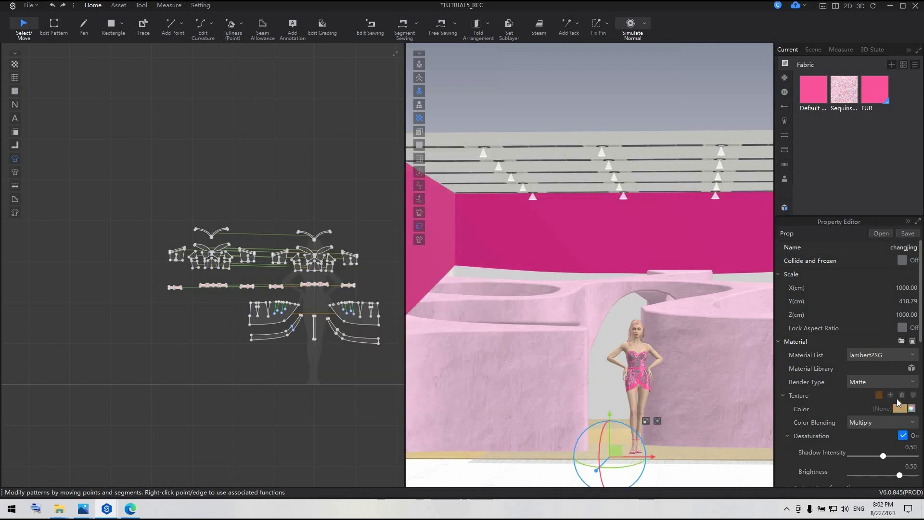
{"action": "left_click", "coordinate": [899, 408]}
{"action": "left_click", "coordinate": [347, 373]}
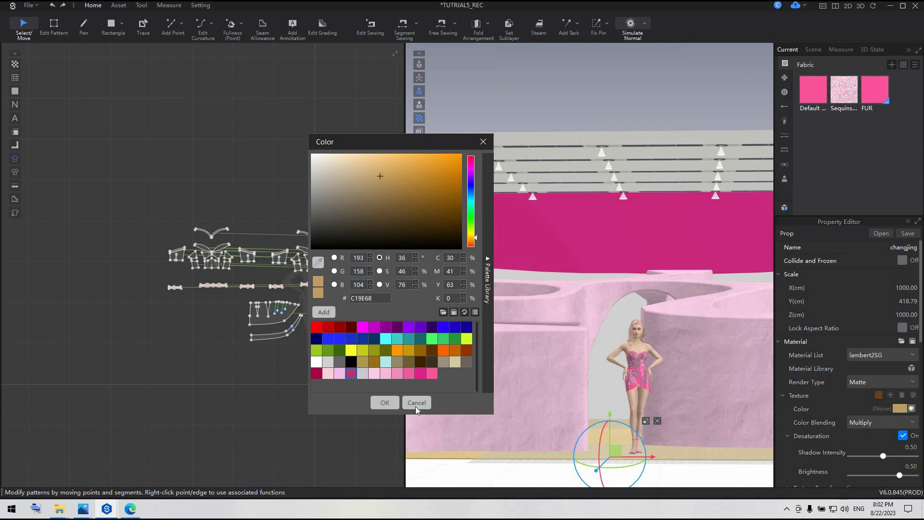
{"action": "left_click", "coordinate": [384, 403]}
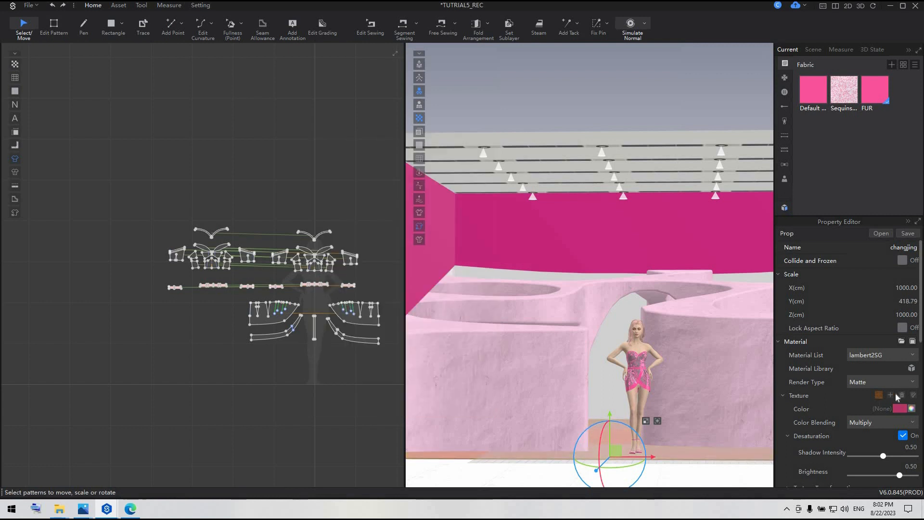
{"action": "left_click", "coordinate": [901, 394]}
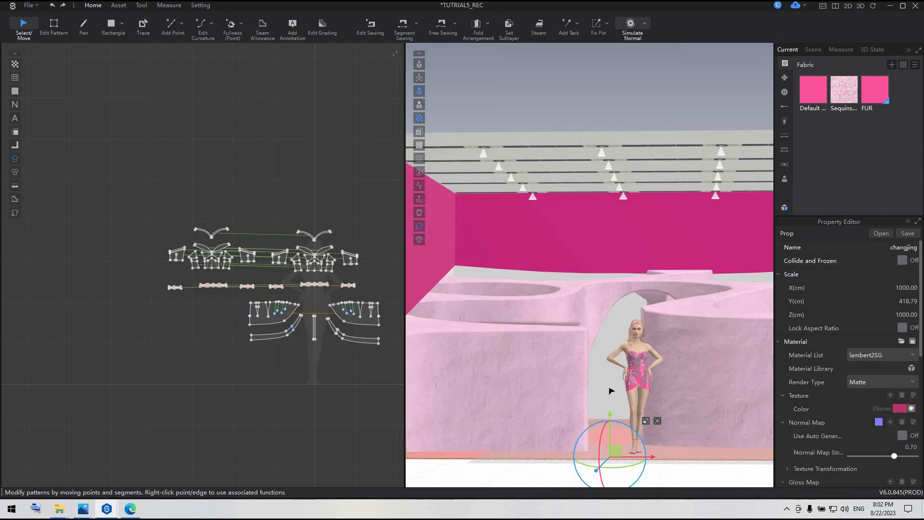
Recolour the white surface seen through the archway behind the avatar with a bright pink palette colour.
{"action": "left_click", "coordinate": [611, 390]}
{"action": "left_click", "coordinate": [899, 408]}
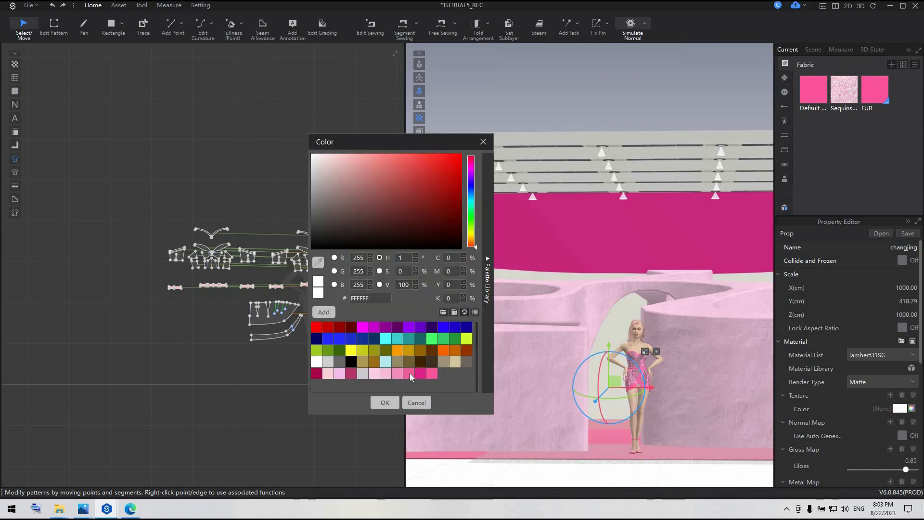
{"action": "left_click", "coordinate": [408, 374]}
{"action": "left_click", "coordinate": [385, 402]}
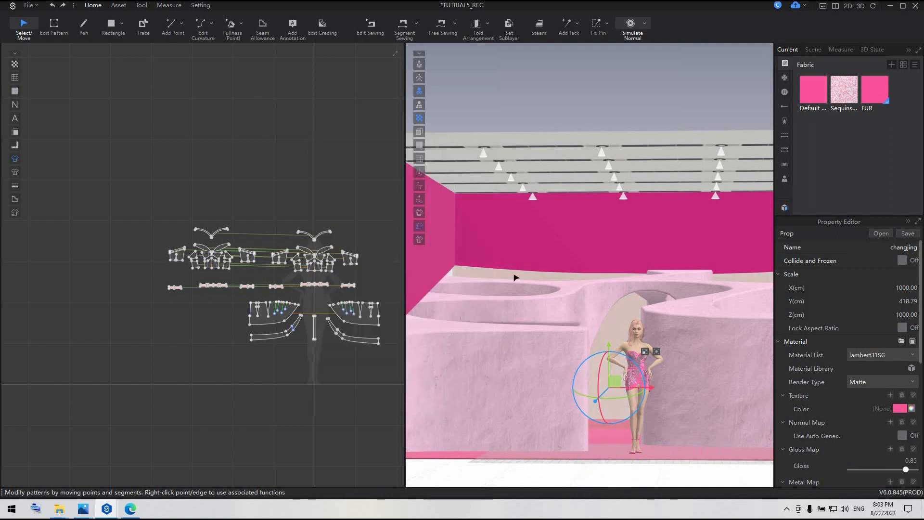
Recolour the prop's ceiling panels hot pink (E0218A).
{"action": "left_click", "coordinate": [514, 275]}
{"action": "left_click", "coordinate": [653, 177]}
{"action": "left_click", "coordinate": [899, 408]}
{"action": "left_click", "coordinate": [421, 374]}
{"action": "left_click", "coordinate": [385, 403]}
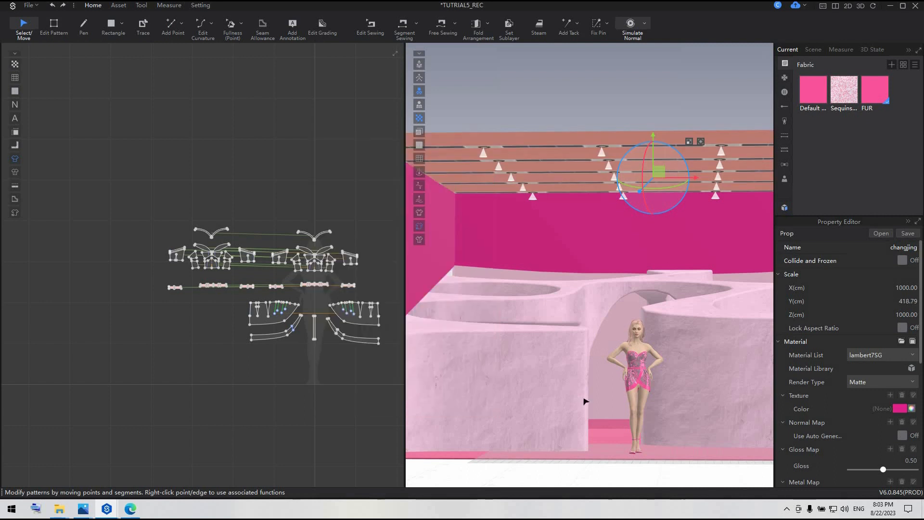
Open Offline Render with the full-length avatar framed in front of the pink archway.
{"action": "scroll", "coordinate": [585, 401], "scroll_direction": "up", "scroll_amount": 10}
{"action": "left_click", "coordinate": [592, 403]}
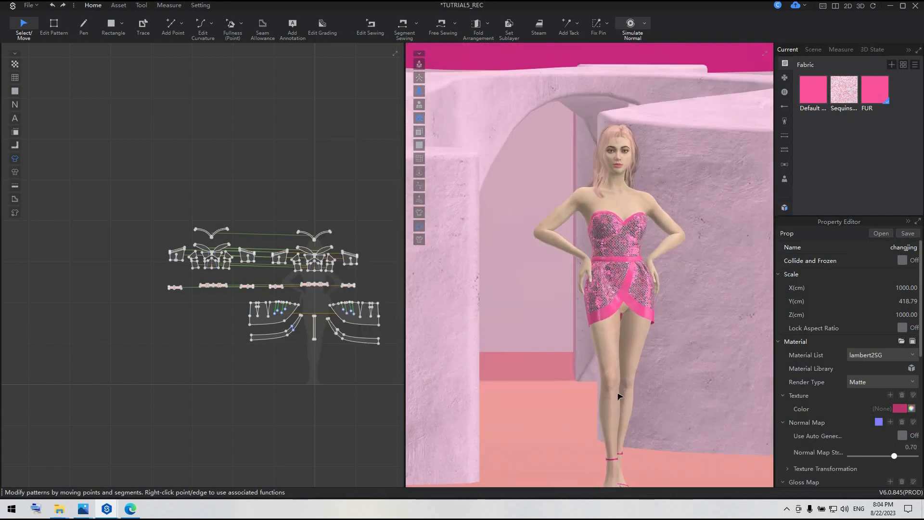
{"action": "middle_click_drag", "start_coordinate": [588, 368], "coordinate": [555, 353]}
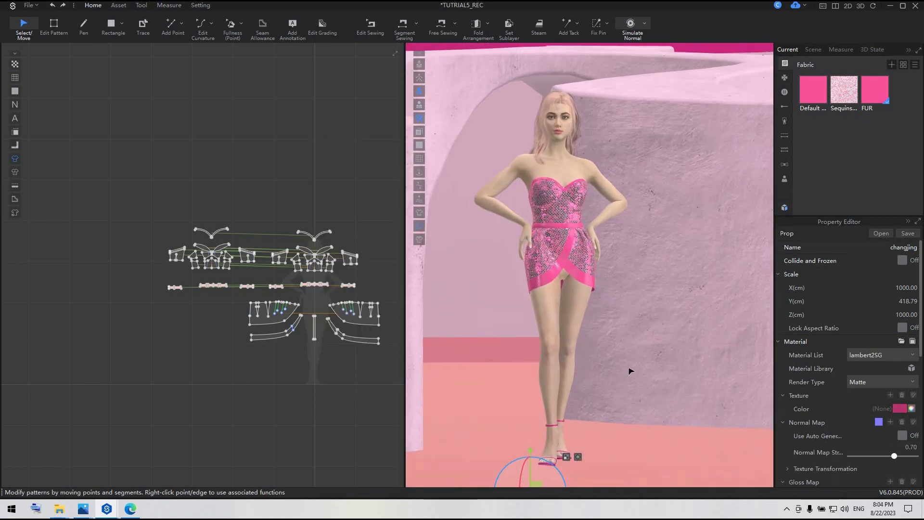
{"action": "middle_click_drag", "start_coordinate": [630, 371], "coordinate": [752, 246]}
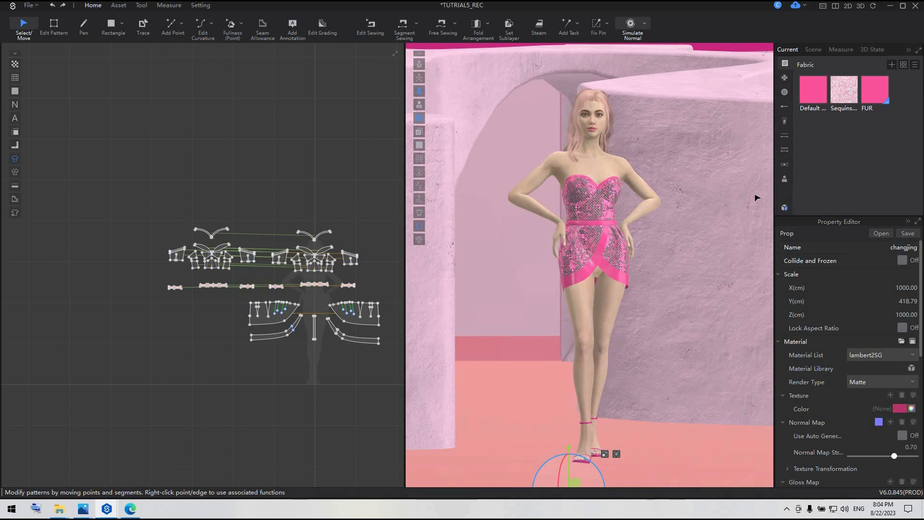
{"action": "left_click", "coordinate": [141, 5]}
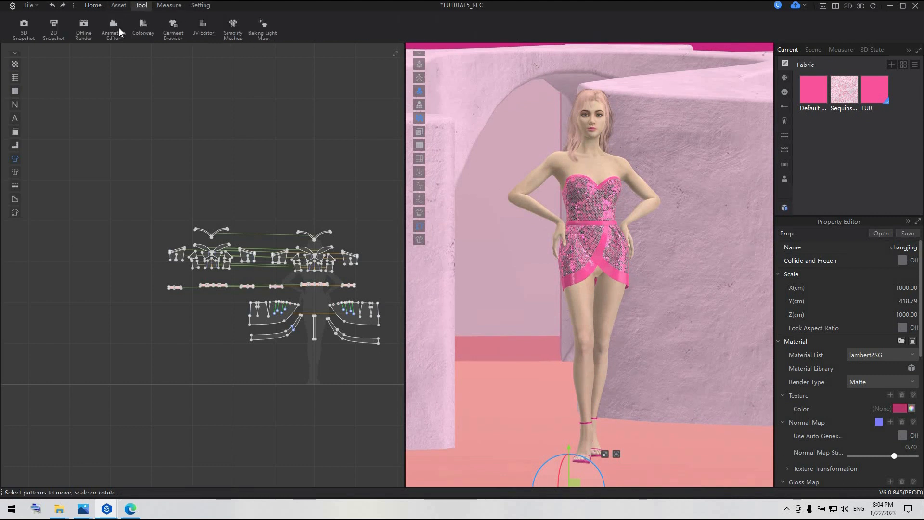
{"action": "left_click", "coordinate": [83, 27]}
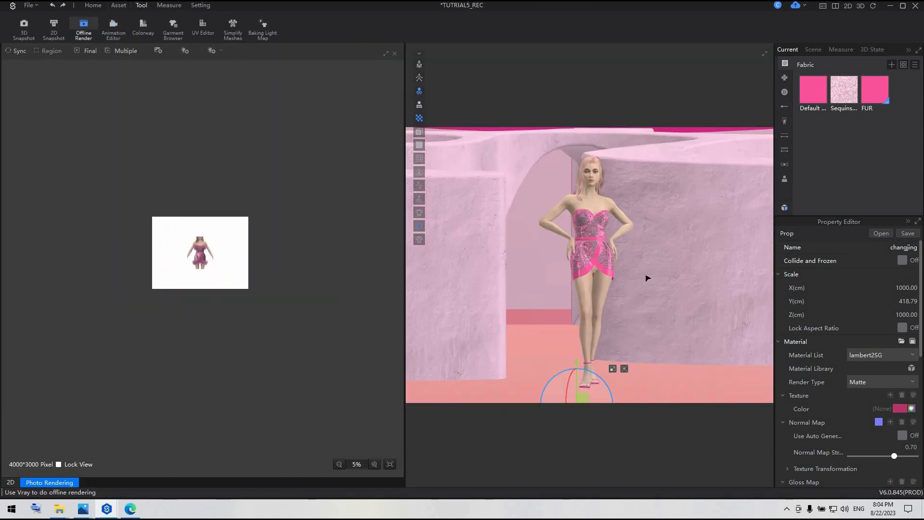
{"action": "scroll", "coordinate": [664, 288], "scroll_direction": "down", "scroll_amount": 3}
{"action": "middle_click_drag", "start_coordinate": [670, 287], "coordinate": [679, 310]}
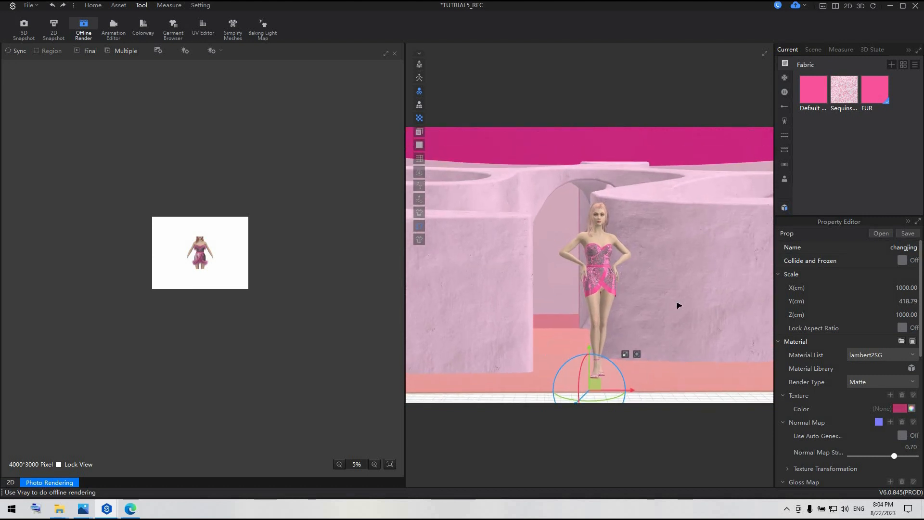
{"action": "scroll", "coordinate": [678, 303], "scroll_direction": "up", "scroll_amount": 2}
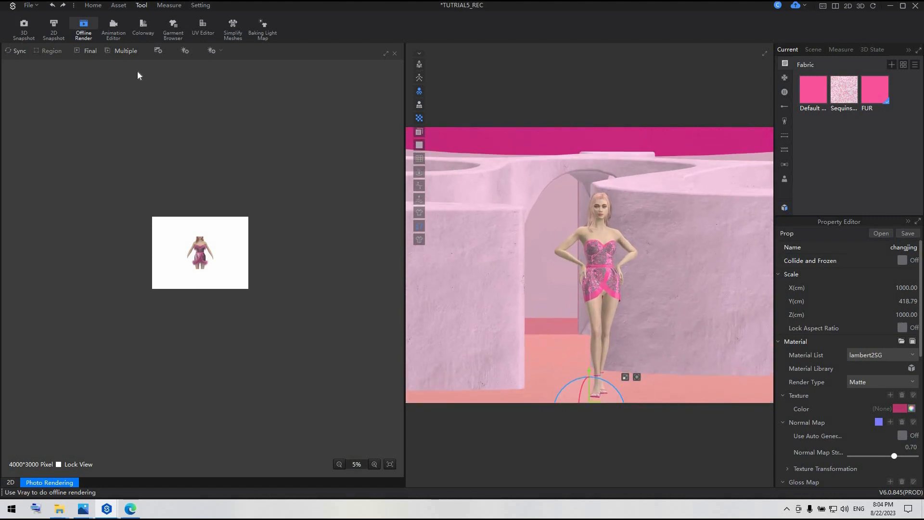
Set the render's photo size to 1080 px wide and 1350 px high.
{"action": "left_click", "coordinate": [158, 51]}
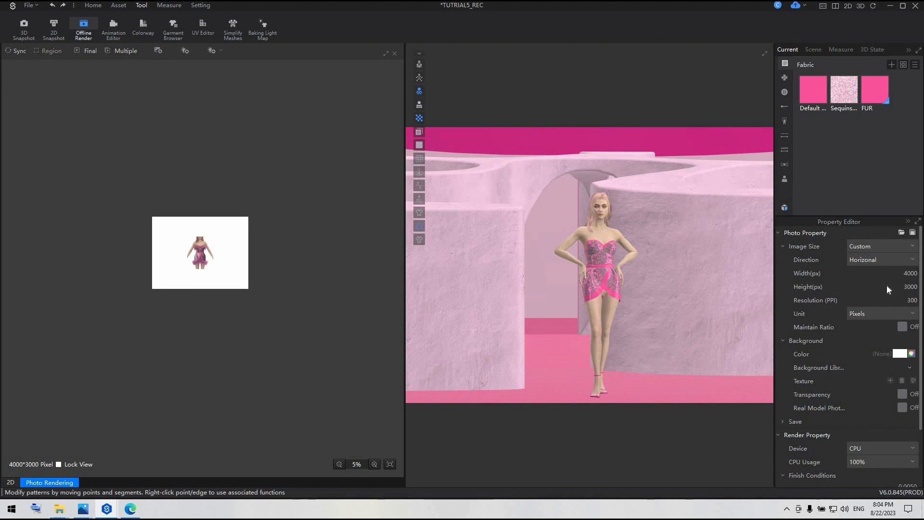
{"action": "left_click", "coordinate": [904, 273]}
{"action": "type", "text": "1080"}
{"action": "key", "text": "Tab"}
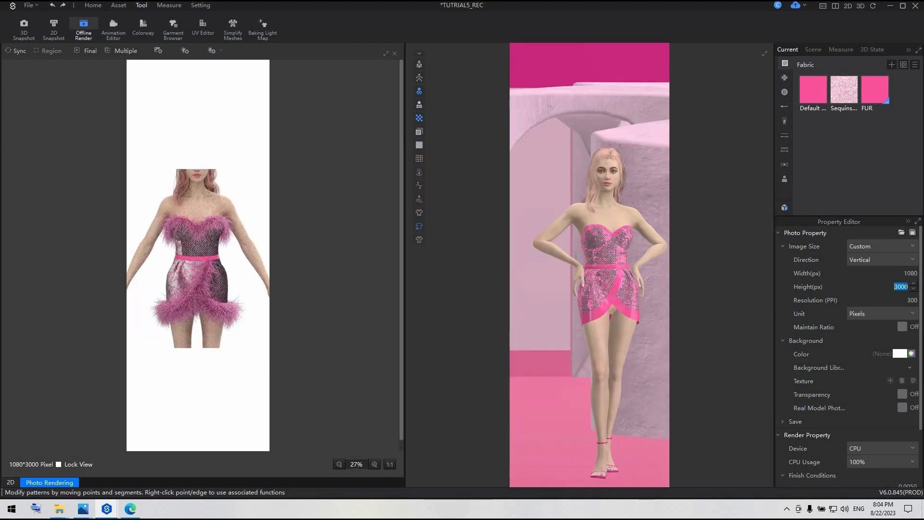
{"action": "type", "text": "1"}
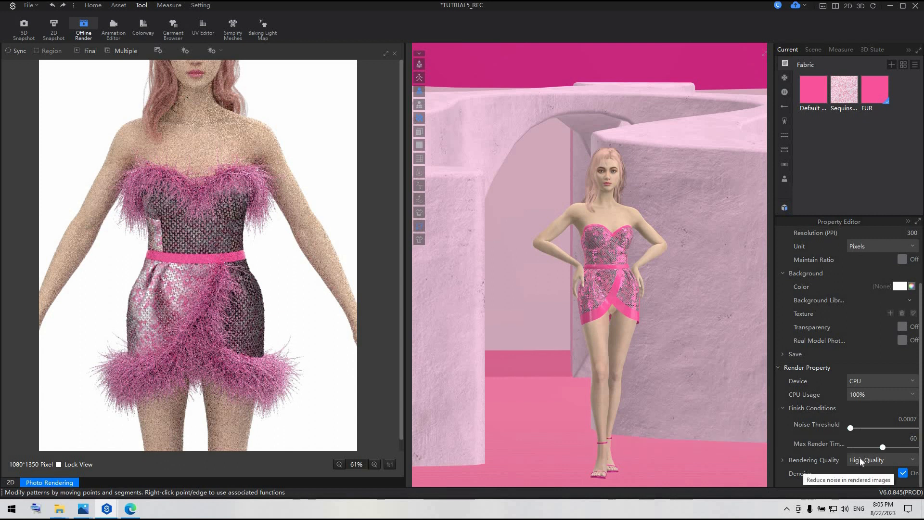
Frame the full-length avatar closer and start the synchronised preview render.
{"action": "scroll", "coordinate": [322, 330], "scroll_direction": "down", "scroll_amount": 1}
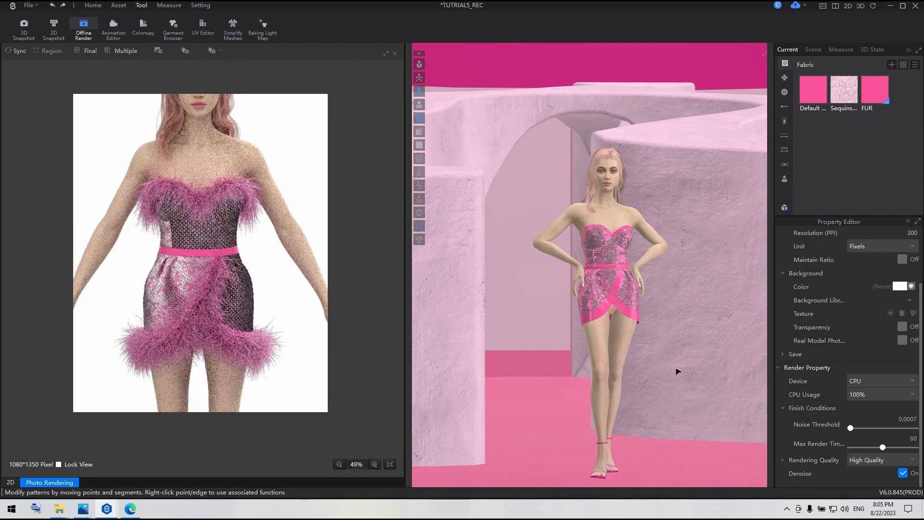
{"action": "scroll", "coordinate": [676, 371], "scroll_direction": "down", "scroll_amount": 1}
{"action": "left_click", "coordinate": [18, 53]}
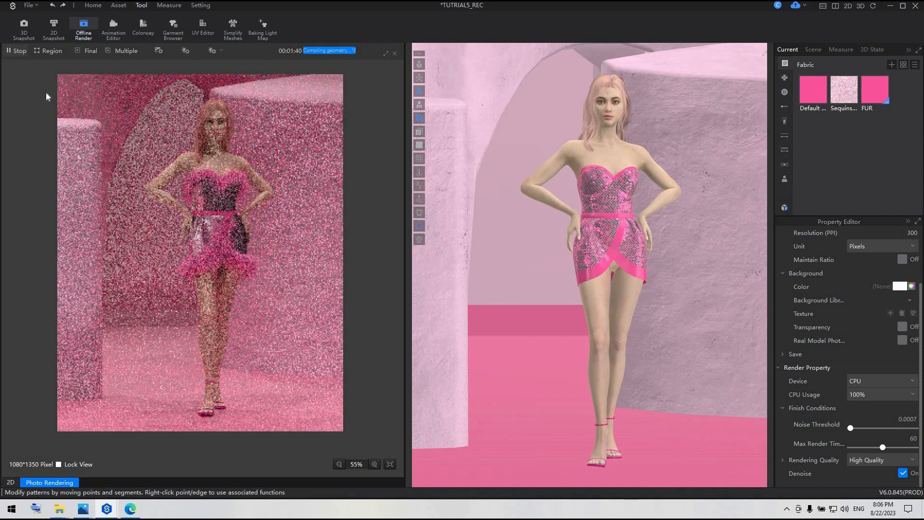
Turn the camera to a slightly angled full-length view of the avatar, lock the render view and stop the preview render.
{"action": "right_click_drag", "start_coordinate": [629, 288], "coordinate": [621, 292]}
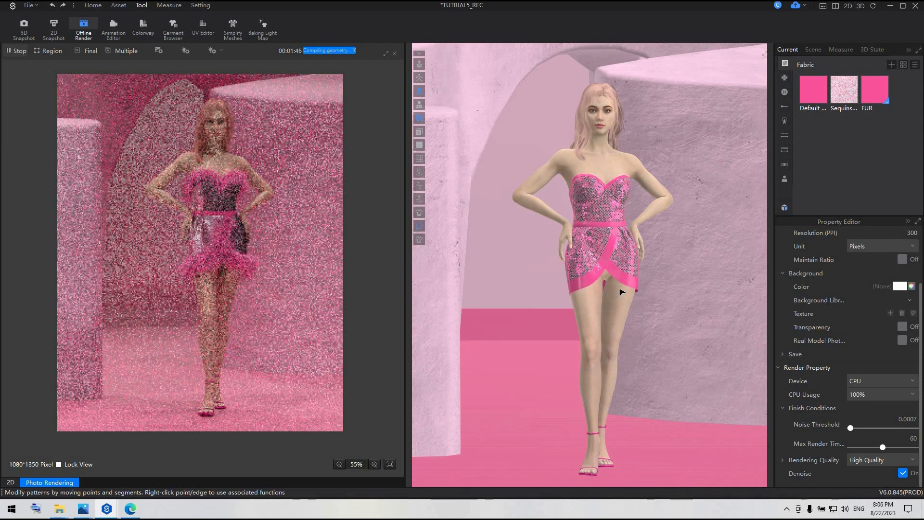
{"action": "right_click_drag", "start_coordinate": [635, 292], "coordinate": [653, 300]}
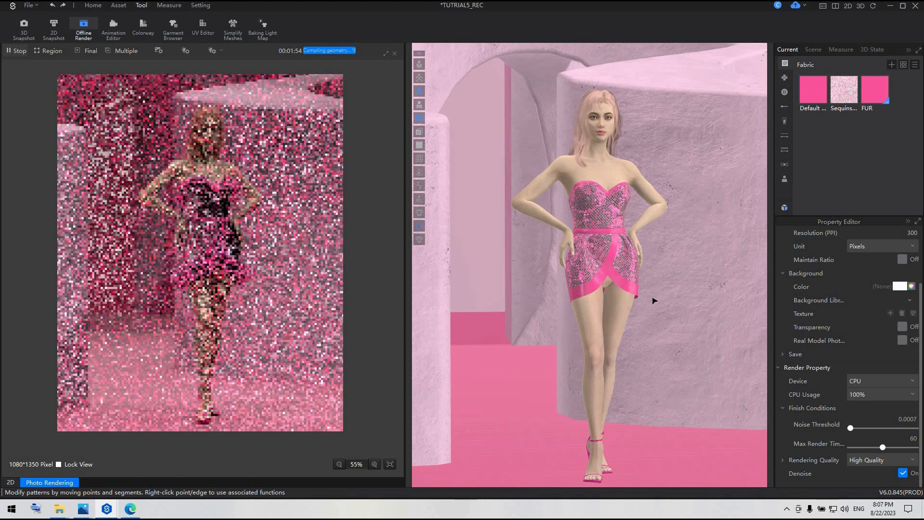
{"action": "scroll", "coordinate": [654, 300], "scroll_direction": "down", "scroll_amount": 1}
{"action": "scroll", "coordinate": [653, 305], "scroll_direction": "up", "scroll_amount": 1}
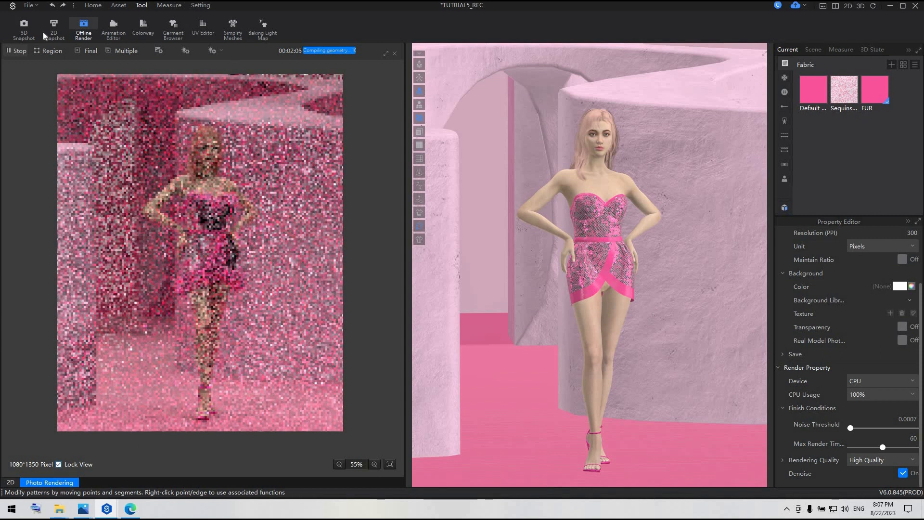
{"action": "left_click", "coordinate": [17, 51]}
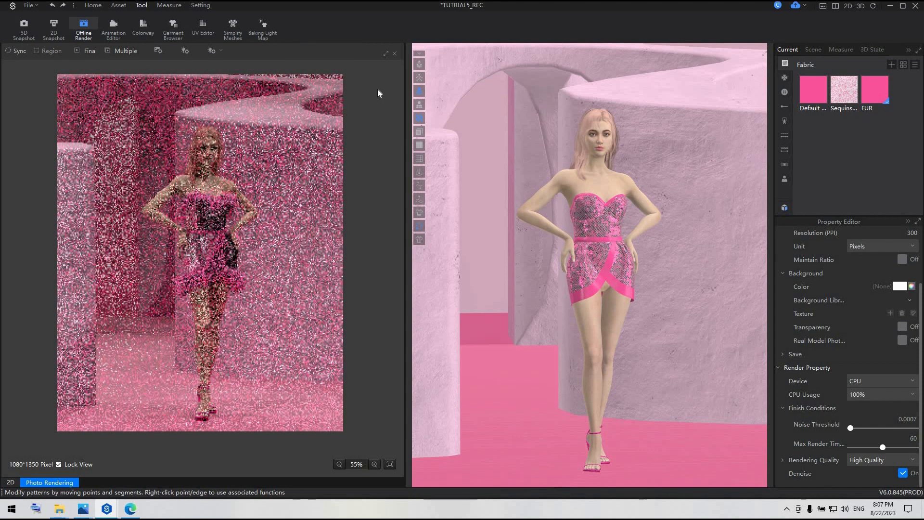
Save the project and close the photo rendering view.
{"action": "key", "text": "ctrl+s"}
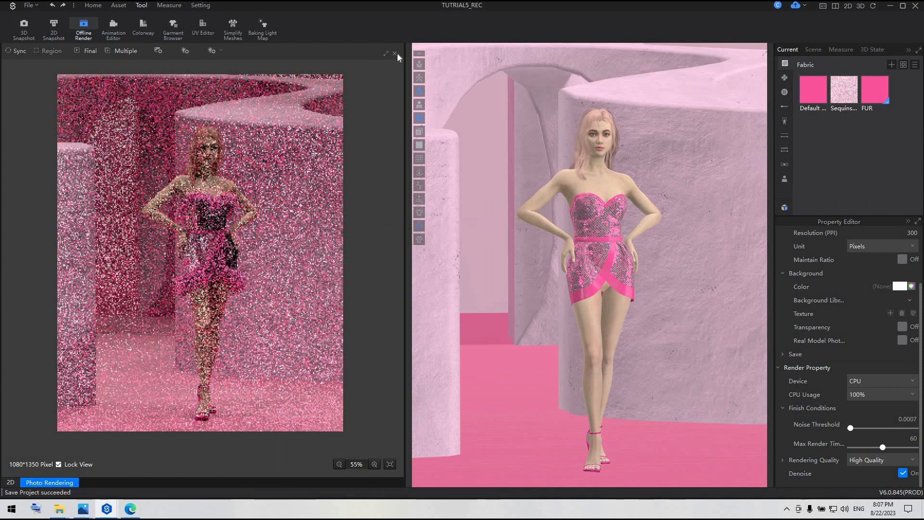
{"action": "left_click", "coordinate": [395, 53]}
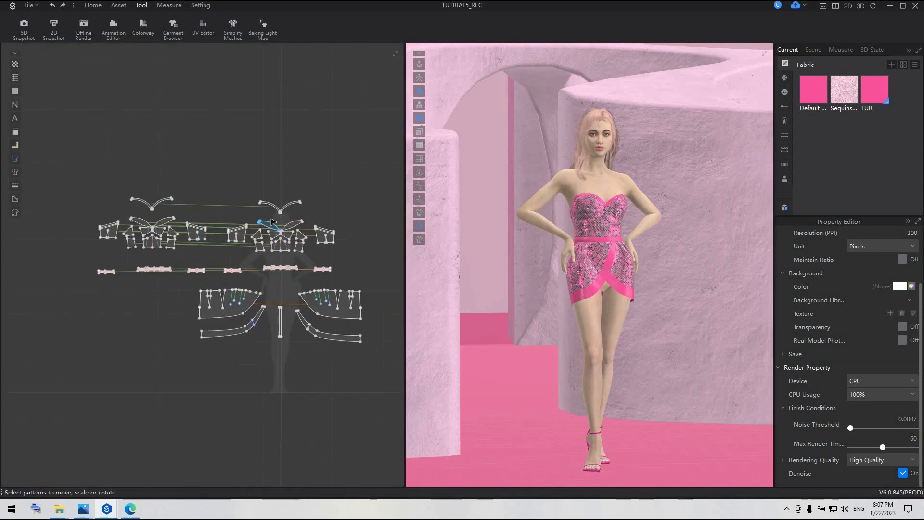
With the FUR fabric selected, draw a rectangular pattern 28 cm wide and 4 cm high above the neckline pieces.
{"action": "scroll", "coordinate": [271, 218], "scroll_direction": "up", "scroll_amount": 2}
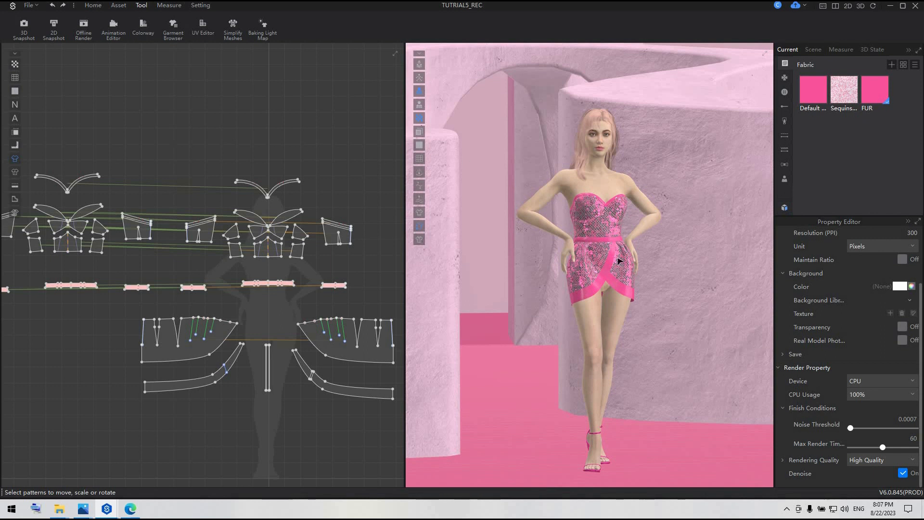
{"action": "left_click", "coordinate": [339, 284]}
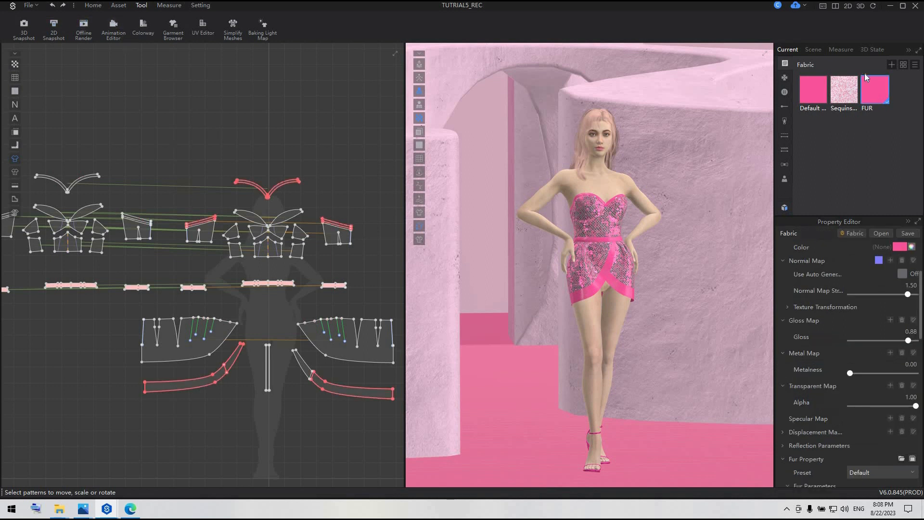
{"action": "left_click", "coordinate": [93, 6]}
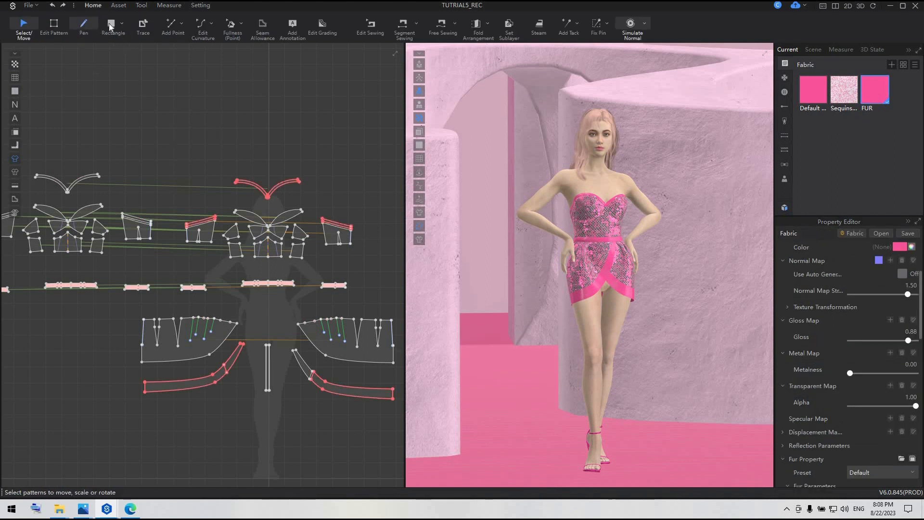
{"action": "left_click", "coordinate": [112, 27]}
{"action": "scroll", "coordinate": [243, 130], "scroll_direction": "up", "scroll_amount": 3}
{"action": "middle_click_drag", "start_coordinate": [248, 134], "coordinate": [154, 155]}
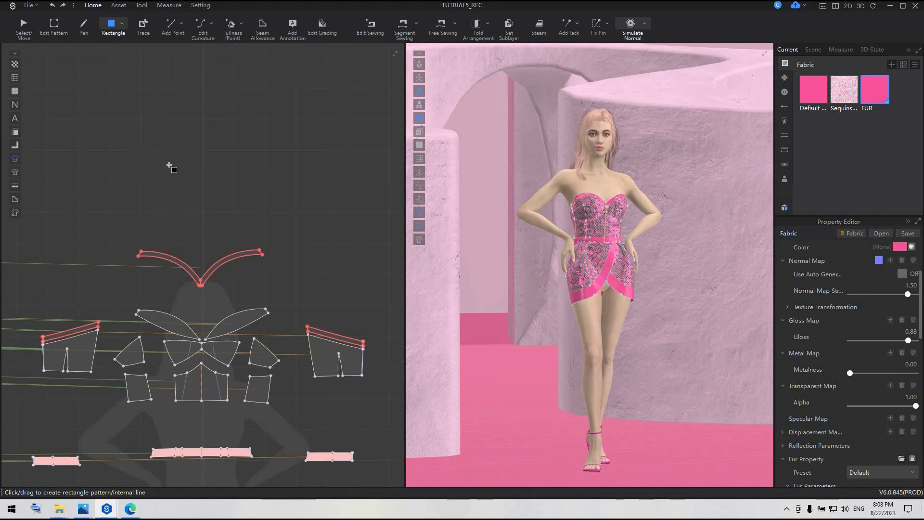
{"action": "left_click_drag", "start_coordinate": [154, 161], "coordinate": [184, 169]}
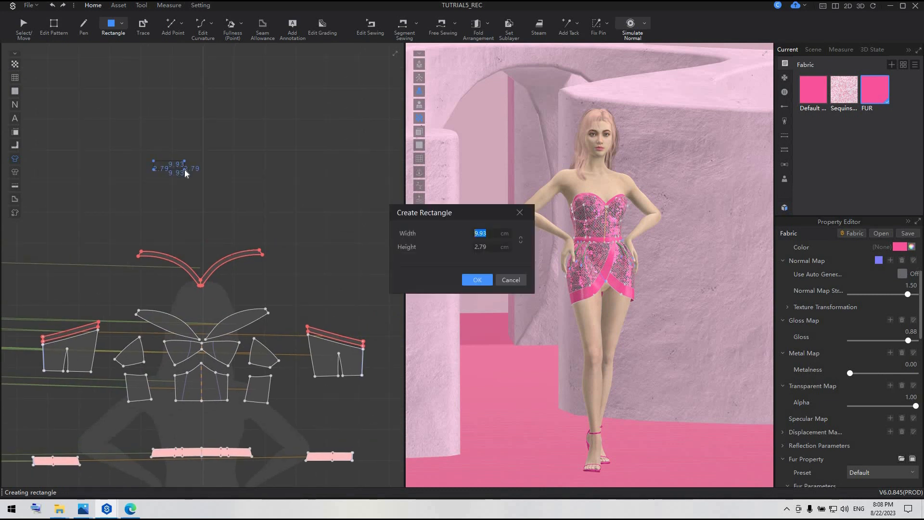
{"action": "type", "text": "4"}
{"action": "type", "text": "8"}
{"action": "key", "text": "Tab"}
{"action": "type", "text": "4"}
{"action": "key", "text": "Return"}
Add a vertex at the midpoint of both long edges of the new rectangle, 14 cm from each end.
{"action": "scroll", "coordinate": [165, 172], "scroll_direction": "up", "scroll_amount": 2}
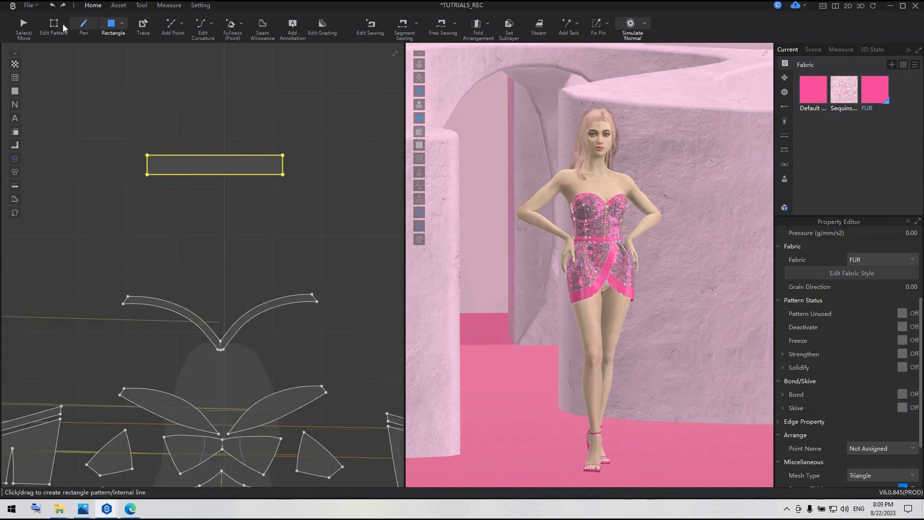
{"action": "left_click", "coordinate": [172, 25]}
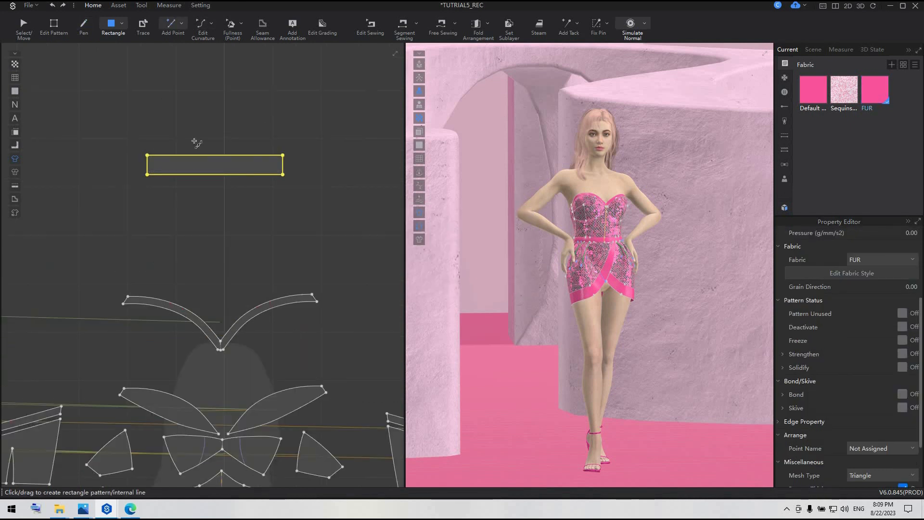
{"action": "left_click", "coordinate": [217, 160]}
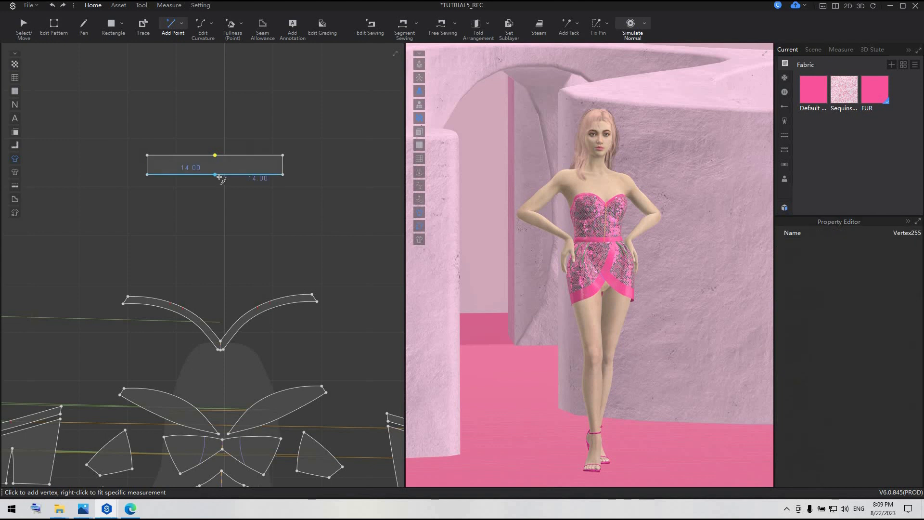
{"action": "scroll", "coordinate": [236, 203], "scroll_direction": "up", "scroll_amount": 1}
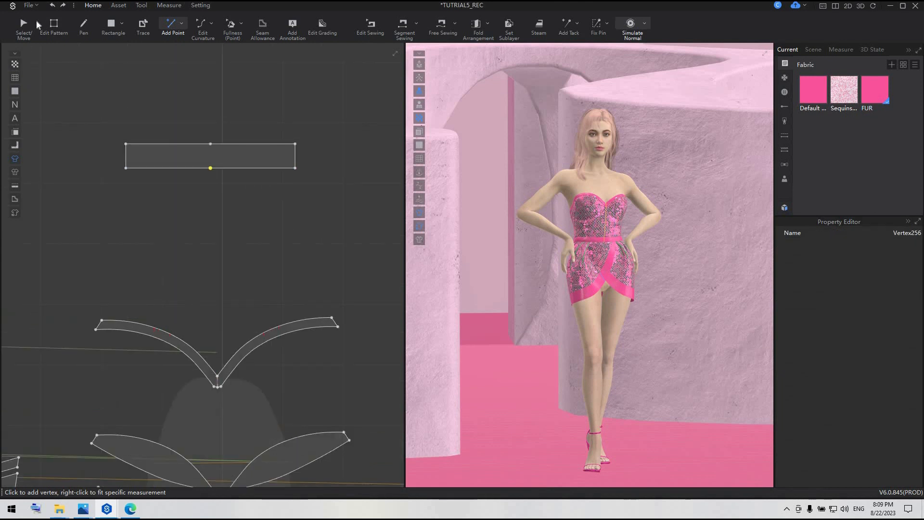
Taper both ends of the rectangle by moving its corner vertices vertically inward.
{"action": "left_click", "coordinate": [54, 25]}
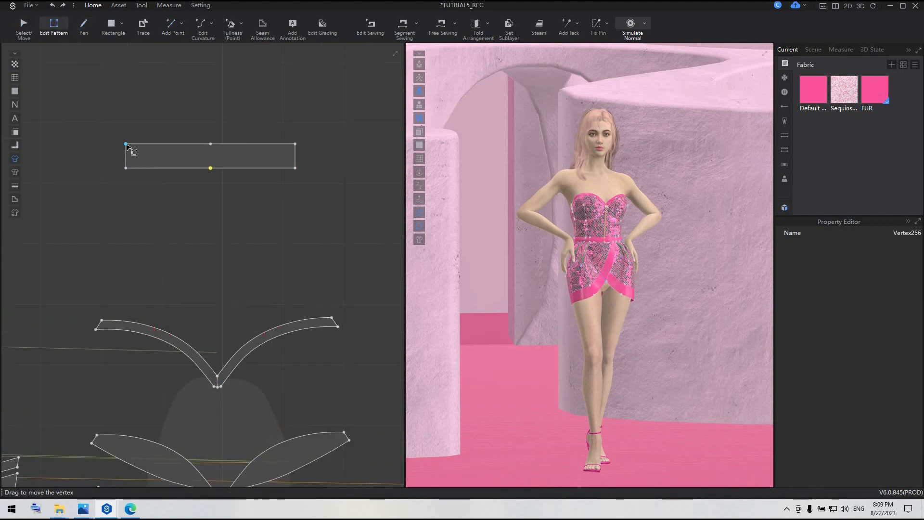
{"action": "left_click_drag", "start_coordinate": [126, 145], "coordinate": [128, 160]}
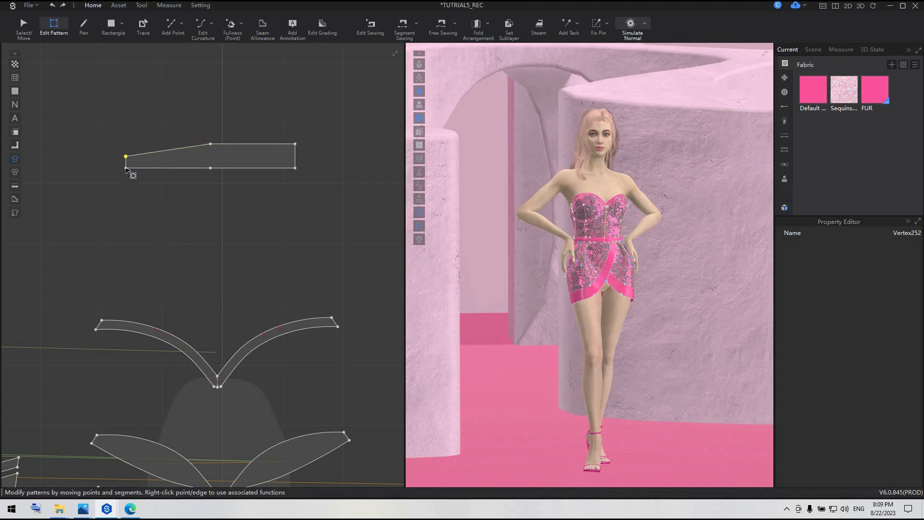
{"action": "left_click_drag", "start_coordinate": [126, 169], "coordinate": [125, 162]}
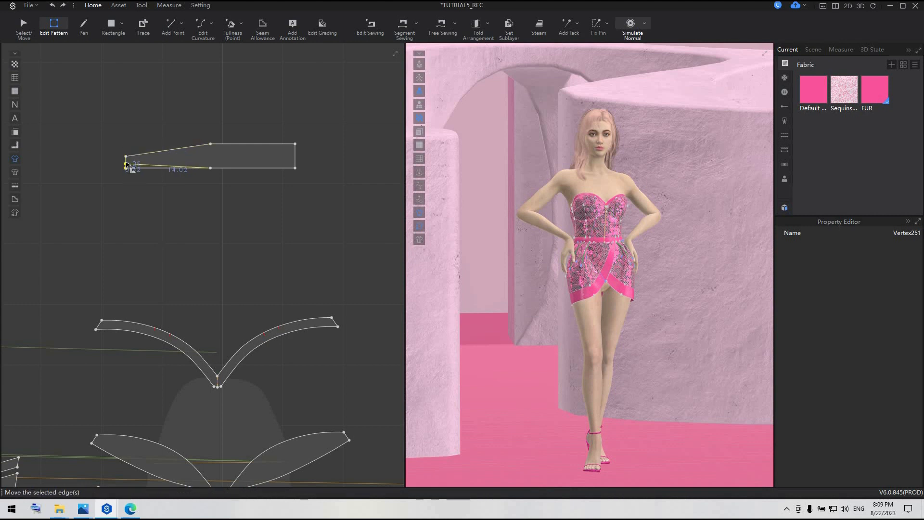
{"action": "left_click_drag", "start_coordinate": [295, 145], "coordinate": [295, 162]}
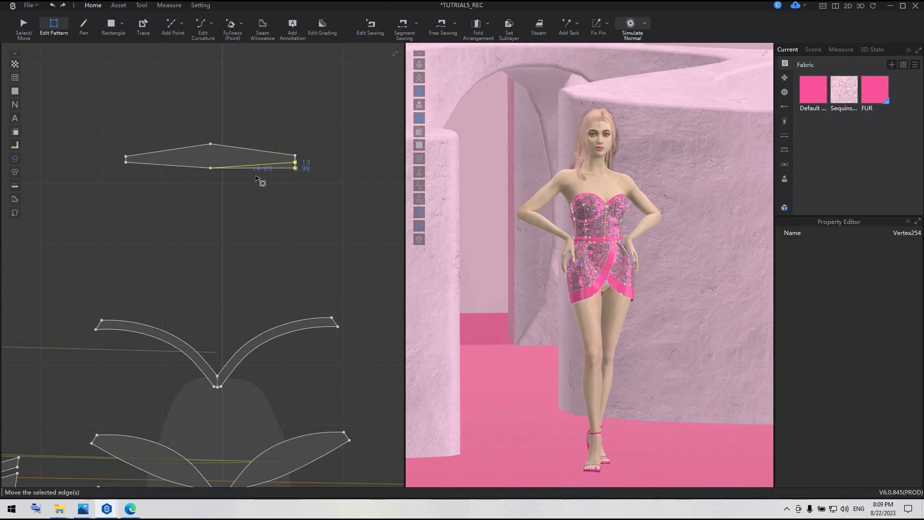
Smooth the lower and upper middle vertices of the tapered pattern so both long edges become continuous curves.
{"action": "right_click", "coordinate": [211, 169]}
{"action": "left_click", "coordinate": [219, 147]}
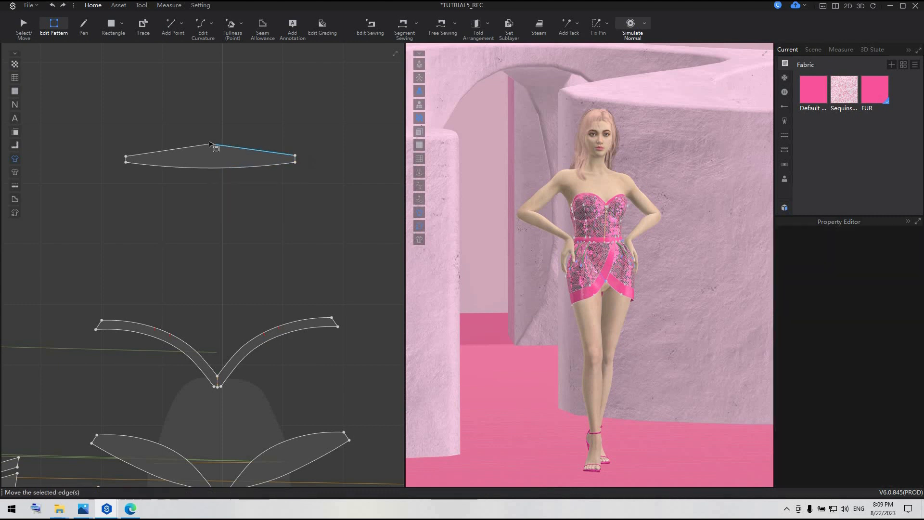
{"action": "left_click", "coordinate": [210, 145]}
{"action": "right_click", "coordinate": [210, 144]}
{"action": "left_click", "coordinate": [226, 175]}
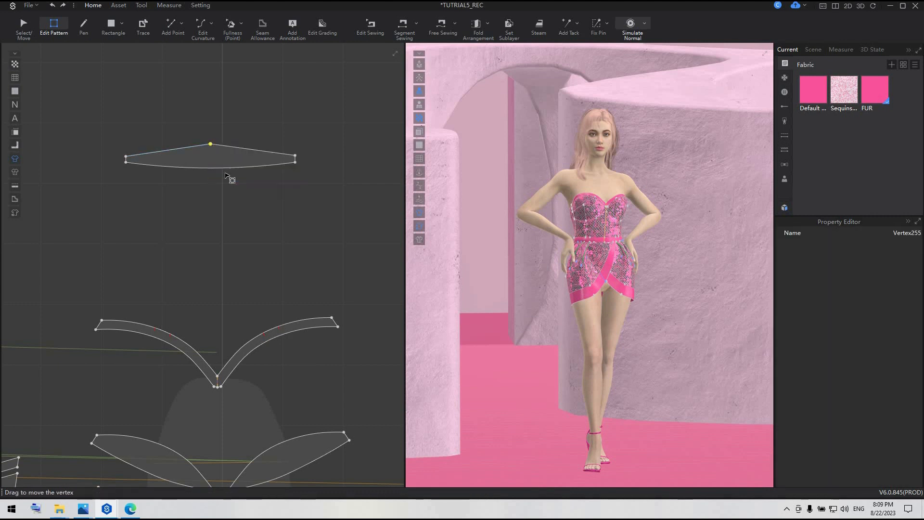
Narrow both ends of the curved pattern by raising its lower end vertices.
{"action": "scroll", "coordinate": [241, 188], "scroll_direction": "up", "scroll_amount": 3}
{"action": "scroll", "coordinate": [293, 243], "scroll_direction": "up", "scroll_amount": 3}
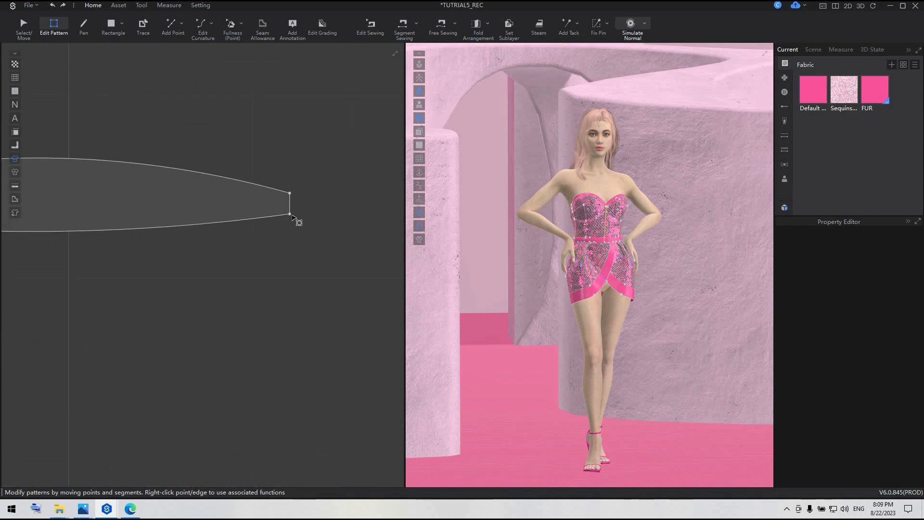
{"action": "left_click", "coordinate": [291, 207]}
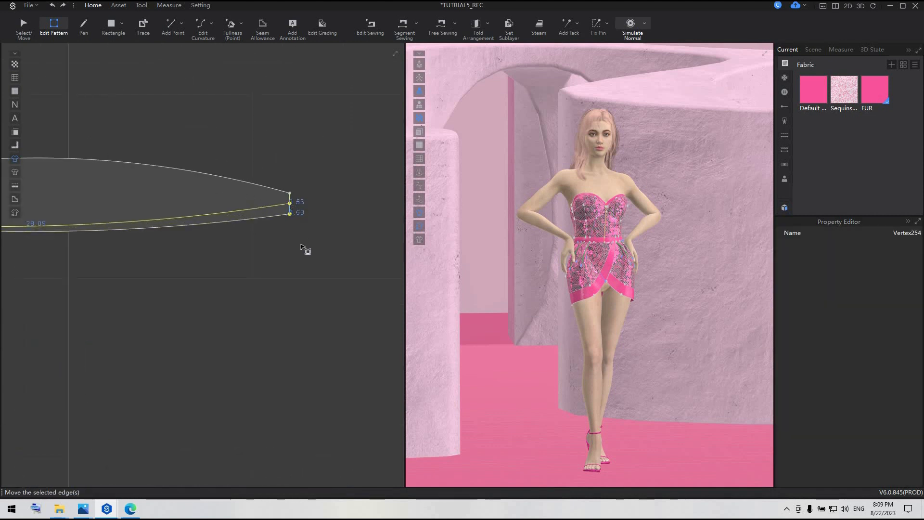
{"action": "scroll", "coordinate": [263, 264], "scroll_direction": "down", "scroll_amount": 3}
{"action": "scroll", "coordinate": [127, 243], "scroll_direction": "up", "scroll_amount": 3}
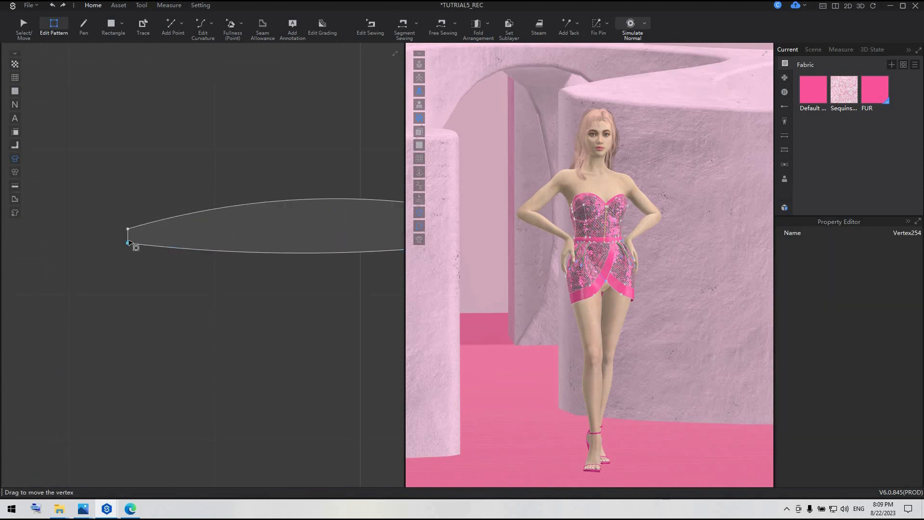
{"action": "left_click", "coordinate": [130, 244]}
{"action": "scroll", "coordinate": [183, 267], "scroll_direction": "down", "scroll_amount": 2}
Raise the two lower end vertices again to make the curved pattern's tips slimmer.
{"action": "scroll", "coordinate": [301, 279], "scroll_direction": "up", "scroll_amount": 3}
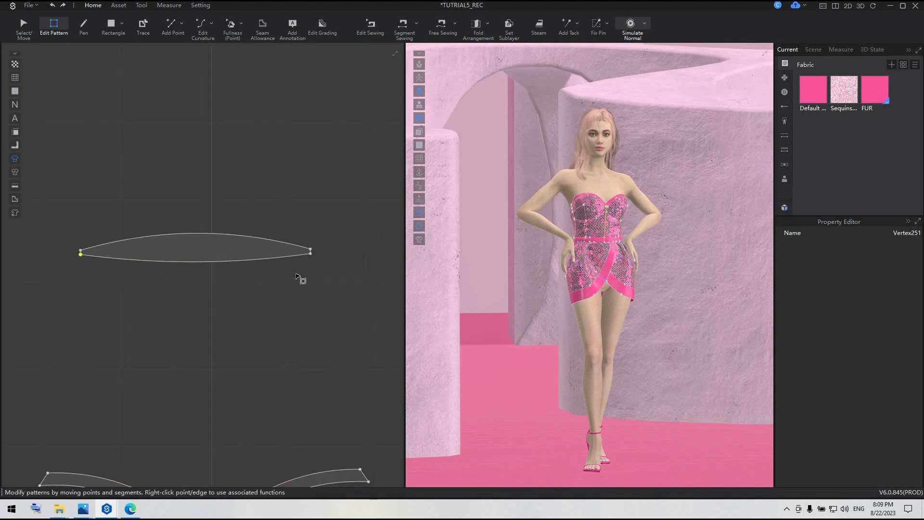
{"action": "left_click", "coordinate": [324, 246]}
{"action": "left_click", "coordinate": [324, 246]}
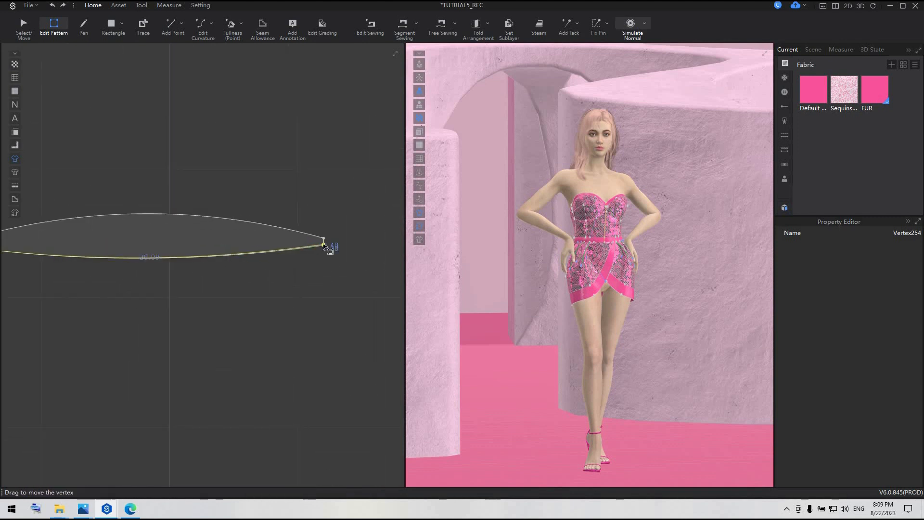
{"action": "left_click", "coordinate": [87, 278]}
{"action": "scroll", "coordinate": [88, 277], "scroll_direction": "down", "scroll_amount": 3}
{"action": "scroll", "coordinate": [48, 274], "scroll_direction": "up", "scroll_amount": 4}
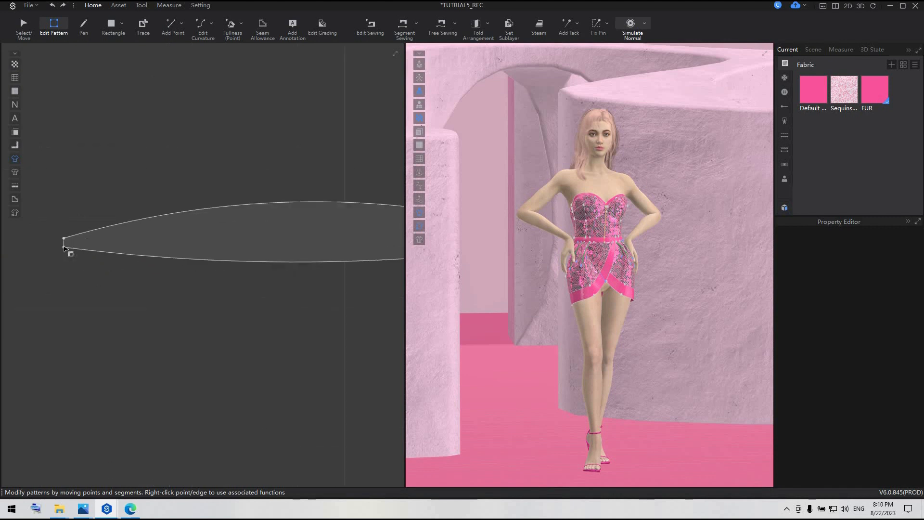
{"action": "left_click_drag", "start_coordinate": [64, 248], "coordinate": [63, 244]}
{"action": "left_click", "coordinate": [309, 315]}
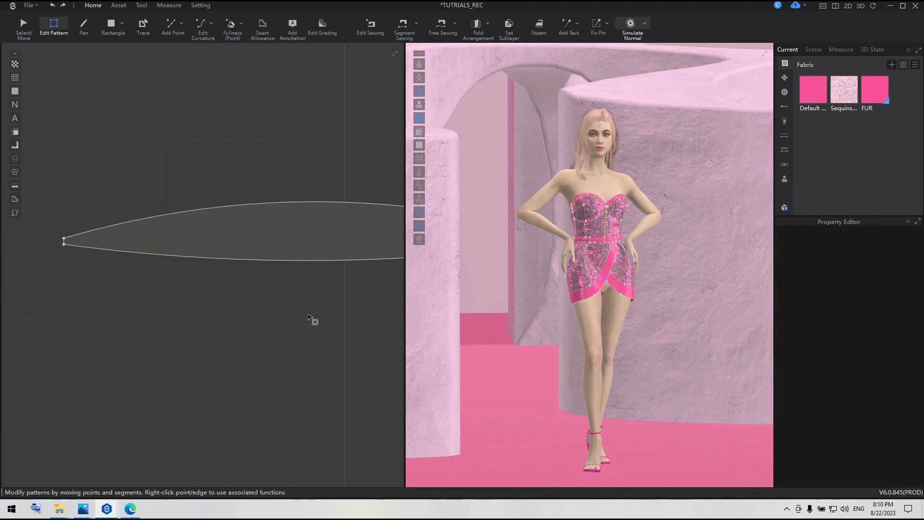
{"action": "scroll", "coordinate": [309, 315], "scroll_direction": "down", "scroll_amount": 4}
Select the curved pattern, show the avatar's arrangement points and place the piece at the HeadH2 point on top of the head.
{"action": "middle_click_drag", "start_coordinate": [191, 289], "coordinate": [73, 262]}
{"action": "left_click", "coordinate": [25, 25]}
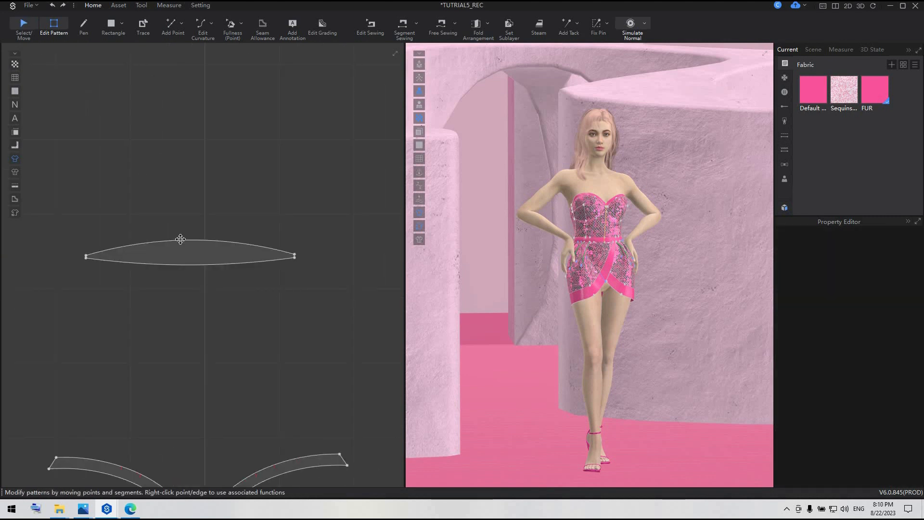
{"action": "left_click", "coordinate": [181, 241]}
{"action": "right_click_drag", "start_coordinate": [590, 233], "coordinate": [504, 180]}
{"action": "middle_click_drag", "start_coordinate": [504, 179], "coordinate": [498, 210]}
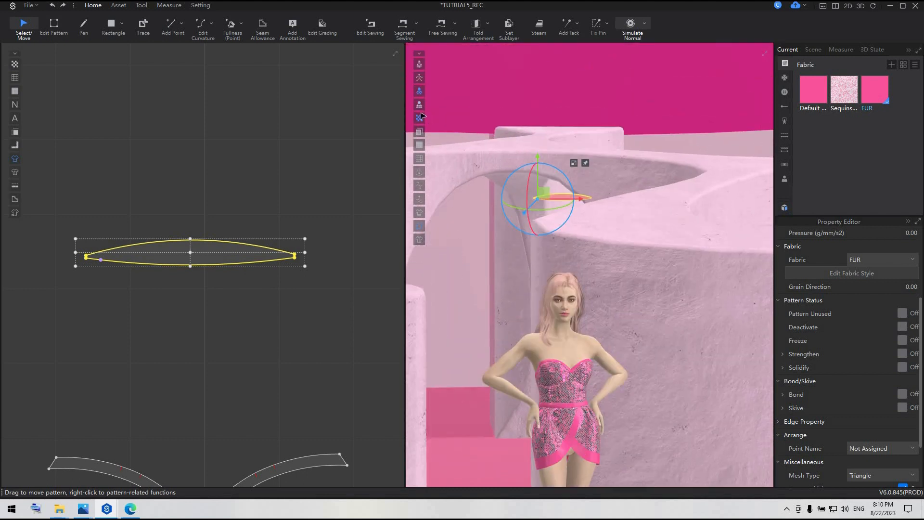
{"action": "left_click", "coordinate": [420, 65]}
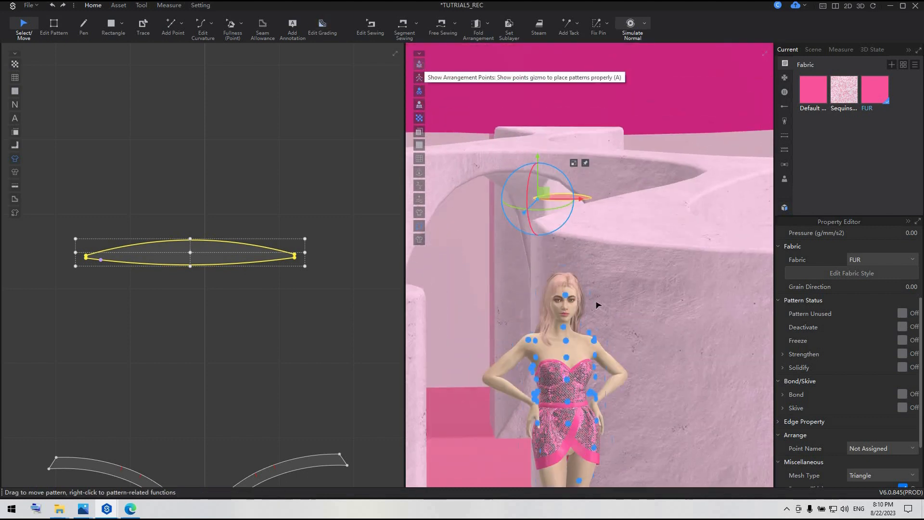
{"action": "scroll", "coordinate": [547, 337], "scroll_direction": "up", "scroll_amount": 4}
{"action": "right_click_drag", "start_coordinate": [546, 363], "coordinate": [545, 402]}
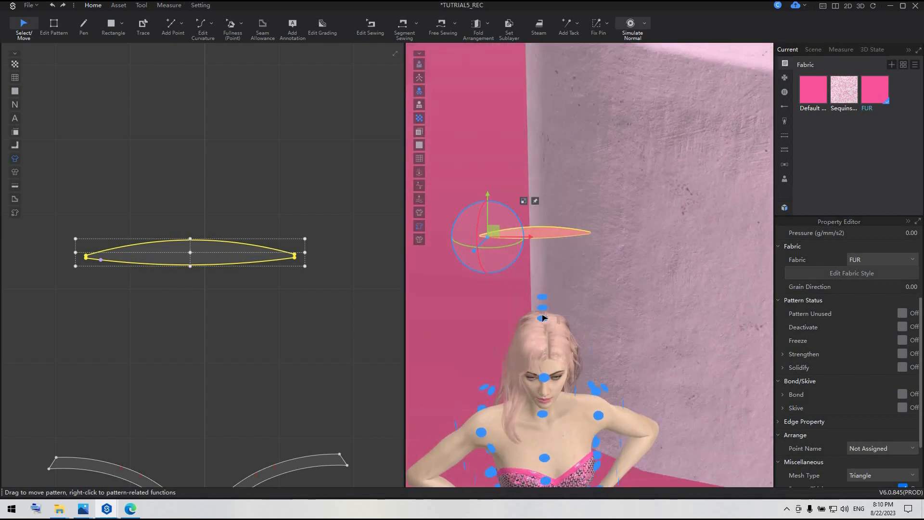
{"action": "left_click", "coordinate": [544, 317]}
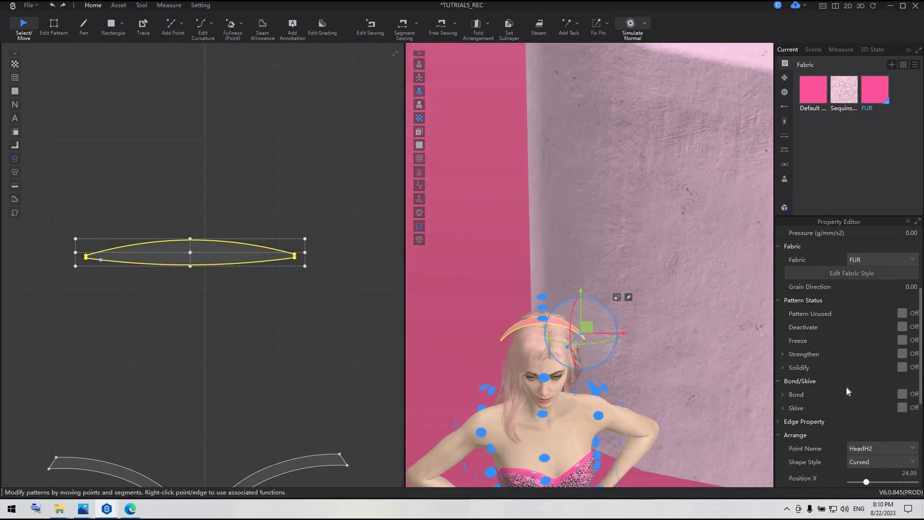
Rotate and shift the piece so it curves upward beside the top of the avatar's head, and deselect it.
{"action": "left_click_drag", "start_coordinate": [571, 333], "coordinate": [580, 208]}
{"action": "left_click_drag", "start_coordinate": [599, 303], "coordinate": [599, 309]}
{"action": "right_click_drag", "start_coordinate": [588, 365], "coordinate": [611, 250]}
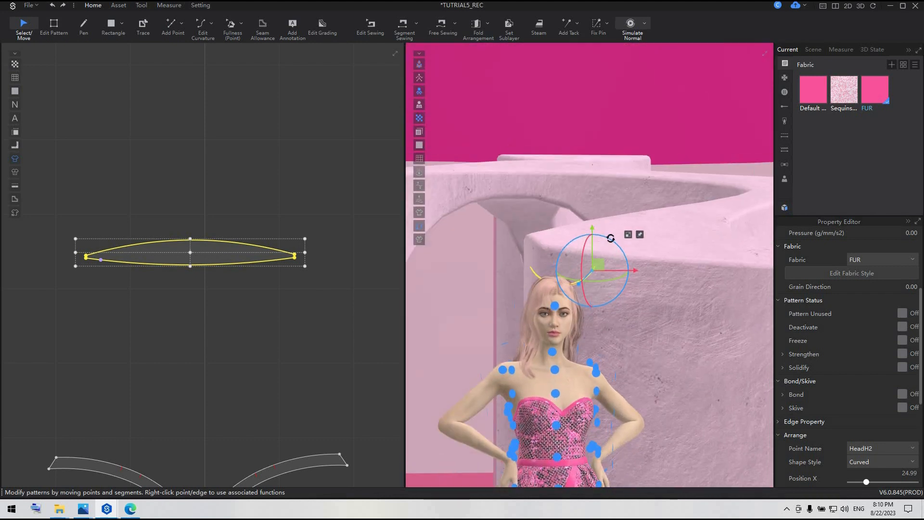
{"action": "left_click_drag", "start_coordinate": [611, 239], "coordinate": [605, 281]}
{"action": "left_click_drag", "start_coordinate": [607, 291], "coordinate": [610, 297]}
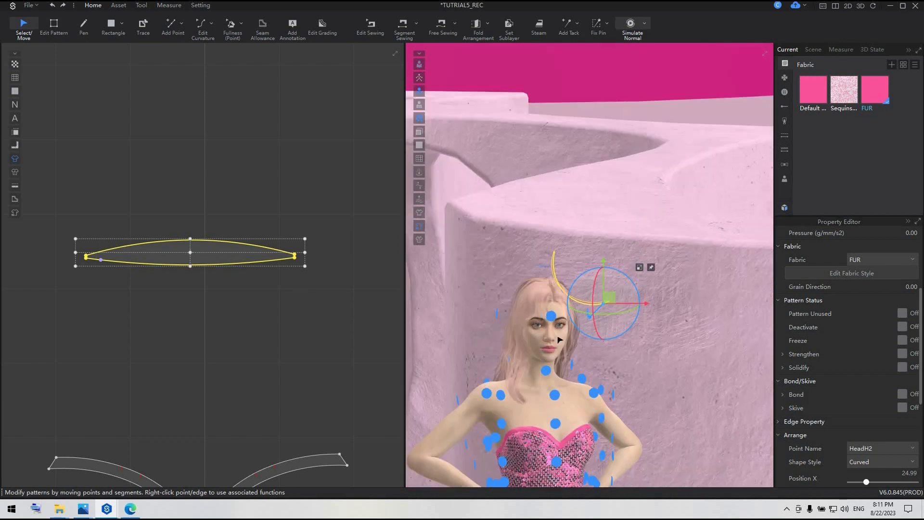
{"action": "scroll", "coordinate": [561, 381], "scroll_direction": "down", "scroll_amount": 5}
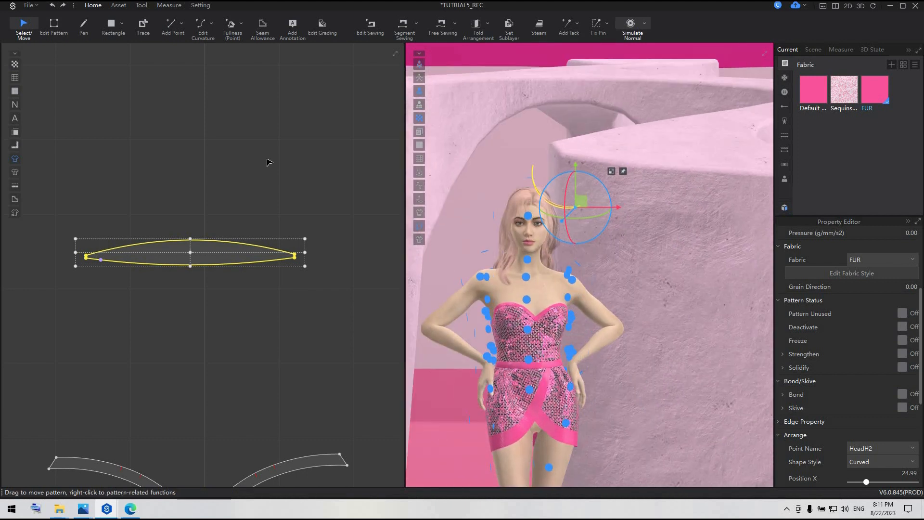
{"action": "left_click", "coordinate": [241, 232]}
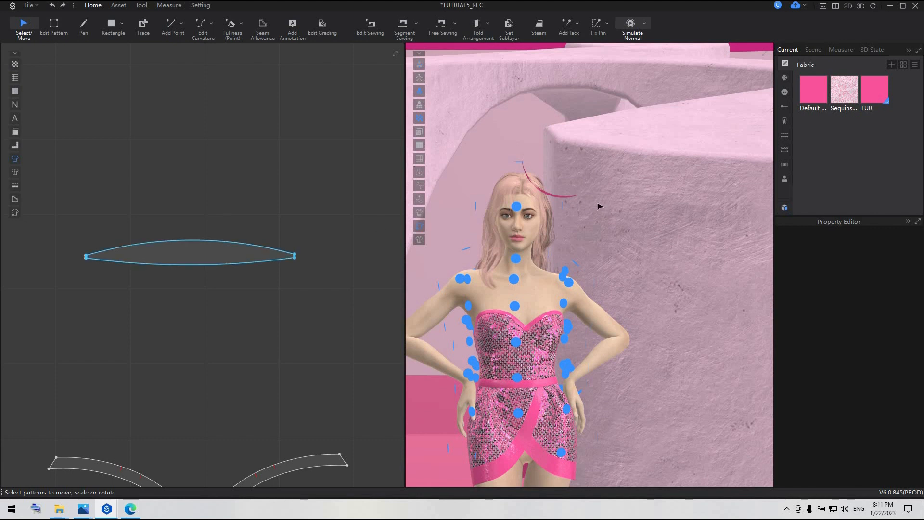
{"action": "left_click", "coordinate": [225, 256]}
{"action": "key", "text": "Escape"}
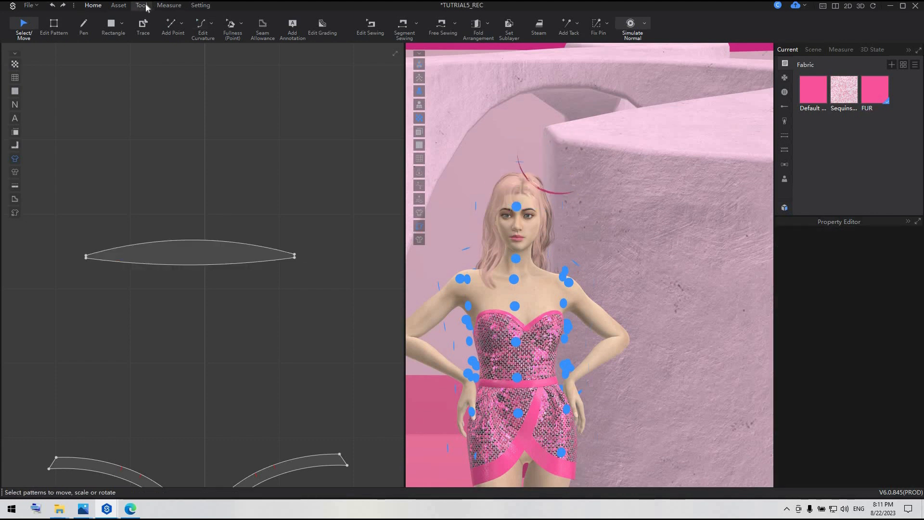
Open the offline photo rendering view and start the synchronised preview render with the headpiece.
{"action": "left_click", "coordinate": [141, 5]}
{"action": "left_click", "coordinate": [83, 27]}
{"action": "left_click", "coordinate": [17, 50]}
Select the headpiece pattern in the 3D scene and flip its normal.
{"action": "left_click", "coordinate": [560, 189]}
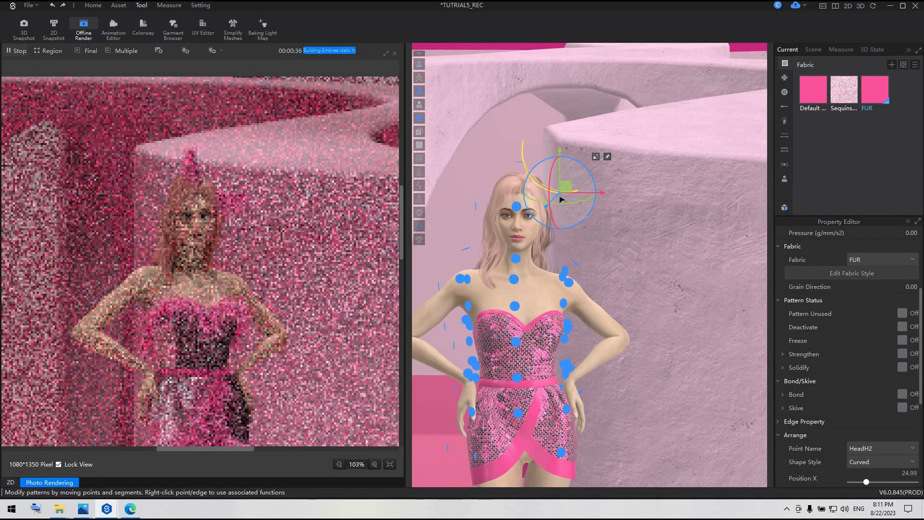
{"action": "right_click", "coordinate": [566, 187]}
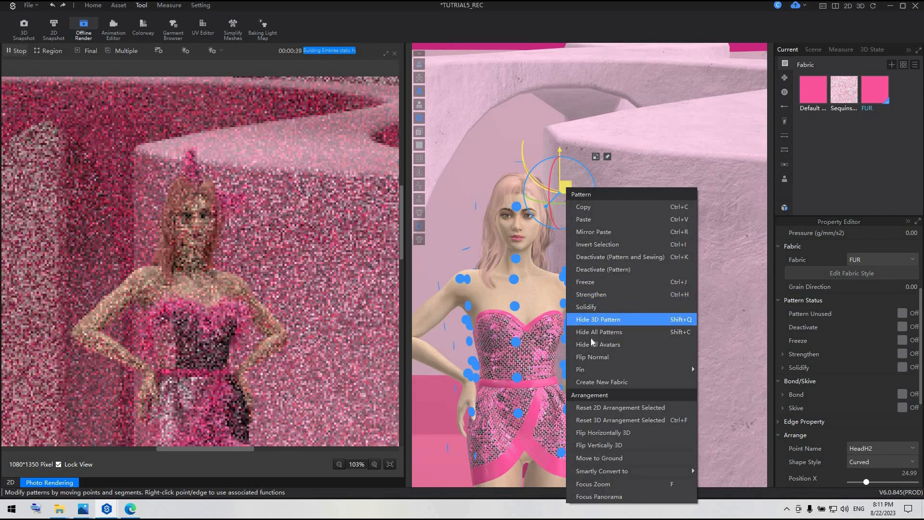
{"action": "left_click", "coordinate": [592, 354]}
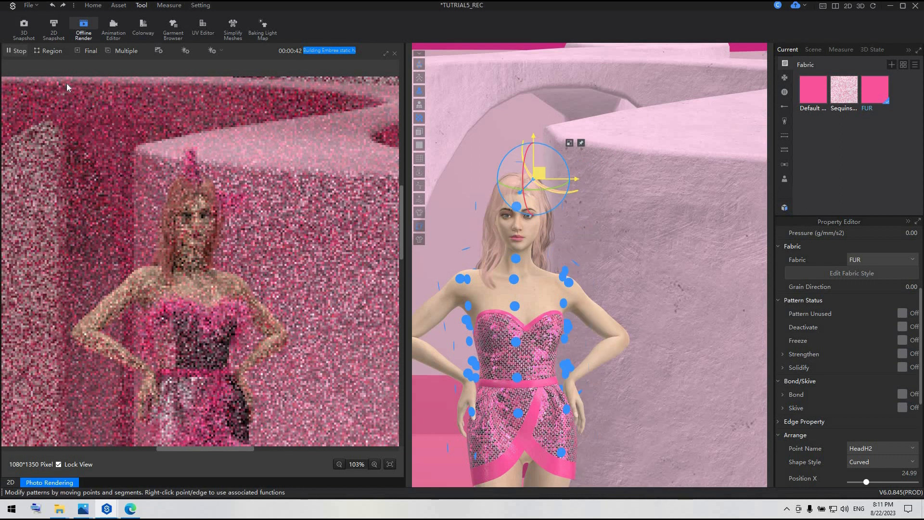
Restart the synchronised preview render and inspect the rendered avatar from the dress up to the full figure with the headpiece.
{"action": "left_click", "coordinate": [20, 51]}
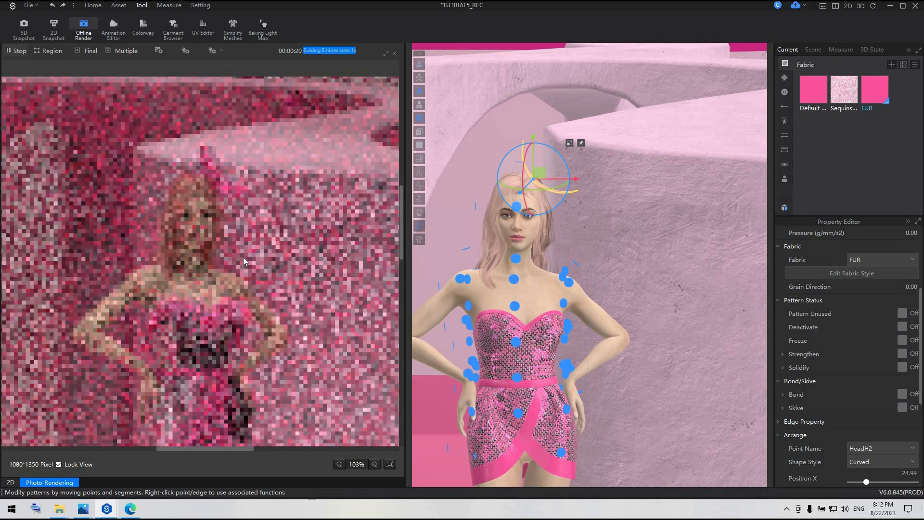
{"action": "scroll", "coordinate": [244, 262], "scroll_direction": "down", "scroll_amount": 2}
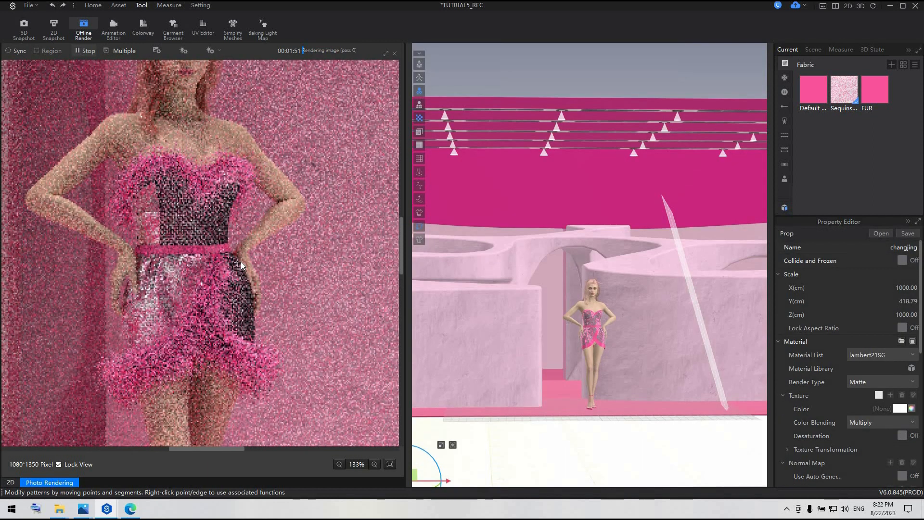
{"action": "scroll", "coordinate": [241, 262], "scroll_direction": "down", "scroll_amount": 4}
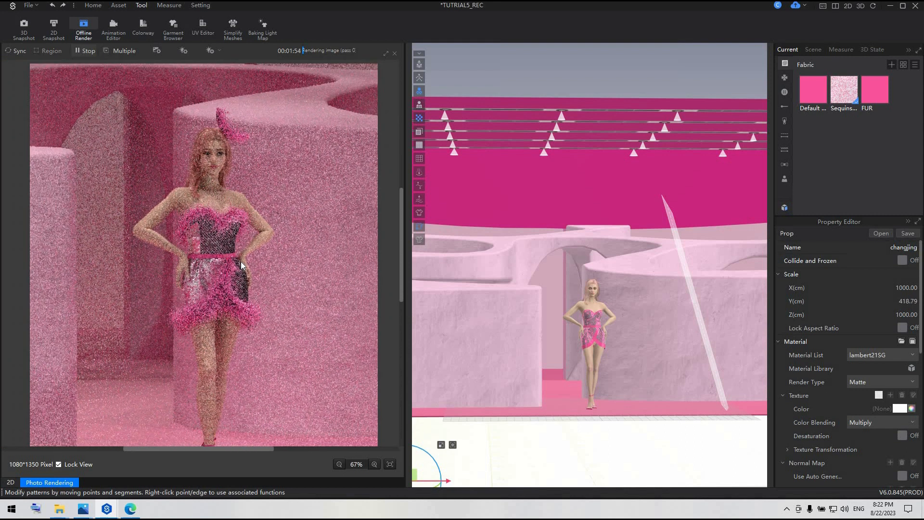
{"action": "scroll", "coordinate": [241, 261], "scroll_direction": "down", "scroll_amount": 1}
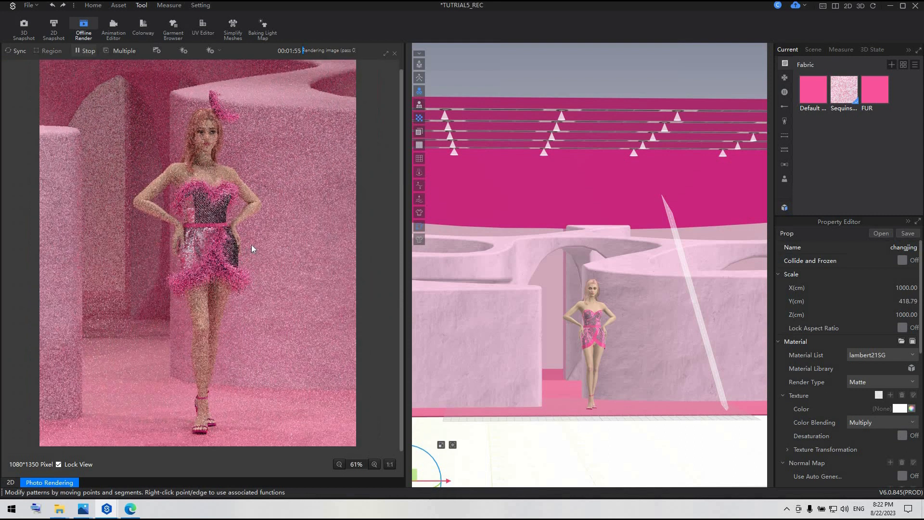
Stop the running final render, close the photo rendering view and reopen it.
{"action": "left_click", "coordinate": [83, 51]}
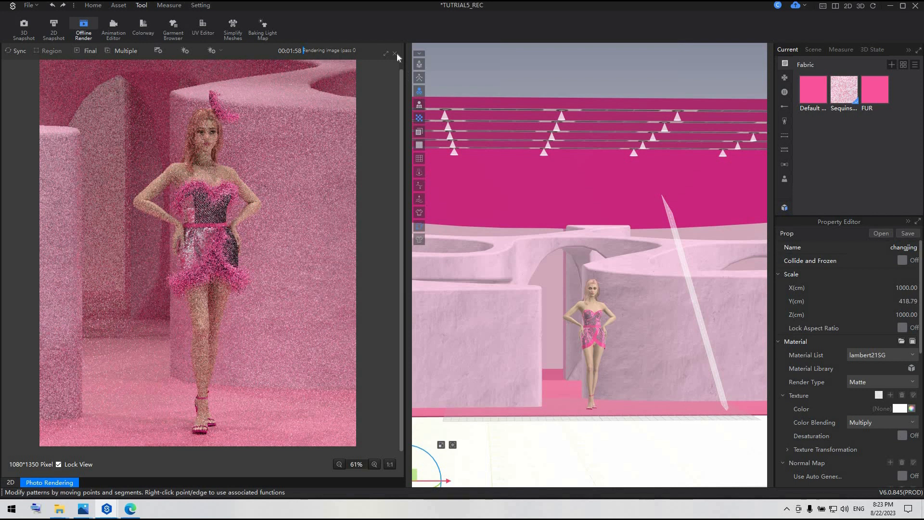
{"action": "left_click", "coordinate": [511, 289]}
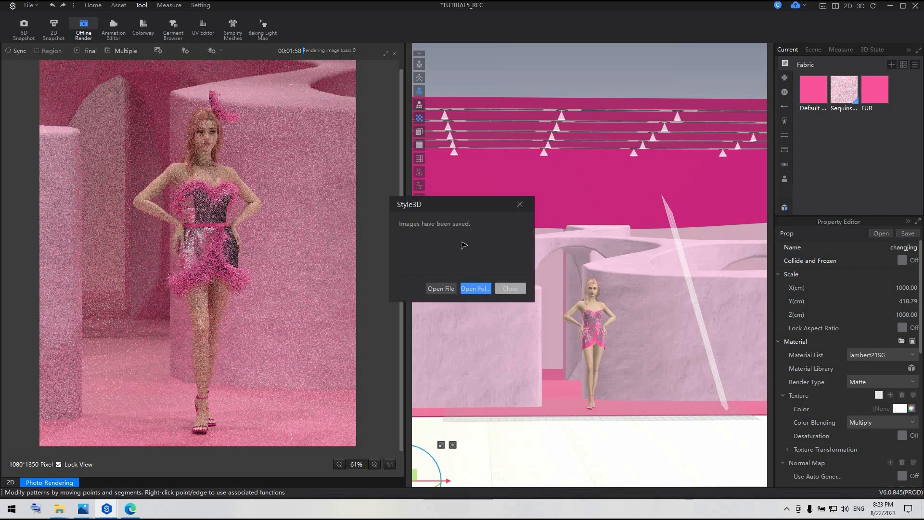
{"action": "left_click", "coordinate": [395, 52]}
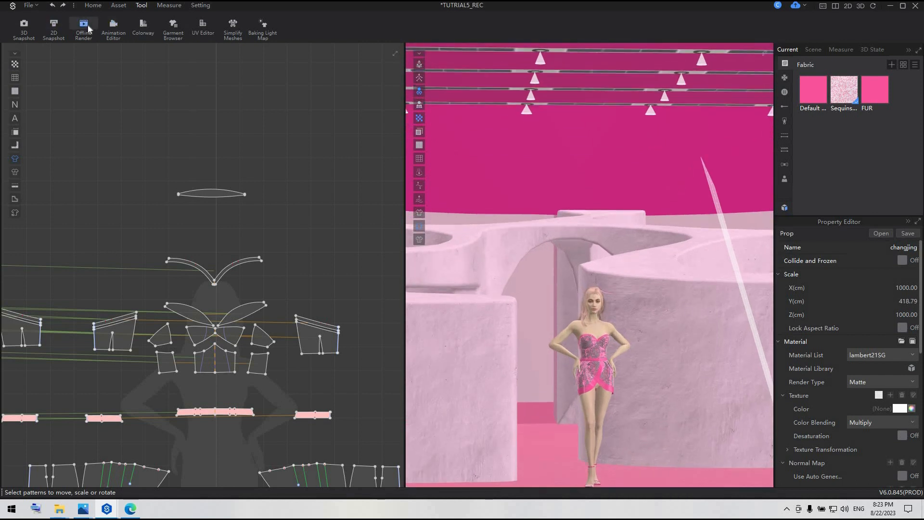
{"action": "left_click", "coordinate": [86, 27]}
{"action": "left_click", "coordinate": [15, 51]}
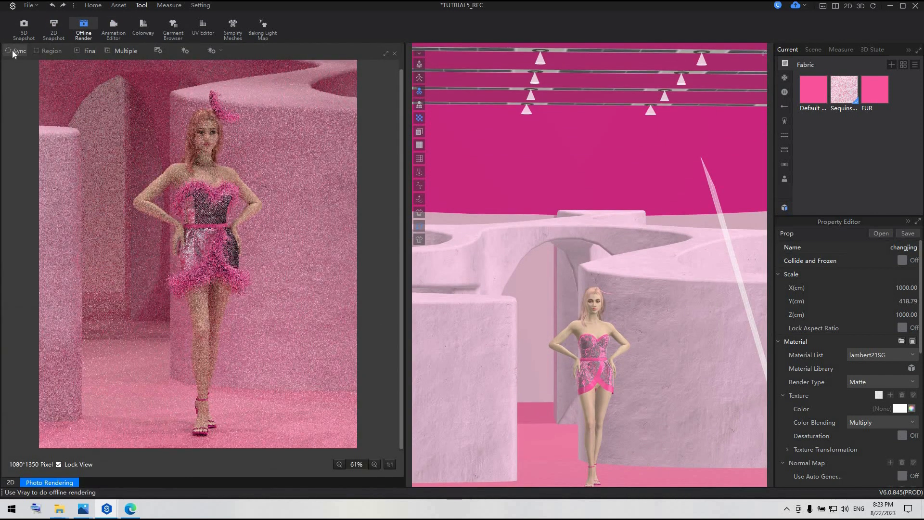
Flip the normals of the sequin front bodice pattern and the adjoining bust cup pattern in the 3D scene.
{"action": "scroll", "coordinate": [660, 385], "scroll_direction": "up", "scroll_amount": 5}
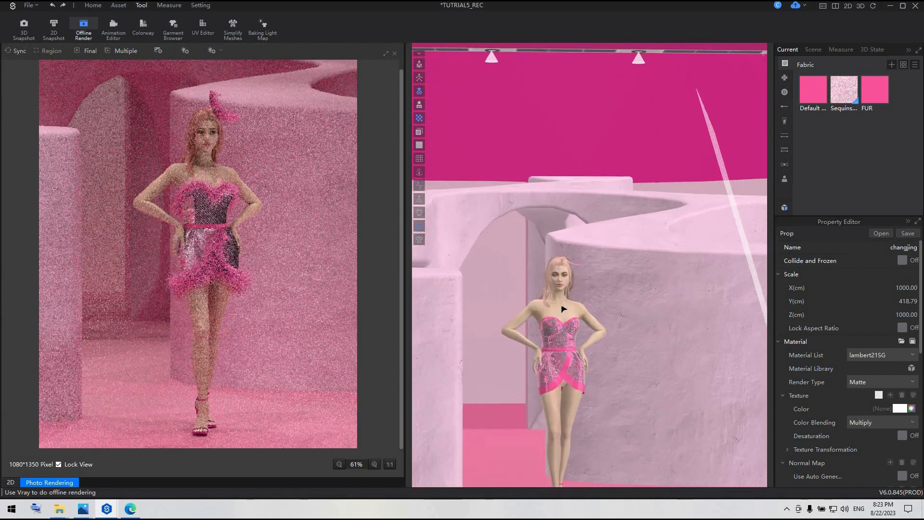
{"action": "left_click", "coordinate": [548, 350]}
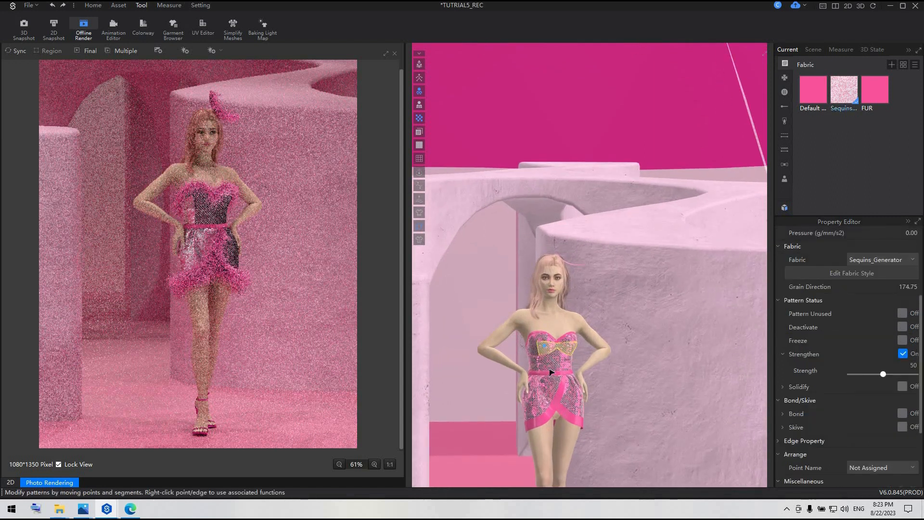
{"action": "scroll", "coordinate": [585, 378], "scroll_direction": "up", "scroll_amount": 3}
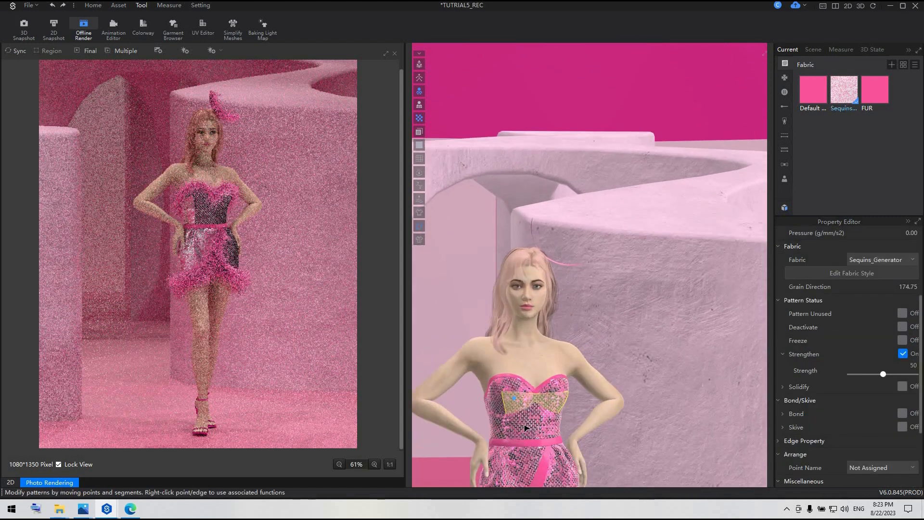
{"action": "right_click", "coordinate": [529, 416]}
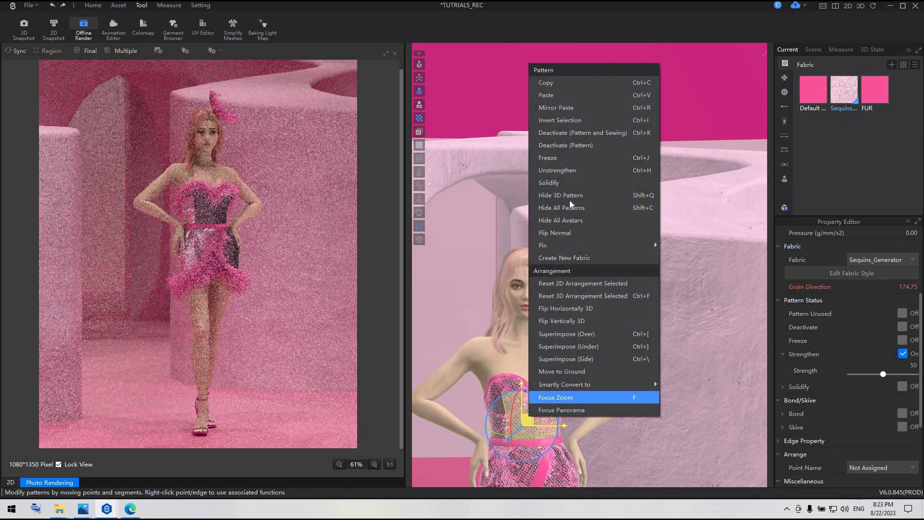
{"action": "left_click", "coordinate": [642, 380]}
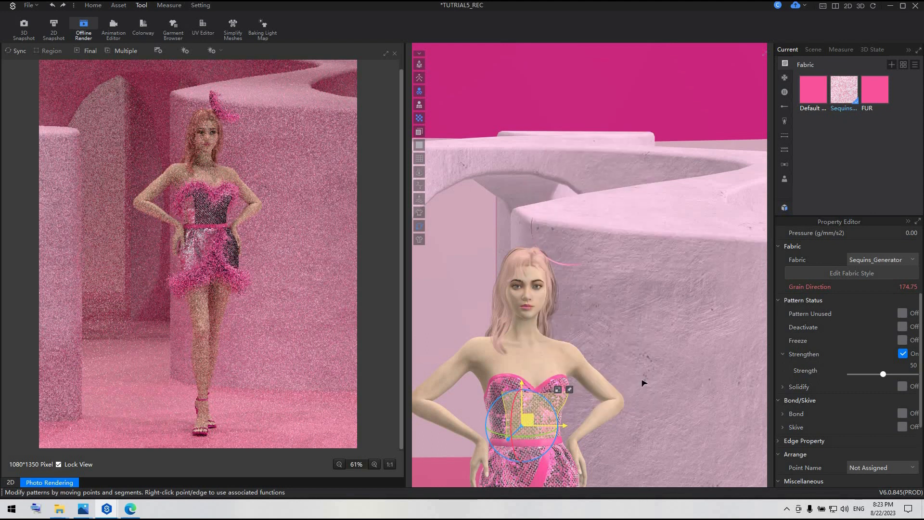
{"action": "left_click", "coordinate": [500, 391]}
{"action": "right_click", "coordinate": [501, 352]}
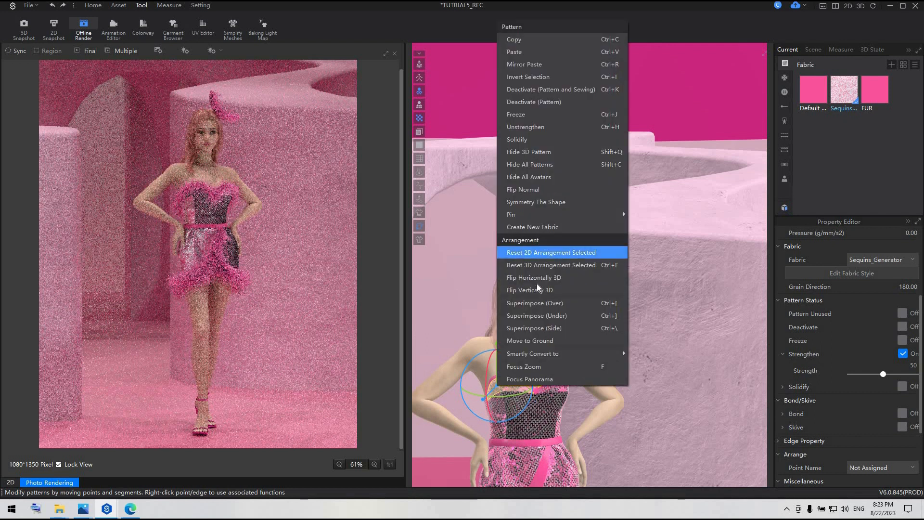
{"action": "left_click", "coordinate": [534, 190]}
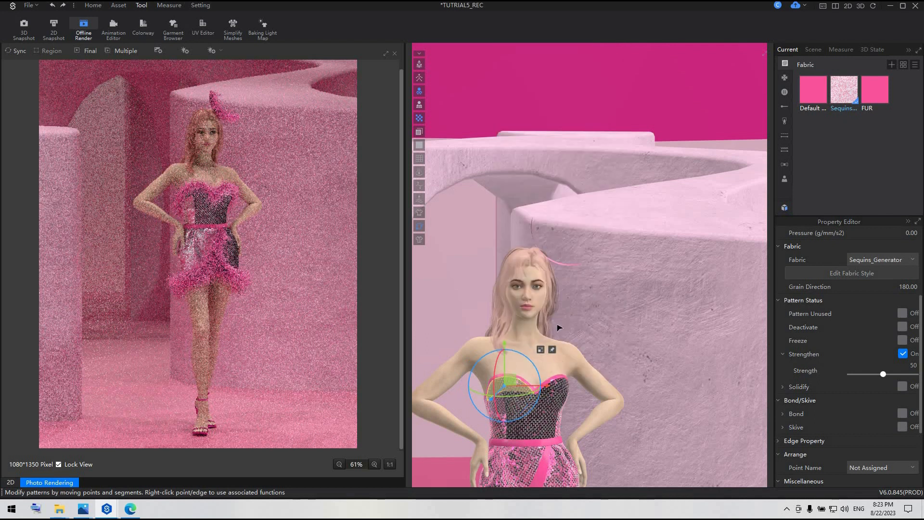
Reframe the avatar's full figure in the 3D scene and start the synchronised preview render of the corrected bodice.
{"action": "middle_click_drag", "start_coordinate": [564, 461], "coordinate": [566, 329]}
{"action": "scroll", "coordinate": [567, 328], "scroll_direction": "down", "scroll_amount": 1}
{"action": "left_click", "coordinate": [21, 52]}
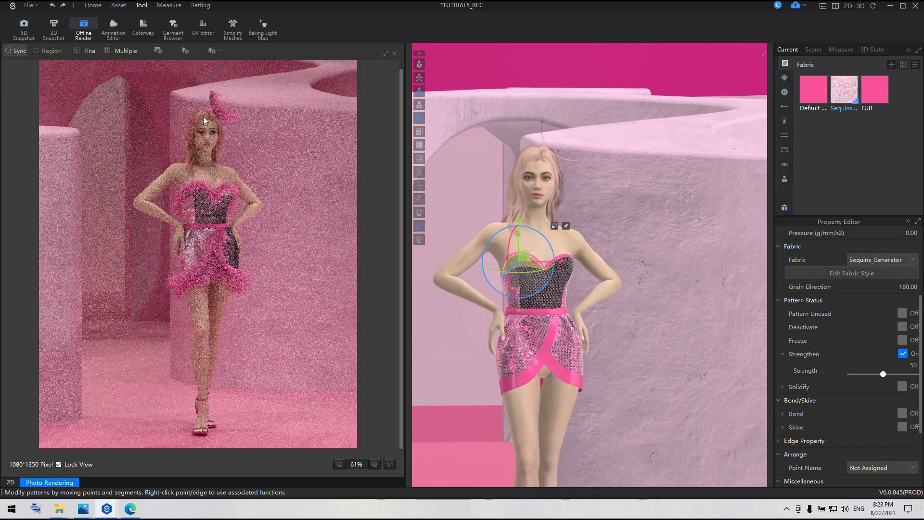
{"action": "scroll", "coordinate": [684, 347], "scroll_direction": "down", "scroll_amount": 5}
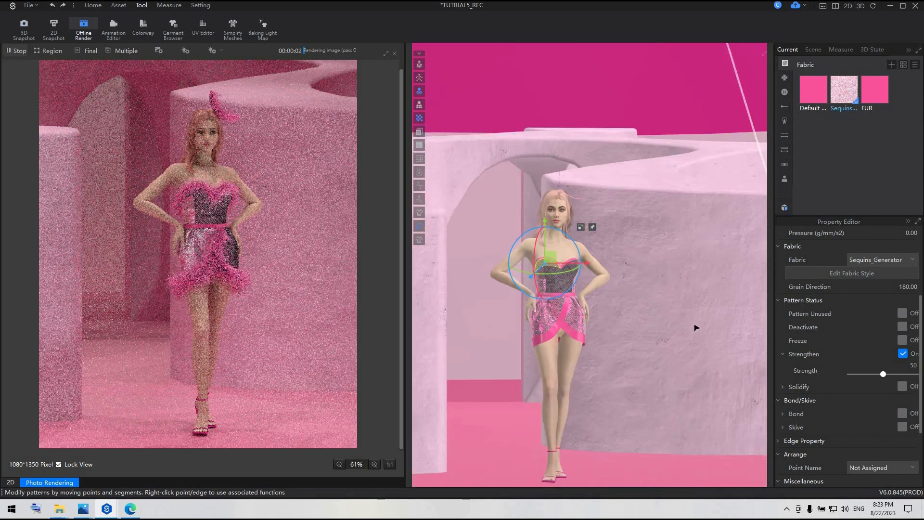
Remove the rectangular area light beside the avatar from the 3D scene and frame the avatar closer.
{"action": "left_click", "coordinate": [742, 365]}
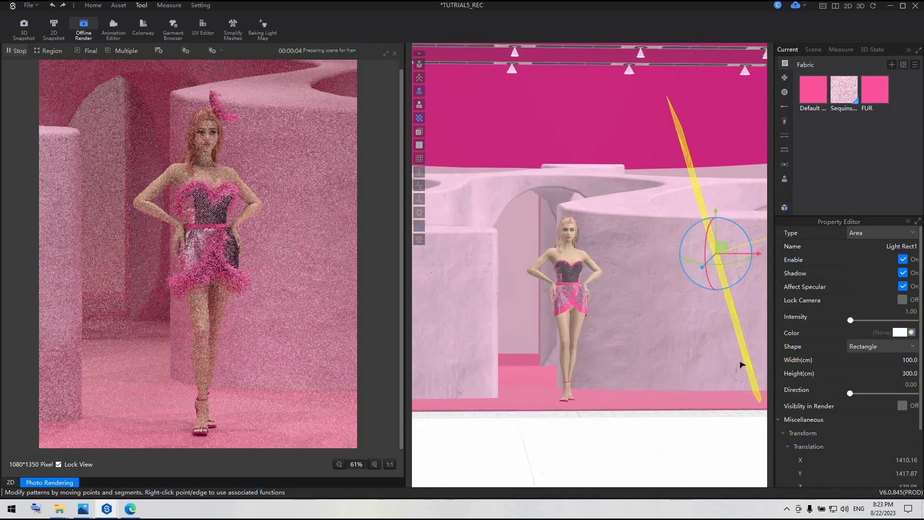
{"action": "left_click", "coordinate": [726, 359]}
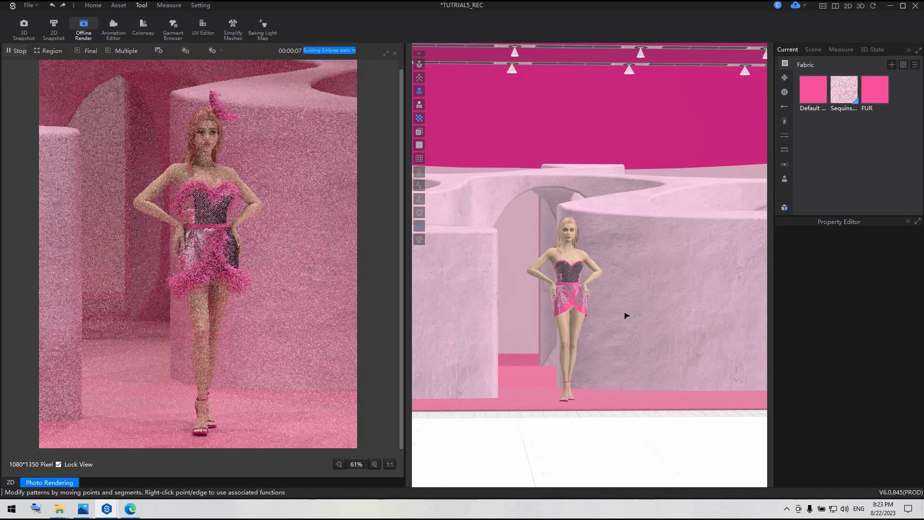
{"action": "scroll", "coordinate": [667, 310], "scroll_direction": "up", "scroll_amount": 3}
{"action": "scroll", "coordinate": [667, 310], "scroll_direction": "up", "scroll_amount": 2}
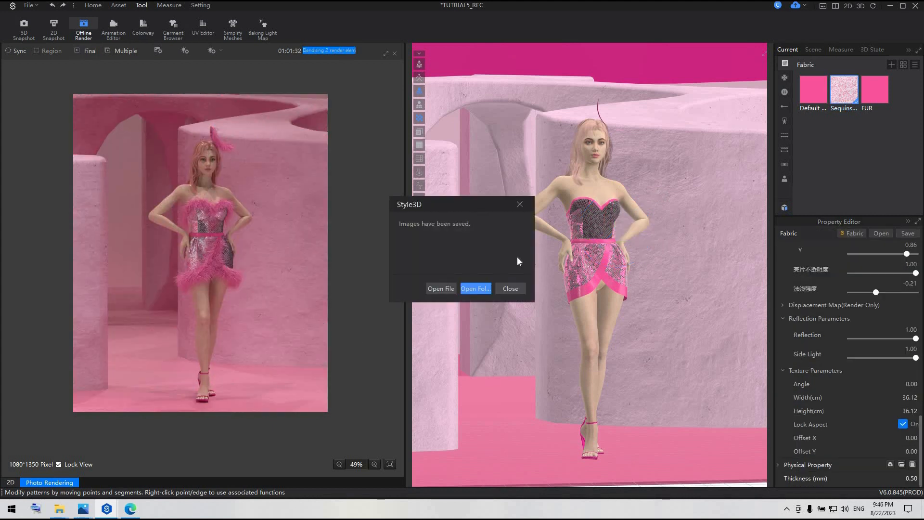
Open the folder containing the saved render images and view the last image in it.
{"action": "left_click", "coordinate": [484, 288]}
{"action": "double_click", "coordinate": [793, 129]}
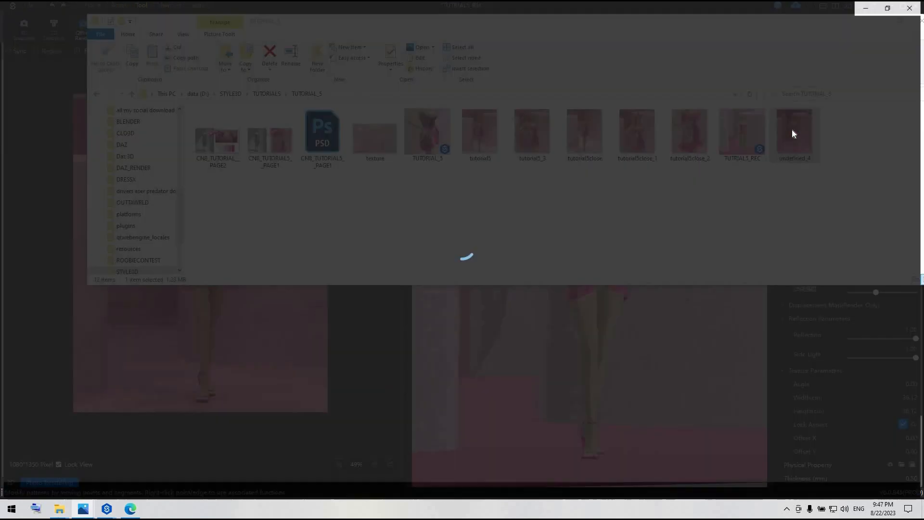